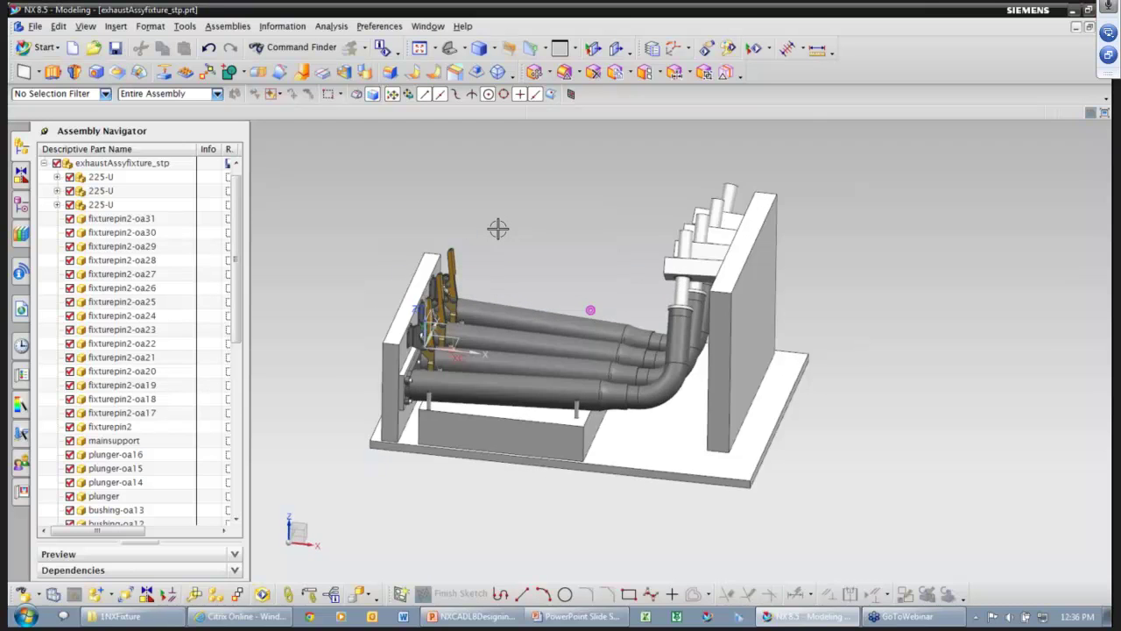
- Make the exhaust400 tube component the work part within the fixture assembly
left_click_drag(235, 199, 234, 385)
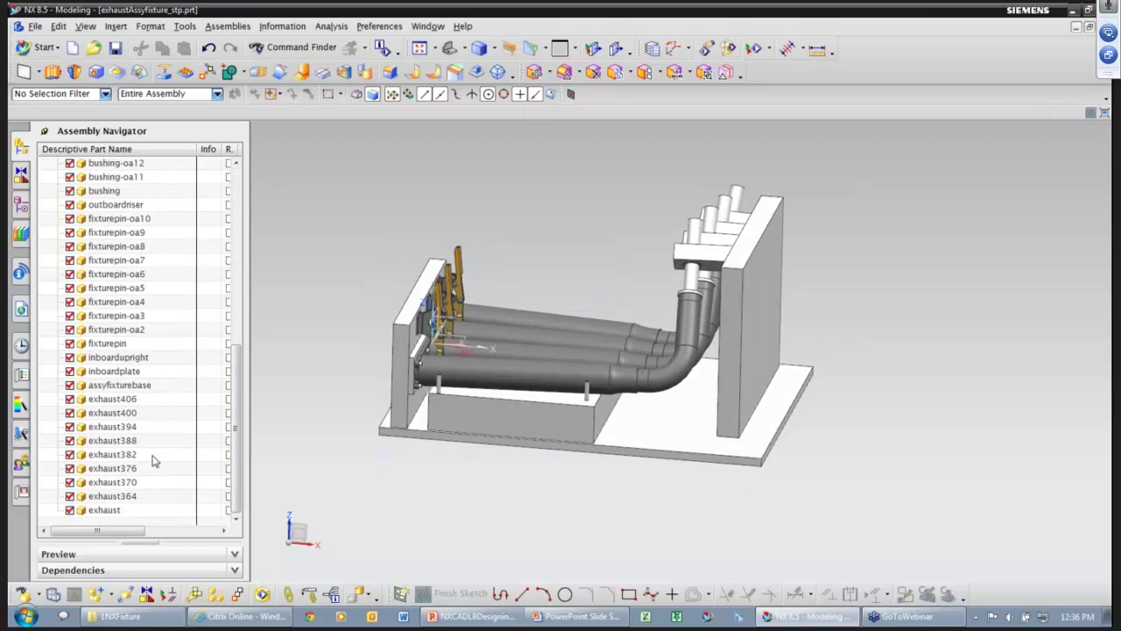
left_click(106, 510)
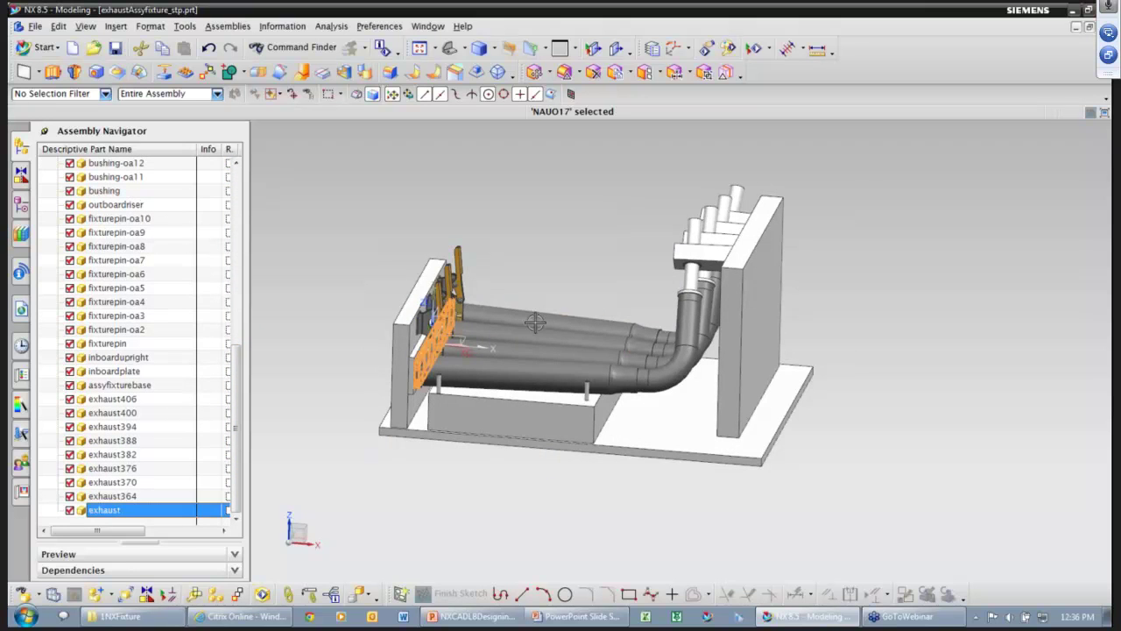
right_click(537, 313)
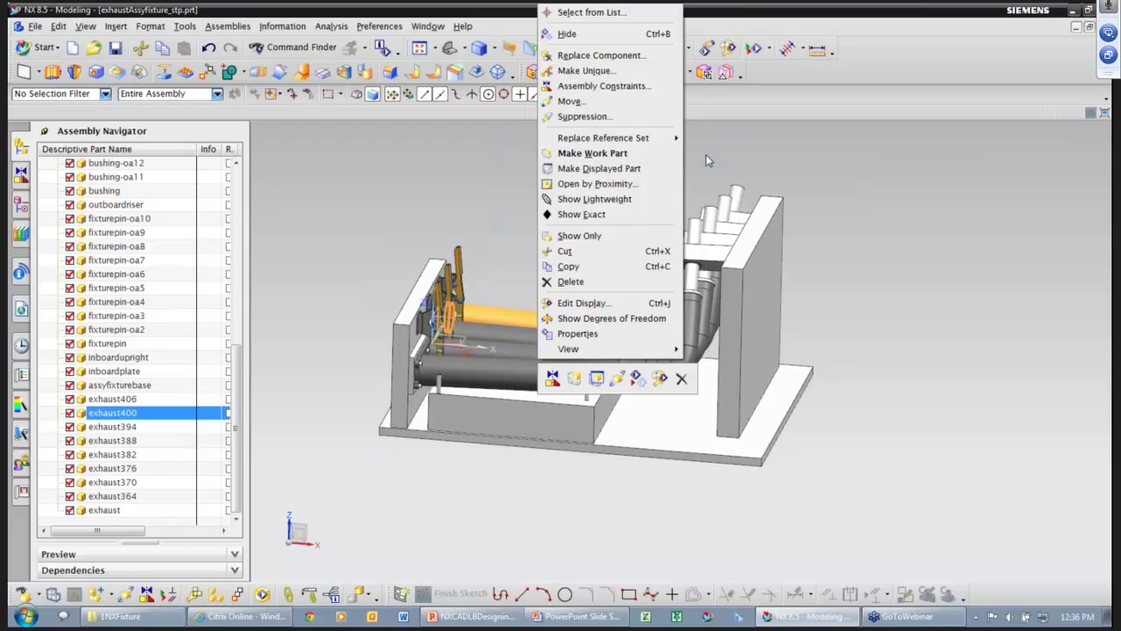
left_click(630, 153)
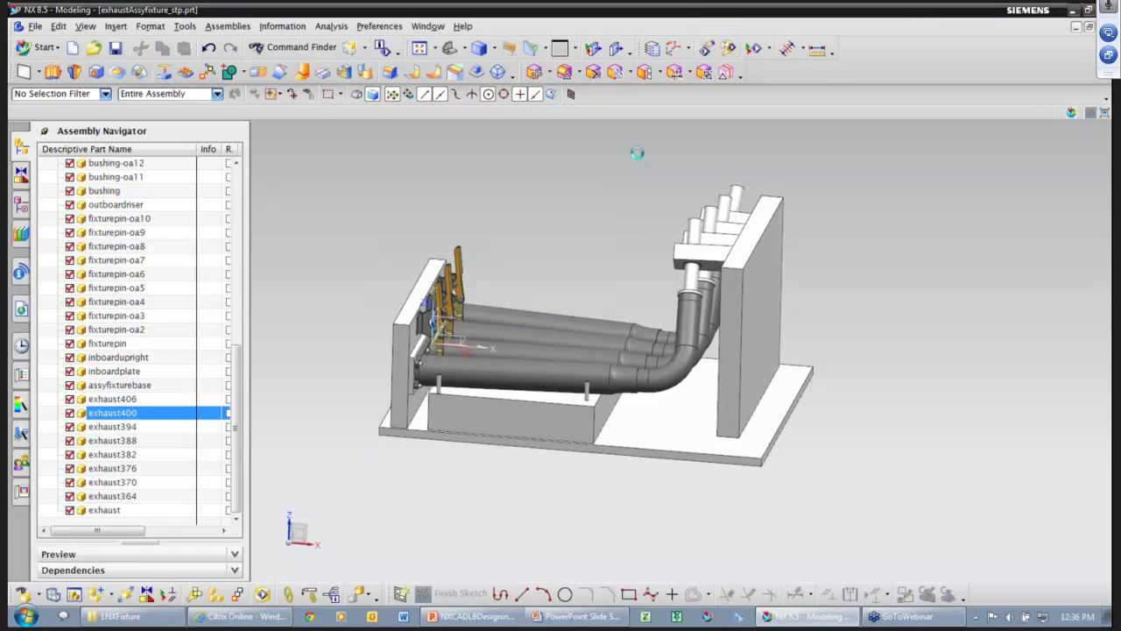
middle_click_drag(584, 155, 526, 201)
scroll(526, 201, "up", 1)
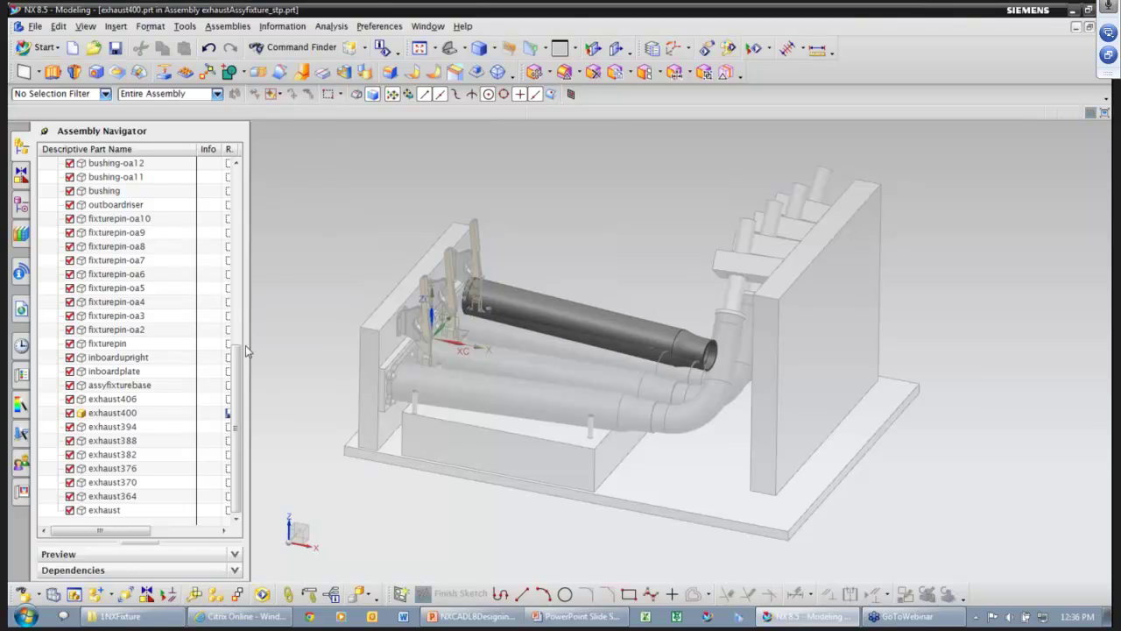
- Examine the model history of the exhaust400 work part
left_click_drag(238, 360, 236, 337)
left_click(21, 206)
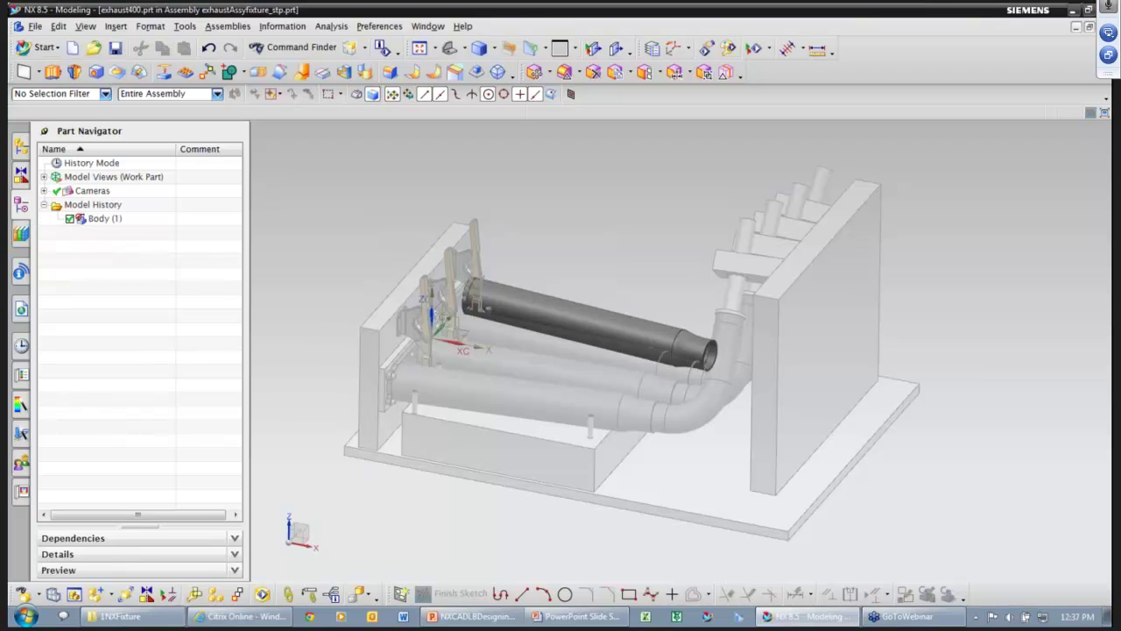
left_click(25, 144)
- Make the top-level assembly exhaustAssyfixture_stp the work part
left_click_drag(233, 352, 225, 154)
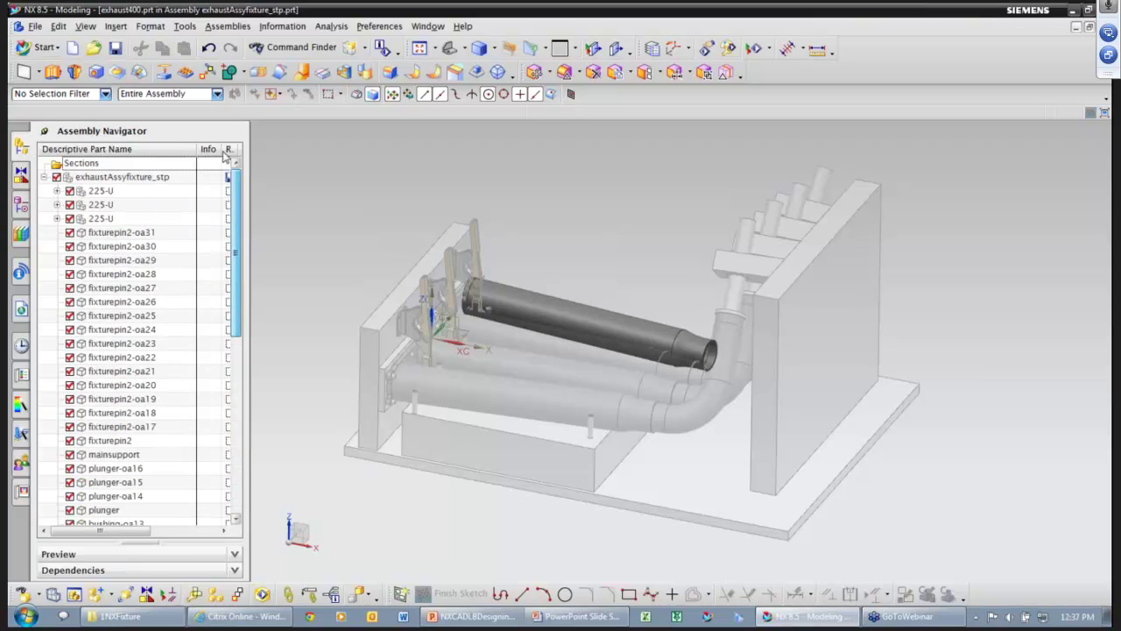
left_click(106, 178)
double_click(106, 177)
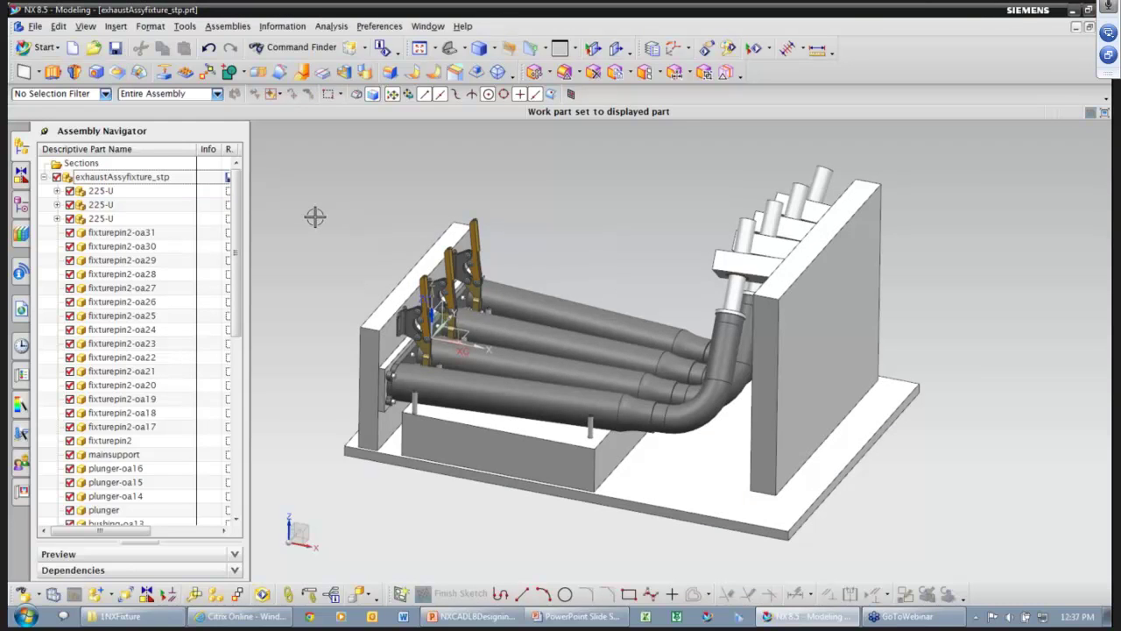
- Make the exhaust400 tube the displayed part and examine its model history
left_click(512, 299)
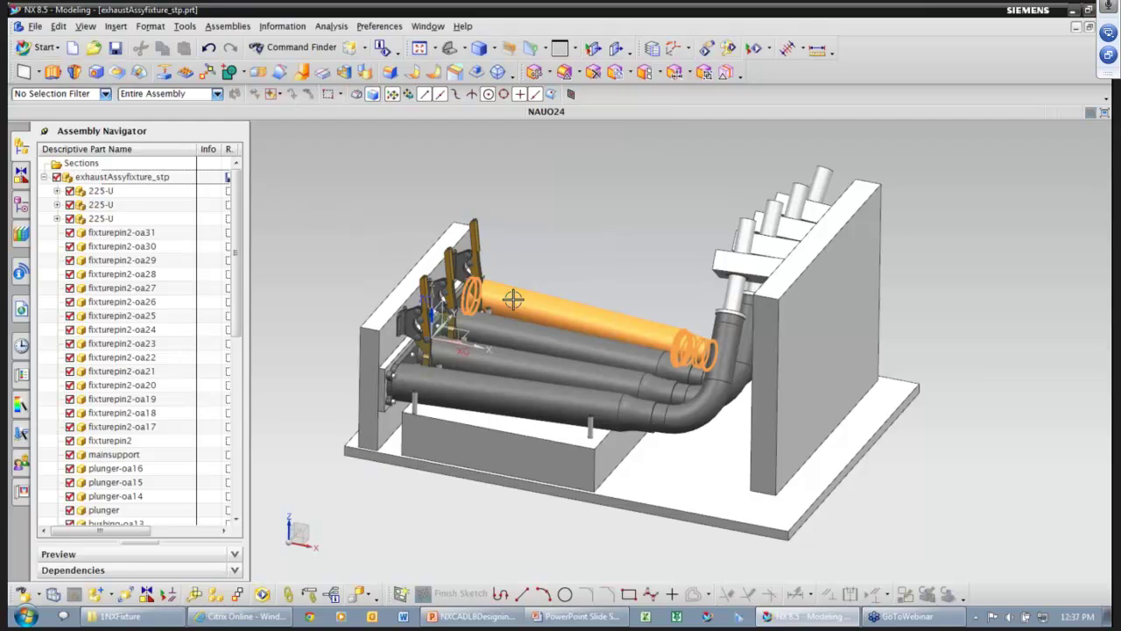
right_click(512, 299)
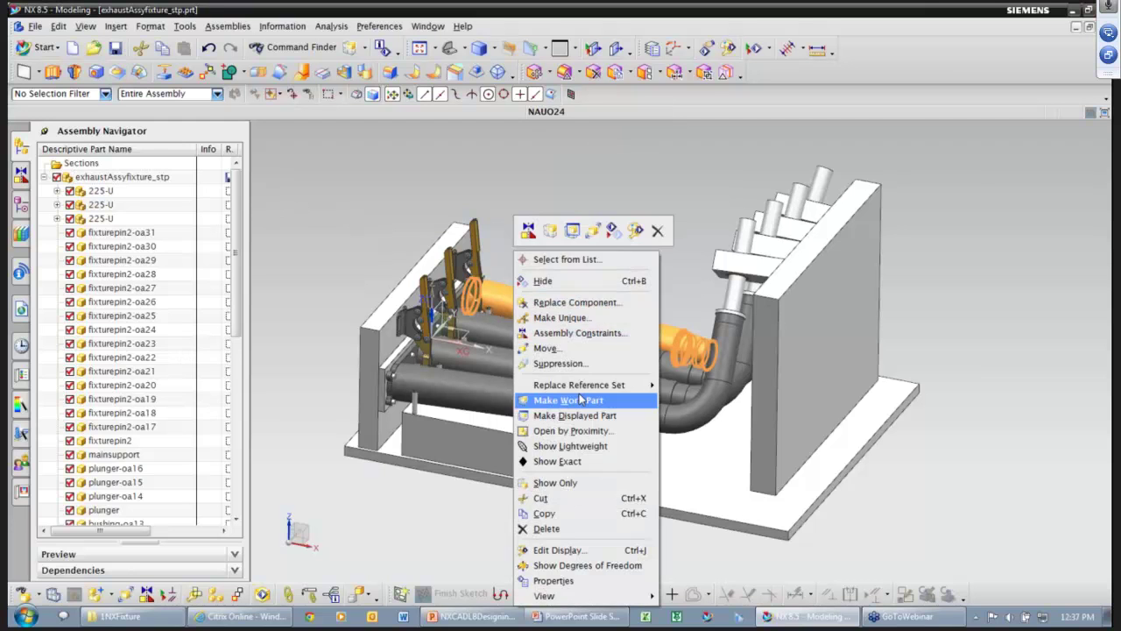
left_click(578, 409)
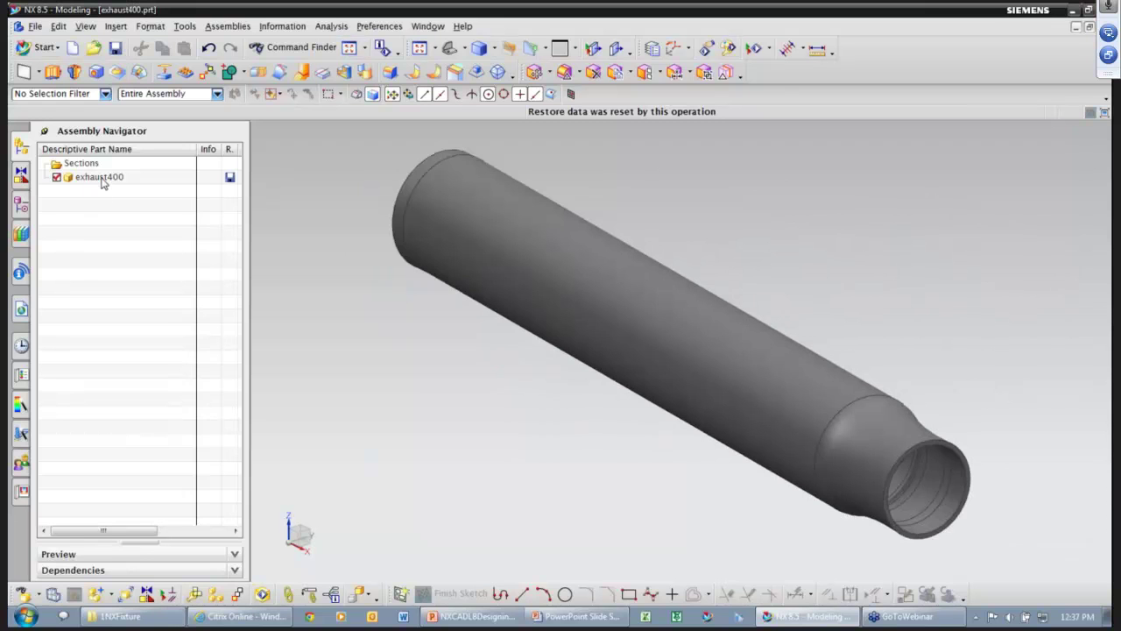
left_click(21, 206)
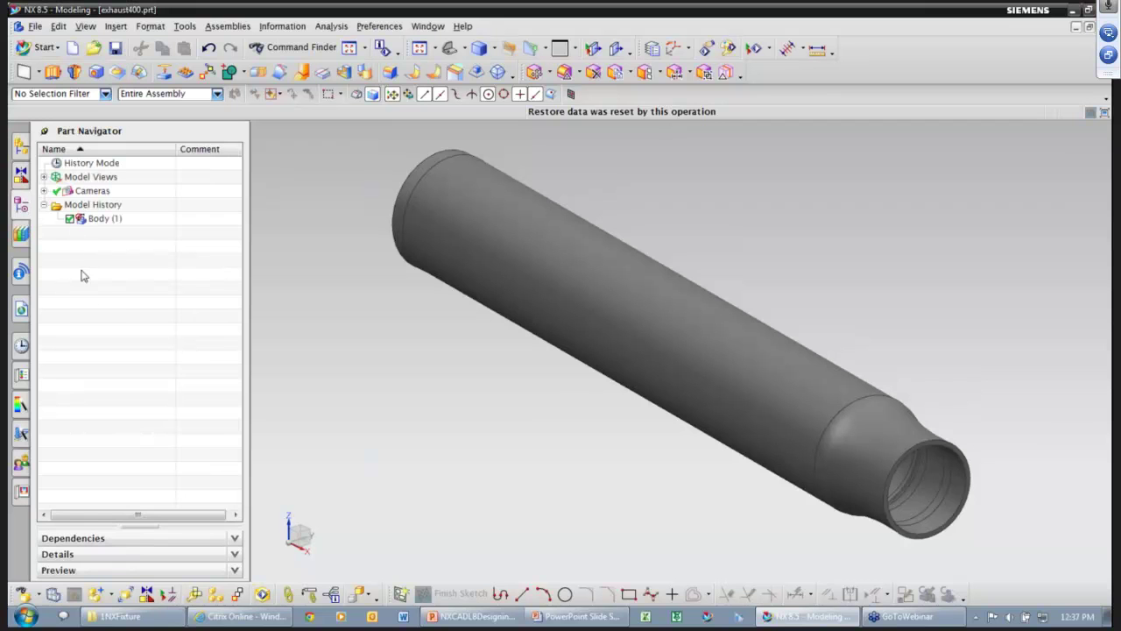
left_click(23, 156)
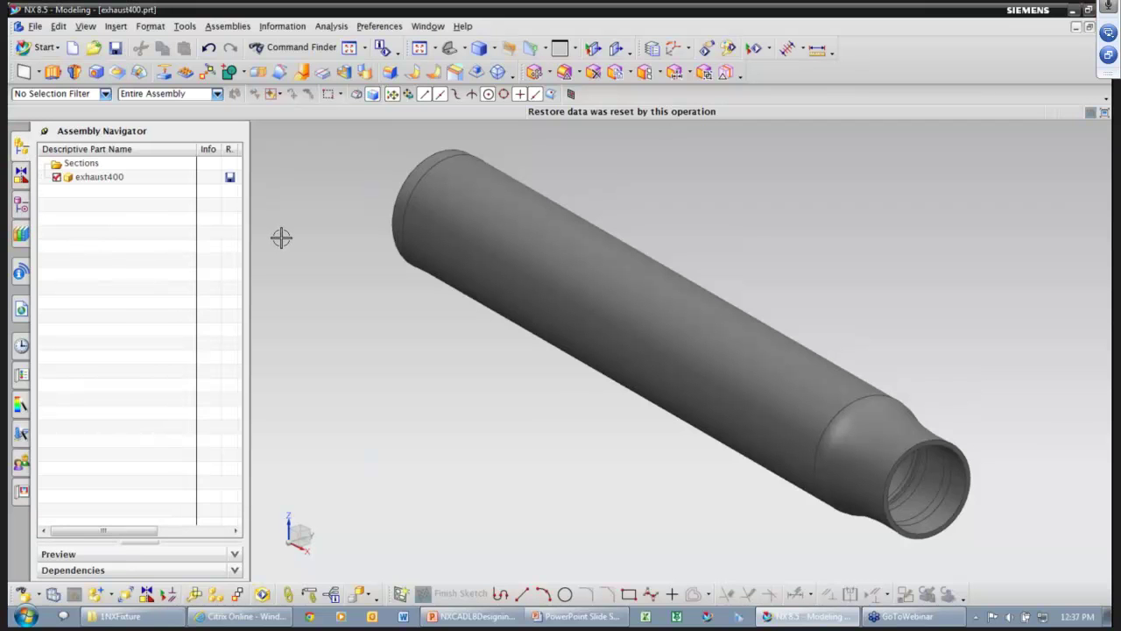
- Display the parent assembly exhaustAssyfixture_stp of the exhaust400 part
left_click(431, 27)
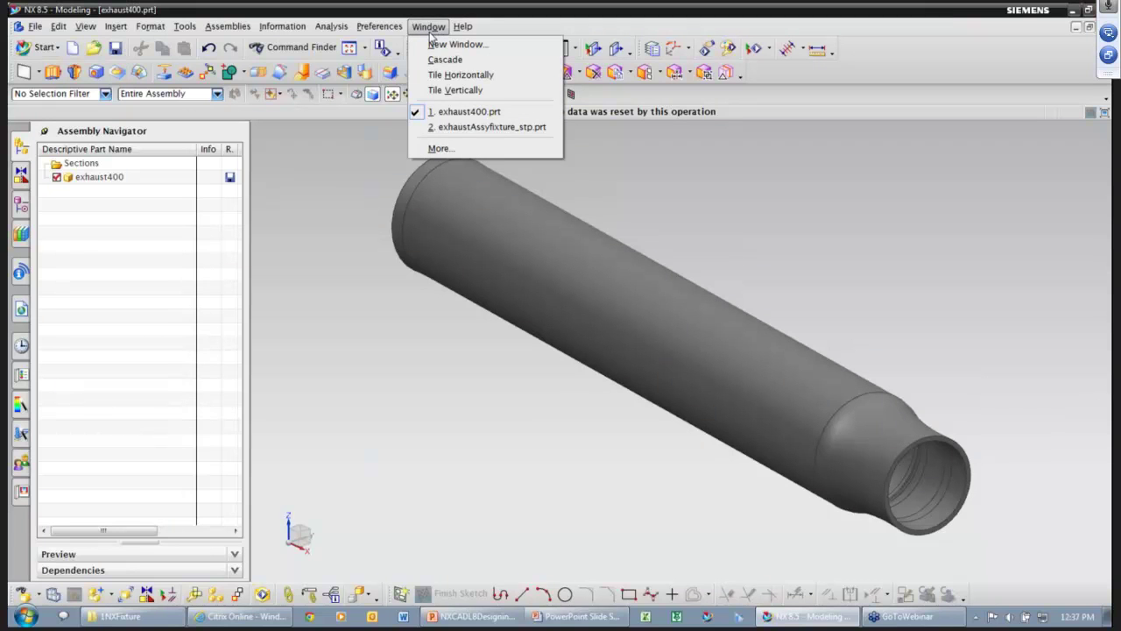
left_click(371, 161)
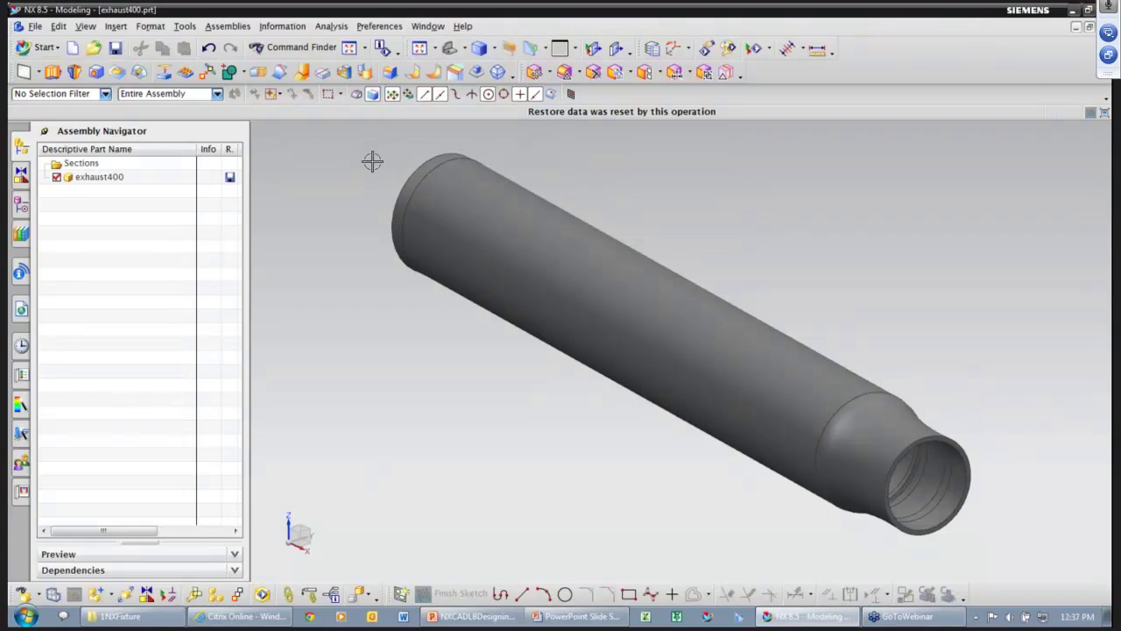
left_click(116, 180)
right_click(118, 181)
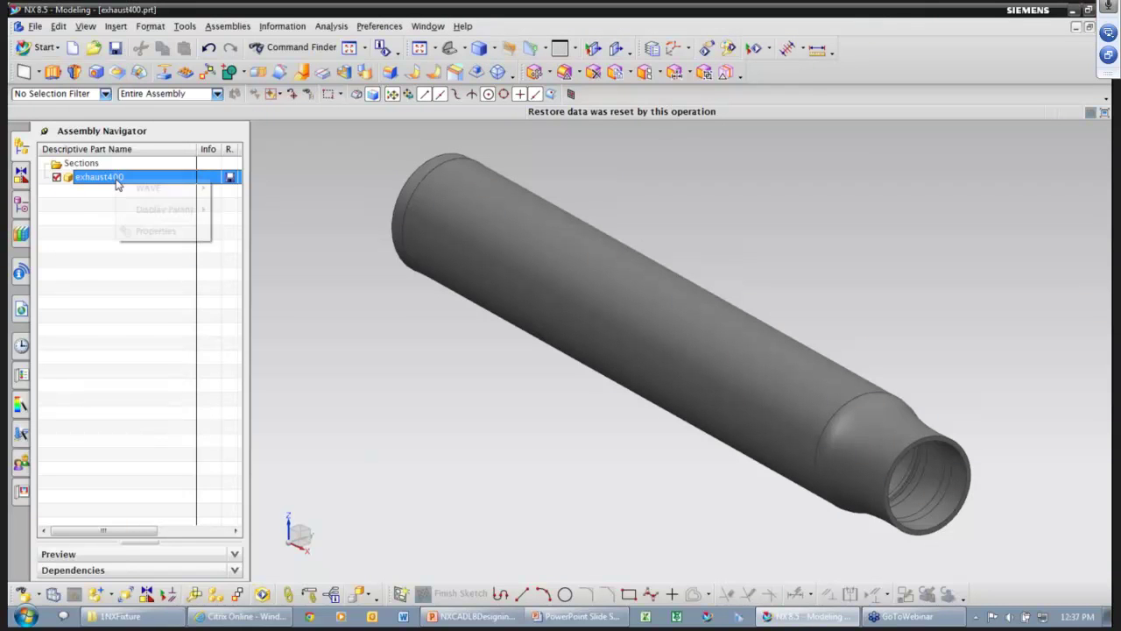
mouse_move(150, 198)
mouse_move(165, 215)
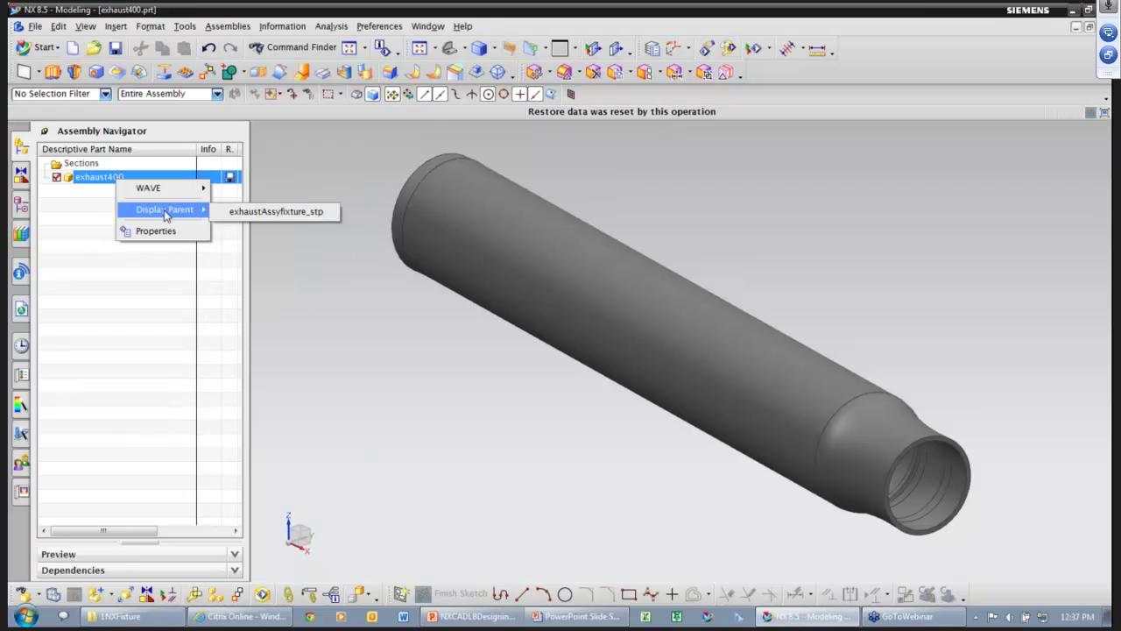
left_click(248, 216)
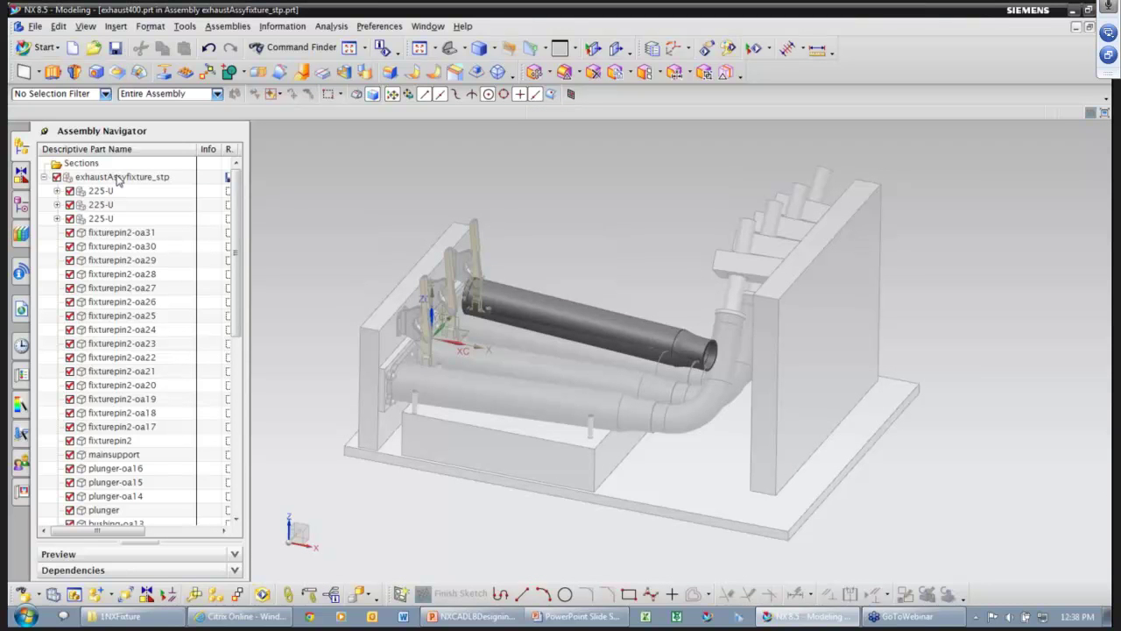
- Make the exhaustAssyfixture_stp assembly the work part and examine its model history
double_click(118, 178)
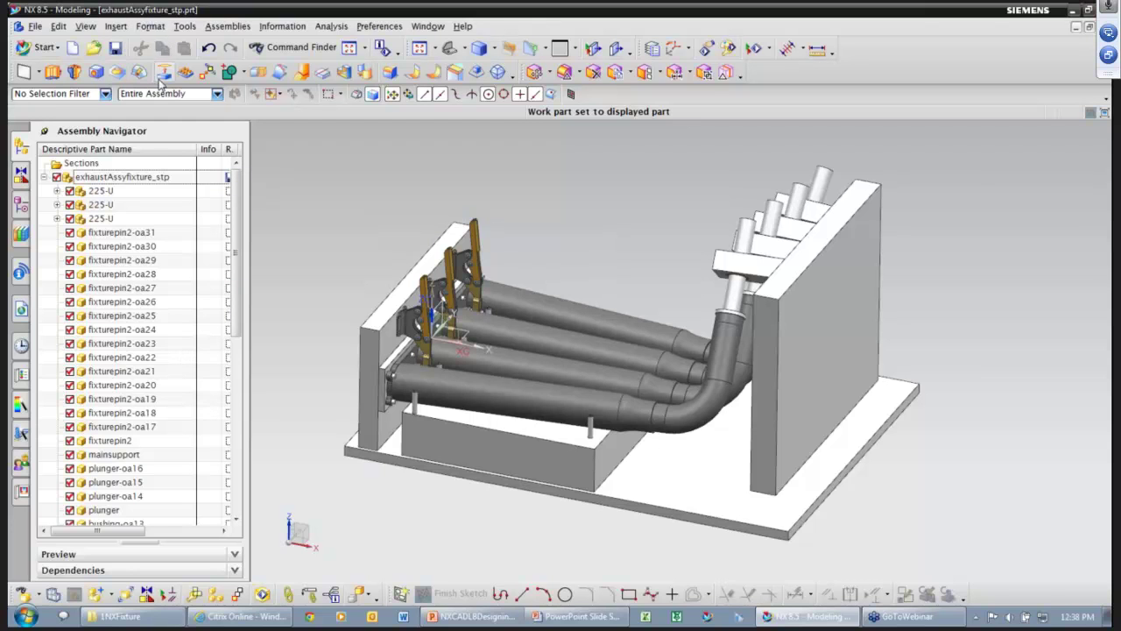
left_click(22, 207)
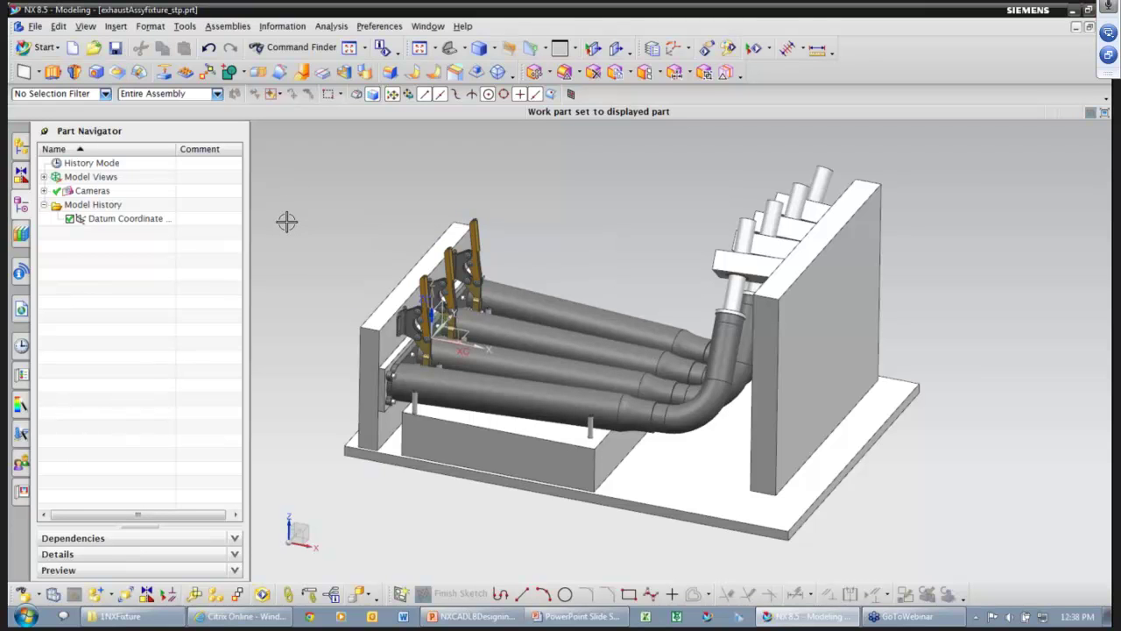
left_click(22, 173)
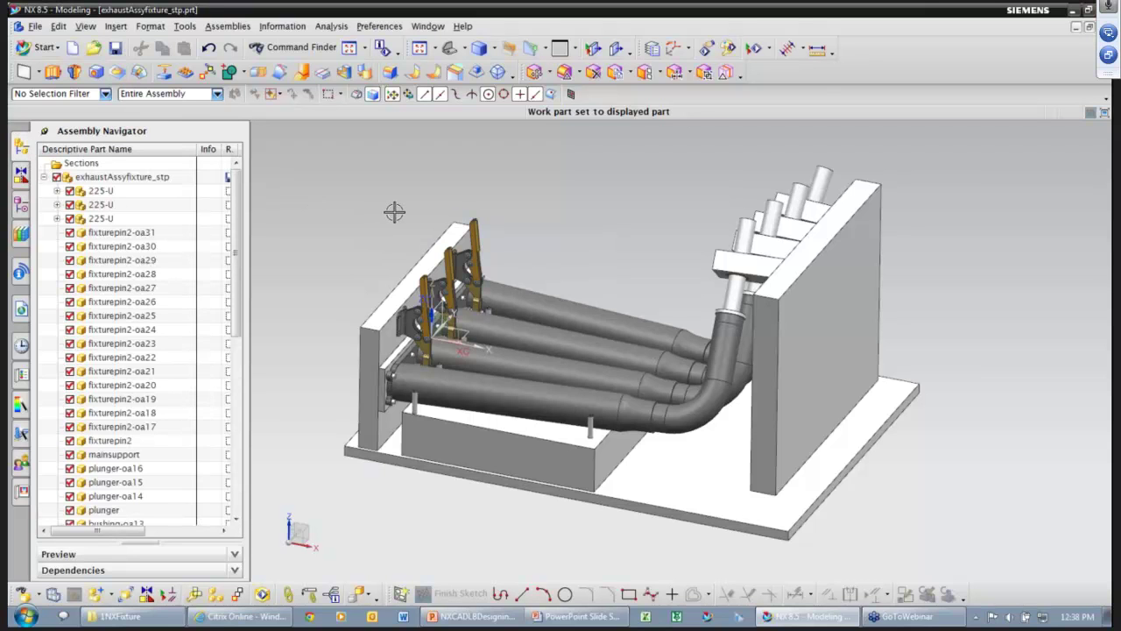
- Create a new empty component named spacer_block from the millimetre Model template in the fixture assembly
middle_click_drag(394, 212, 394, 201)
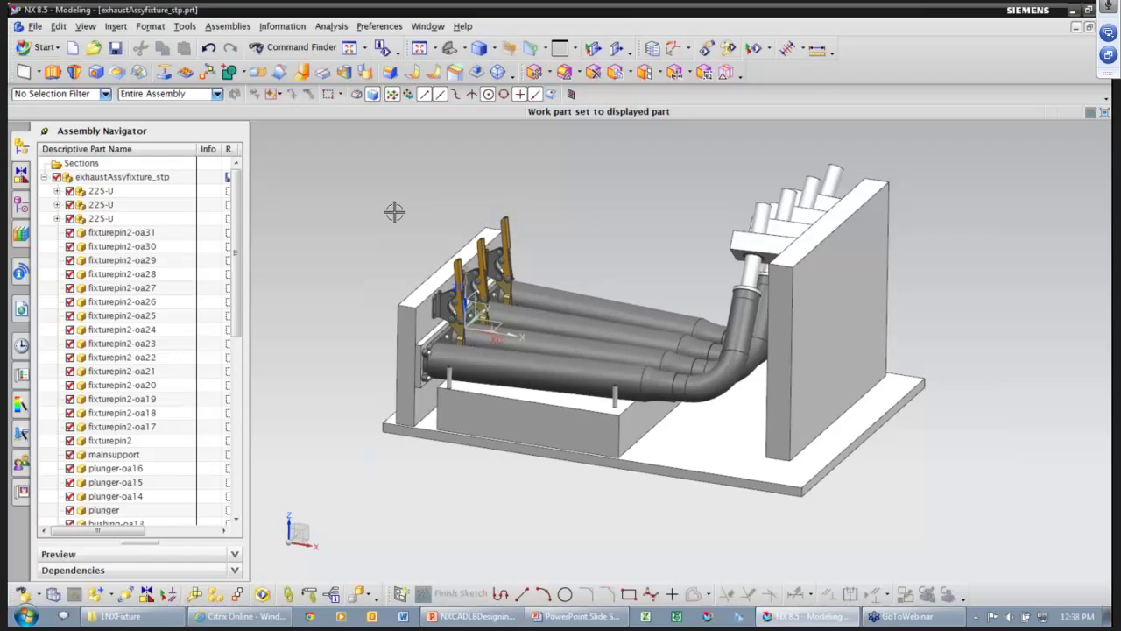
middle_click_drag(394, 212, 395, 465)
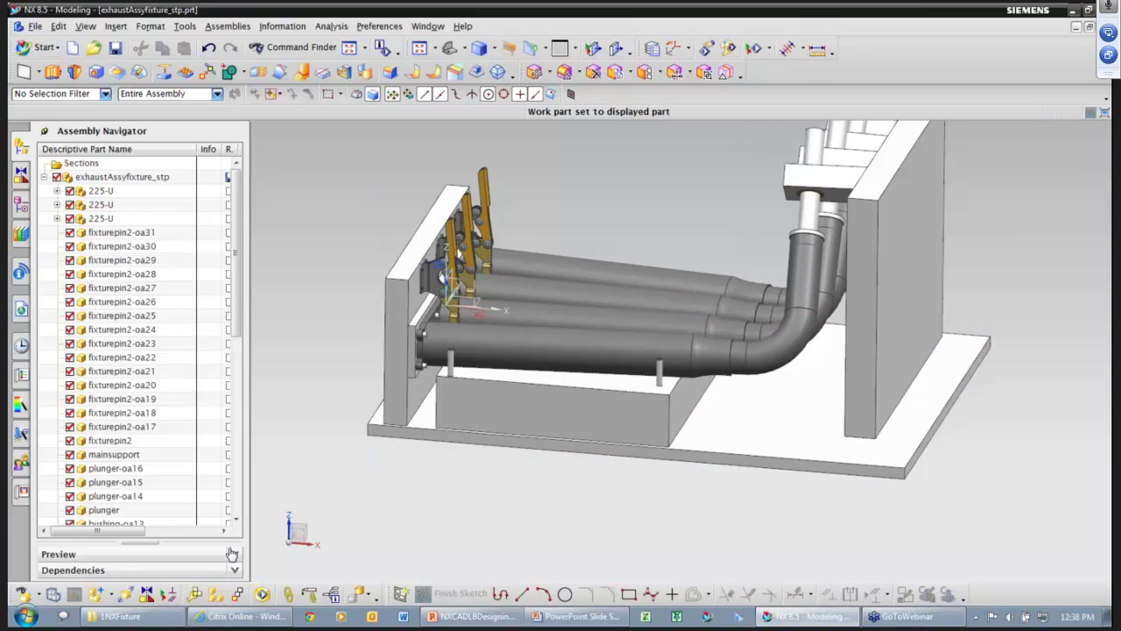
left_click(108, 597)
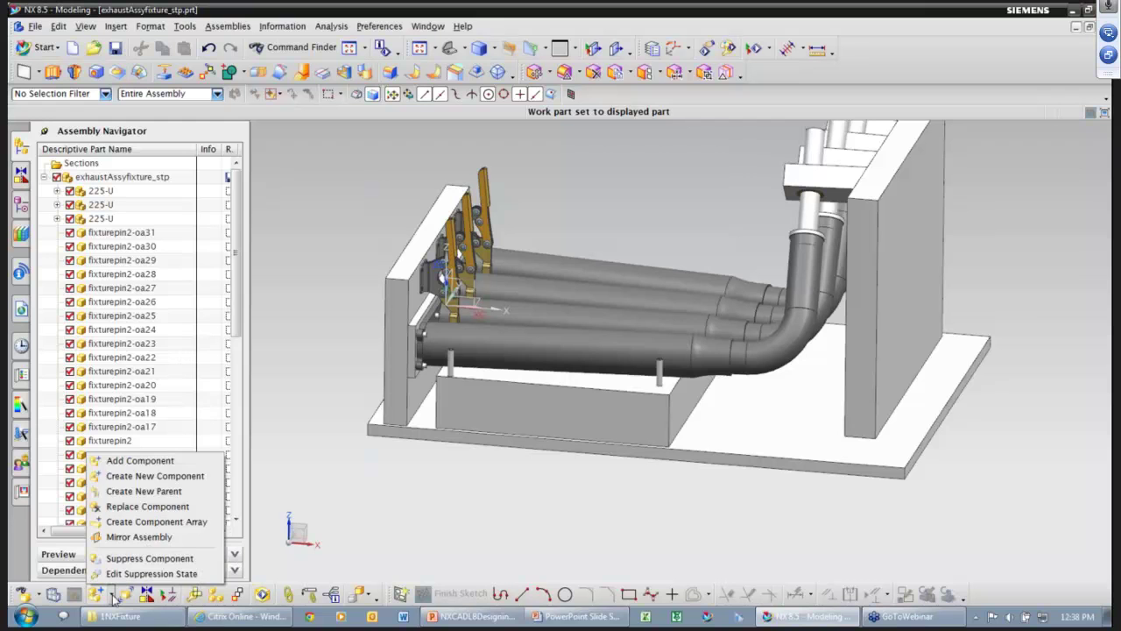
left_click(148, 477)
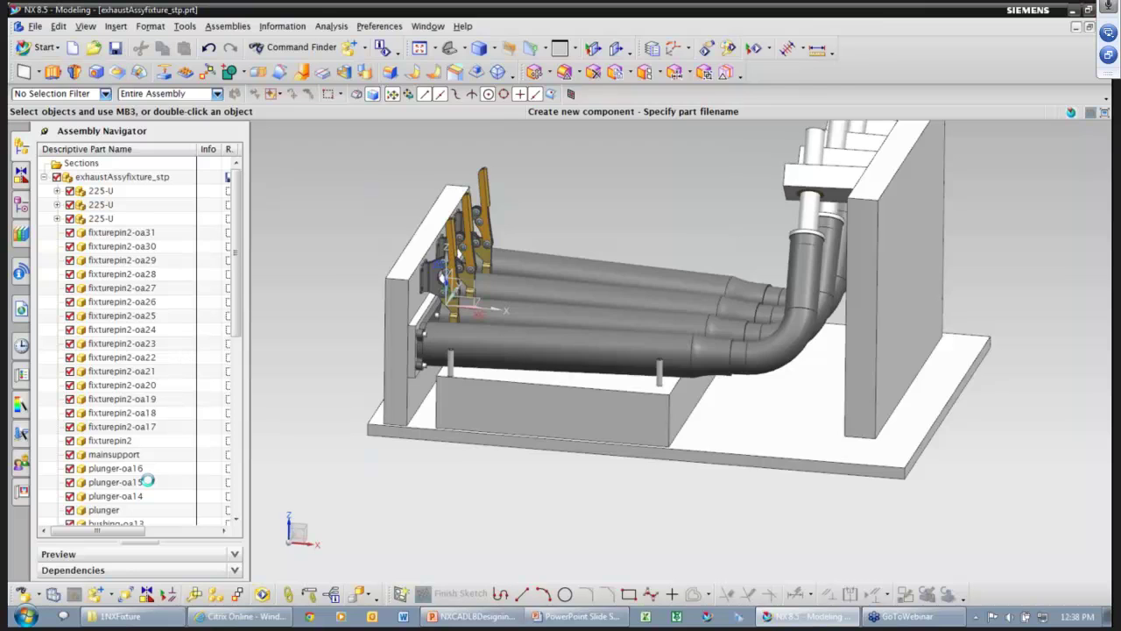
type("spacer_")
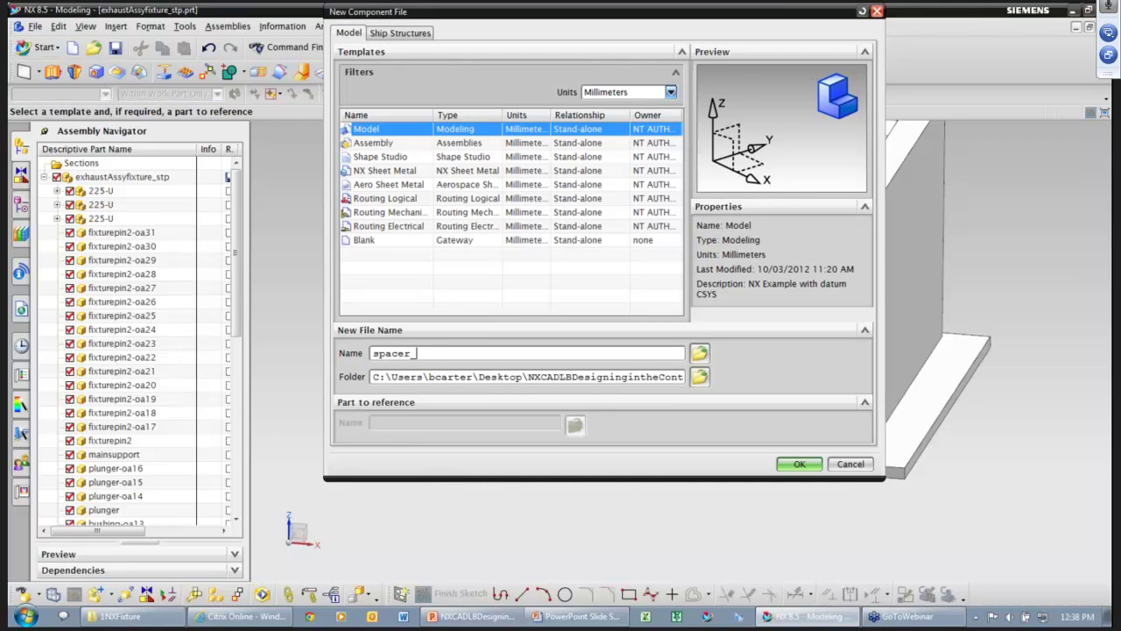
type("block")
left_click(795, 463)
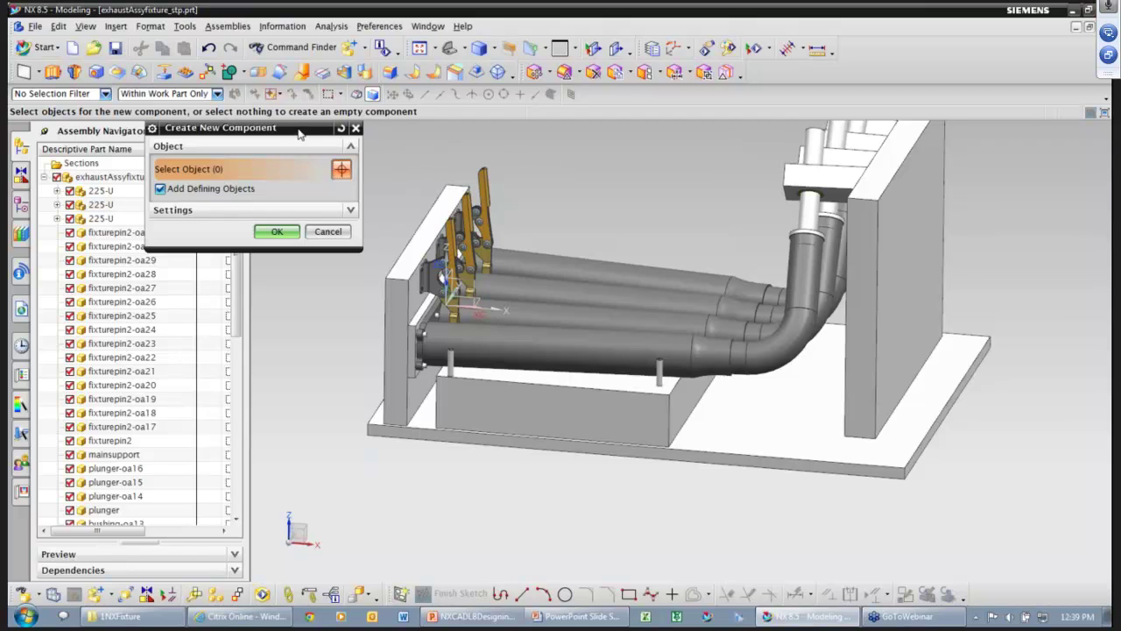
left_click(267, 235)
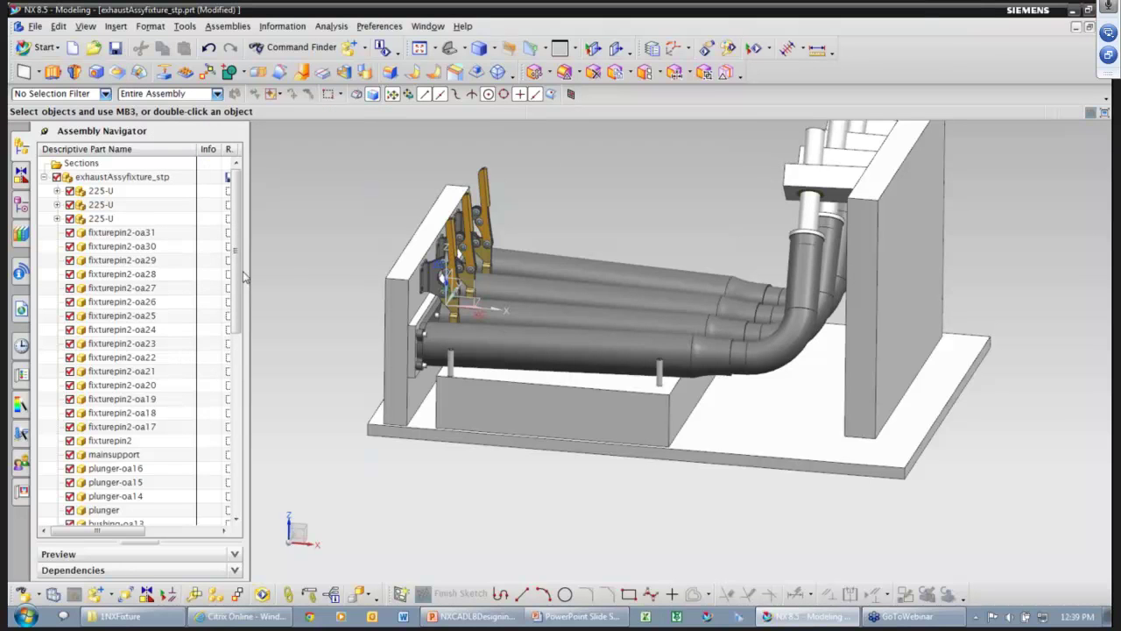
- Make the spacer_block component the work part and examine its model history
left_click_drag(238, 273, 243, 455)
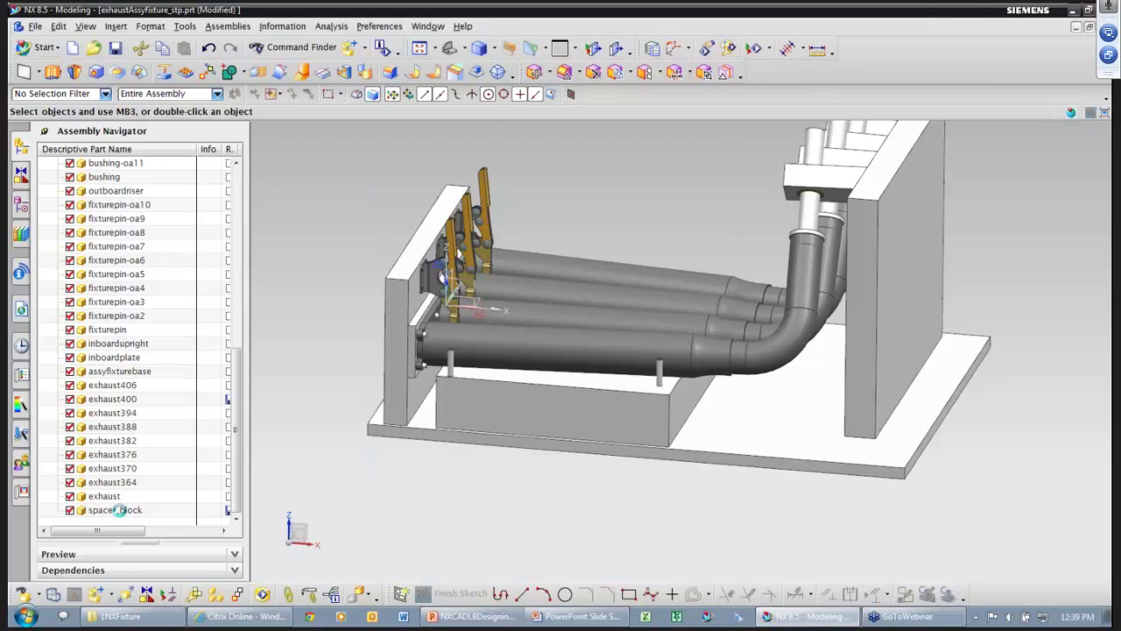
left_click(119, 510)
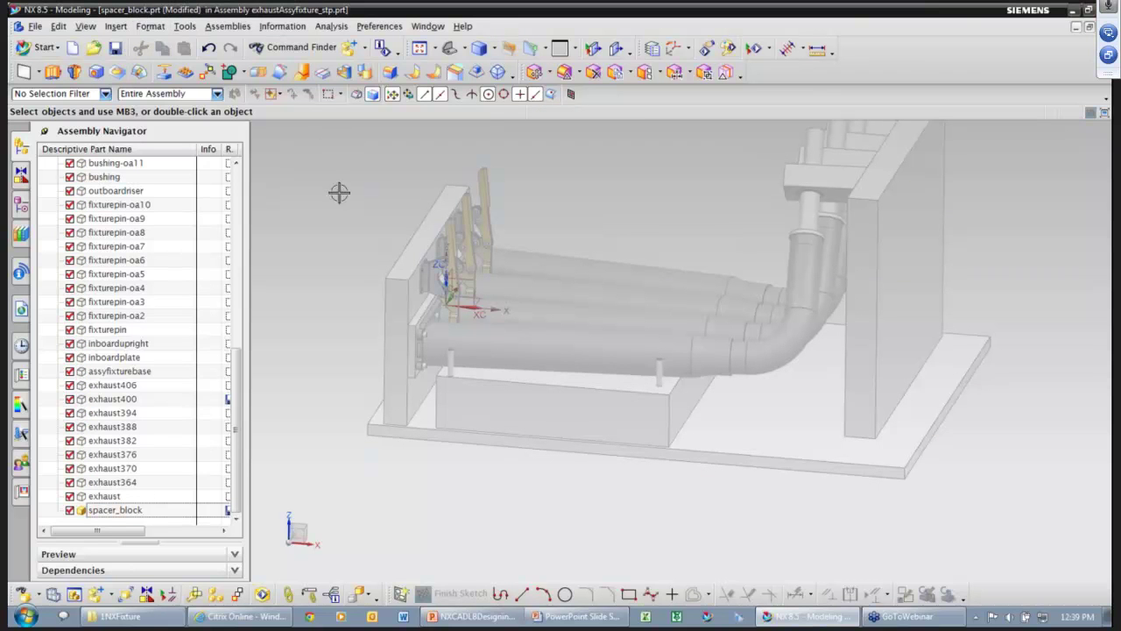
middle_click_drag(348, 204, 590, 188)
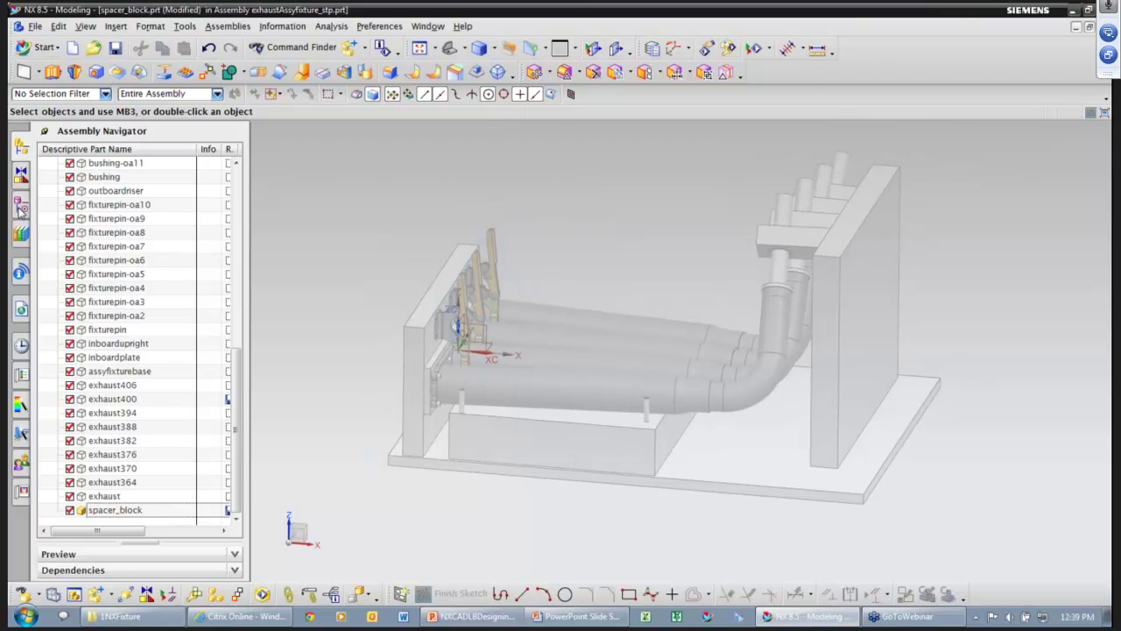
left_click(21, 205)
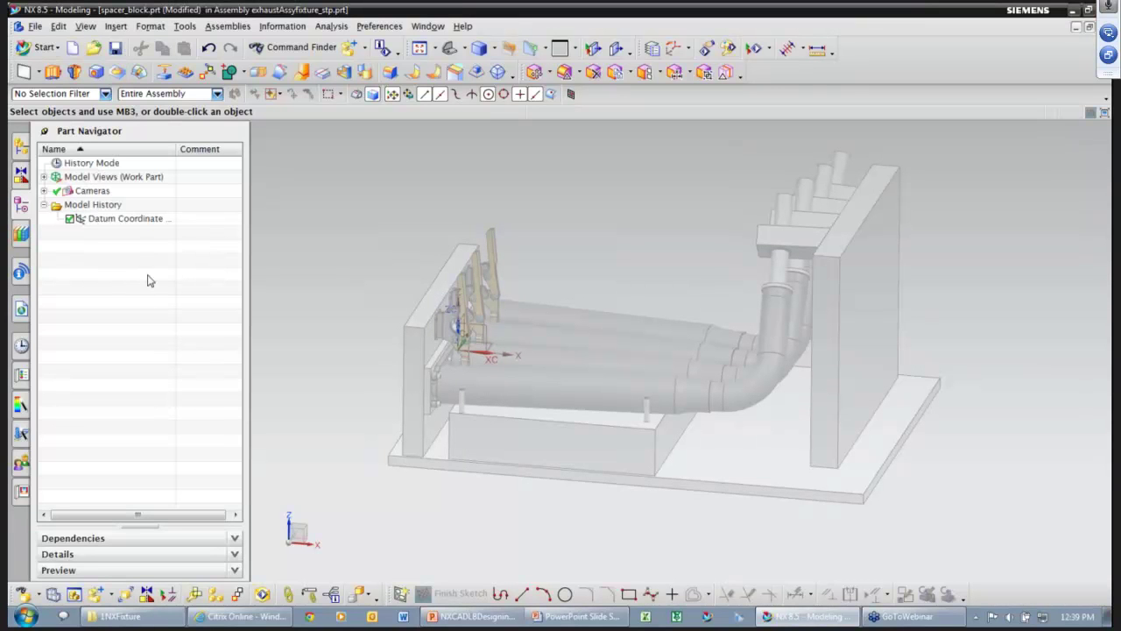
- Create a sketch on the front face of the long support block, with the selection scope set to Entire Assembly
scroll(341, 250, "up", 3)
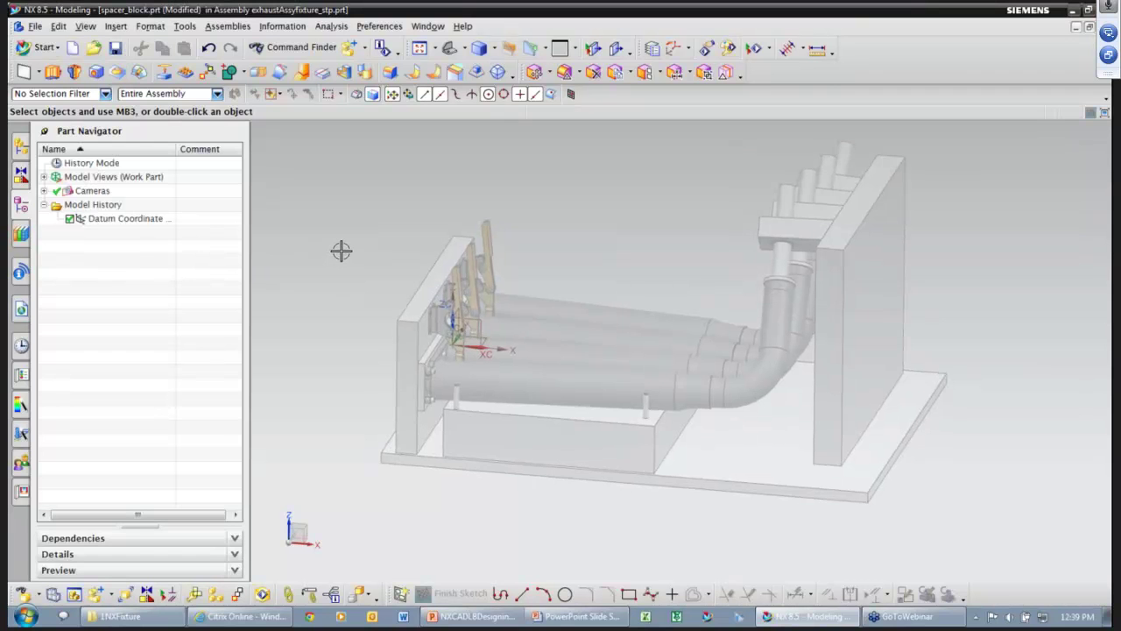
left_click(341, 183)
left_click(362, 166)
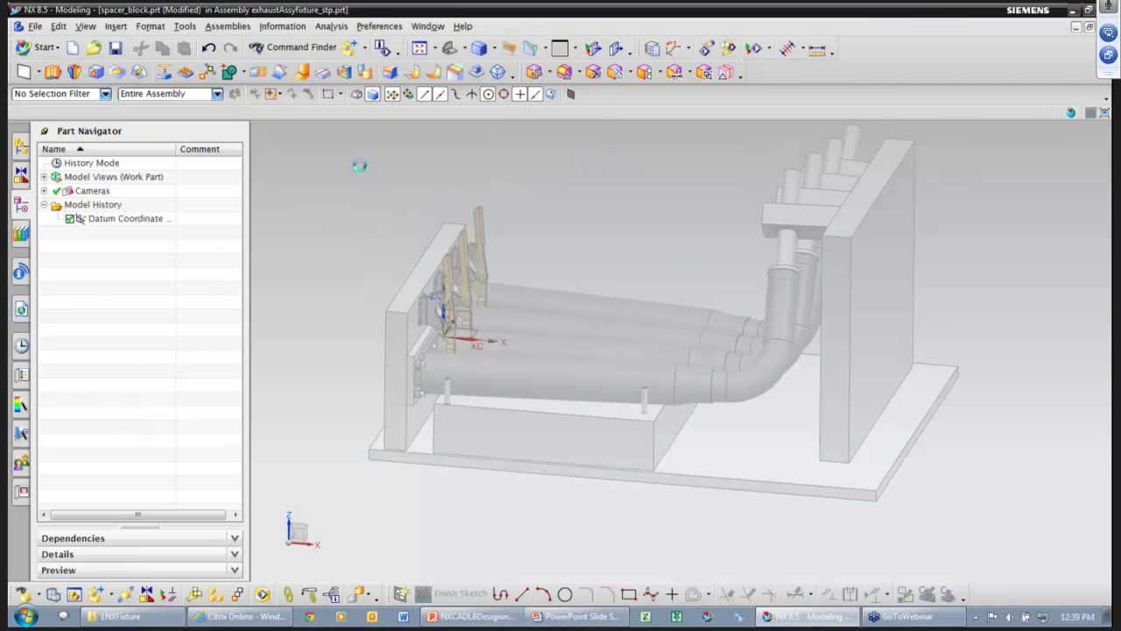
left_click(216, 94)
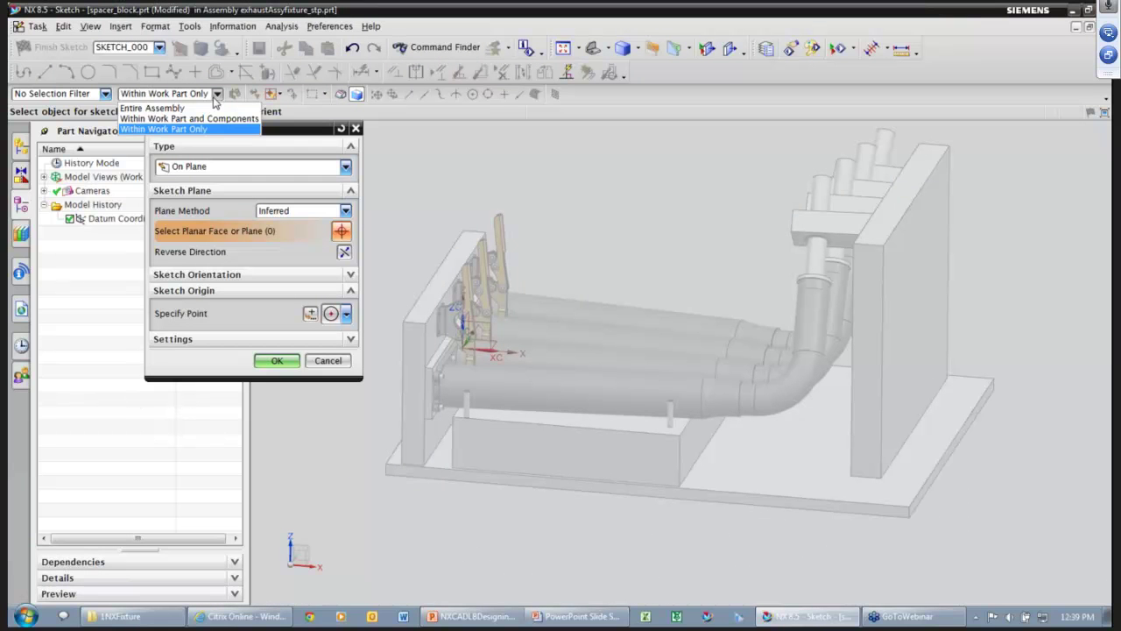
left_click(216, 129)
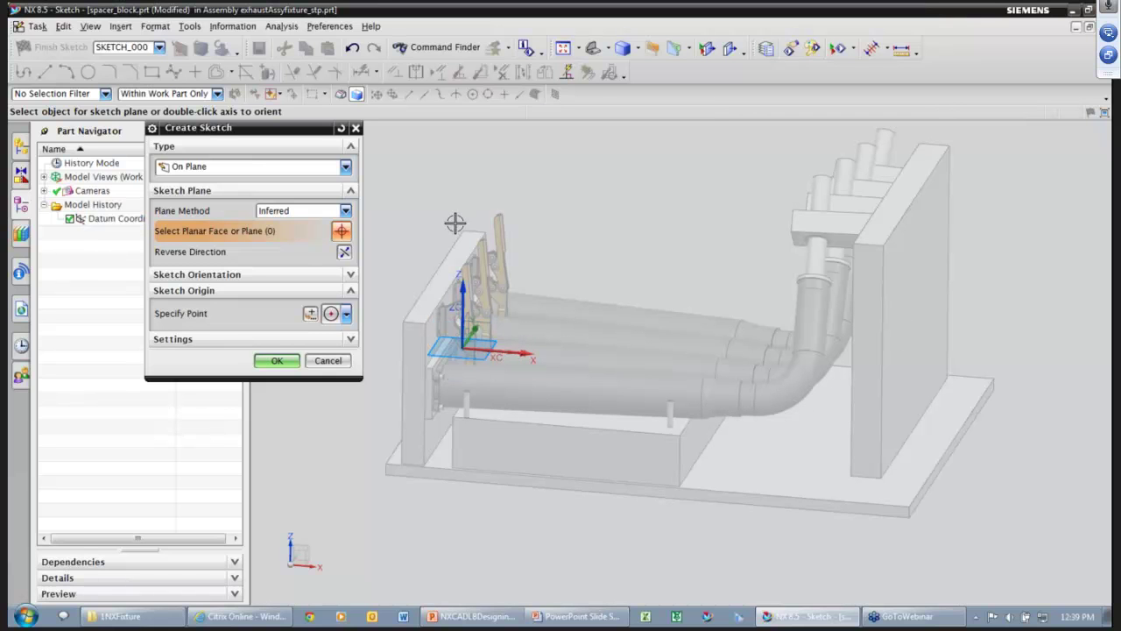
left_click(216, 93)
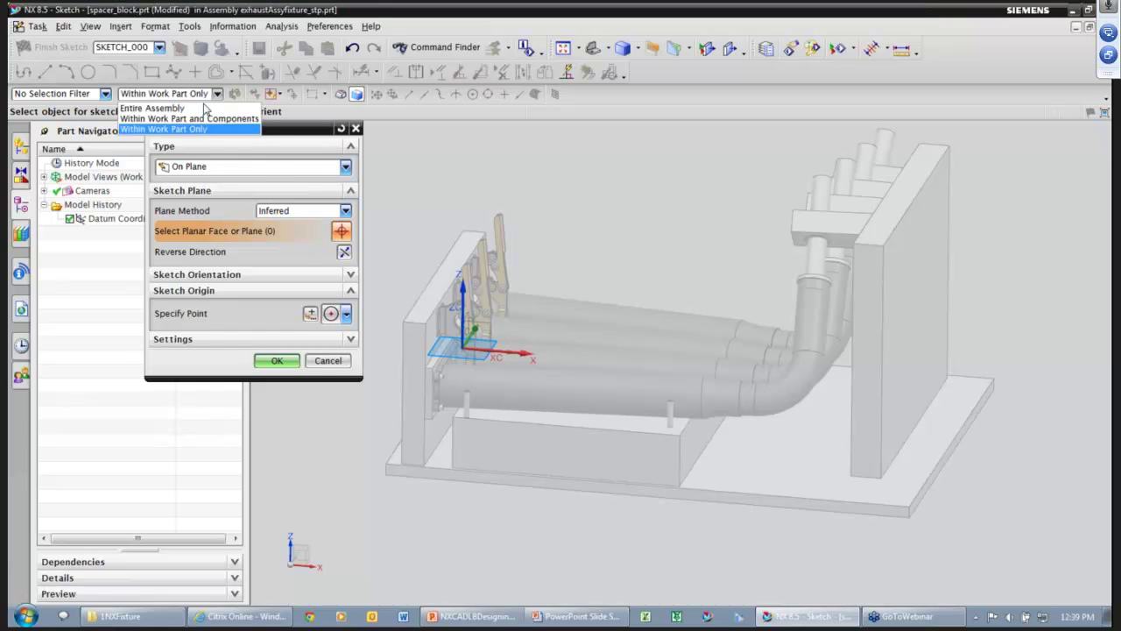
left_click(162, 103)
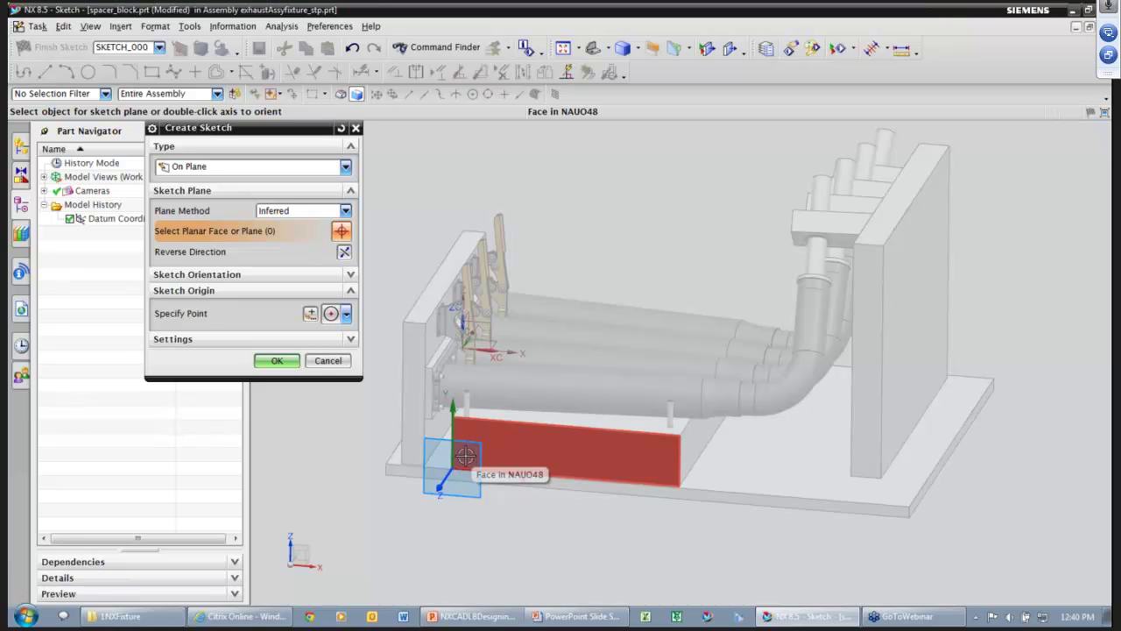
left_click(465, 455)
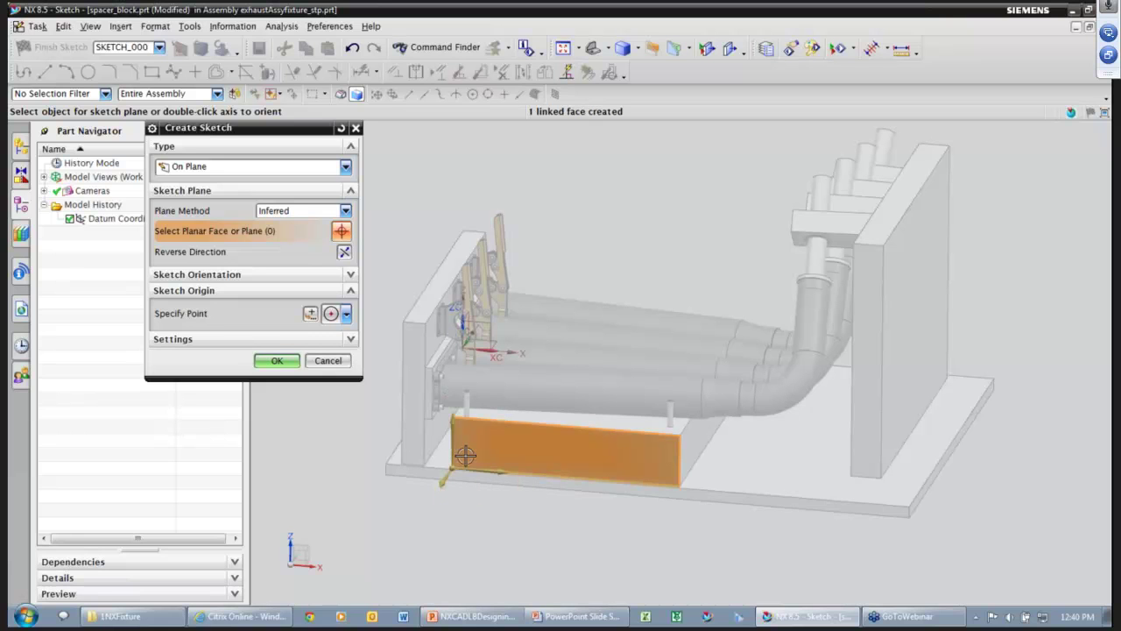
left_click(277, 361)
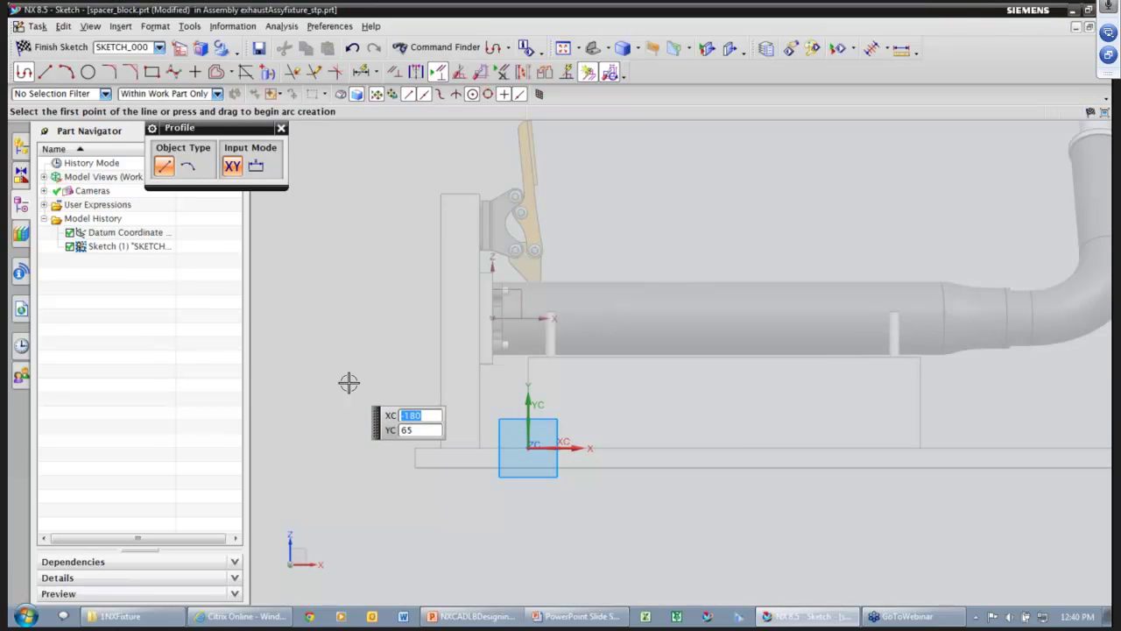
- Project the inboard upright's inner edge, the base plate's top edge and the support block's end edge as non-associative fixed curves
left_click(267, 72)
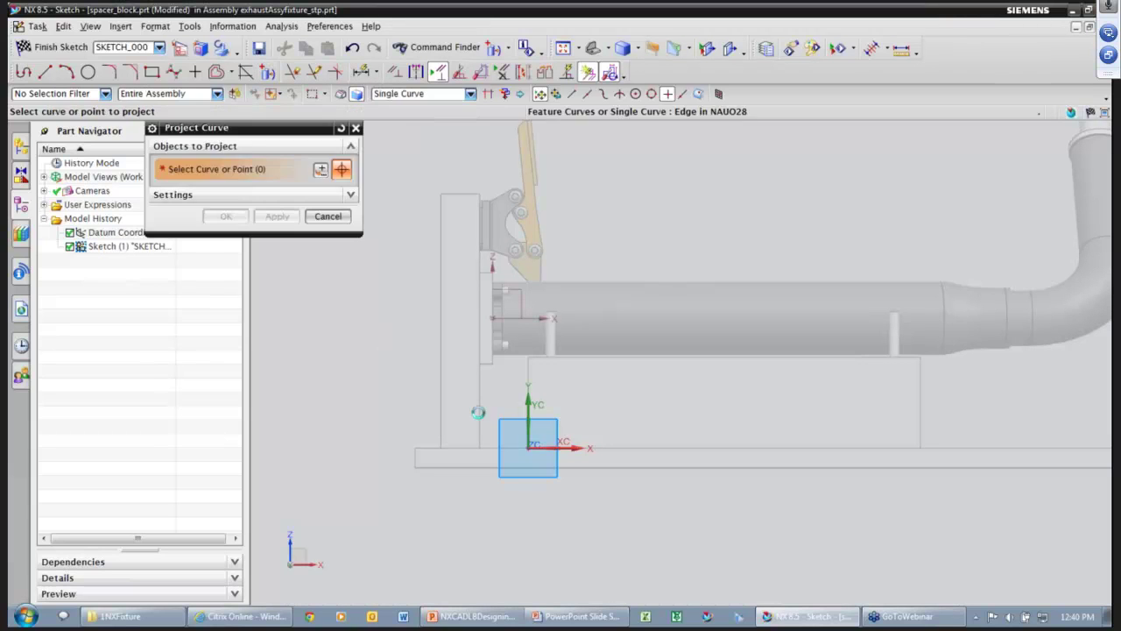
left_click(480, 419)
left_click(507, 394)
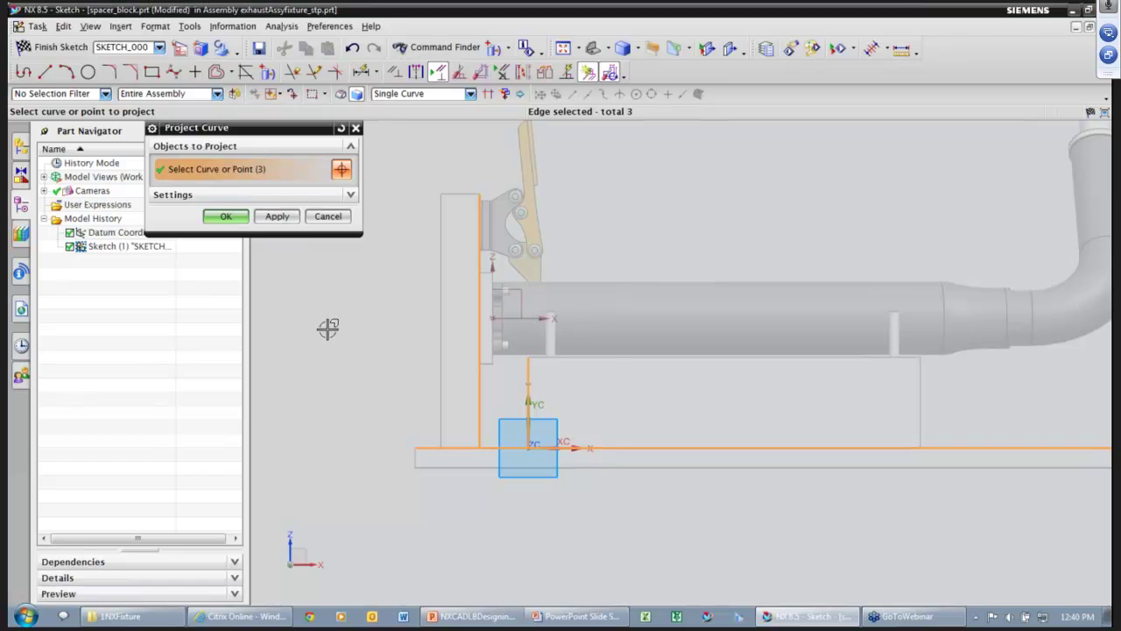
left_click(224, 216)
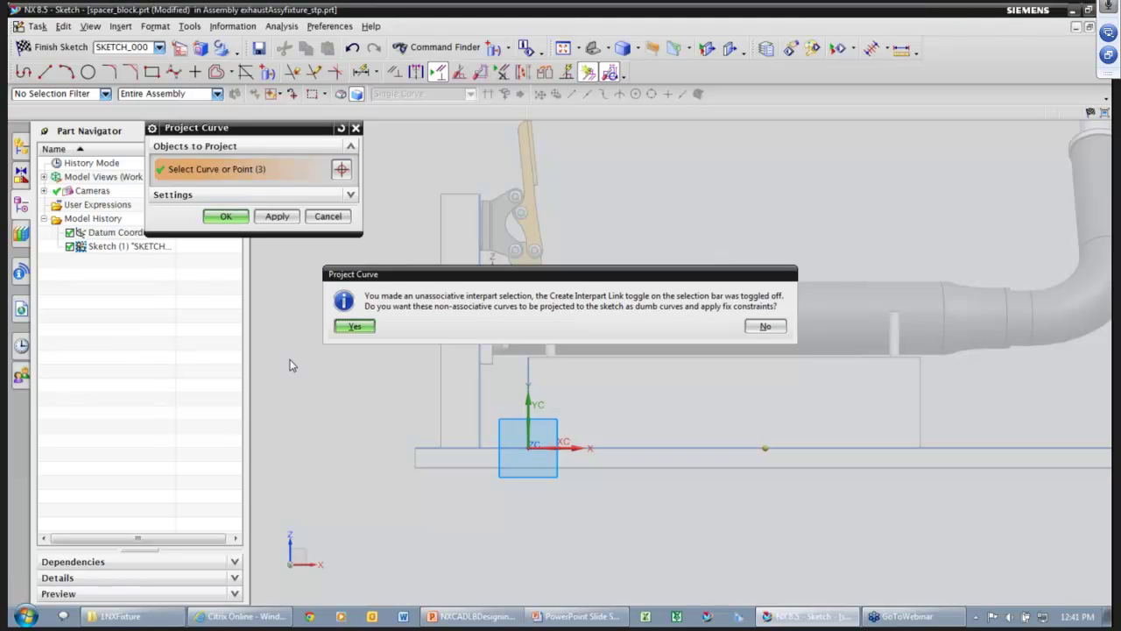
left_click(354, 328)
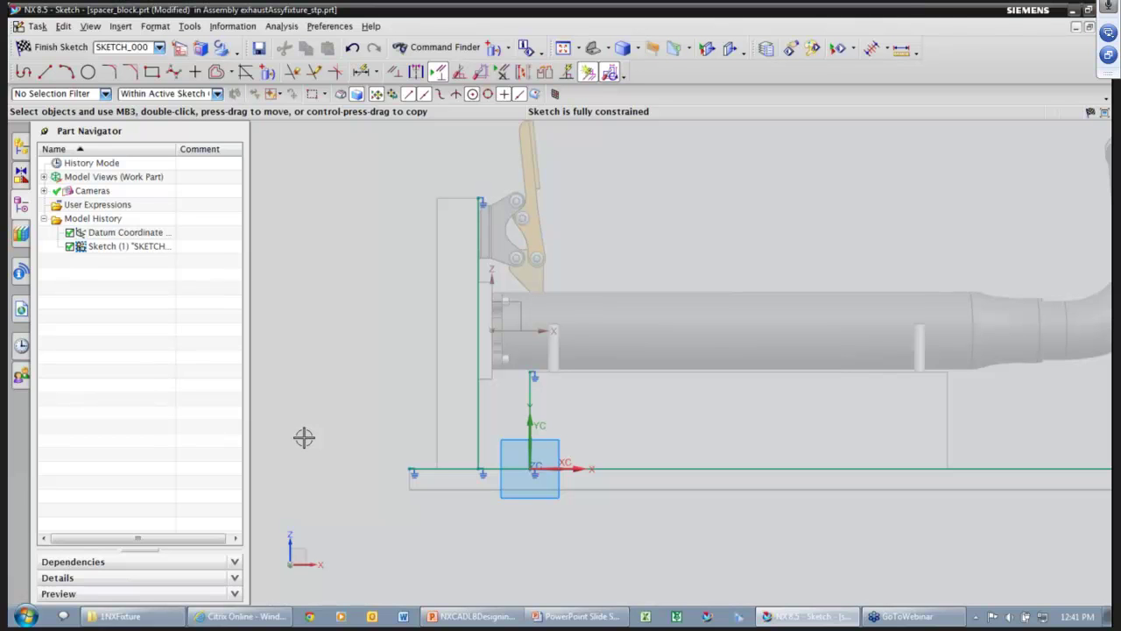
- Draw a horizontal line about 85 mm long across the two projected vertical edges, above the base plate
right_click(309, 398)
left_click(336, 397)
left_click(458, 404)
left_click(552, 403)
middle_click(624, 412)
scroll(624, 413, "up", 2)
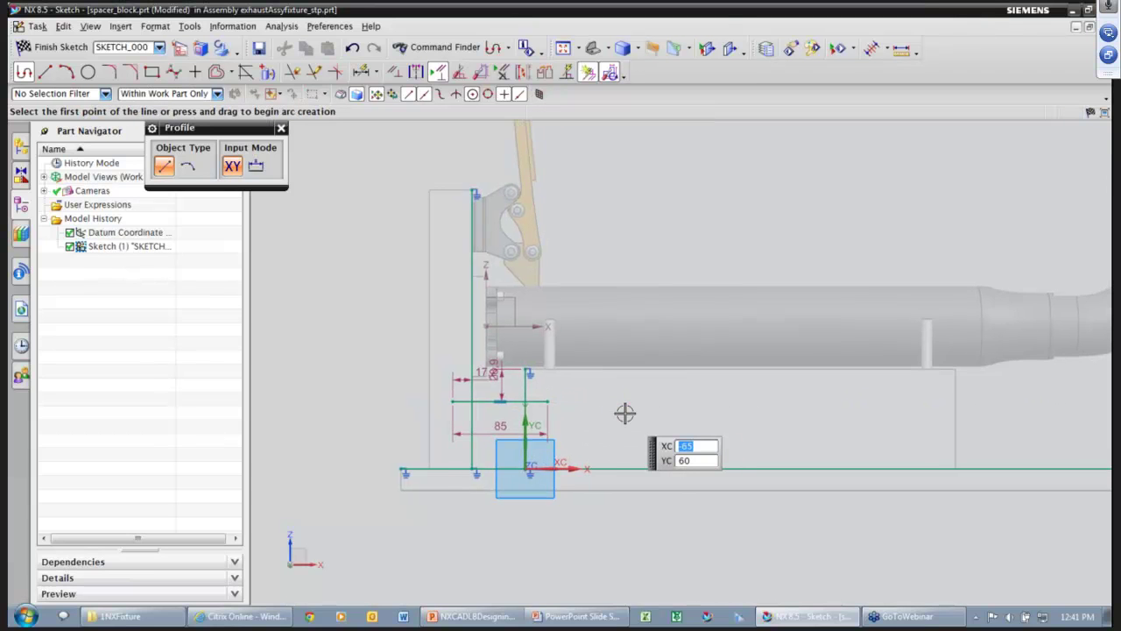
- Make corners between the horizontal line and the projected edges to form a closed rectangle between upright and support block
left_click(335, 72)
left_click(448, 388)
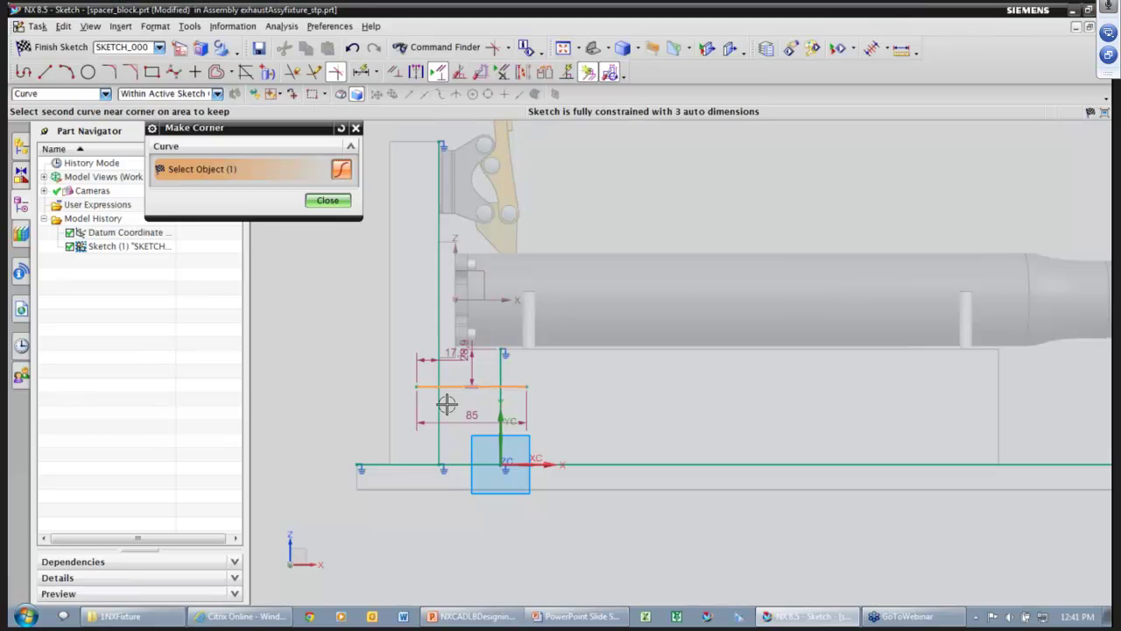
left_click(440, 442)
left_click(441, 451)
left_click(478, 463)
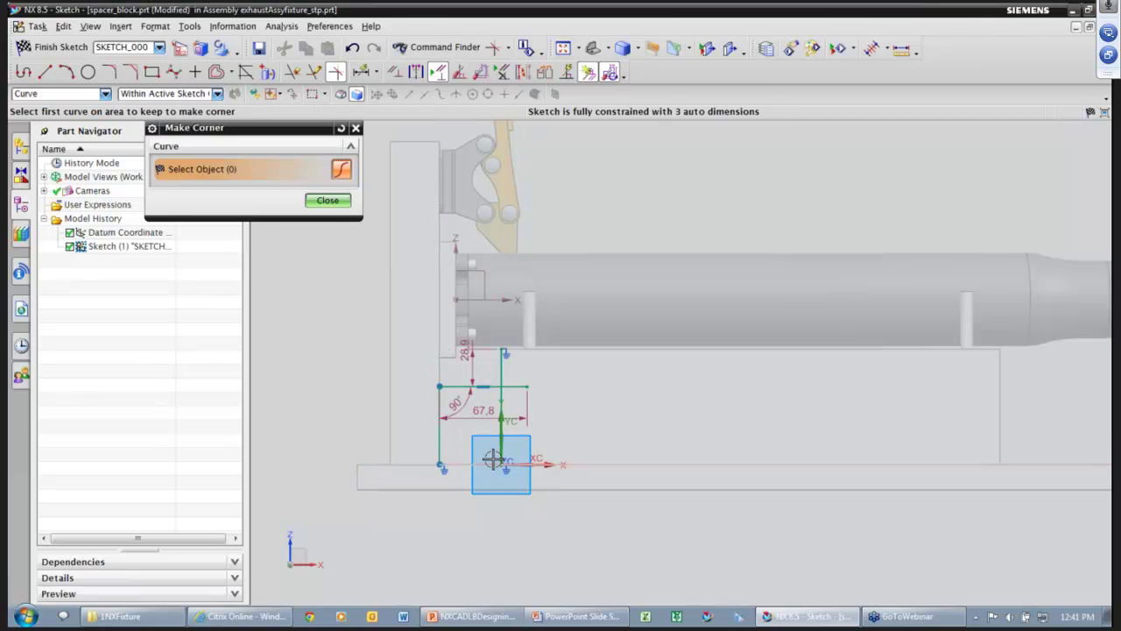
scroll(482, 467, "up", 2)
left_click(477, 478)
left_click(494, 418)
left_click(478, 390)
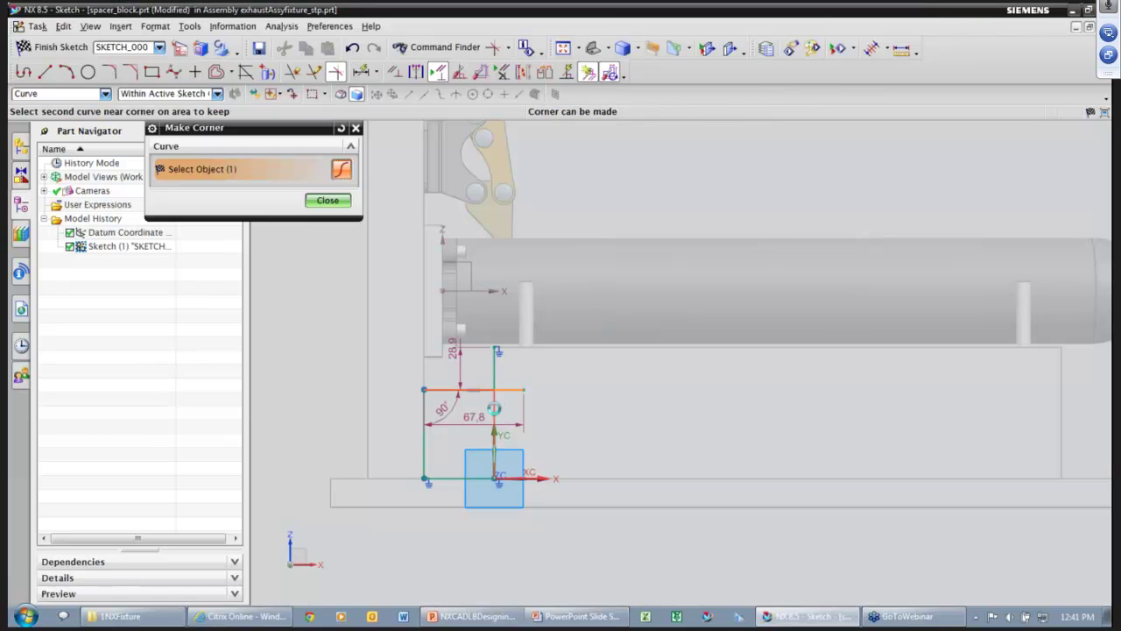
left_click(495, 399)
middle_click(605, 426)
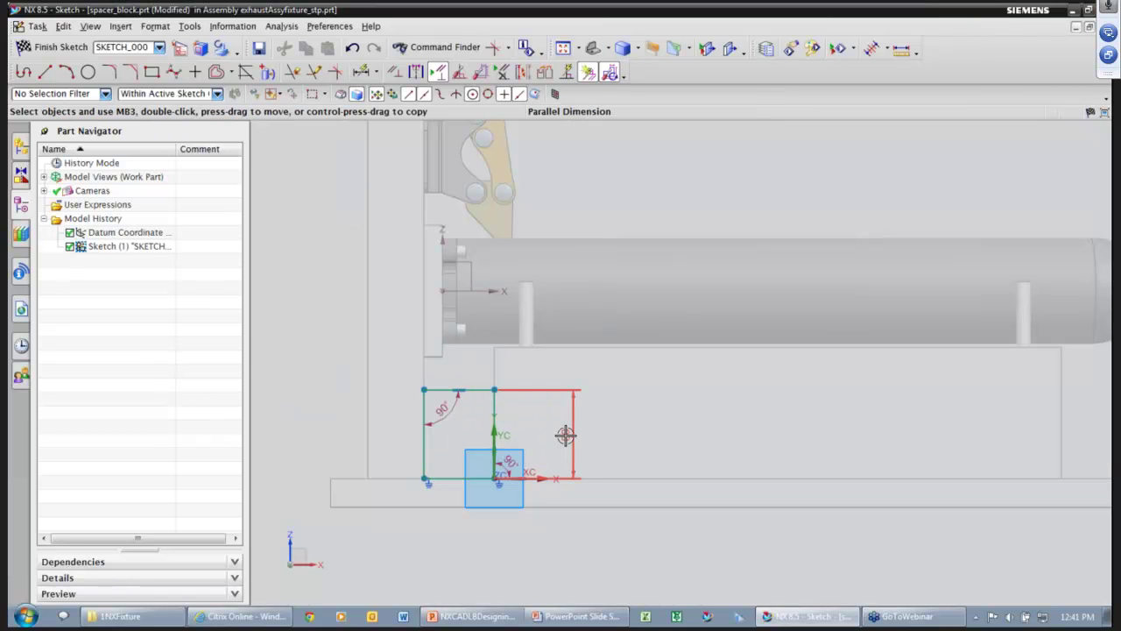
- Set the rectangle's height to 70 mm and accept both angle dimensions at 90°
double_click(567, 433)
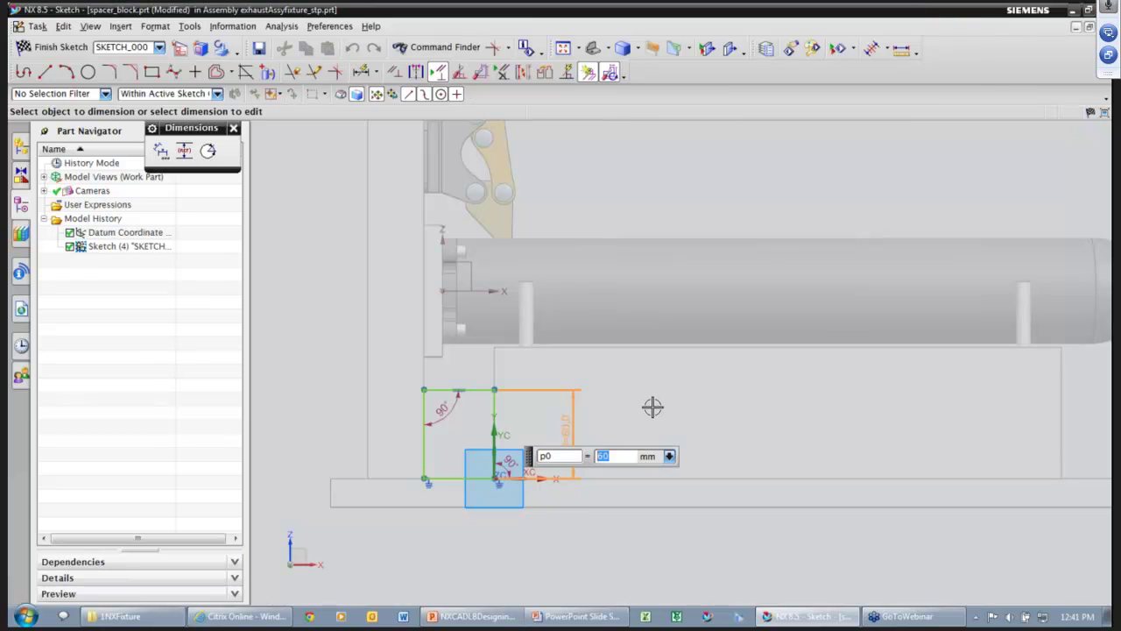
type("70")
key("Return")
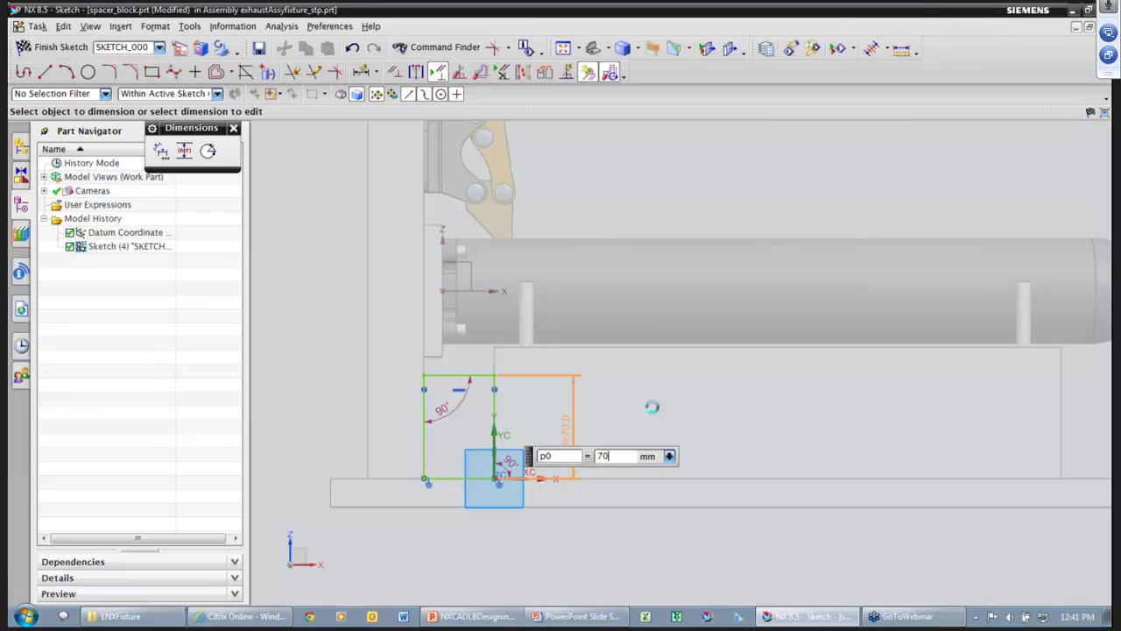
double_click(435, 414)
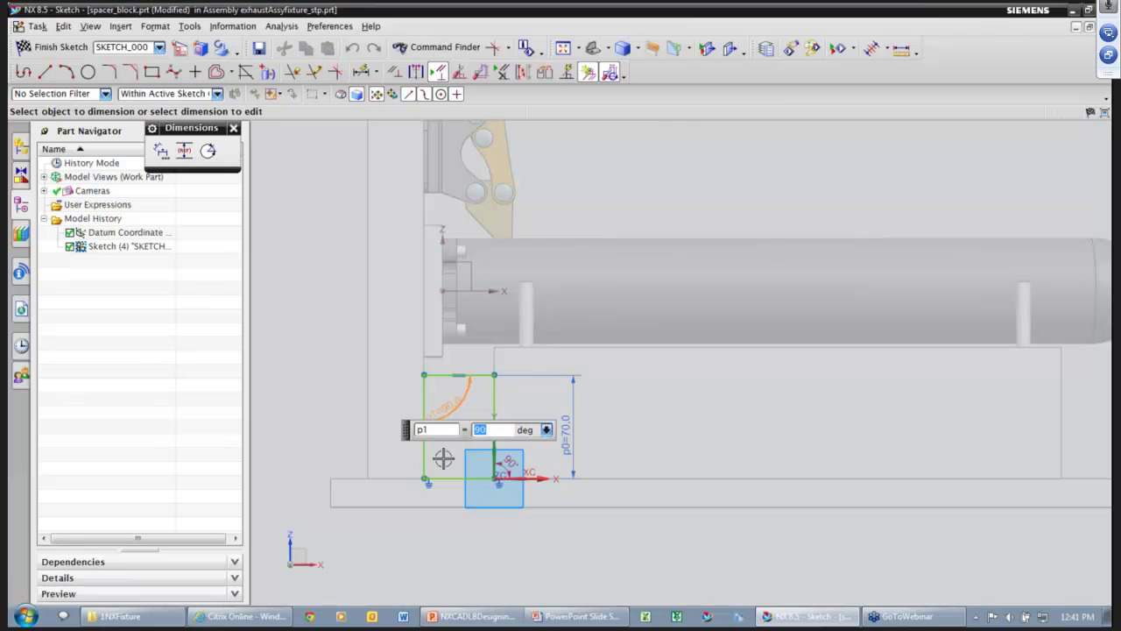
key("Return")
double_click(503, 462)
key("Return")
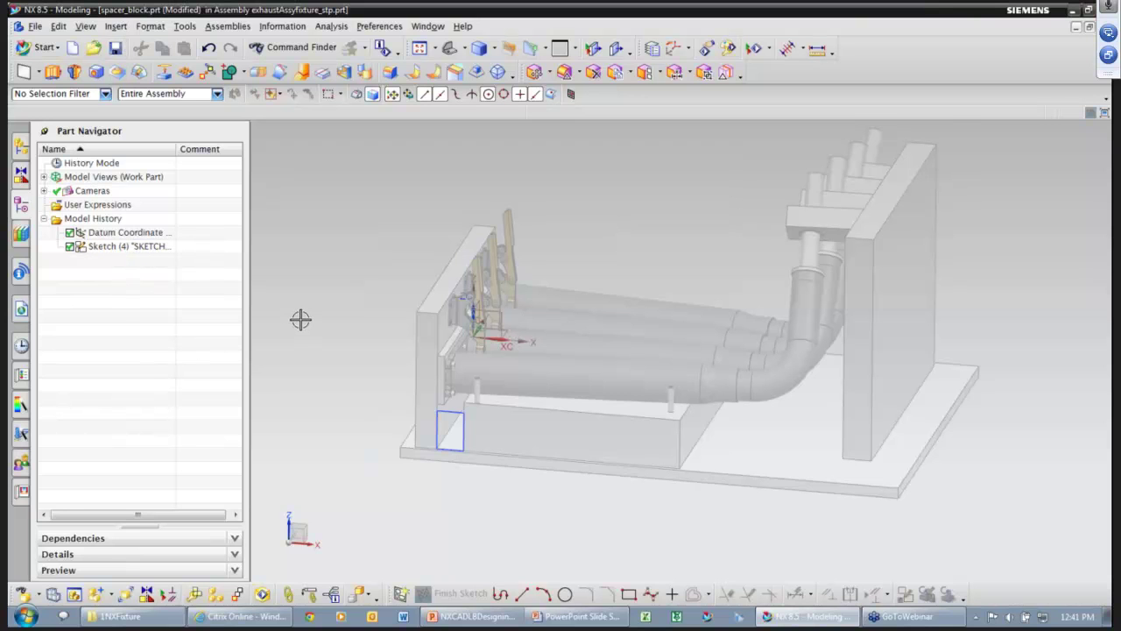
- Start an Extrude with its settings reset to defaults and use the rectangular sketch as its section
scroll(301, 320, "up", 3)
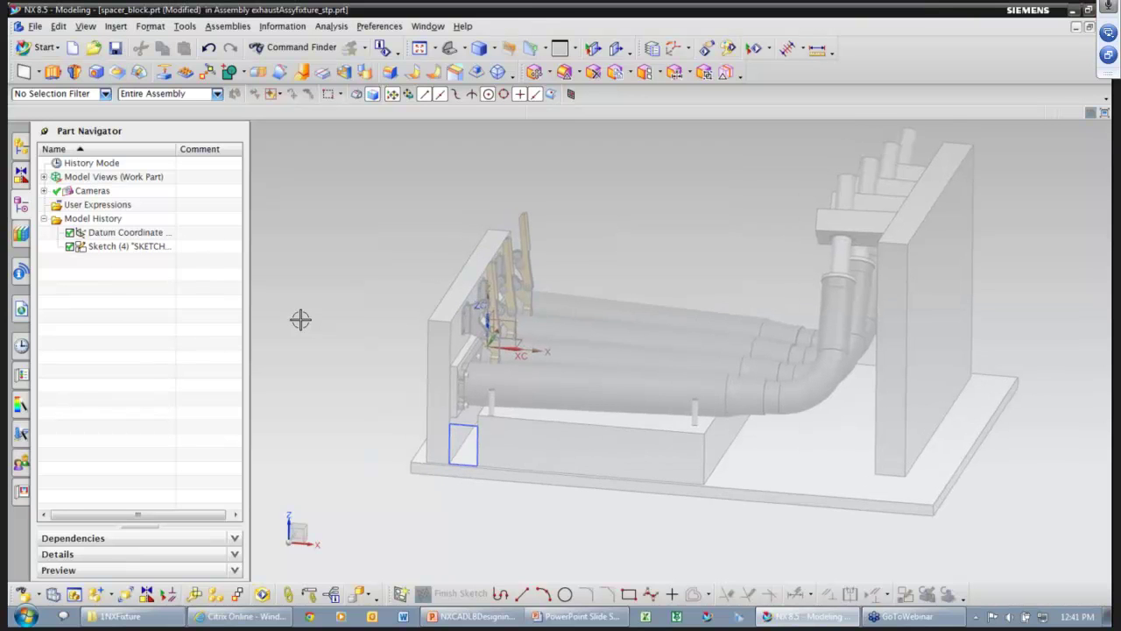
scroll(300, 320, "up", 2)
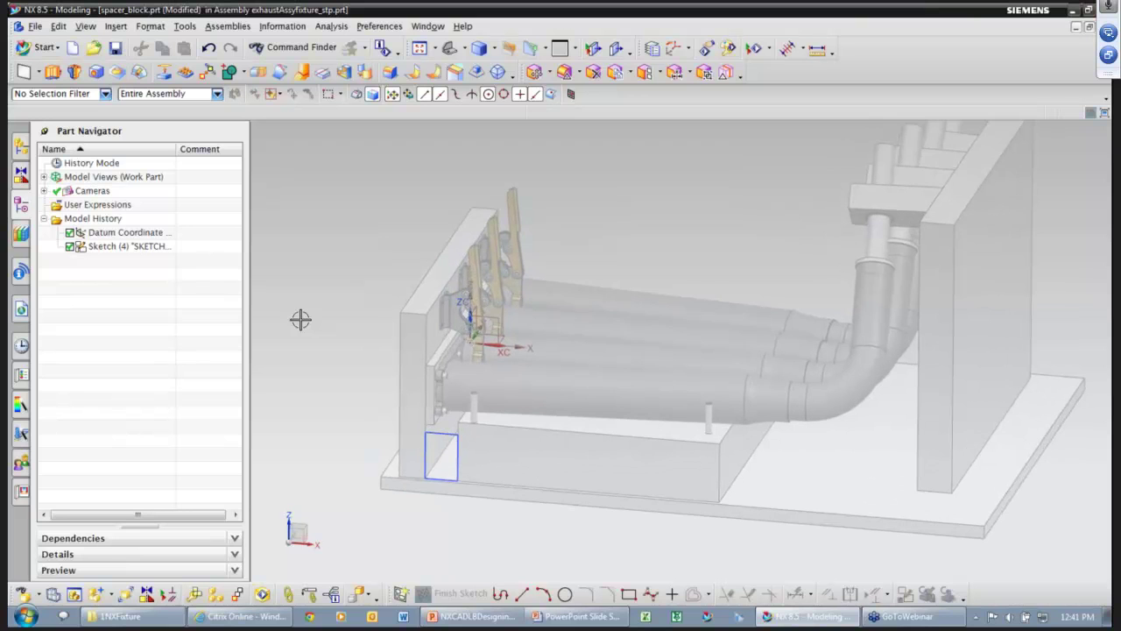
right_click(303, 220)
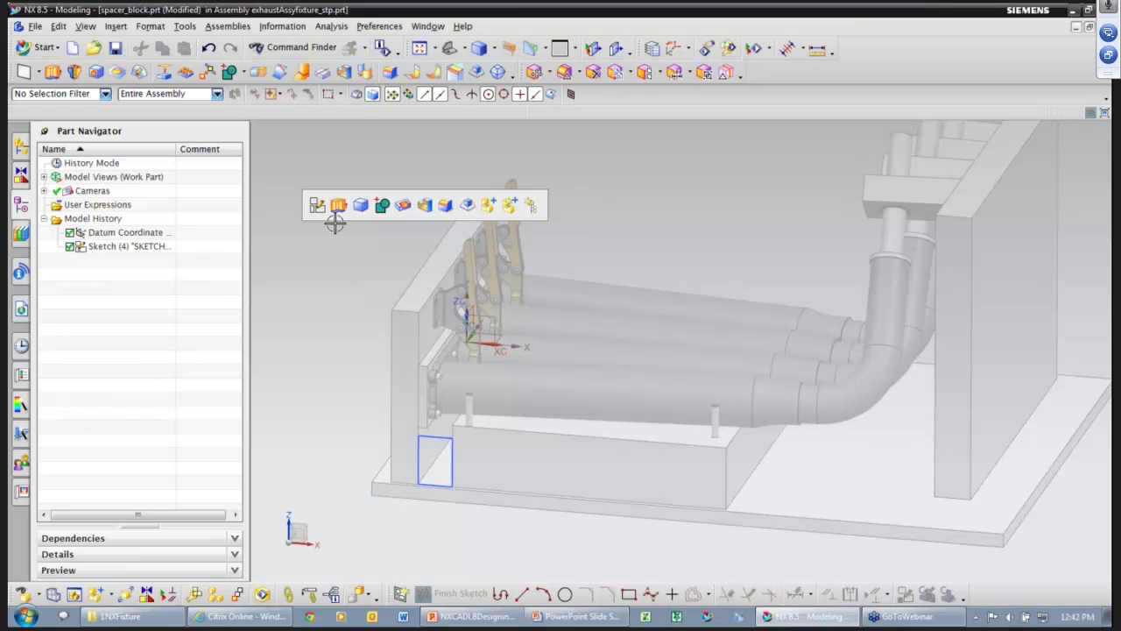
left_click(338, 207)
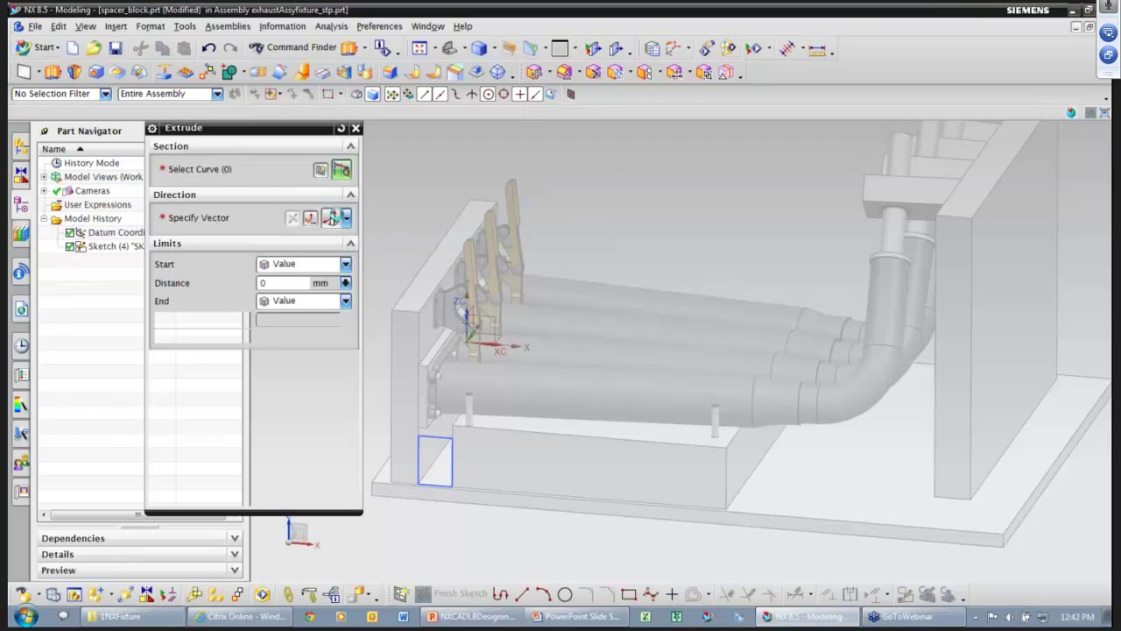
middle_click_drag(366, 312, 432, 310, "shift")
left_click(342, 127)
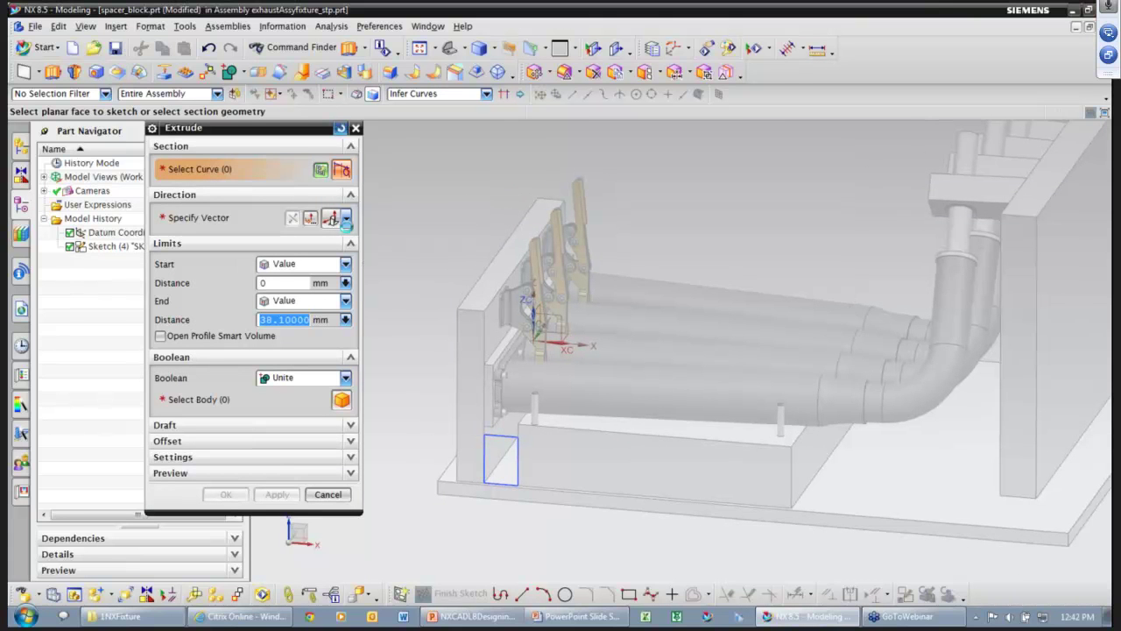
left_click(506, 437)
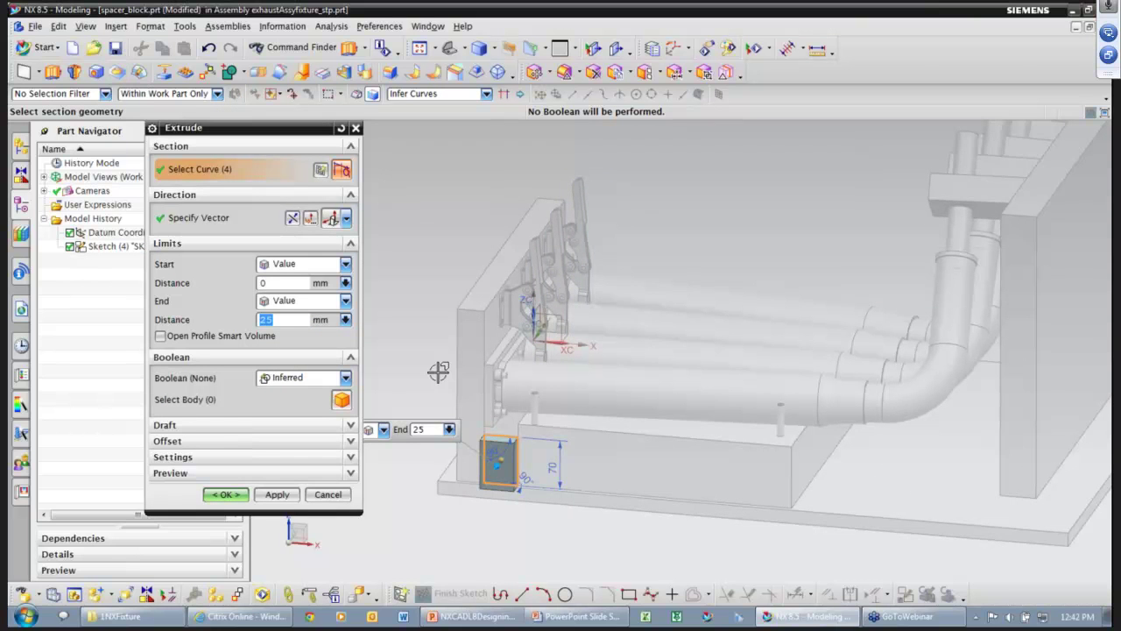
- Extend the extrusion's end to 510 mm along the inboard upright and create the spacer block body
middle_click_drag(438, 372, 477, 366)
middle_click_drag(561, 420, 775, 500)
left_click_drag(884, 447, 605, 419)
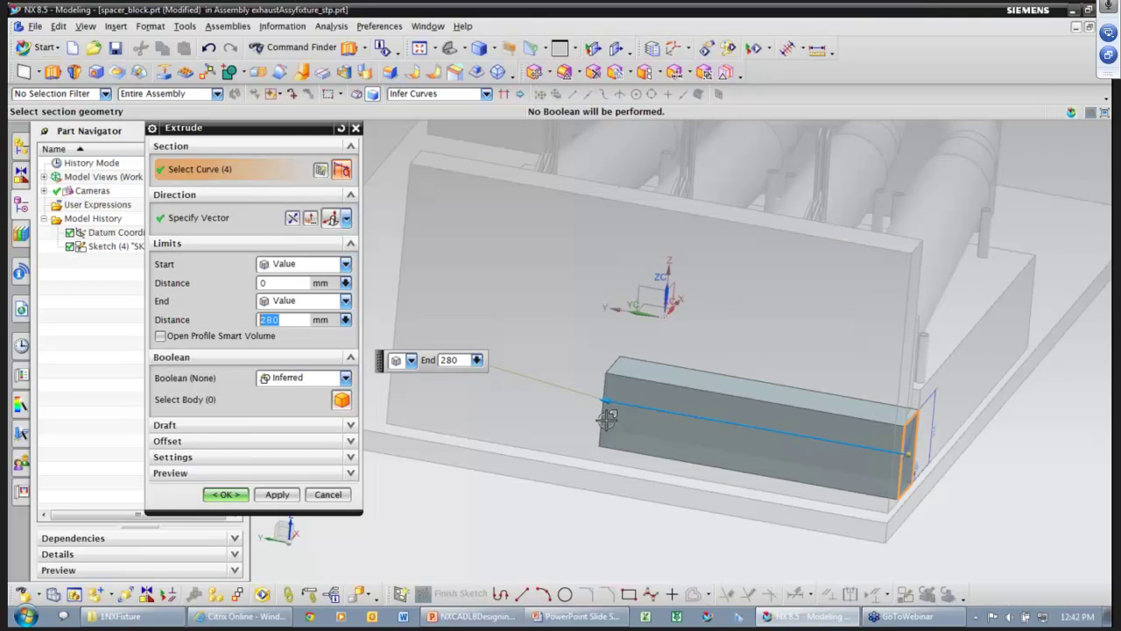
middle_click_drag(605, 418, 706, 425, "shift")
left_click_drag(706, 424, 444, 375)
right_click(448, 372)
left_click(450, 376)
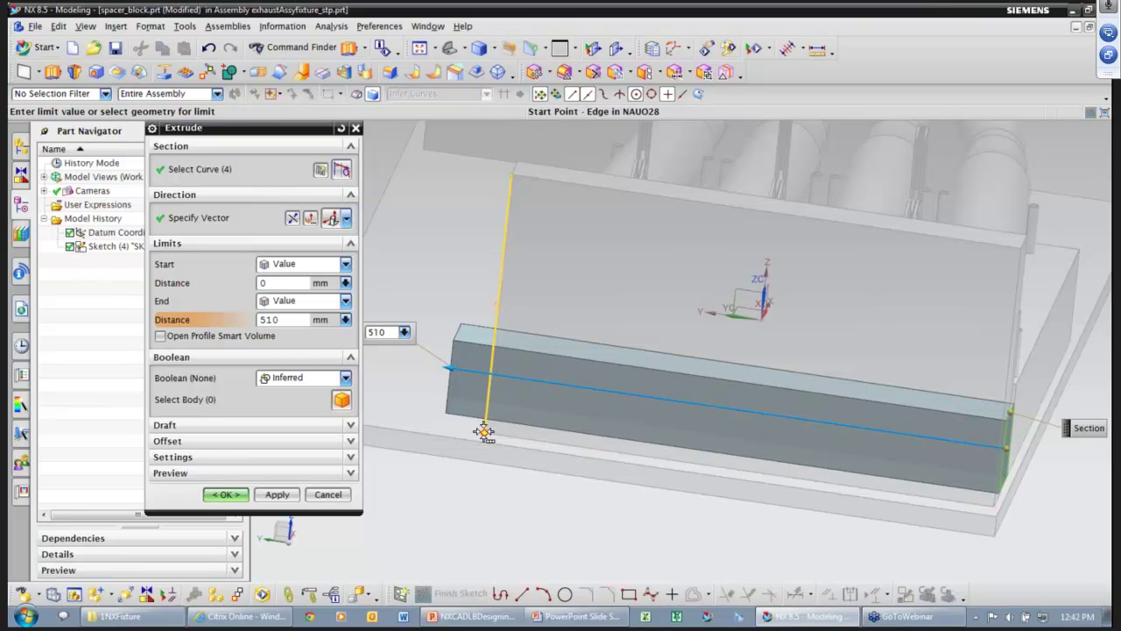
left_click(473, 432)
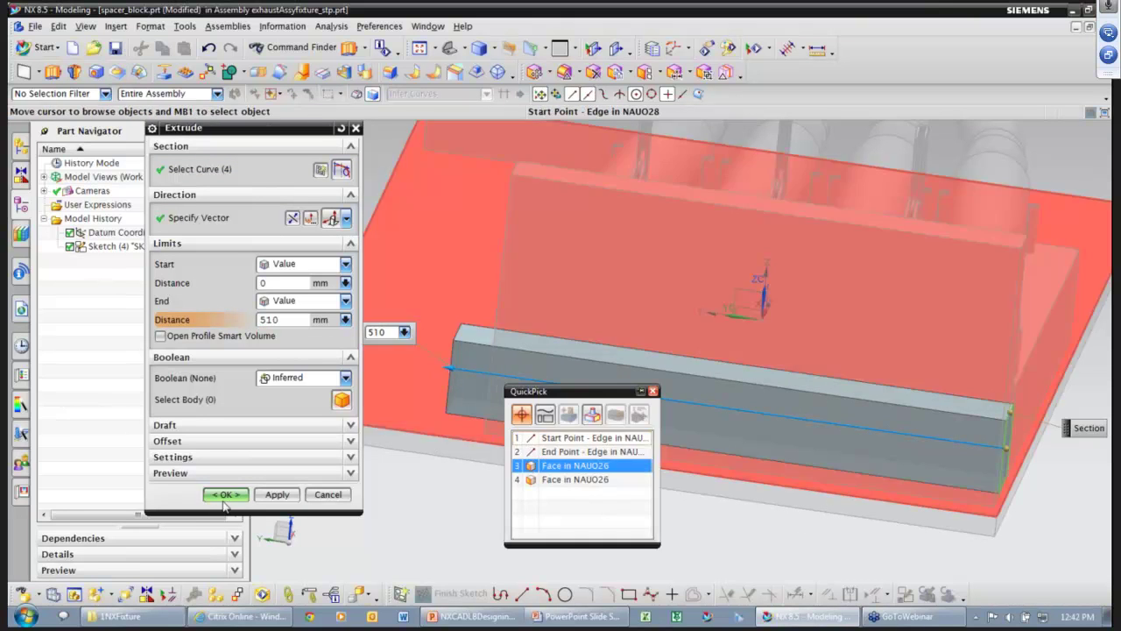
left_click(533, 464)
left_click(223, 495)
- Check the extruded spacer block and make the exhaustAssyfixture_stp assembly the work part
middle_click_drag(438, 512, 342, 236)
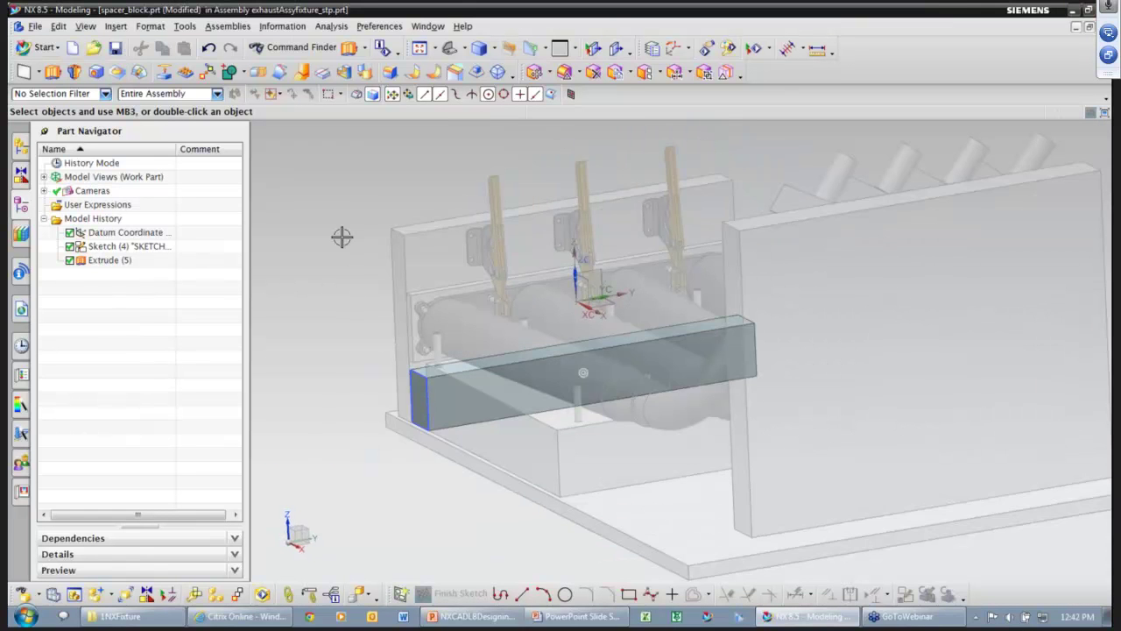
middle_click_drag(342, 237, 275, 243)
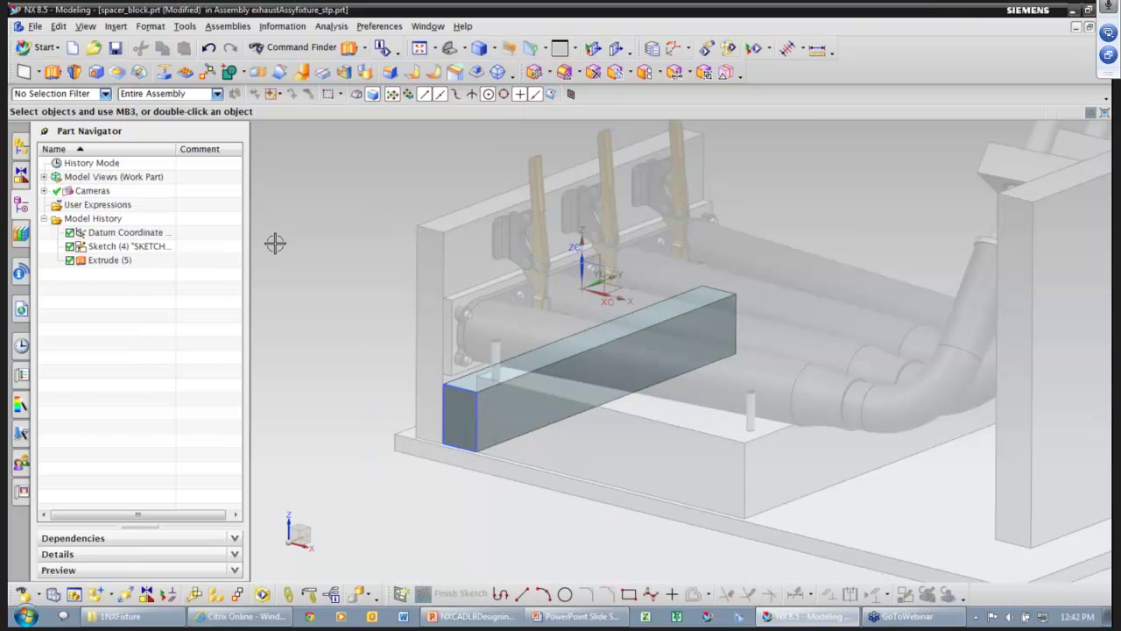
middle_click_drag(275, 244, 295, 263)
left_click(22, 146)
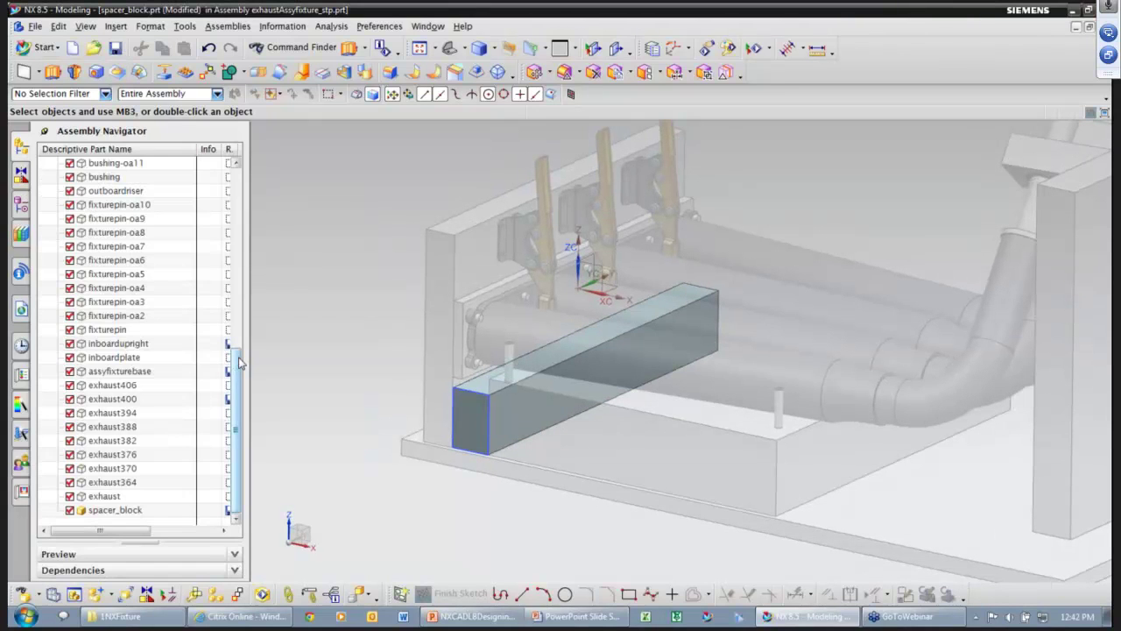
left_click_drag(239, 363, 238, 174)
double_click(133, 176)
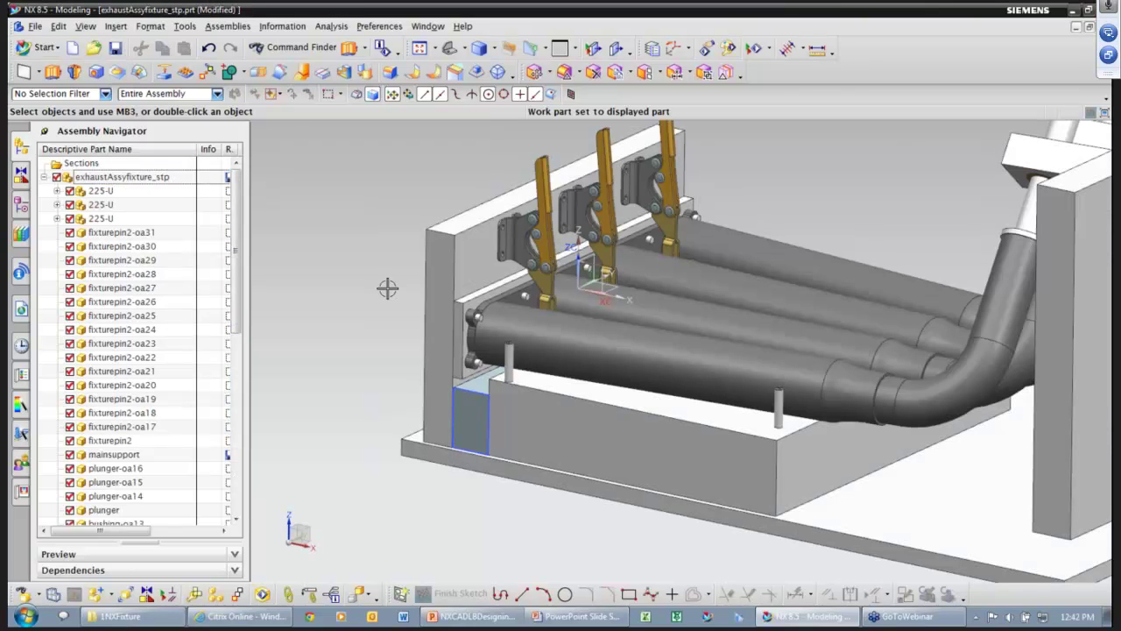
- Make the inboardupright plate the work part from the outer side of the fixture
mouse_move(387, 288)
middle_mouse_down()
mouse_move(350, 280)
mouse_move(663, 455)
mouse_move(762, 454)
middle_mouse_up()
double_click(775, 378)
middle_click_drag(932, 406, 792, 415, "shift")
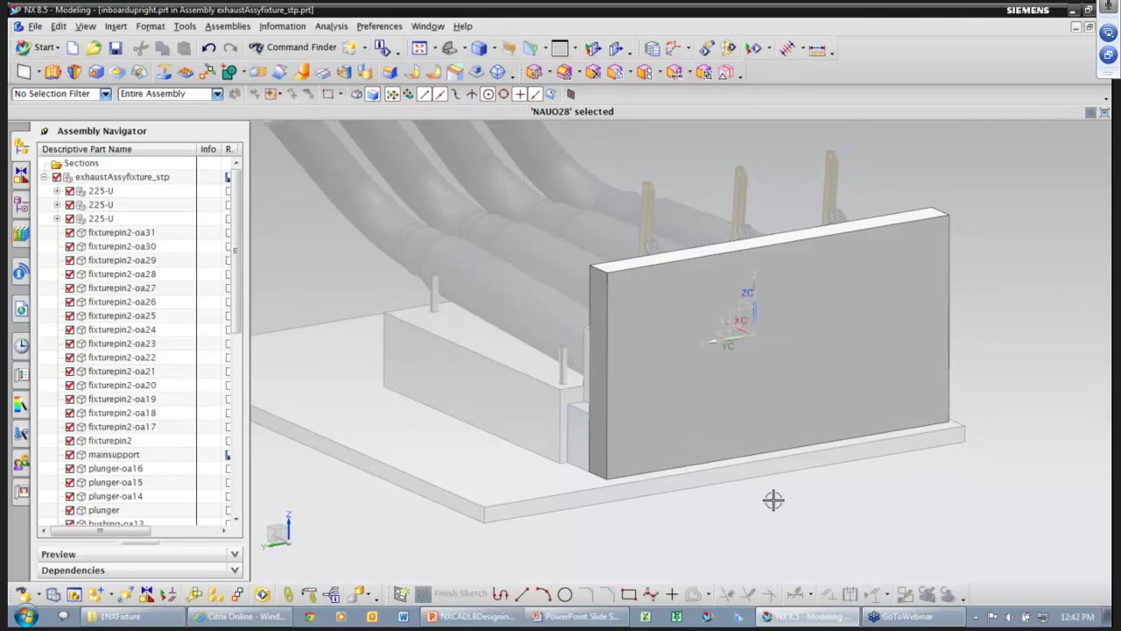
- Move the narrow end face of the inboardupright plate outward to lengthen the plate over the spacer block's end
left_click(22, 205)
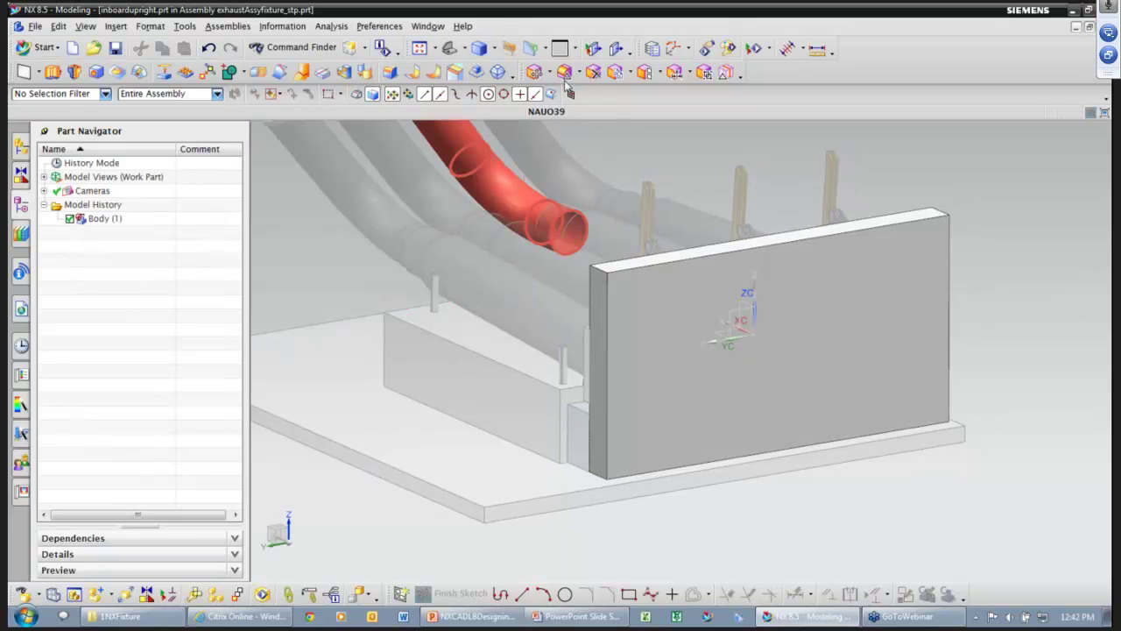
left_click(534, 72)
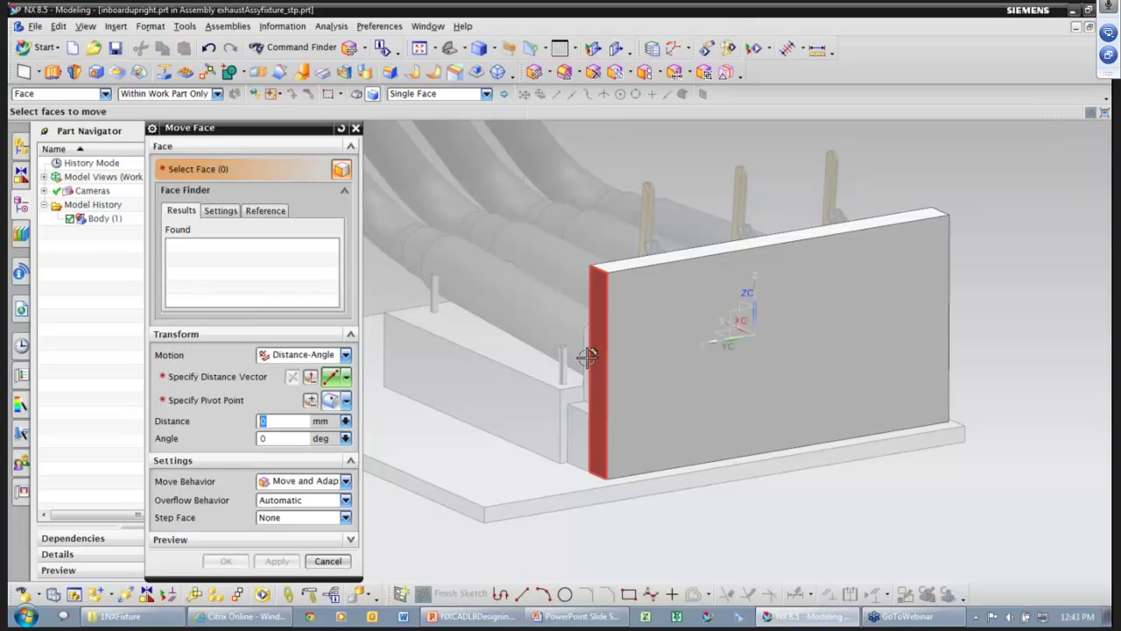
left_click(590, 361)
left_click_drag(591, 361, 440, 372)
left_click(229, 565)
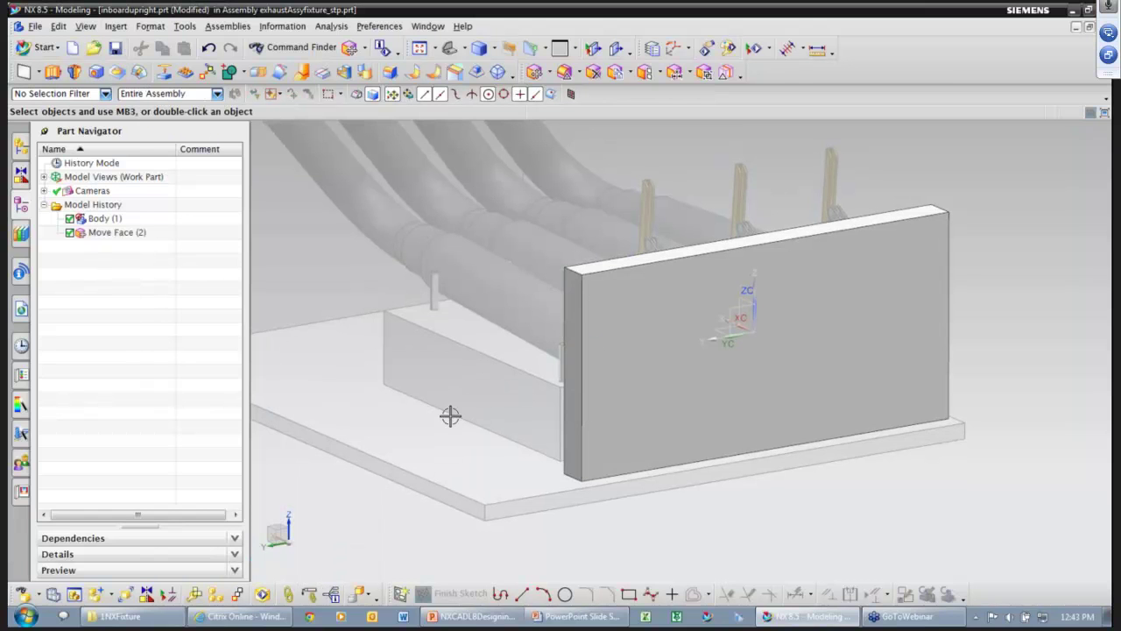
- Make the exhaustAssyfixture_stp assembly the work part and check the lengthened upright and spacer block from several sides
middle_click_drag(570, 466, 523, 443)
left_click(25, 149)
double_click(112, 177)
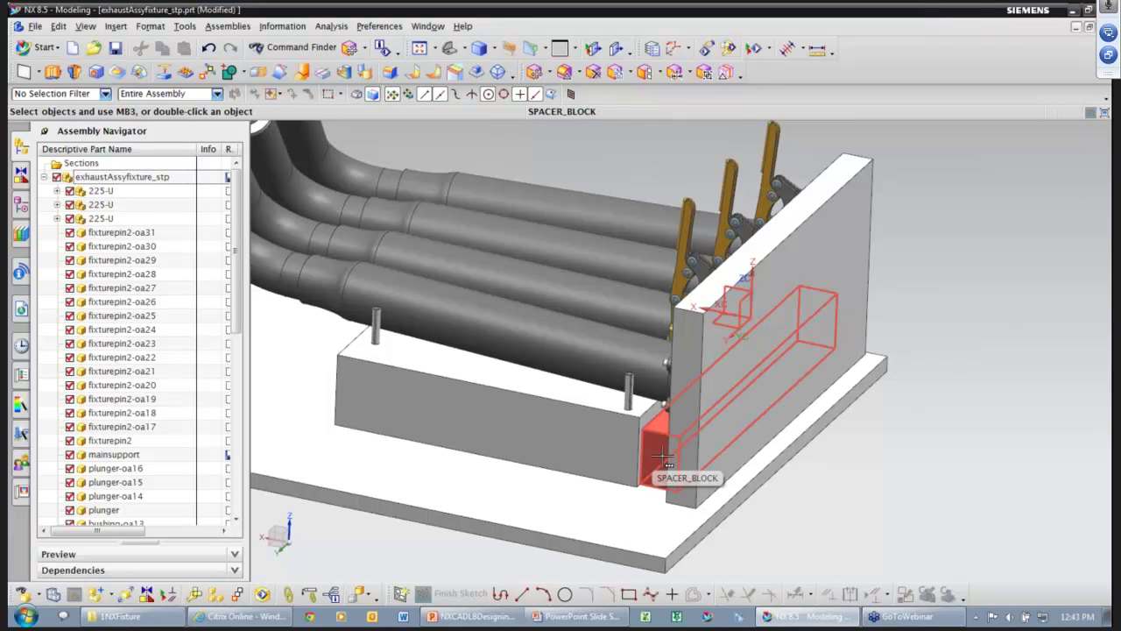
middle_click_drag(847, 503, 867, 496)
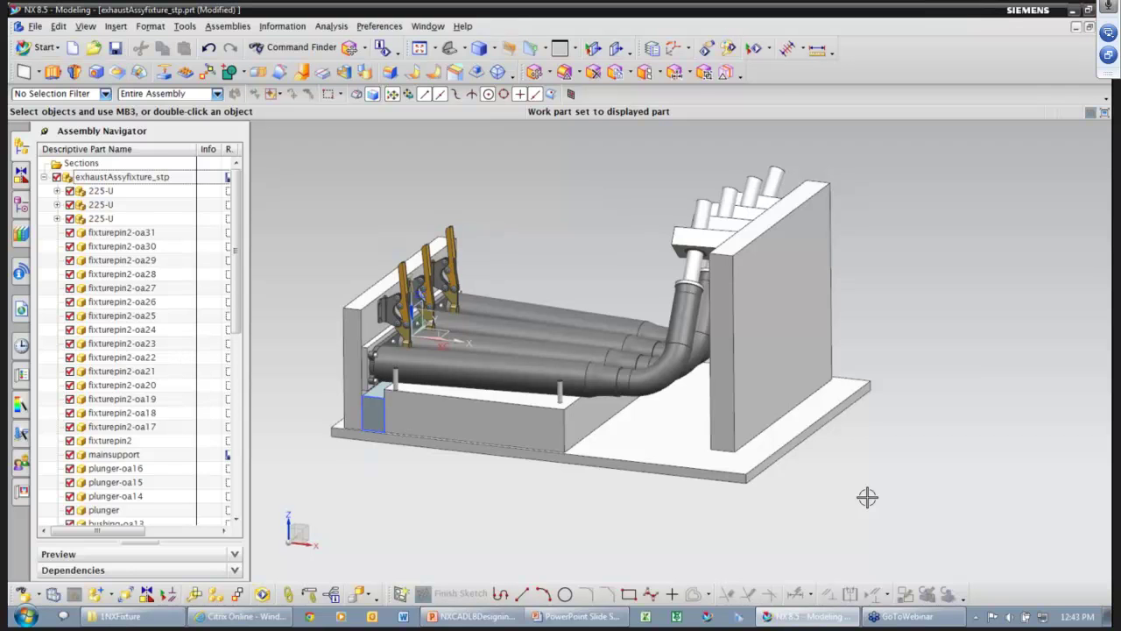
key("alt+Tab")
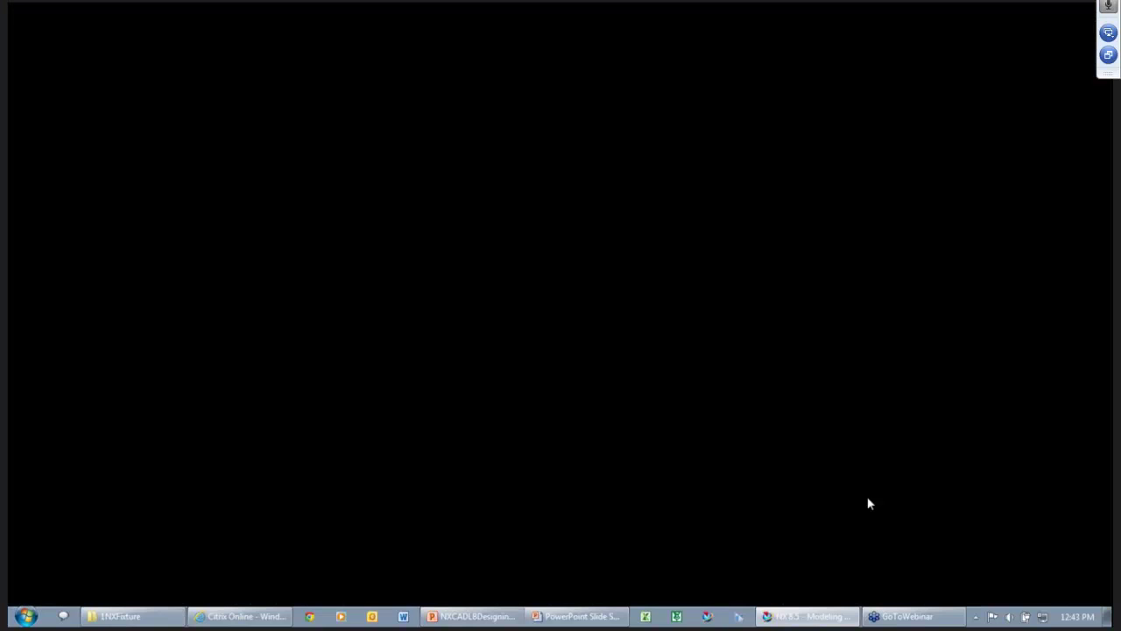
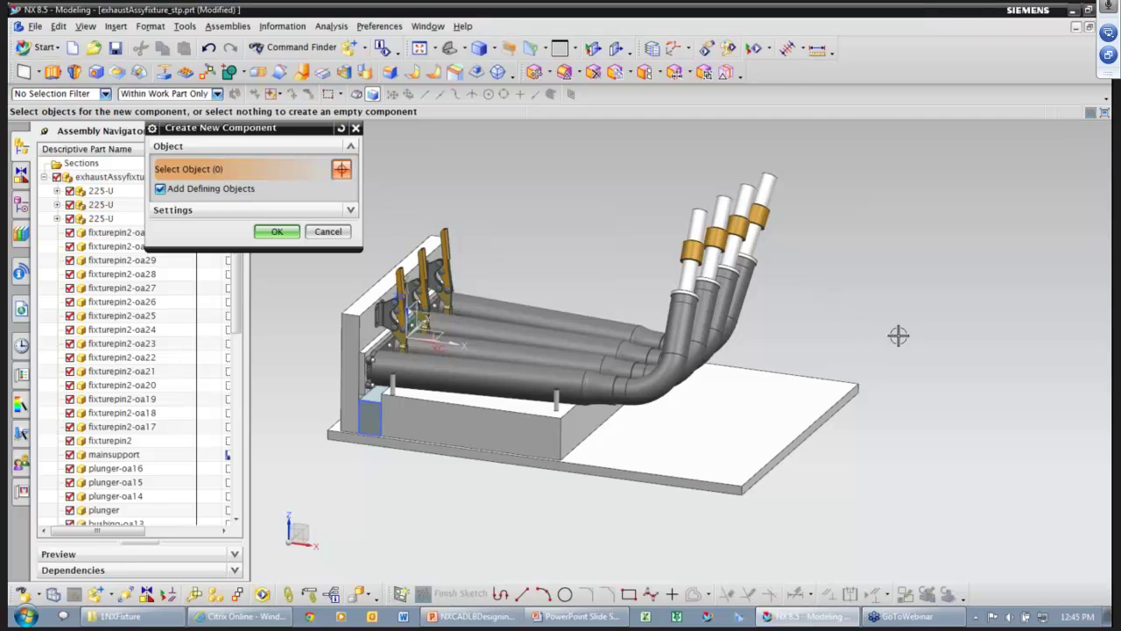
- Create the empty right_upright component in the assembly and make it the work part
left_click(277, 232)
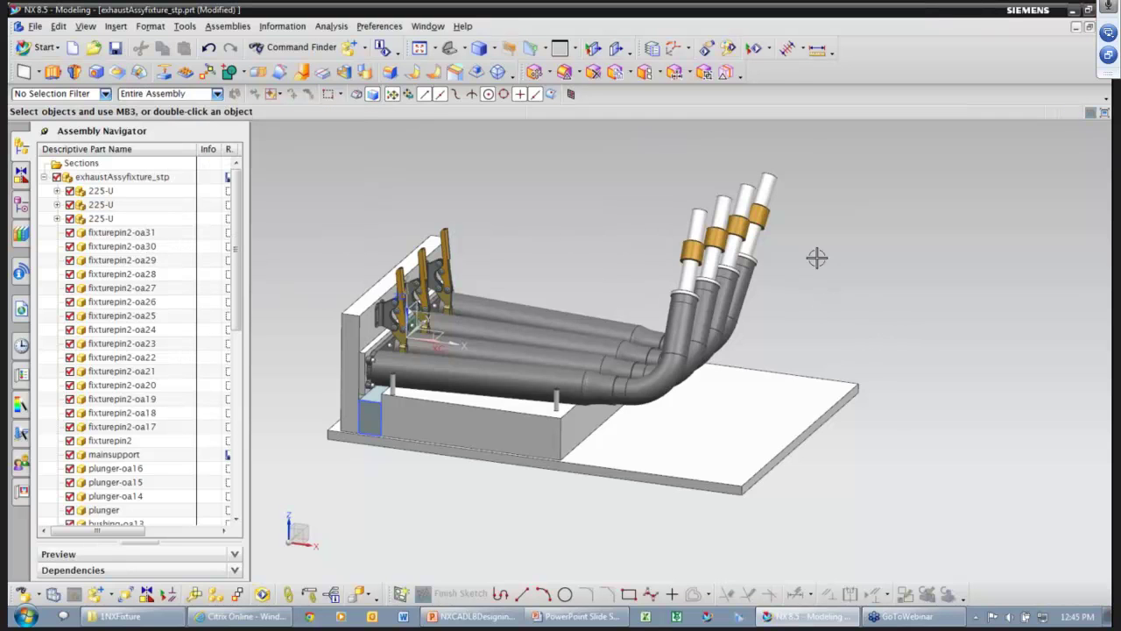
middle_click_drag(909, 298, 901, 297)
left_click_drag(235, 207, 250, 517)
left_click(118, 515)
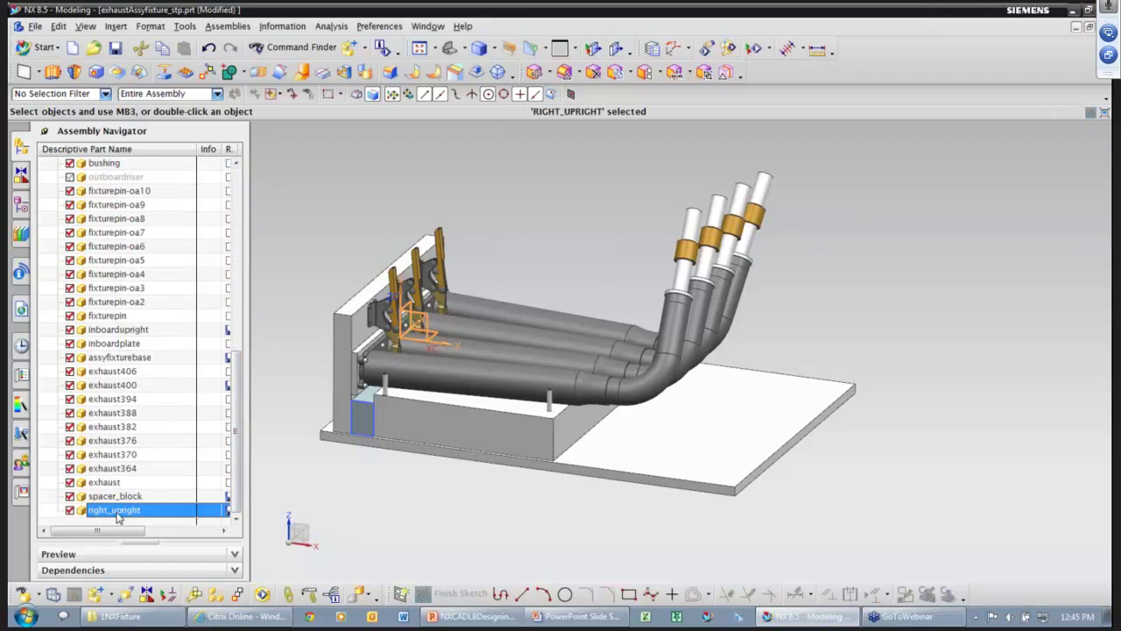
double_click(118, 512)
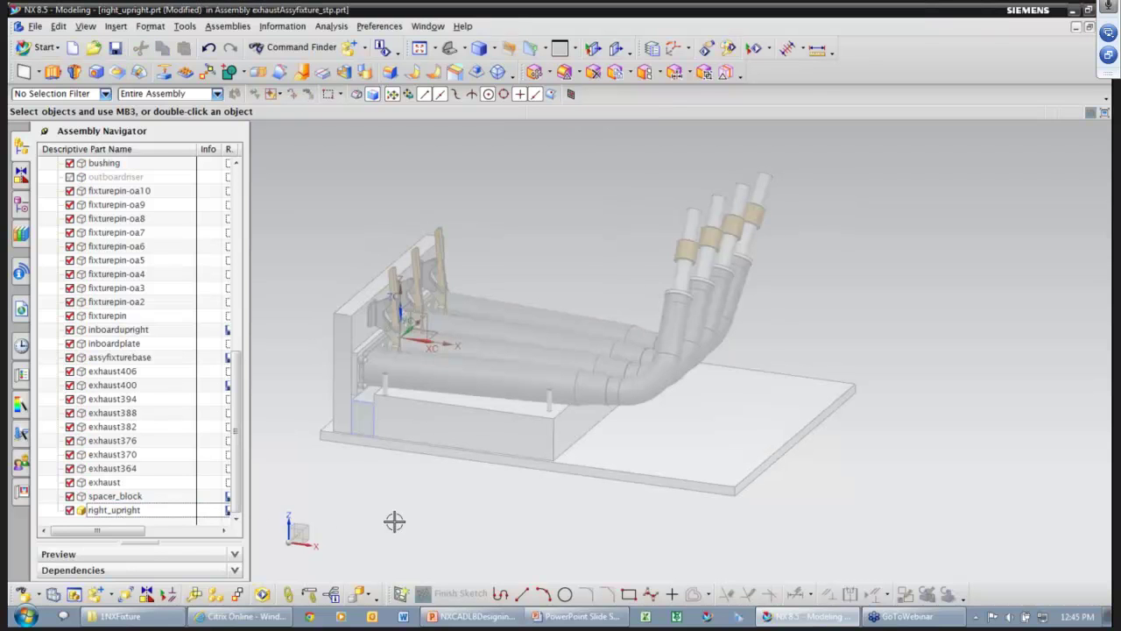
- Create a sketch on the top face of the fixture base plate, beside the bent pipe ends
middle_click_drag(867, 443, 943, 452)
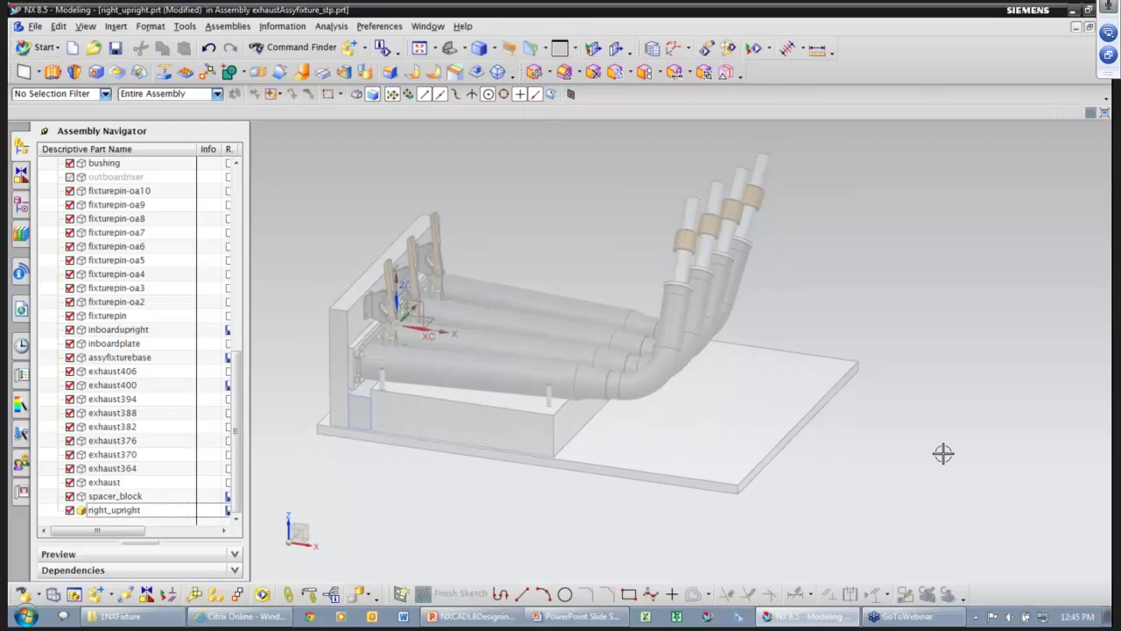
right_click(881, 234)
left_click(880, 232)
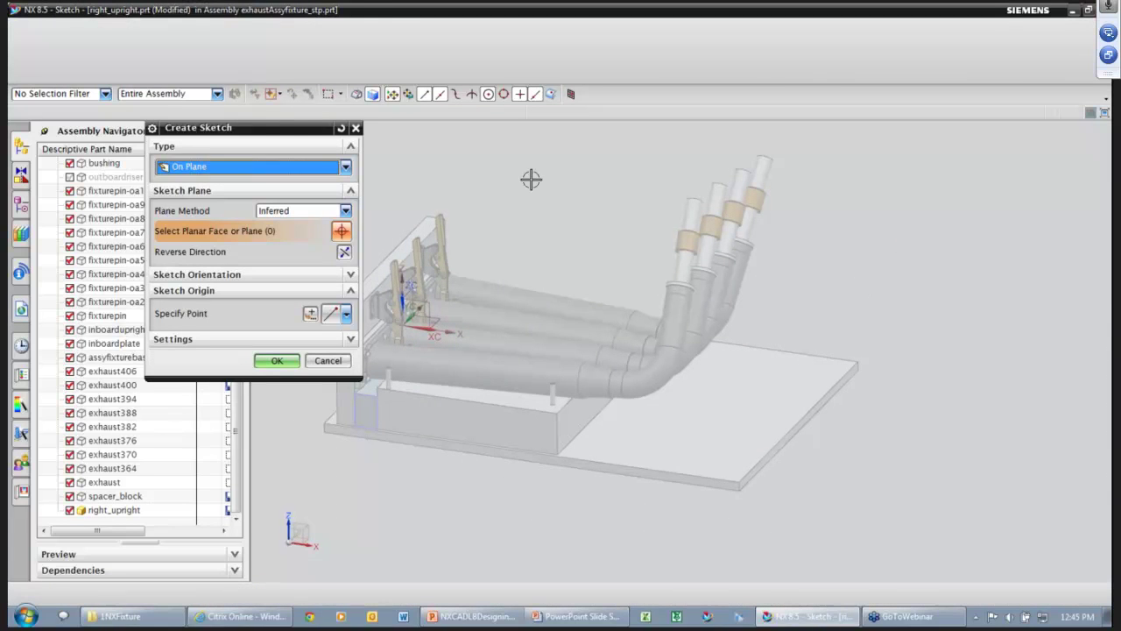
left_click(703, 468)
left_click(279, 360)
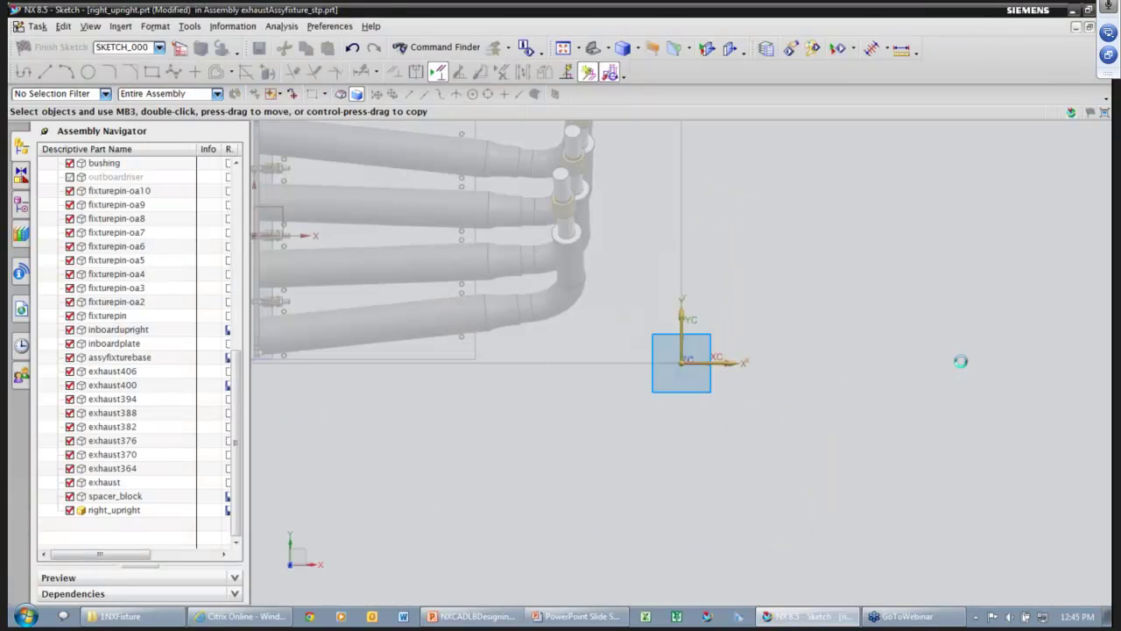
- Sketch a narrow rectangle about 30 by 430 mm beside the row of upturned pipe ends
key("r")
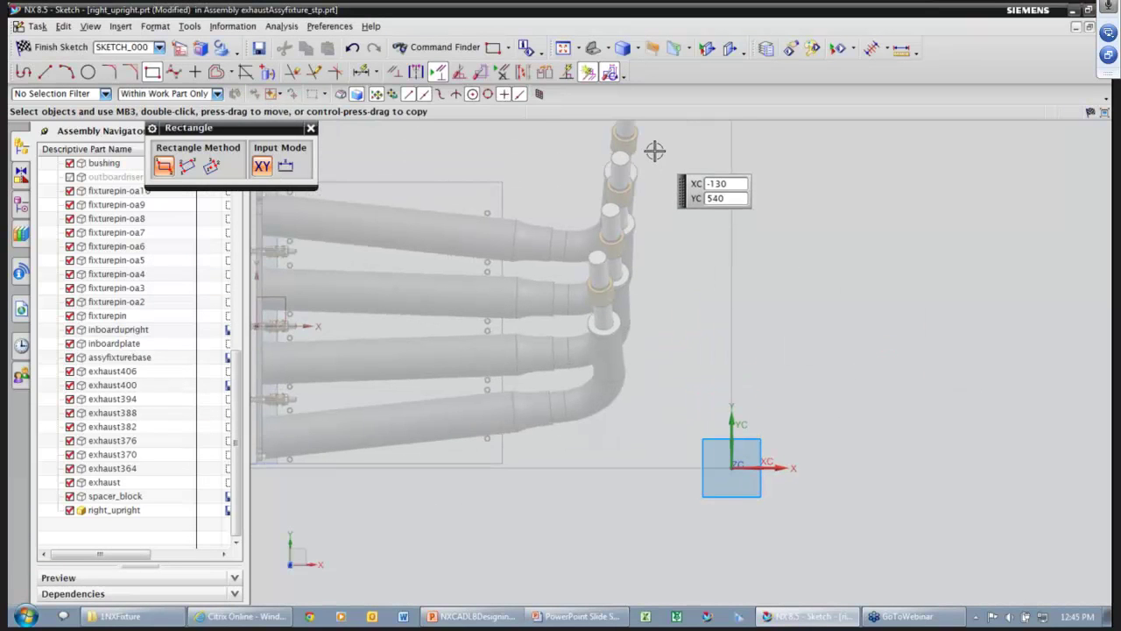
left_click(656, 150)
left_click(675, 404)
key("Escape")
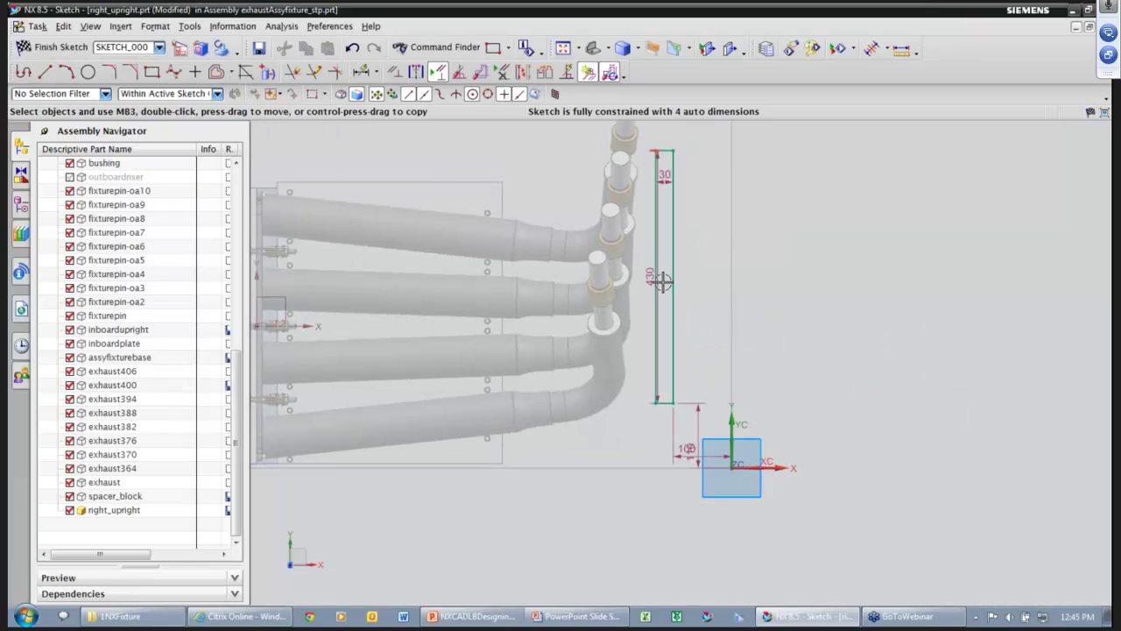
- Set the sketched rectangle's length to 500 mm and its width to 50 mm
left_click_drag(729, 274, 796, 278)
double_click(796, 277)
type("500")
key("Return")
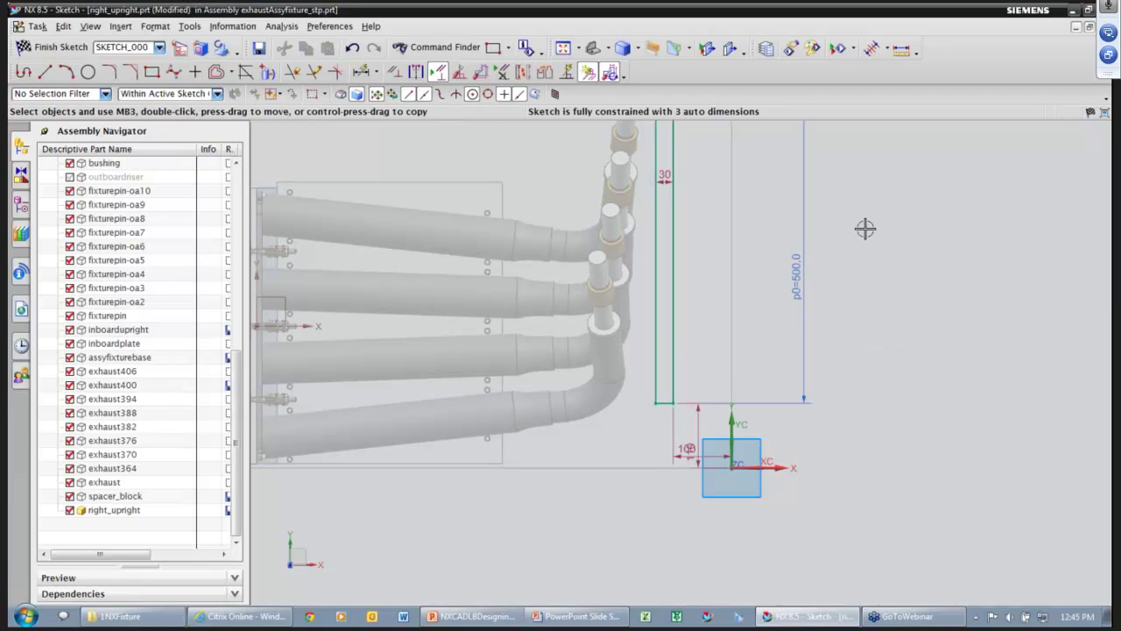
double_click(665, 175)
type("50")
key("Return")
- Position the rectangle 75 mm horizontally and 140 mm vertically from the sketch origin and finish the sketch
left_click_drag(683, 438, 678, 487)
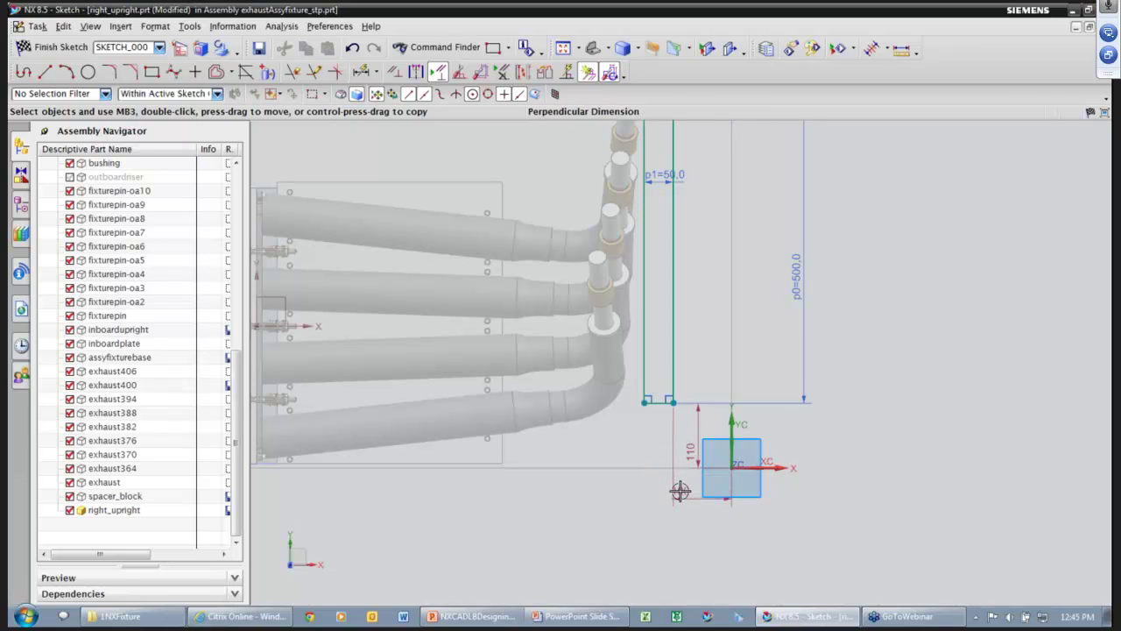
left_click(679, 491)
type("75")
key("Return")
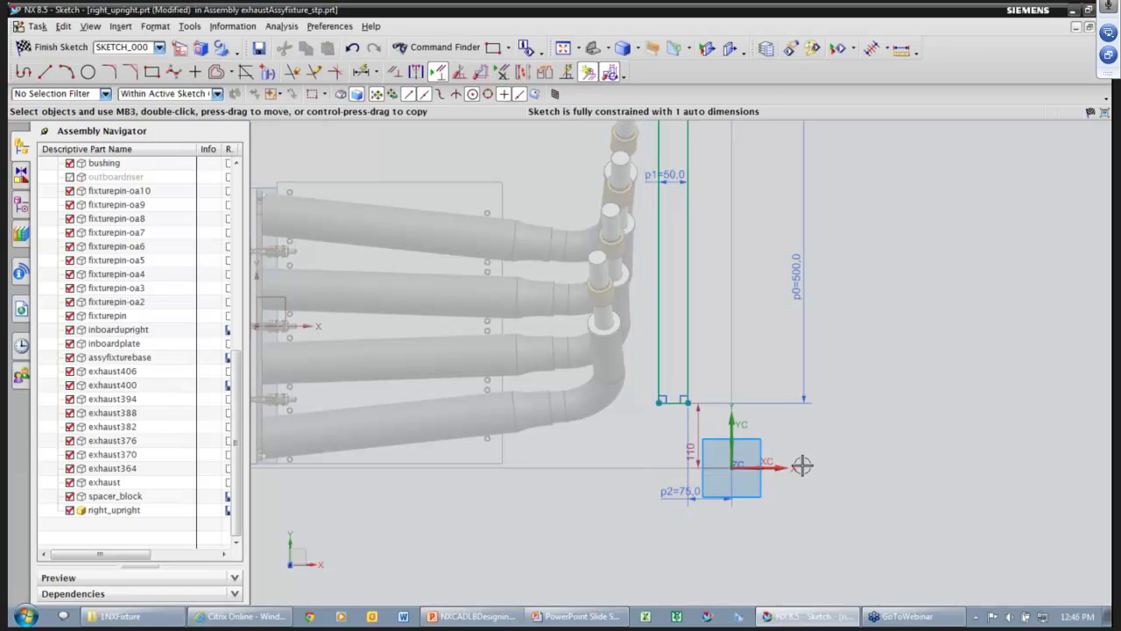
double_click(695, 451)
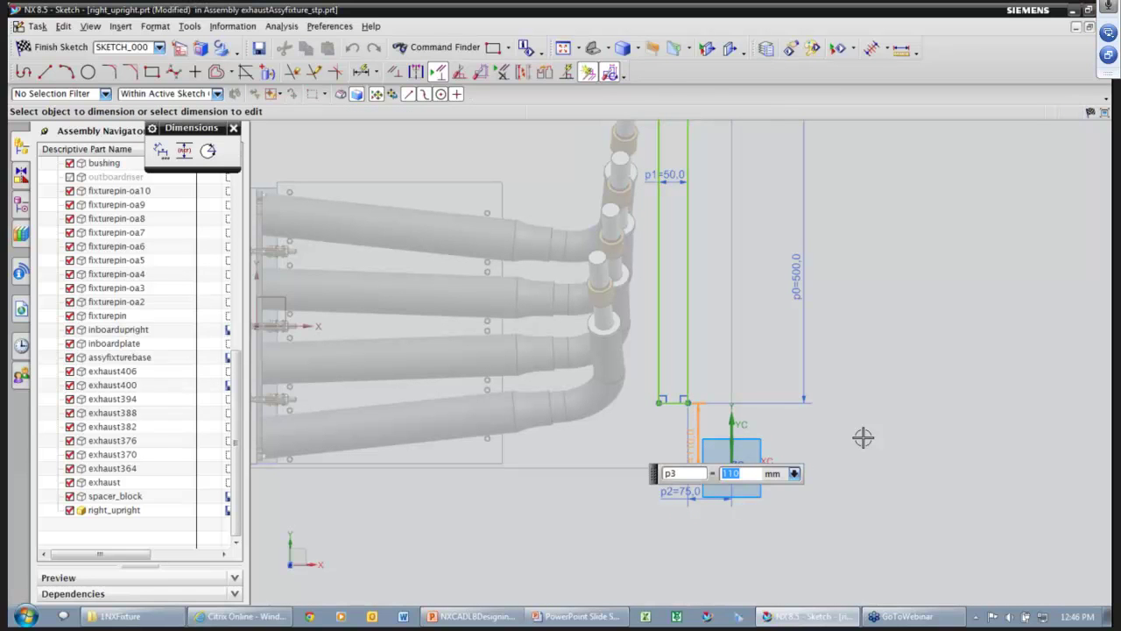
type("140")
key("Return")
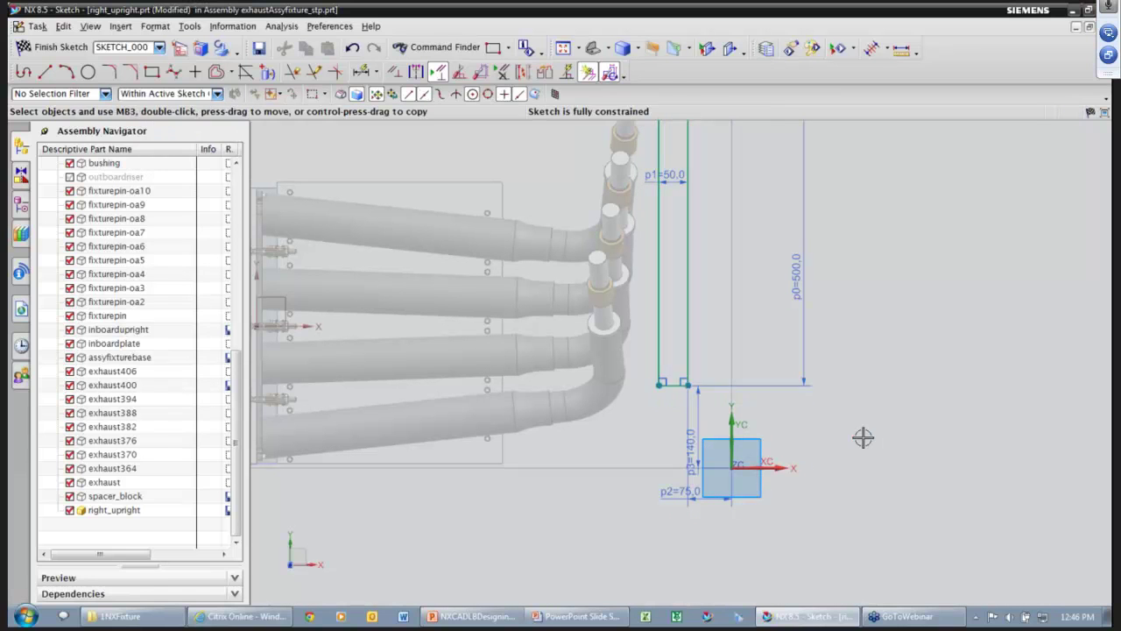
key("ctrl+f")
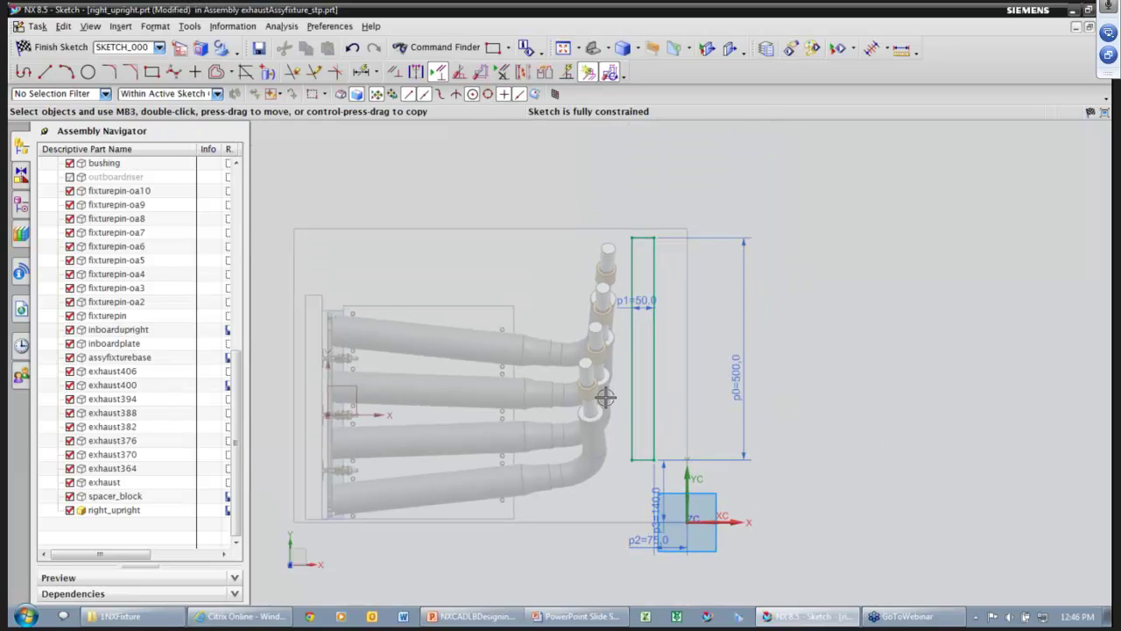
right_click_drag(936, 301, 911, 300)
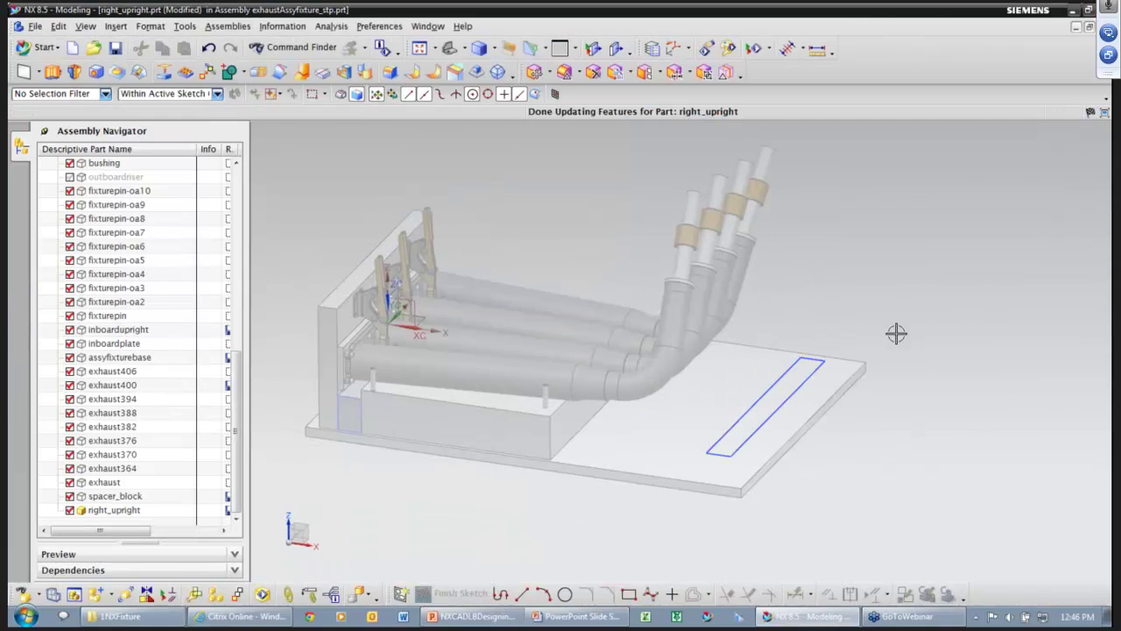
- Extrude the rectangle upward from the base plate to 425 mm as the right_upright body
left_click(895, 332)
left_click(902, 288)
left_click(762, 374)
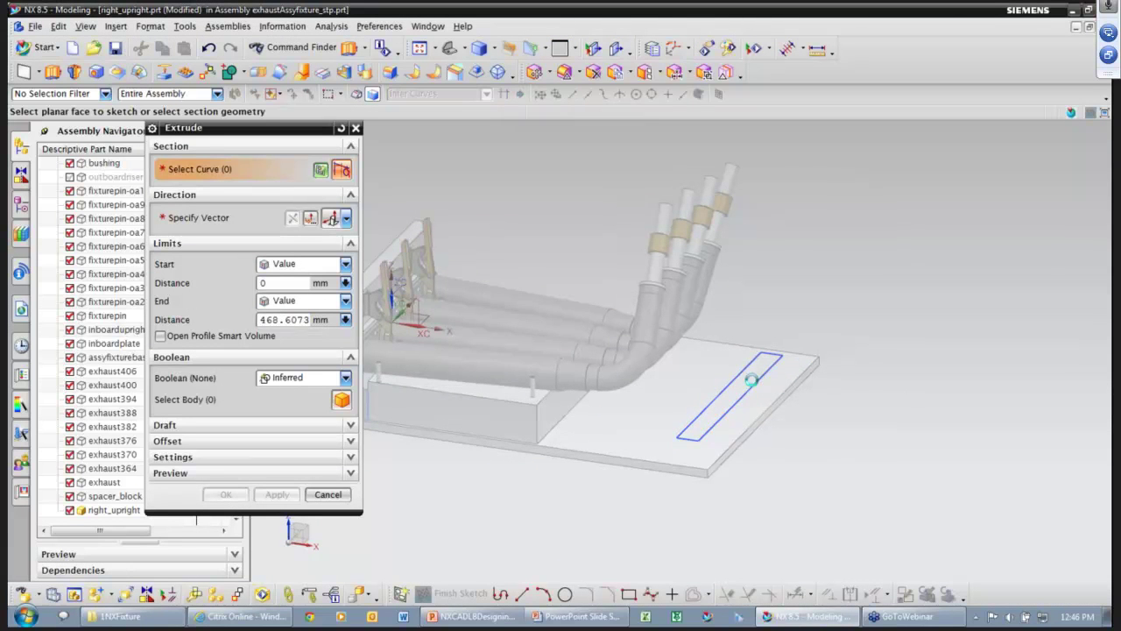
middle_click_drag(815, 323, 858, 287)
mouse_move(745, 212)
left_mouse_down()
mouse_move(743, 237)
mouse_move(743, 203)
mouse_move(743, 222)
left_mouse_up()
middle_click_drag(743, 222, 745, 223)
left_click_drag(746, 223, 745, 232)
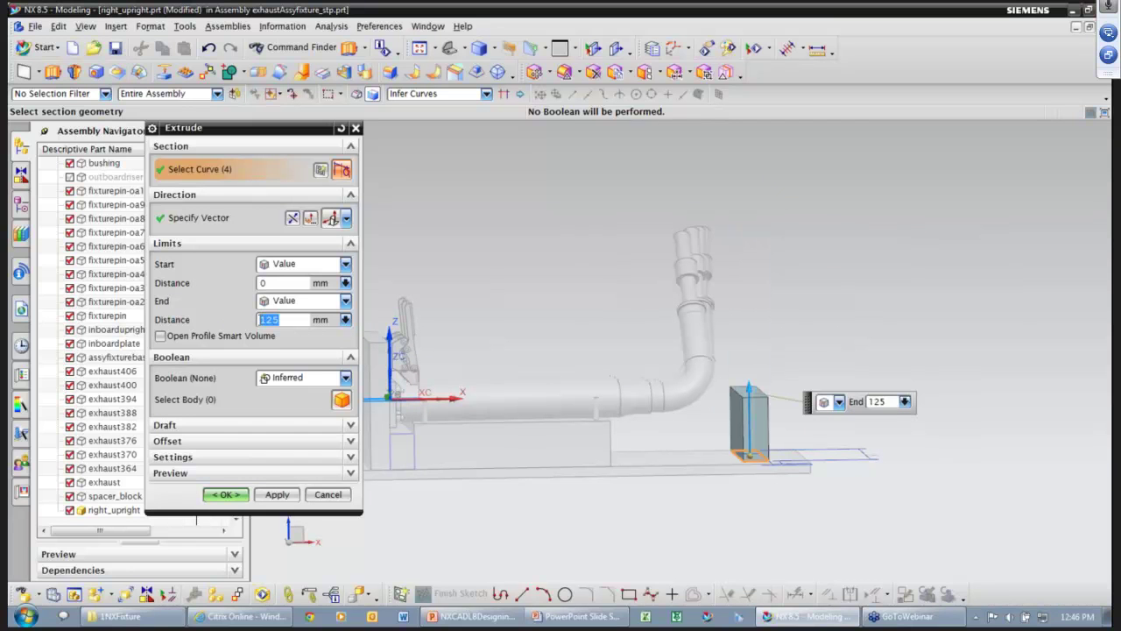
type("425")
key("Return")
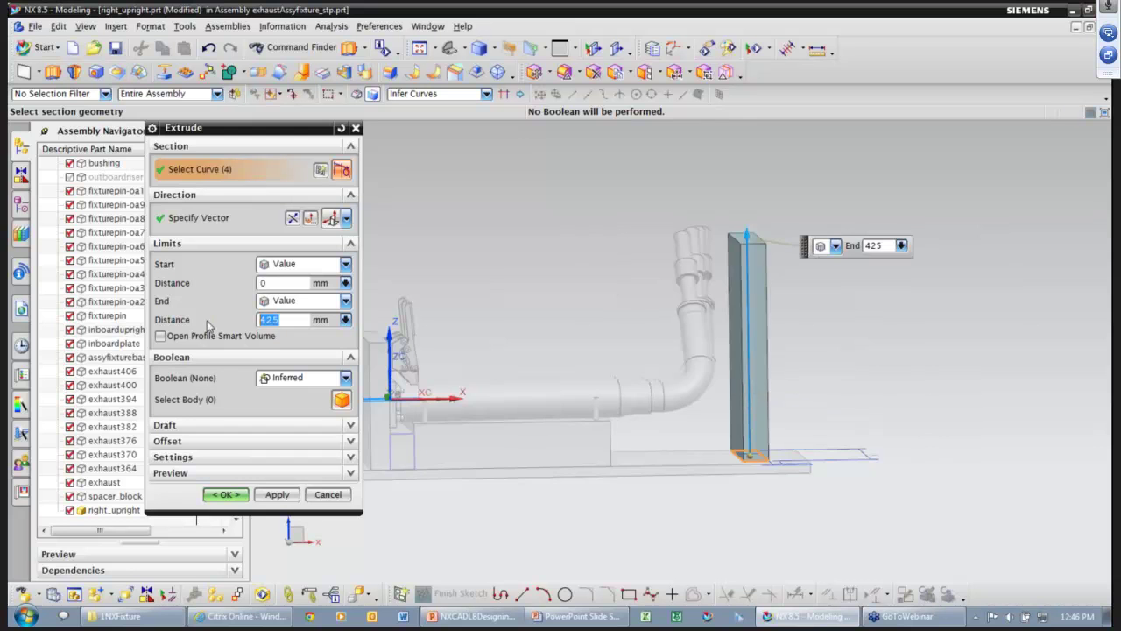
middle_click_drag(516, 372, 523, 353)
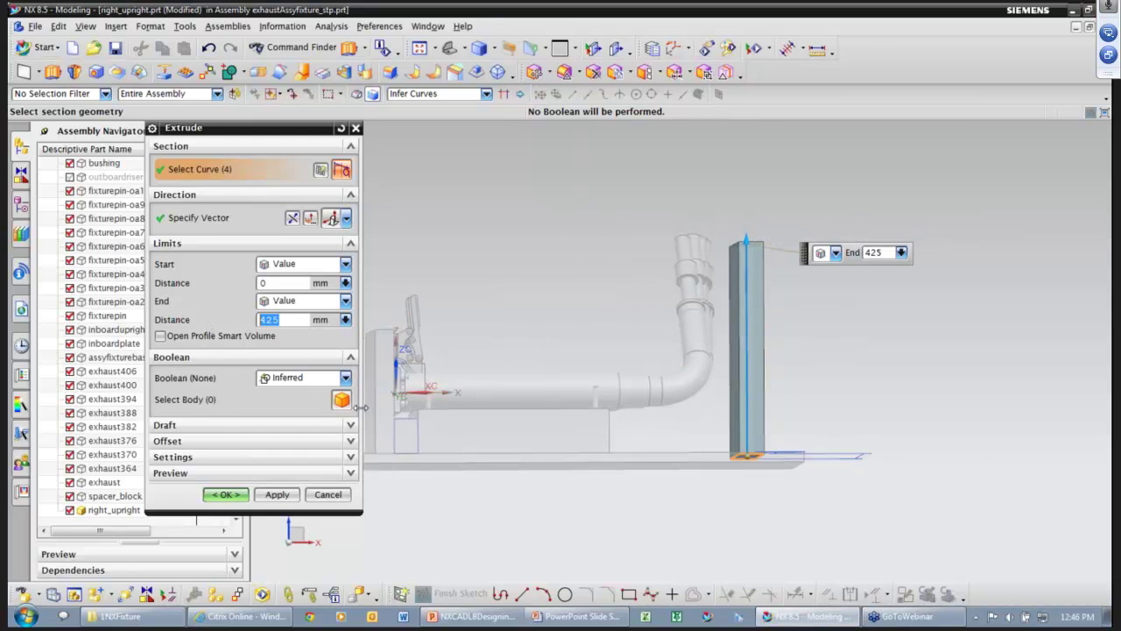
left_click(238, 496)
- Use the WAVE Geometry Linker with type Face to link the top ring face of the farthest bushing into right_upright
middle_click_drag(640, 426, 721, 392)
left_click(21, 205)
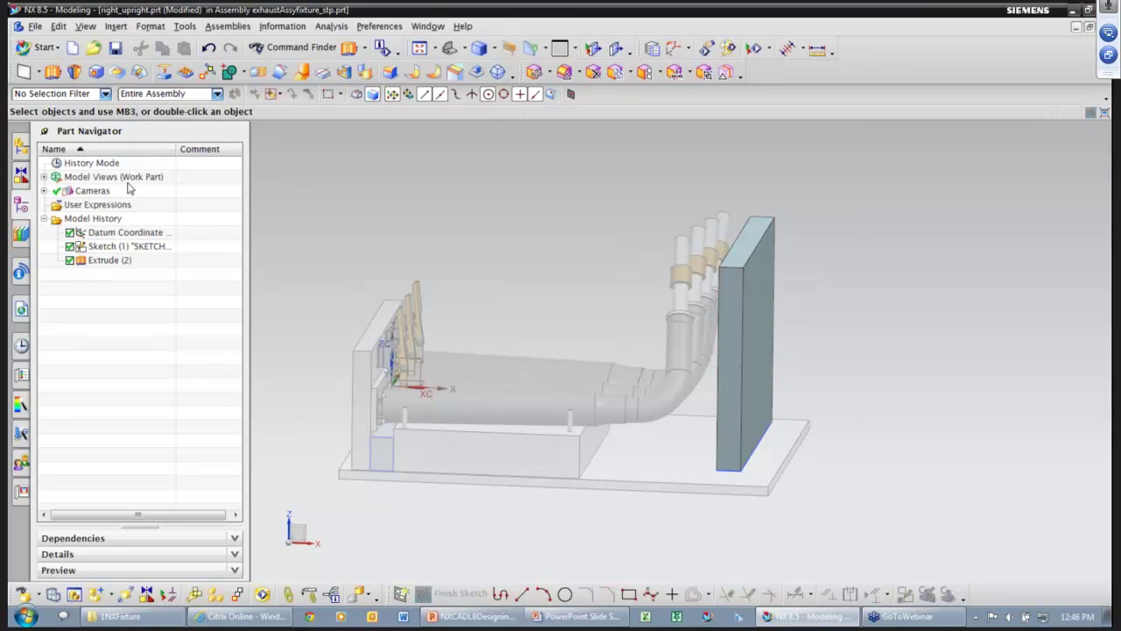
mouse_move(289, 240)
middle_mouse_down()
mouse_move(327, 228)
mouse_move(738, 273)
mouse_move(778, 211)
mouse_move(670, 271)
mouse_move(751, 296)
middle_mouse_up()
middle_click_drag(566, 303, 479, 268)
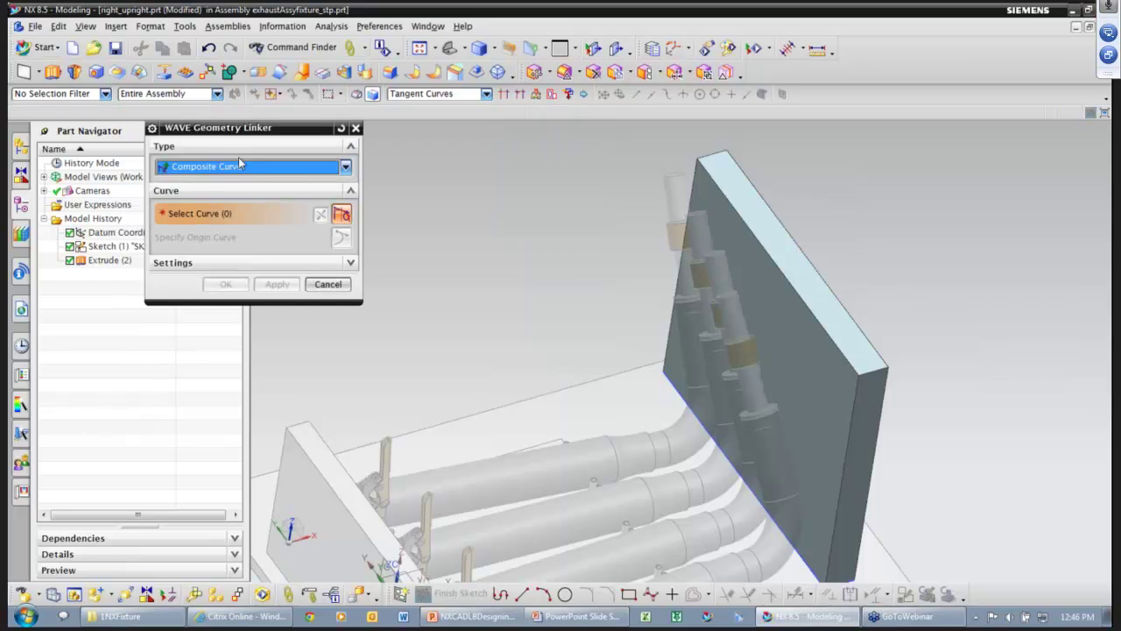
left_click(254, 168)
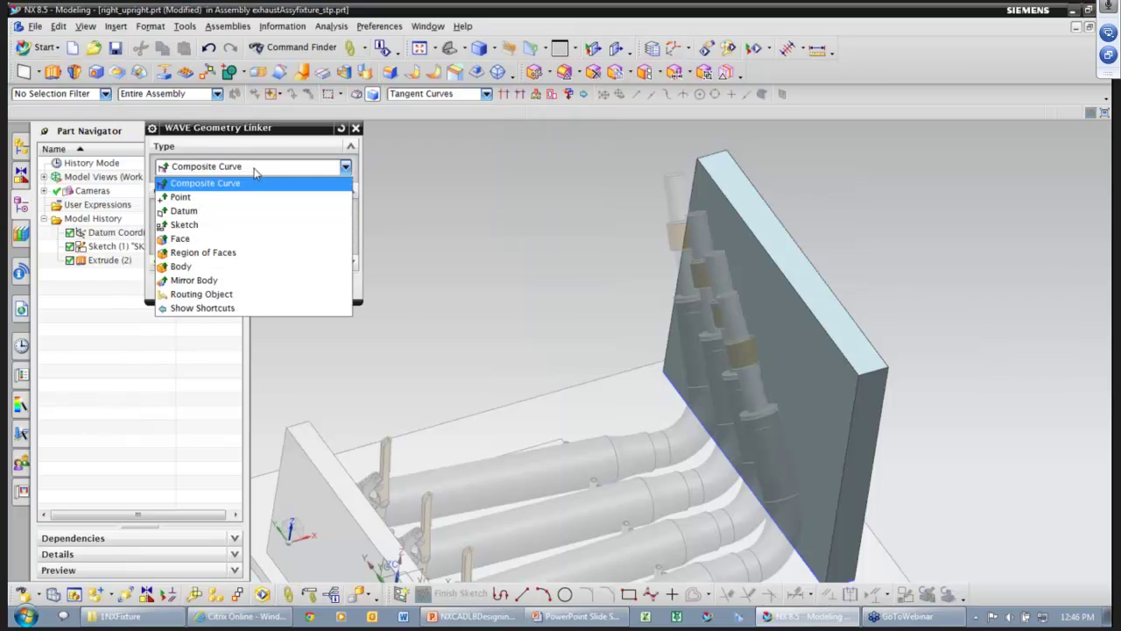
left_click(222, 242)
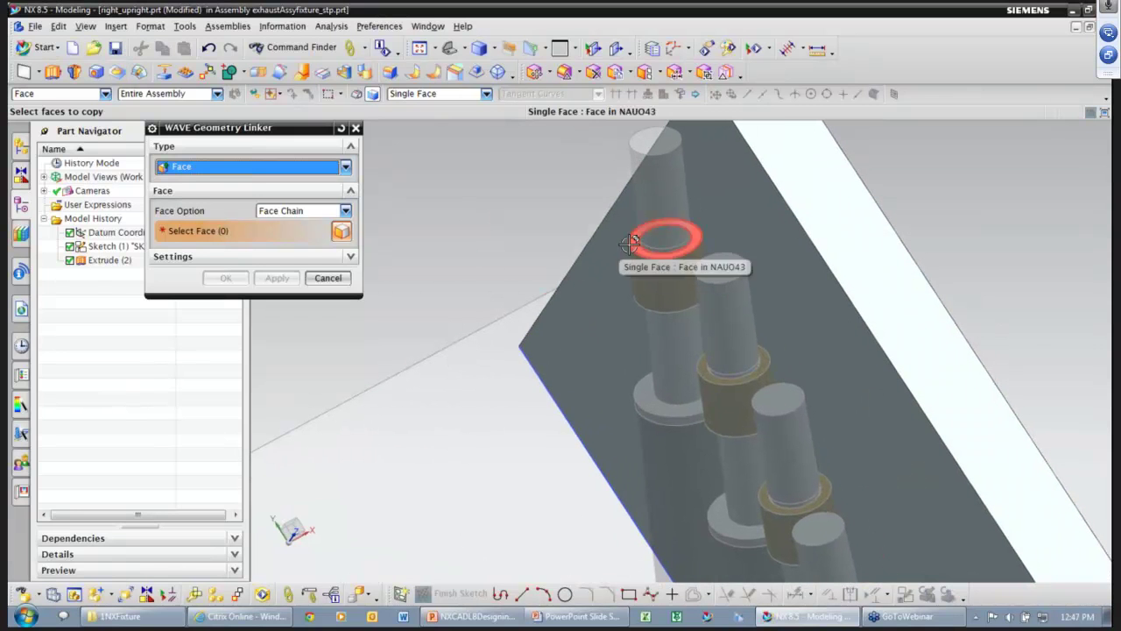
left_click(648, 234)
left_click(277, 277)
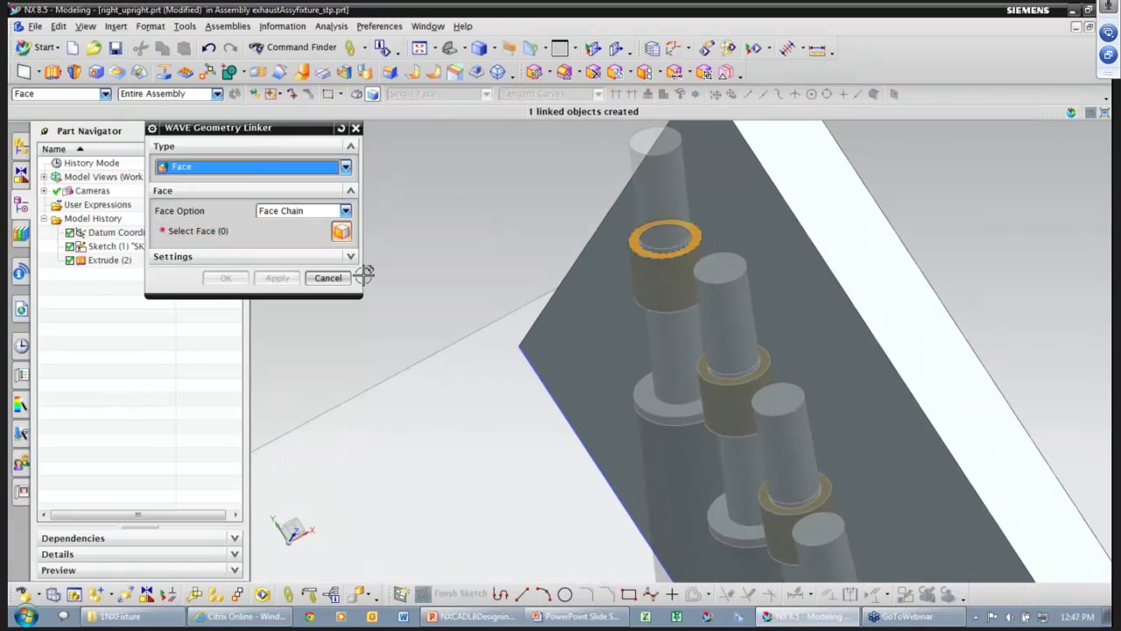
- Link the remaining top and bottom ring faces of the three farthest bushings into right_upright and close the linker
left_click(633, 378)
middle_click(491, 332)
mouse_move(490, 333)
middle_mouse_down()
mouse_move(548, 333)
mouse_move(428, 331)
mouse_move(535, 398)
mouse_move(541, 385)
middle_mouse_up()
left_click(558, 336)
middle_click(428, 334)
left_click(591, 429)
middle_click(356, 365)
middle_click_drag(630, 418, 779, 347)
left_click(623, 463)
middle_click(565, 458)
left_click(624, 450)
middle_click(535, 433)
scroll(741, 338, "down", 1)
left_click(334, 277)
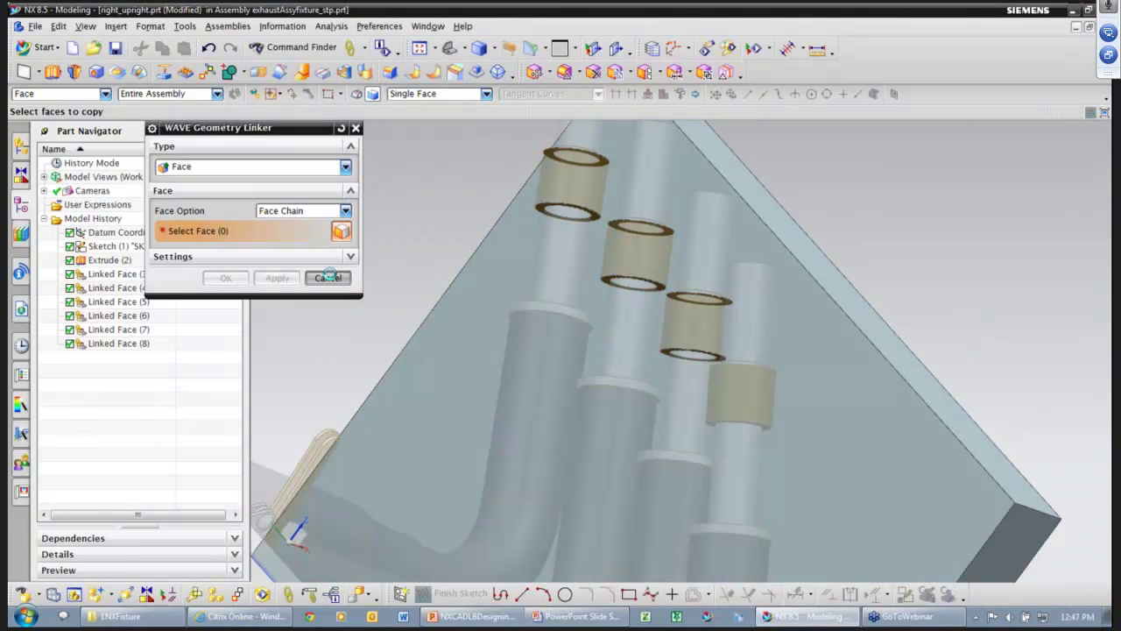
- Examine the extrusion and the first three linked faces by highlighting them one by one in the model history
scroll(346, 253, "down", 2)
middle_click_drag(346, 254, 173, 286)
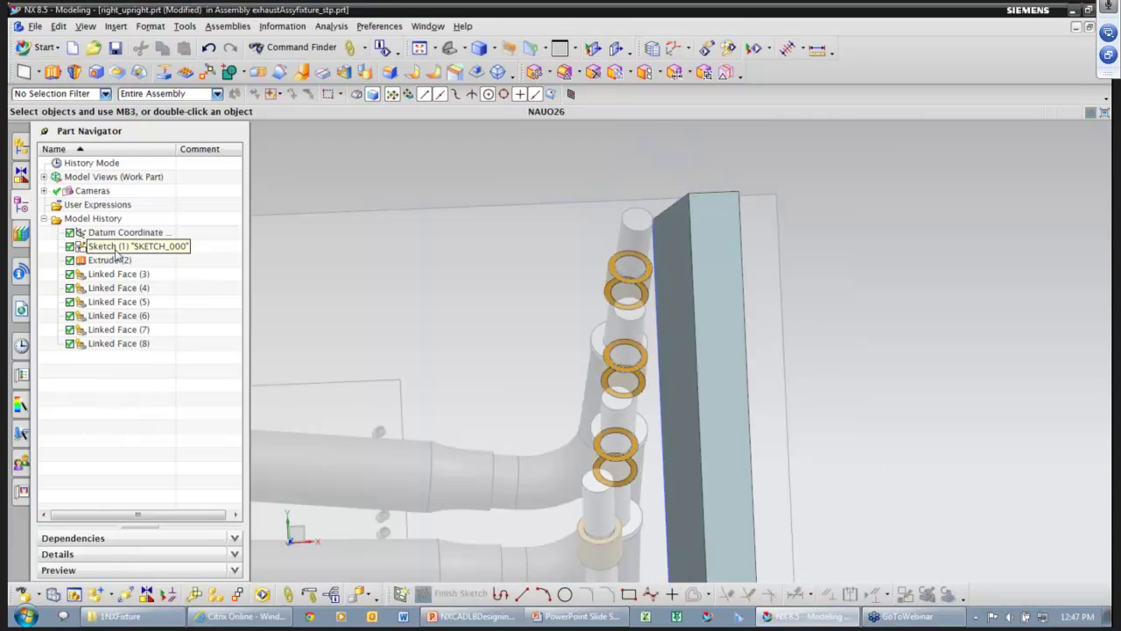
left_click(103, 260)
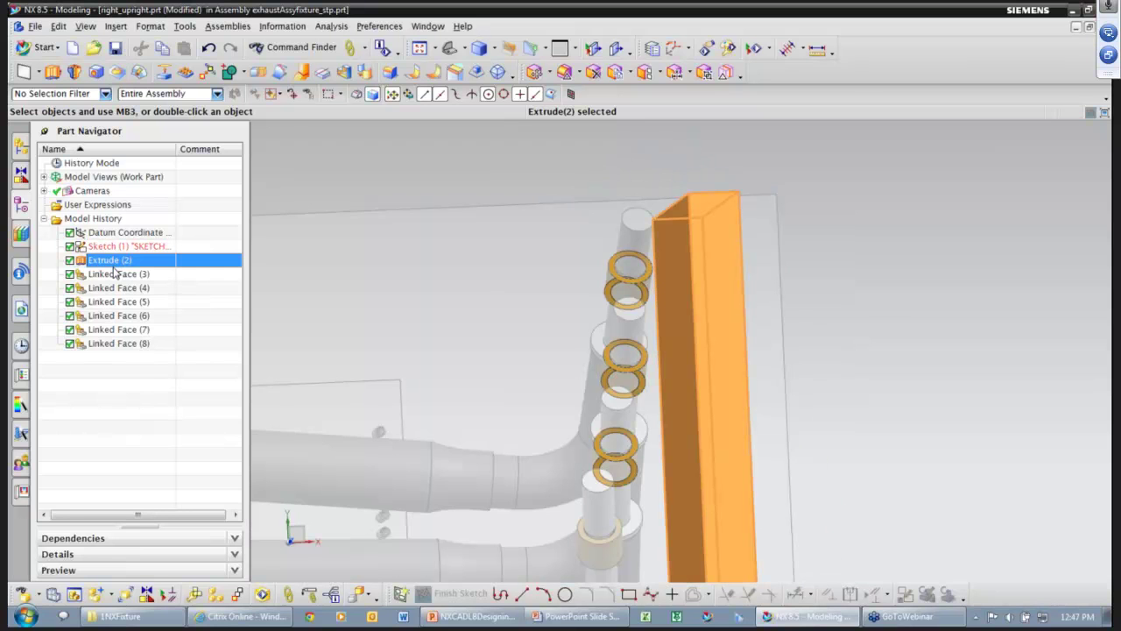
left_click(112, 273)
key("Down")
key("Down")
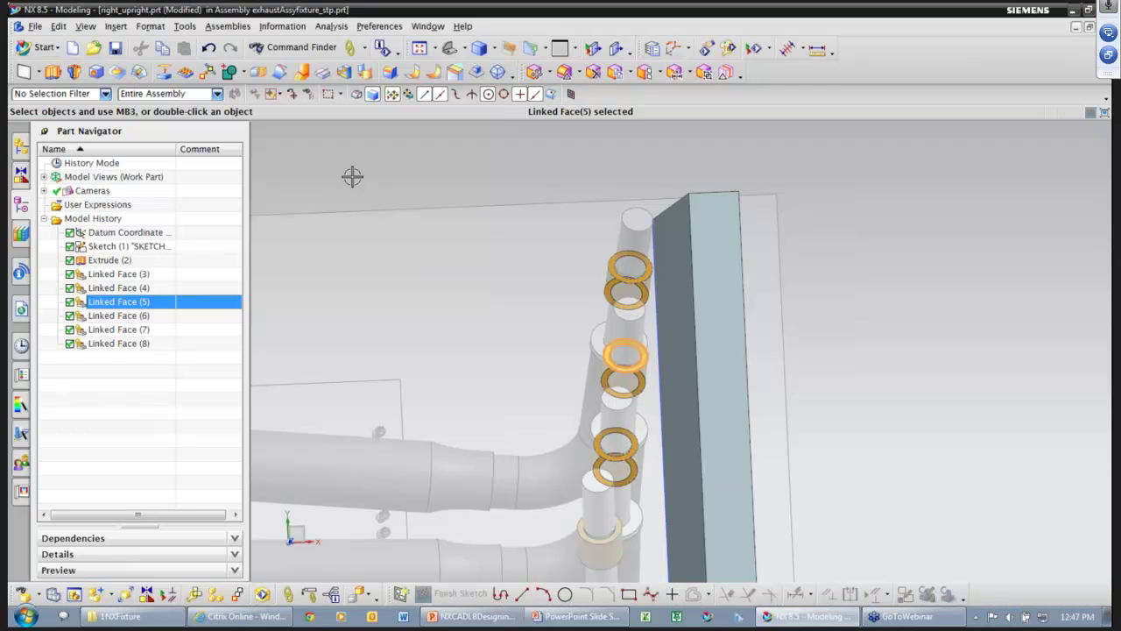
- Create a sketch on the top ring face of the farthest bushing with its origin at the ring's arc centre
middle_click_drag(352, 177, 464, 147)
left_click(464, 147)
left_click(487, 121)
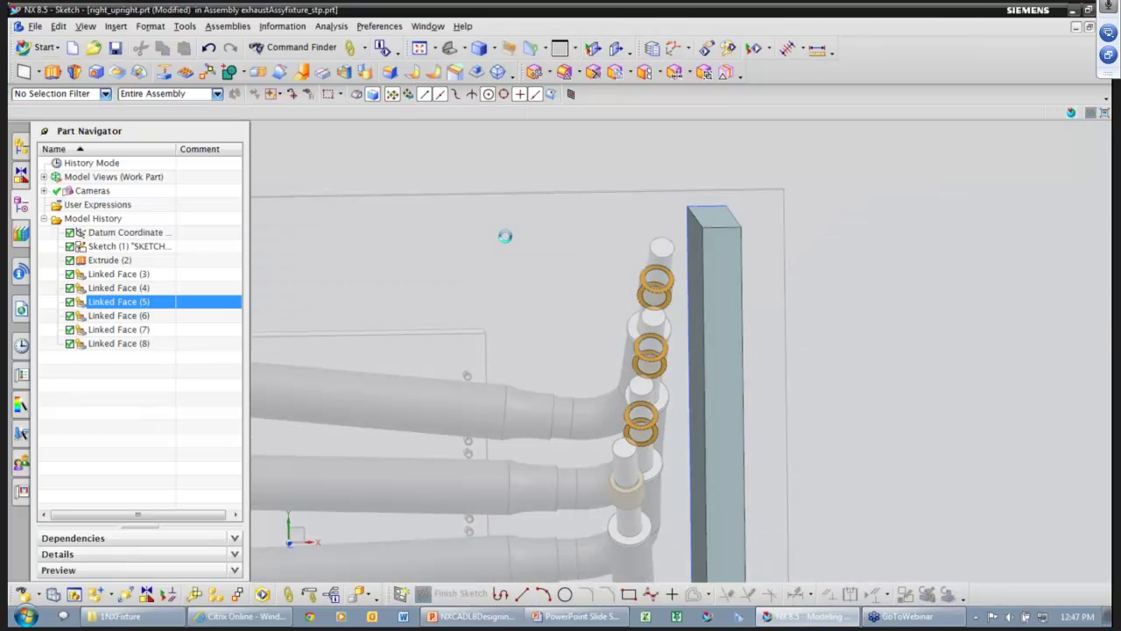
left_click(663, 313)
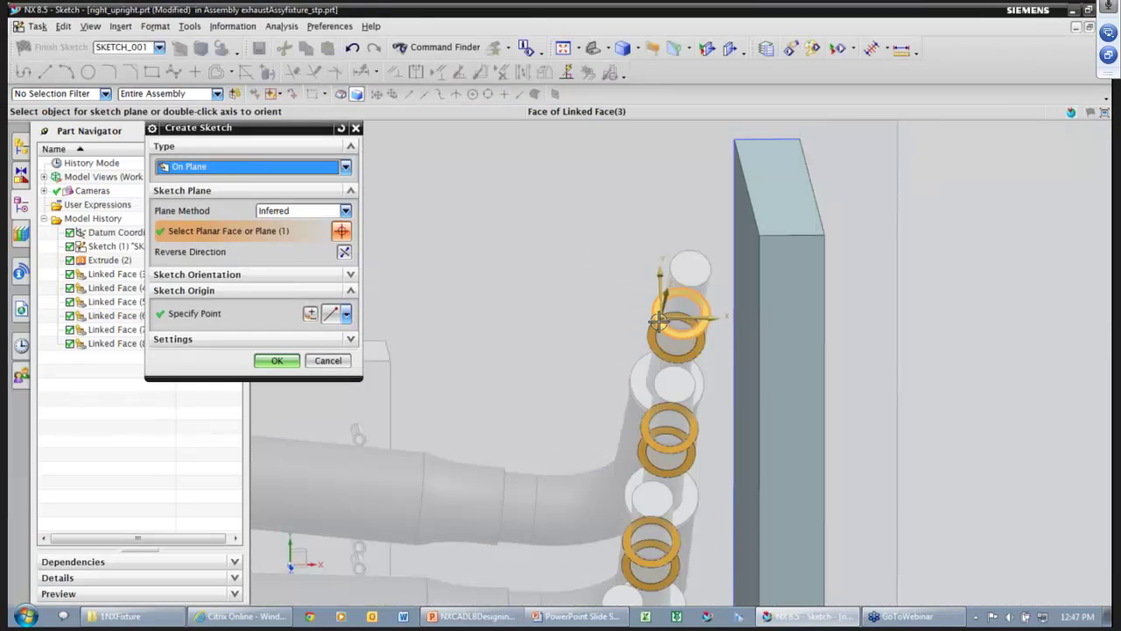
left_click(346, 314)
left_click(333, 468)
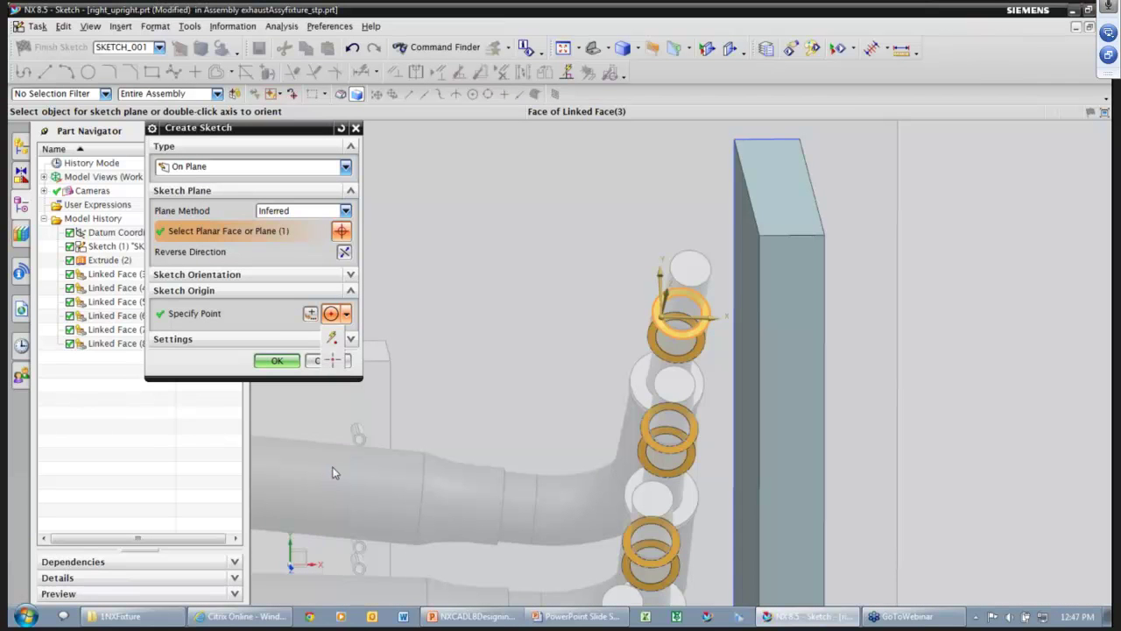
left_click(673, 326)
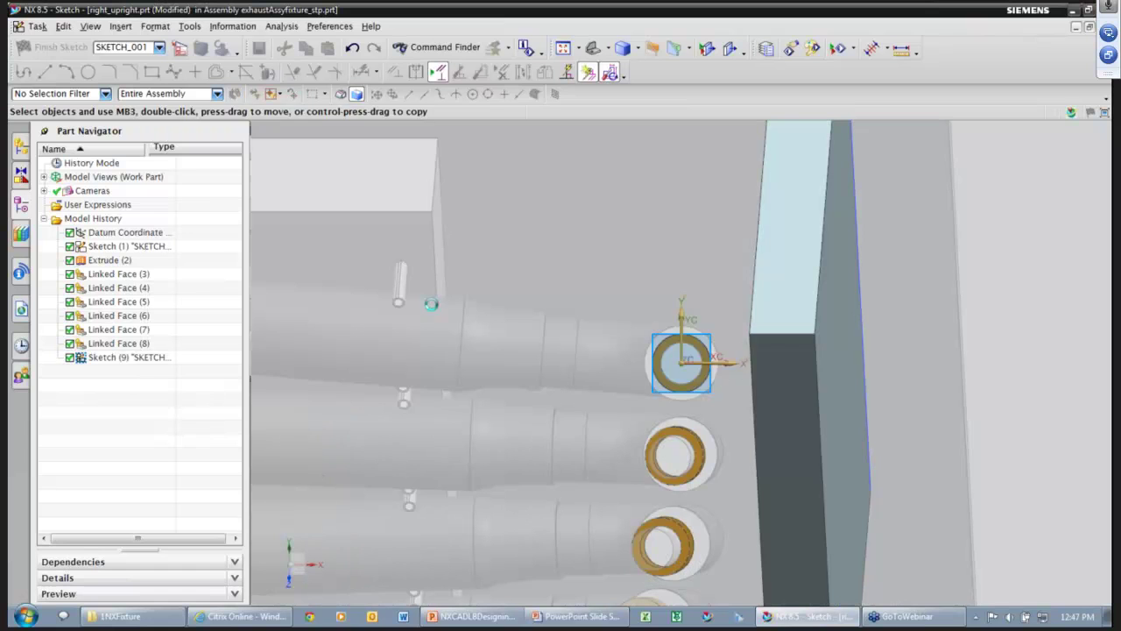
- Sketch a three-sided profile around the farthest bushing, open toward the upright, about 85 mm long and 66 mm wide
left_click(728, 329)
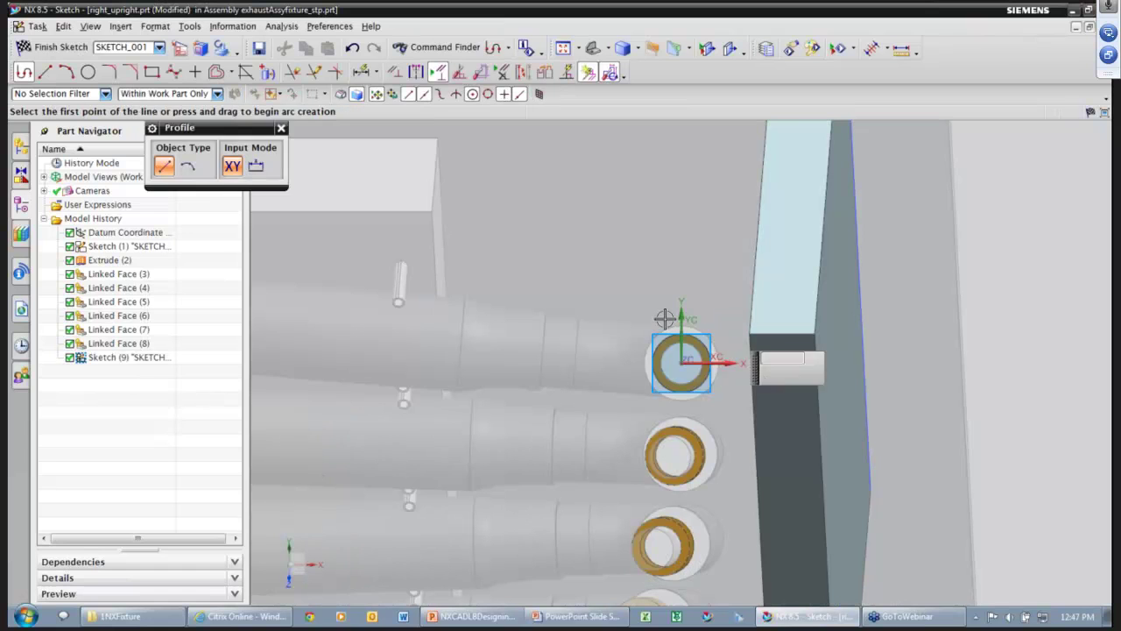
left_click(615, 316)
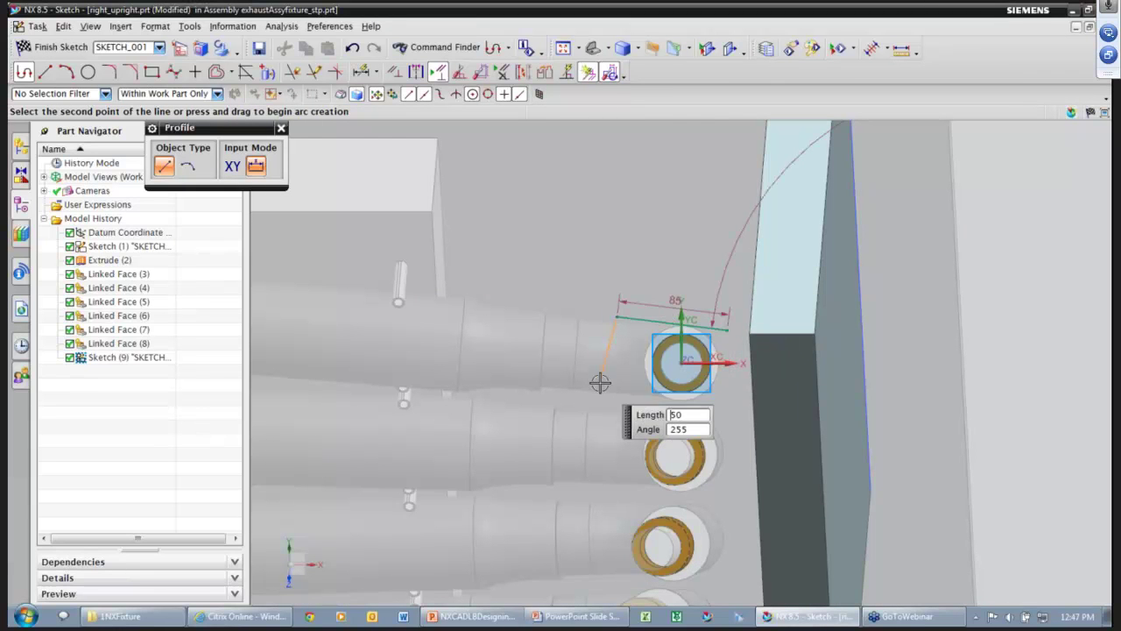
left_click(606, 401)
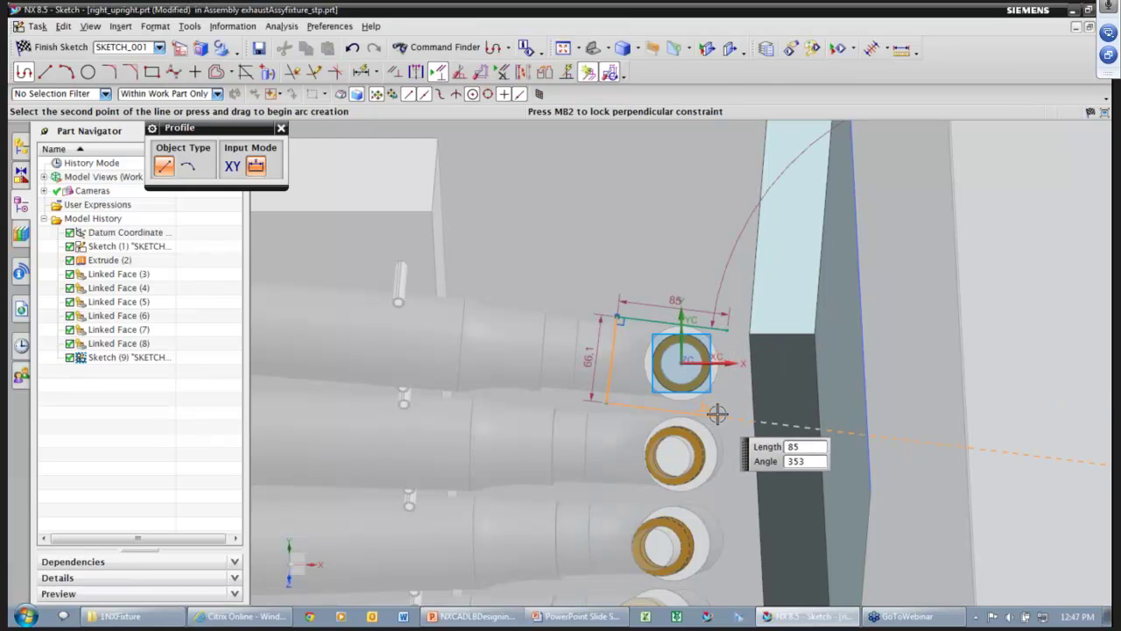
left_click(727, 417)
key("Escape")
- Draw a reference line from the midpoint of the profile's closed side to the sketch origin and constrain it parallel to the upper profile line
left_click(612, 359)
key("Escape")
key("Escape")
left_click(635, 359)
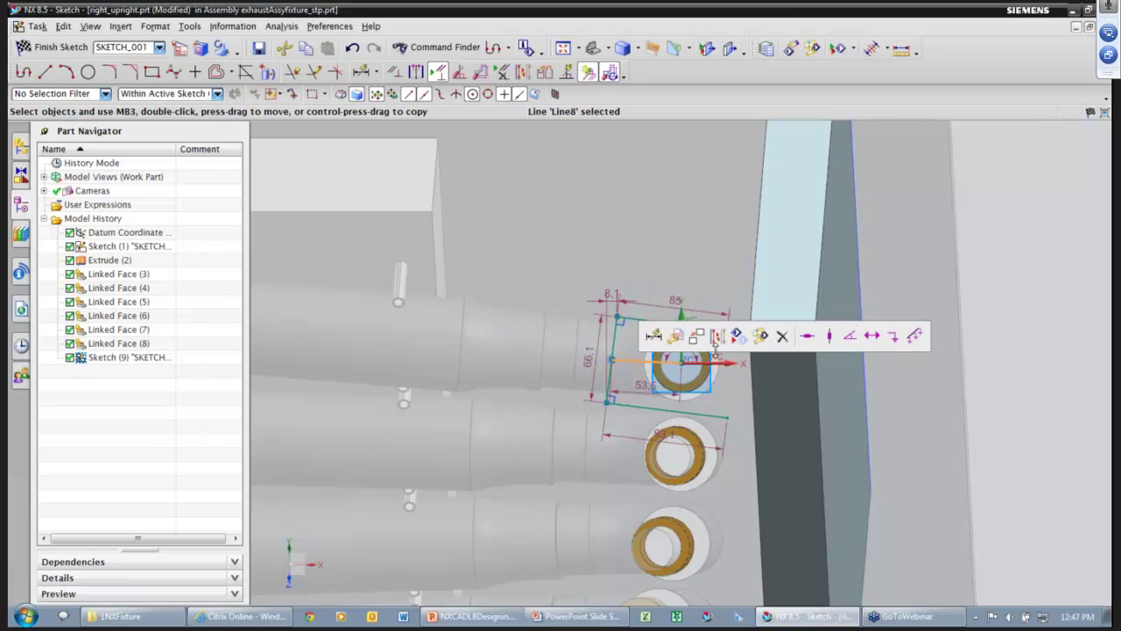
left_click(717, 337)
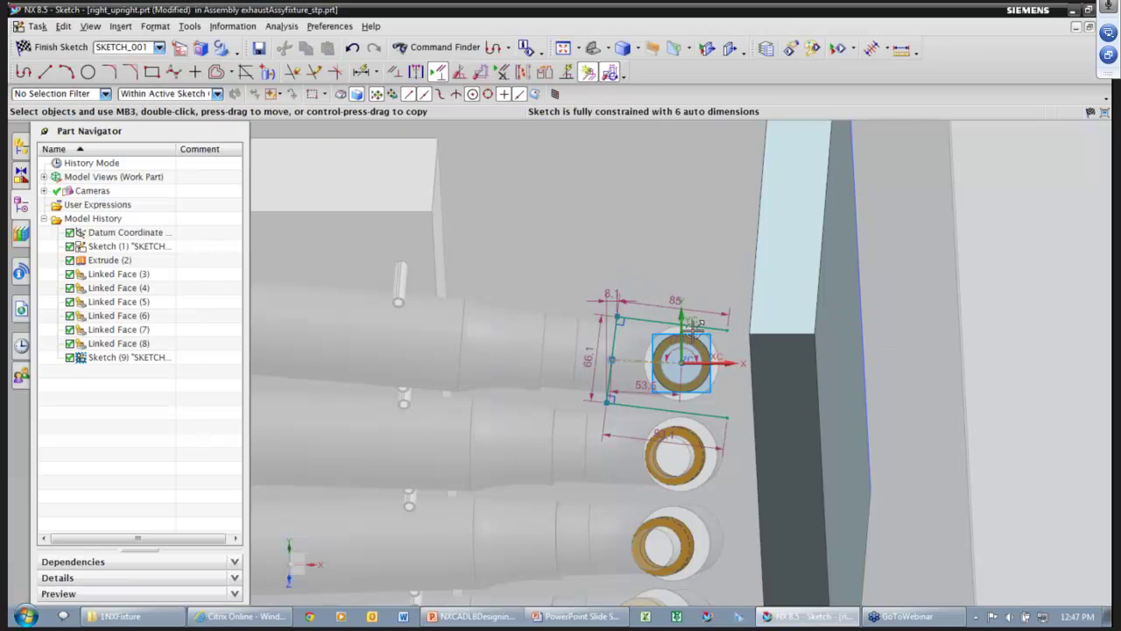
left_click(635, 358)
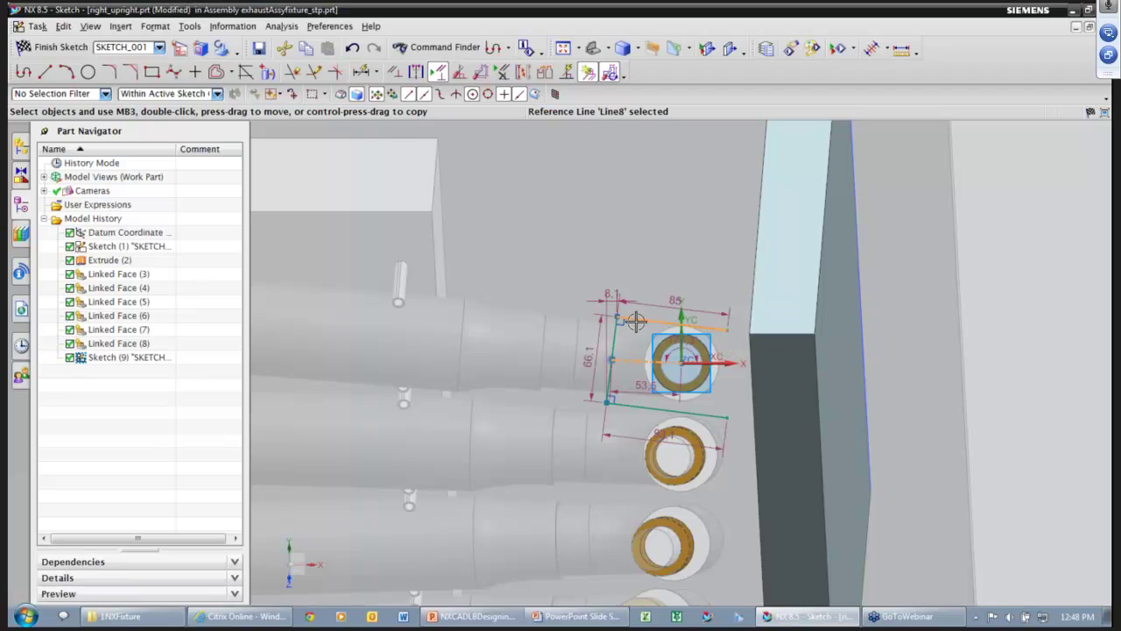
left_click(792, 272)
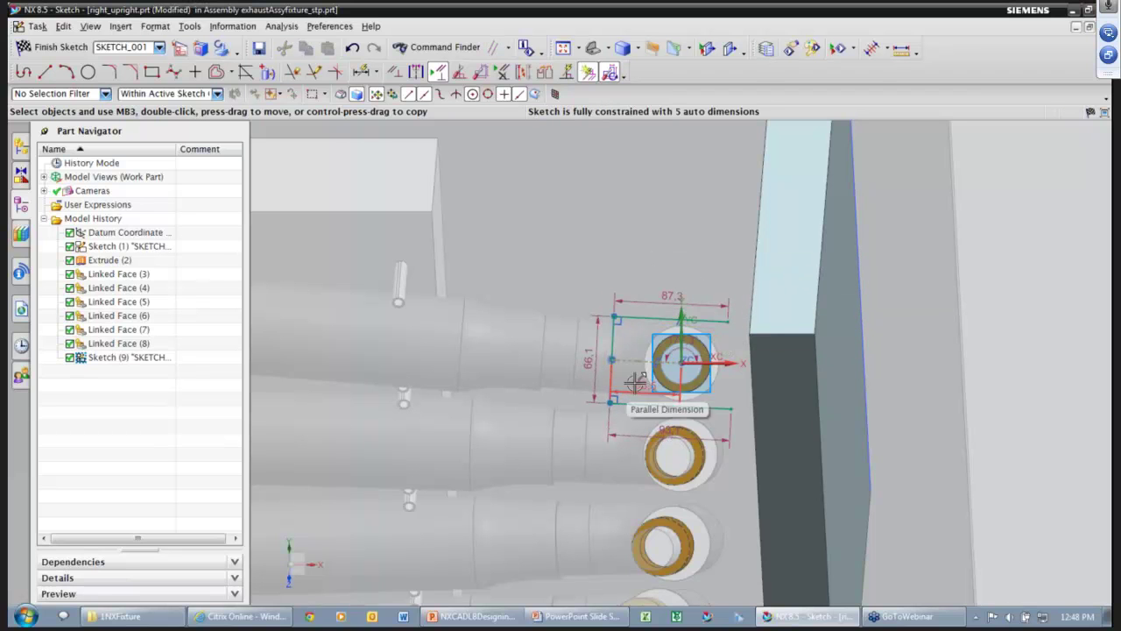
- Set the profile's width to 65 mm and the closed side's distance from the origin to 50 mm, and finish the sketch
double_click(600, 360)
type("65")
key("Return")
double_click(641, 383)
type("50")
key("Return")
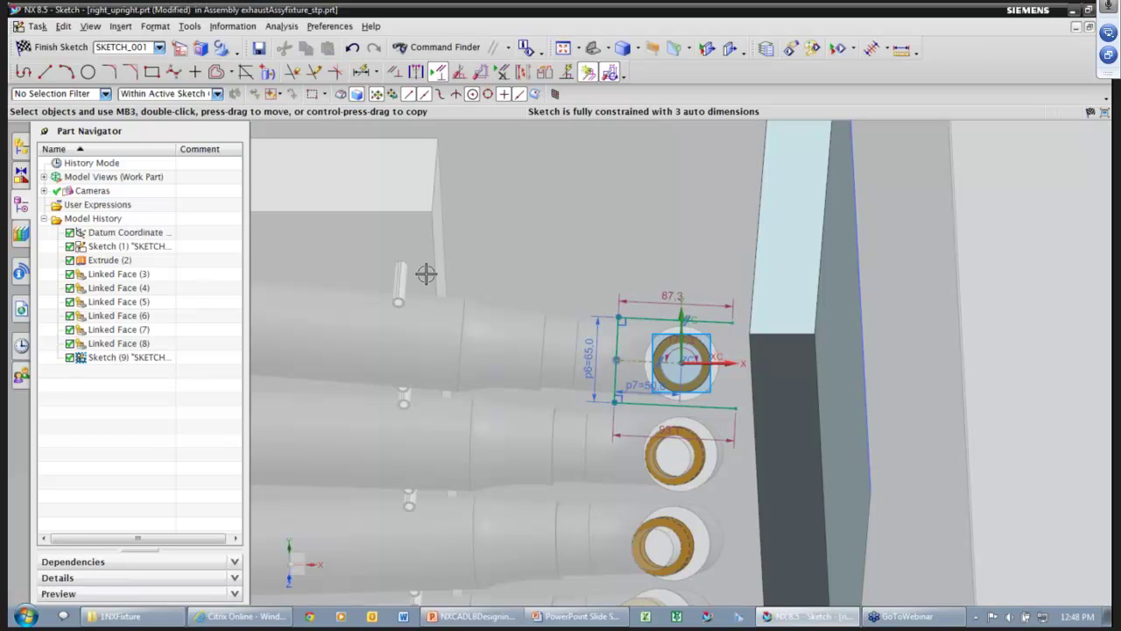
middle_click_drag(425, 274, 419, 274)
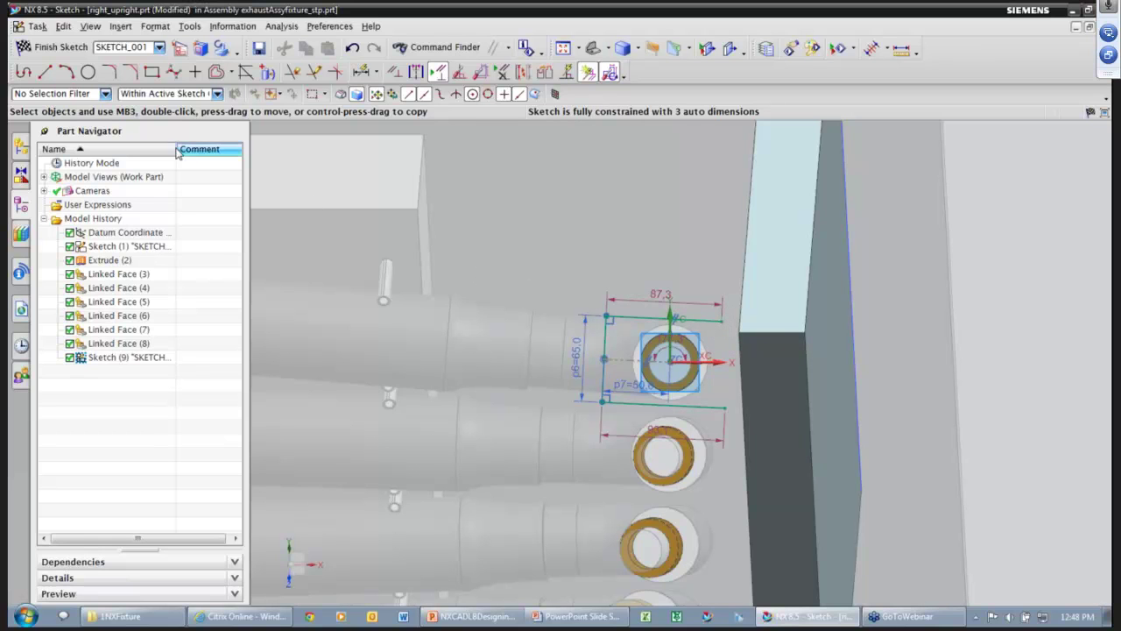
left_click(45, 48)
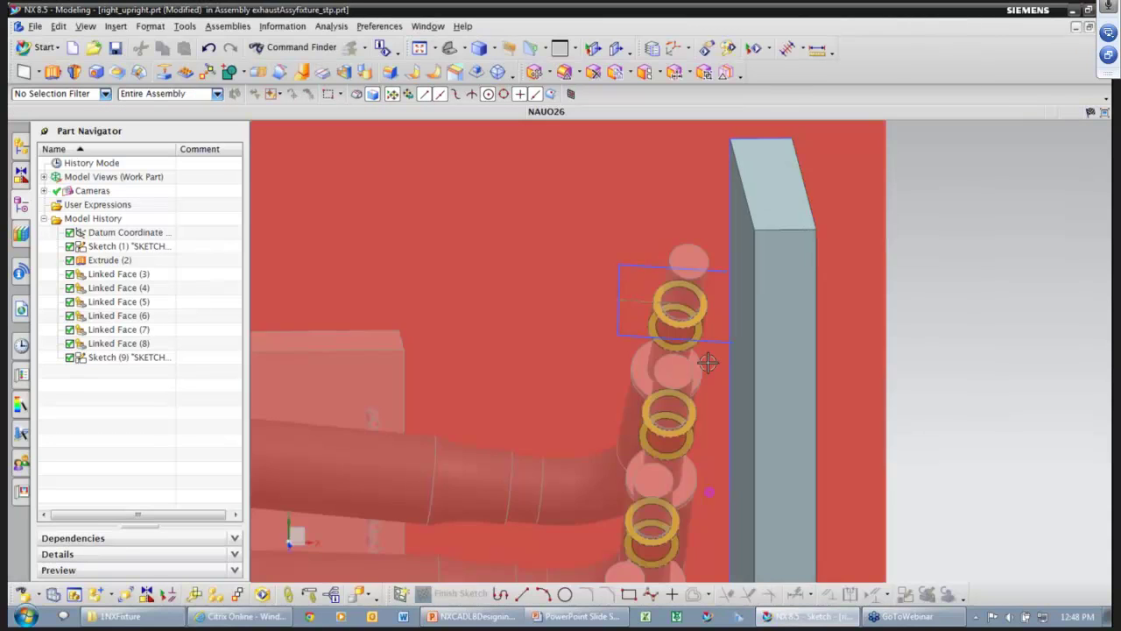
- Create a sketch on the top ring face of the second bushing with its origin at the ring's arc centre
middle_click_drag(708, 363, 775, 354)
left_click(928, 325)
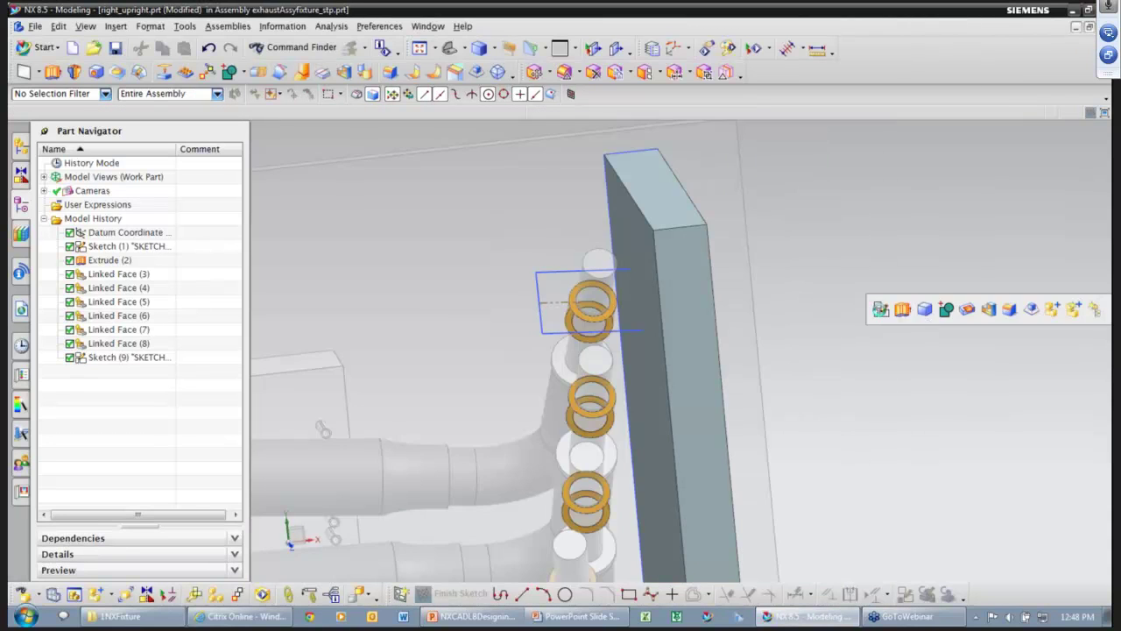
left_click(880, 310)
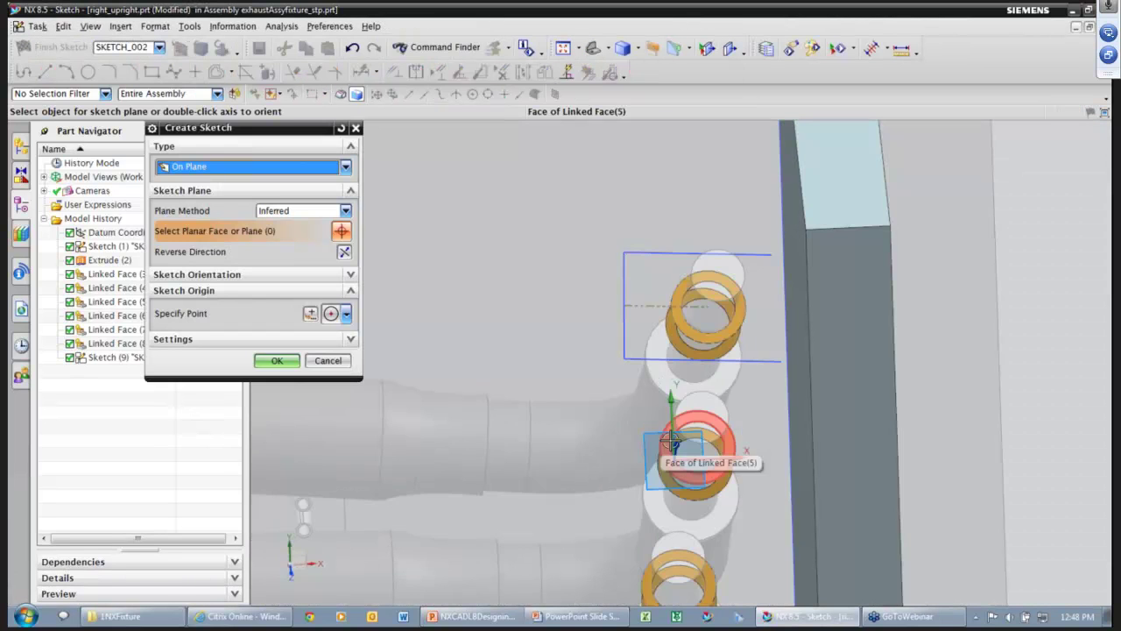
left_click(657, 451)
left_click(346, 312)
left_click(332, 470)
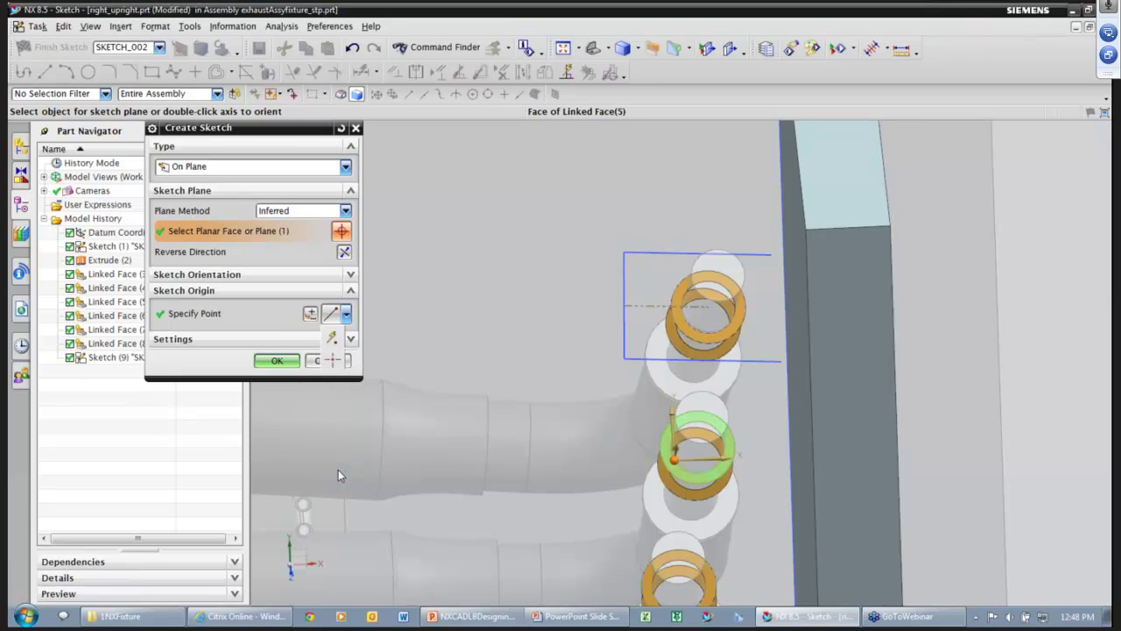
left_click(710, 473)
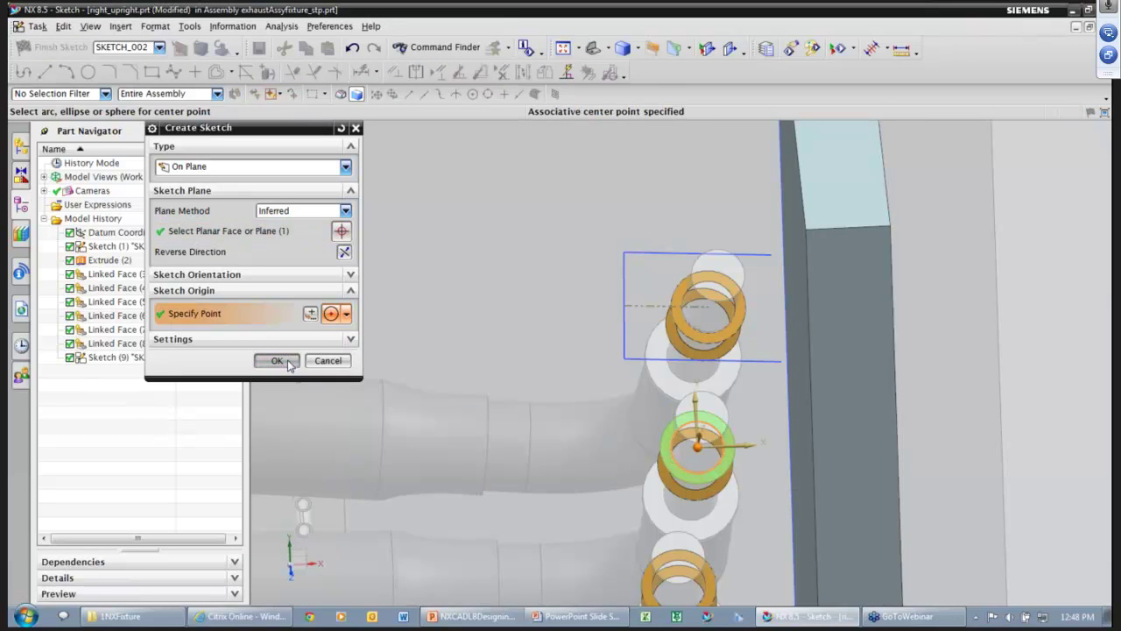
left_click(276, 360)
- Sketch a three-sided profile around the second bushing, open toward the upright, about 83 mm long and 51 mm wide
left_click(746, 325)
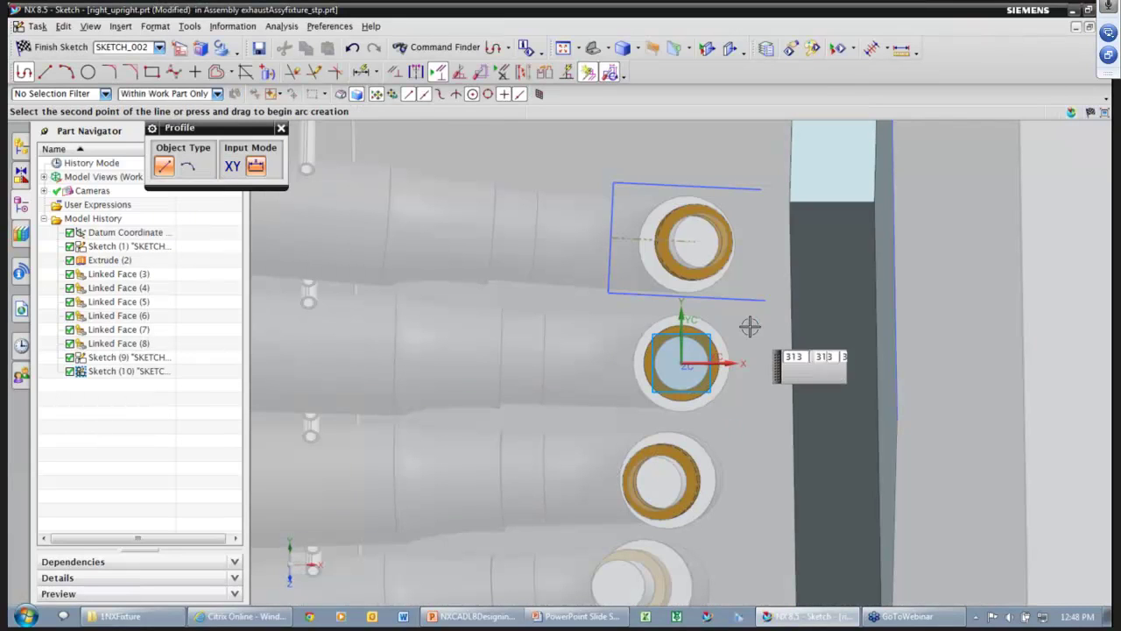
left_click(609, 321)
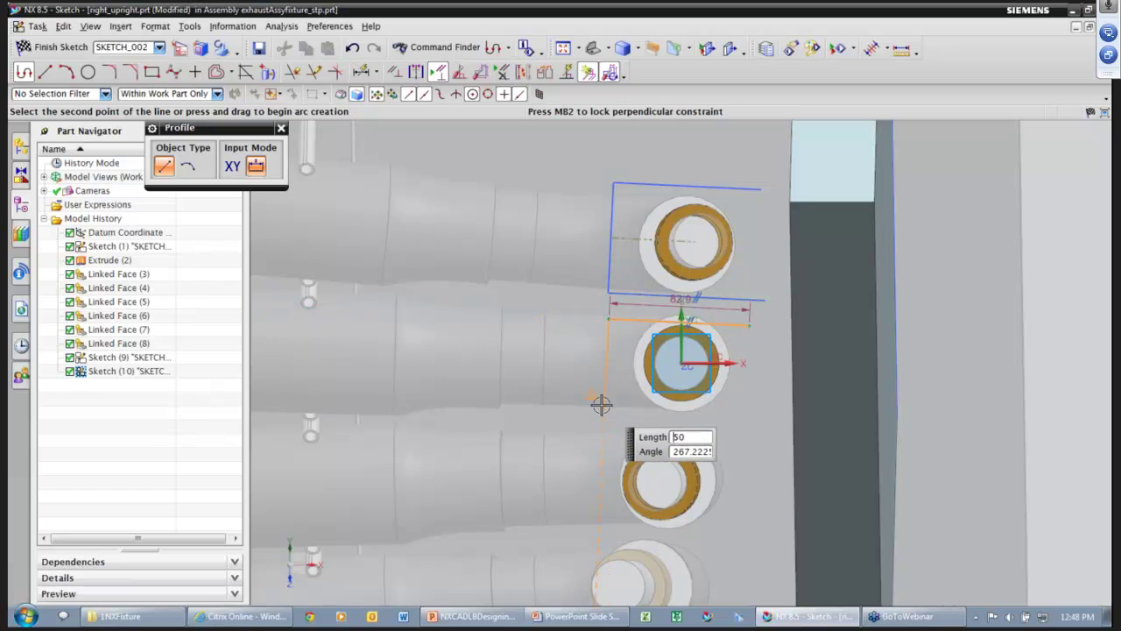
left_click(710, 427)
left_click(743, 411)
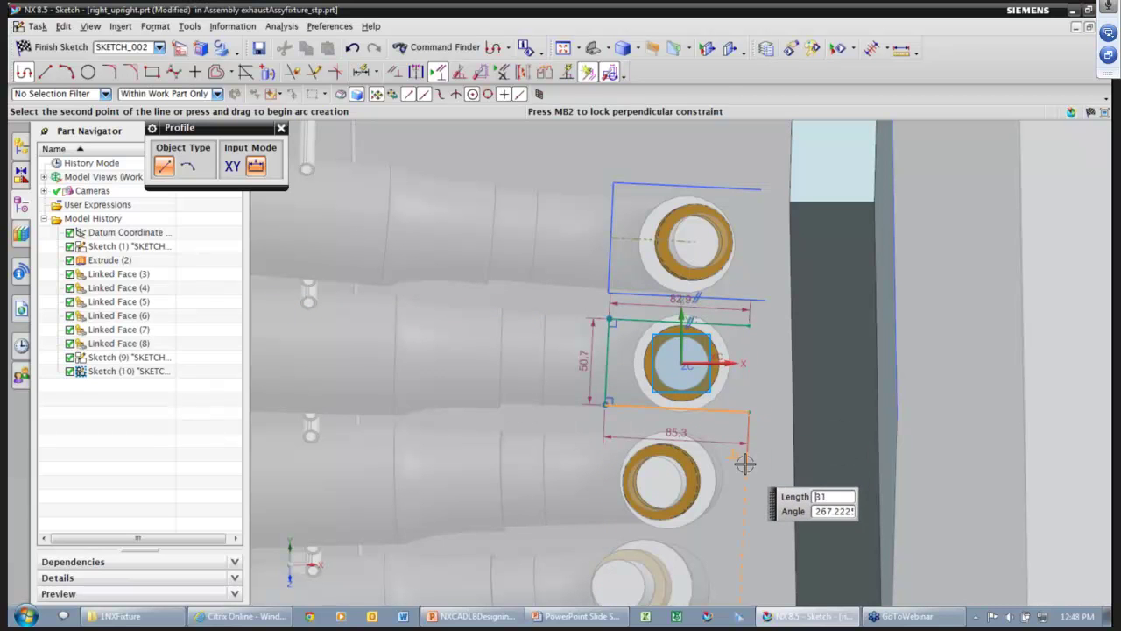
key("Escape")
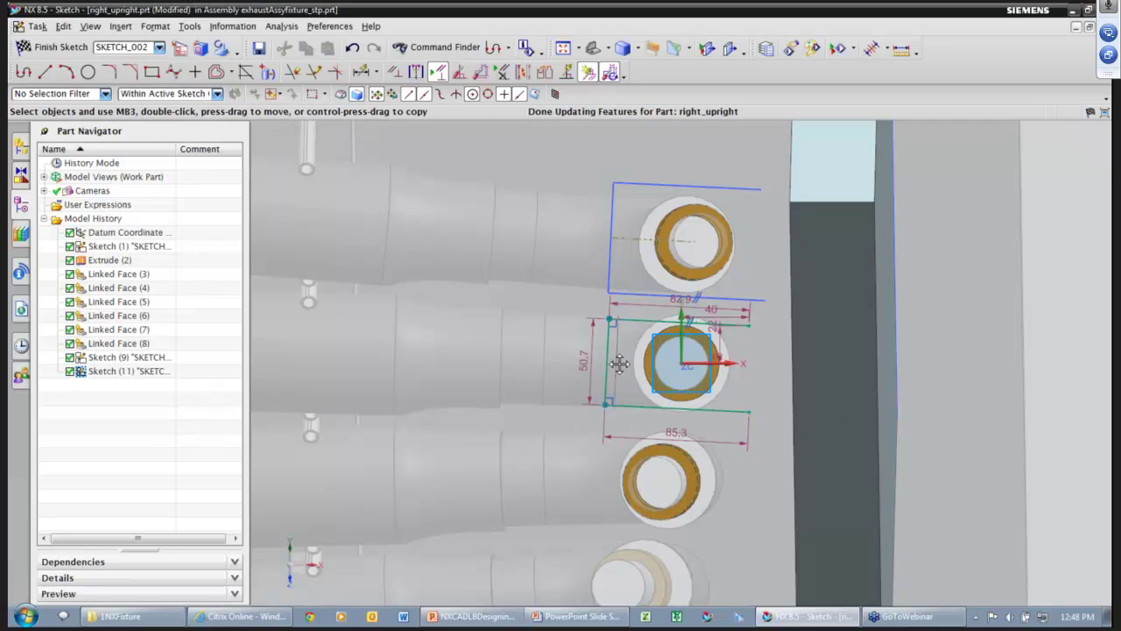
- Draw a line from the closed side's midpoint to the second sketch's origin and convert it to a reference line
right_click_drag(497, 344, 510, 341)
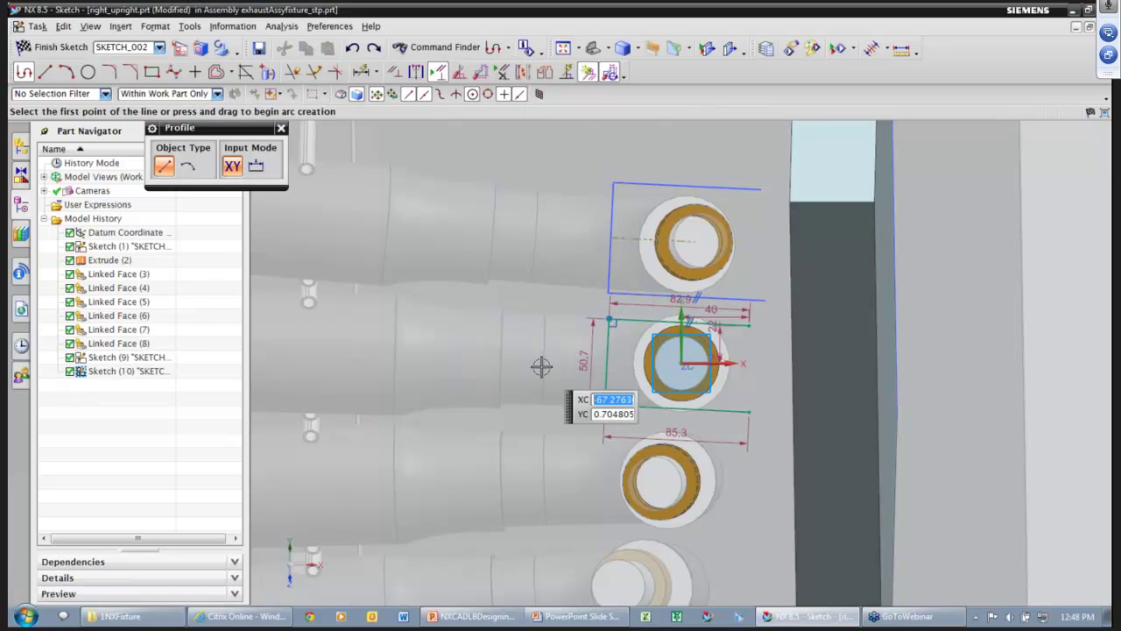
key("Escape")
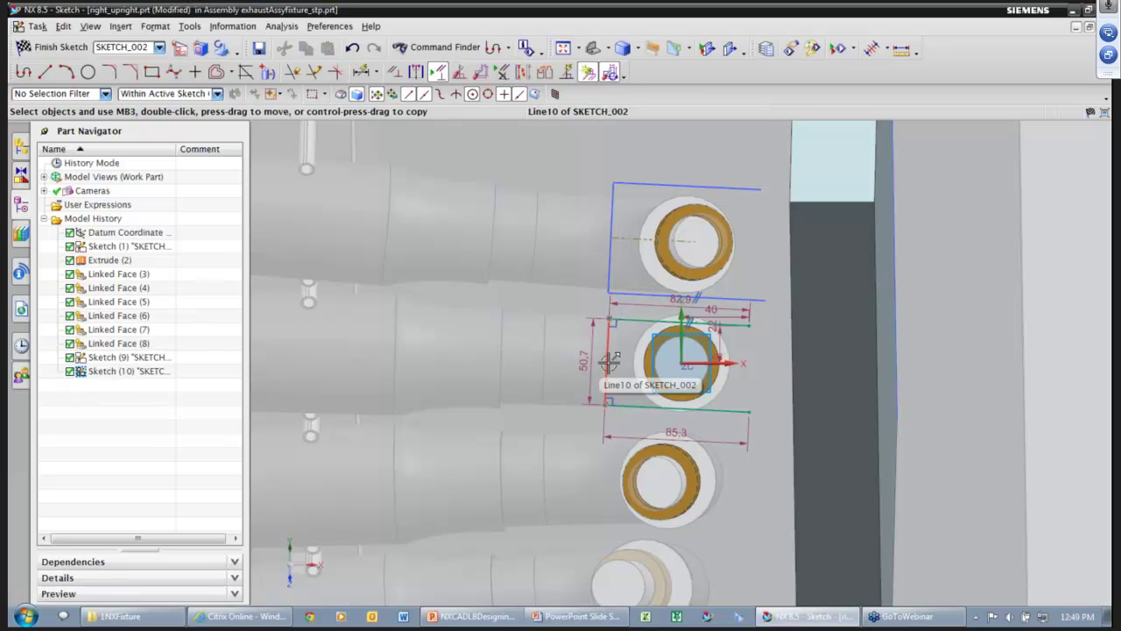
right_click_drag(470, 362, 475, 357)
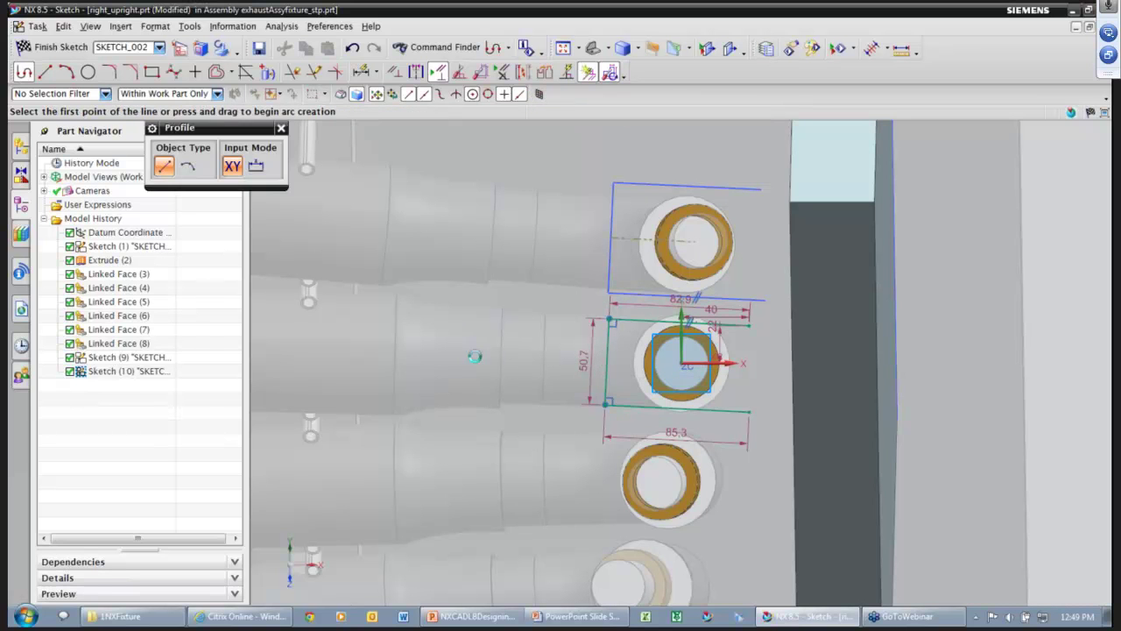
left_click(607, 364)
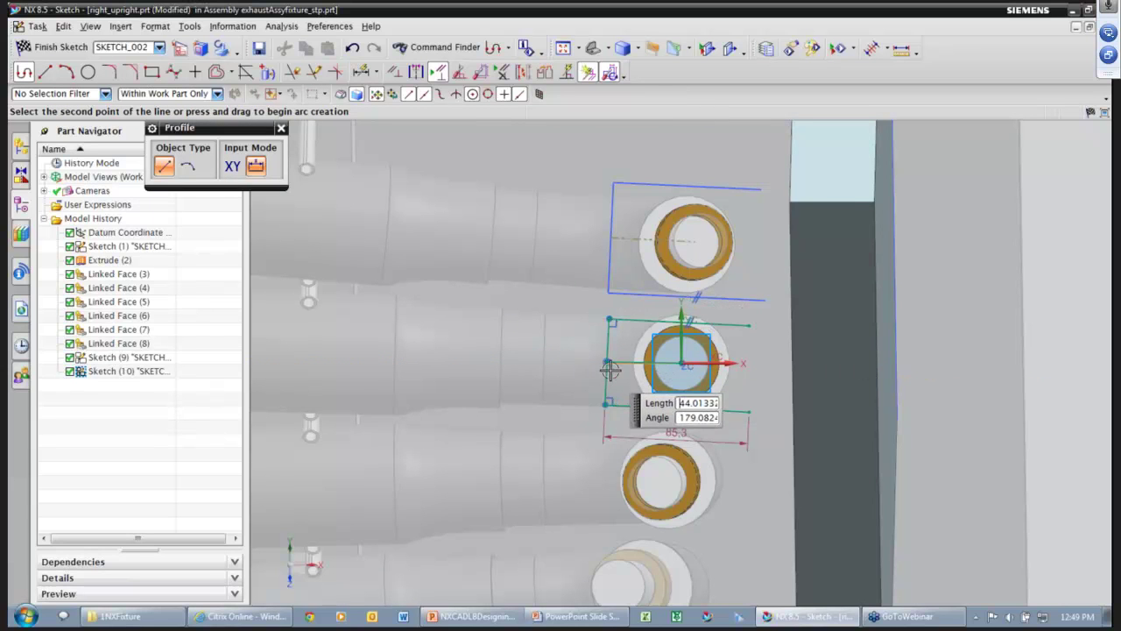
key("Escape")
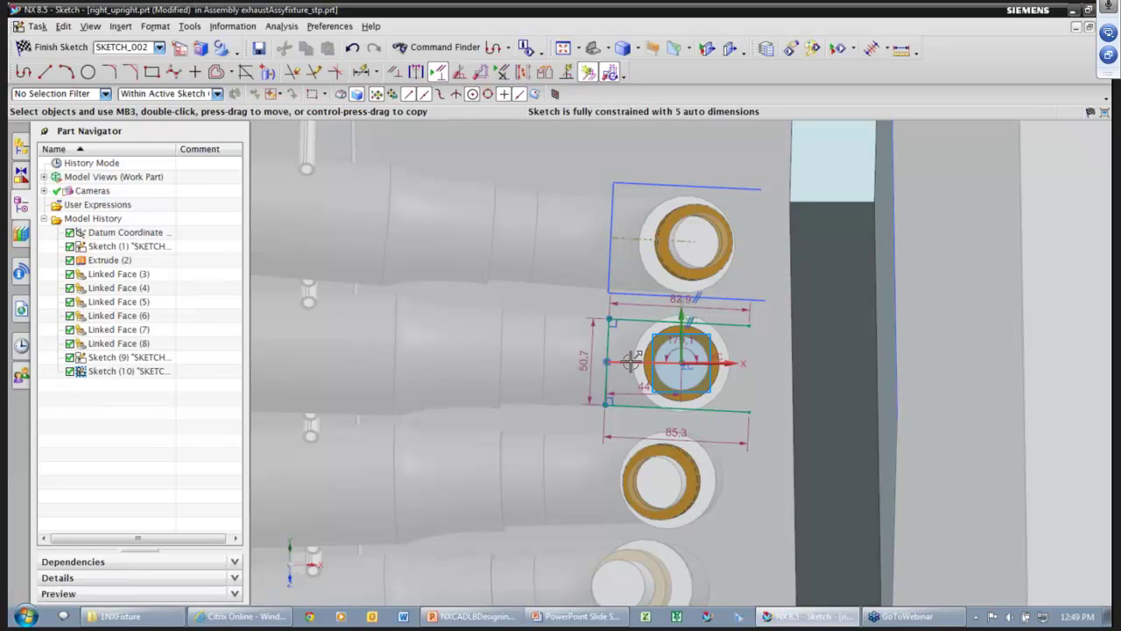
left_click(665, 360)
left_click(723, 336)
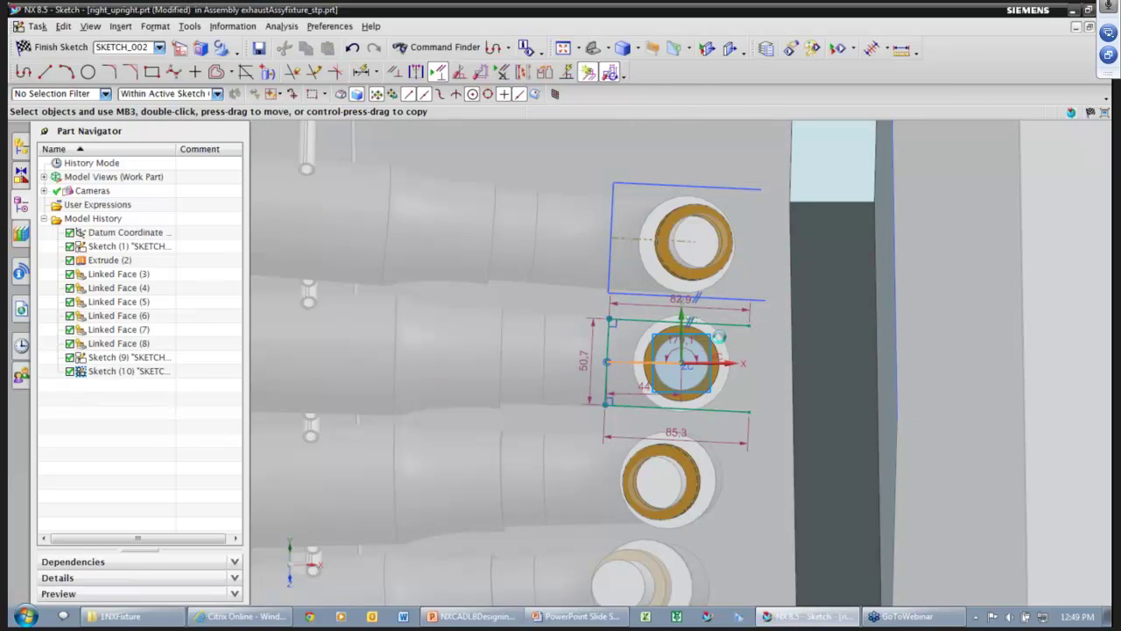
- Constrain the second sketch's reference line parallel to the profile's upper line
left_click(647, 363)
left_click(640, 321)
left_click(801, 273)
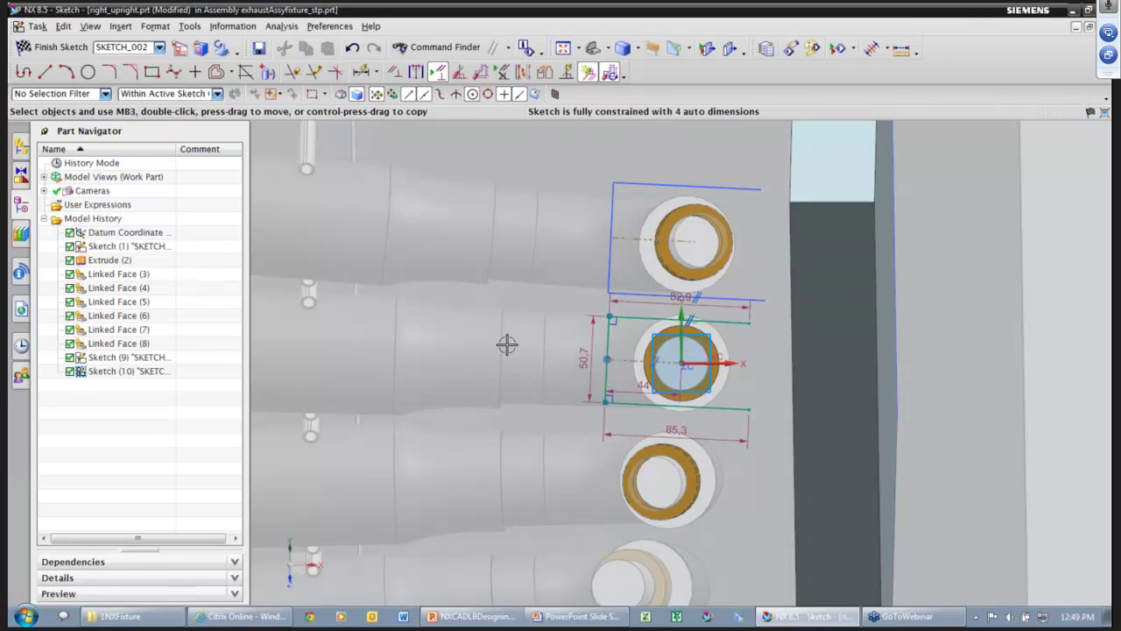
- Set the second profile's width to 65 mm and its closed side's distance from the origin to 50 mm, and finish the sketch
double_click(584, 360)
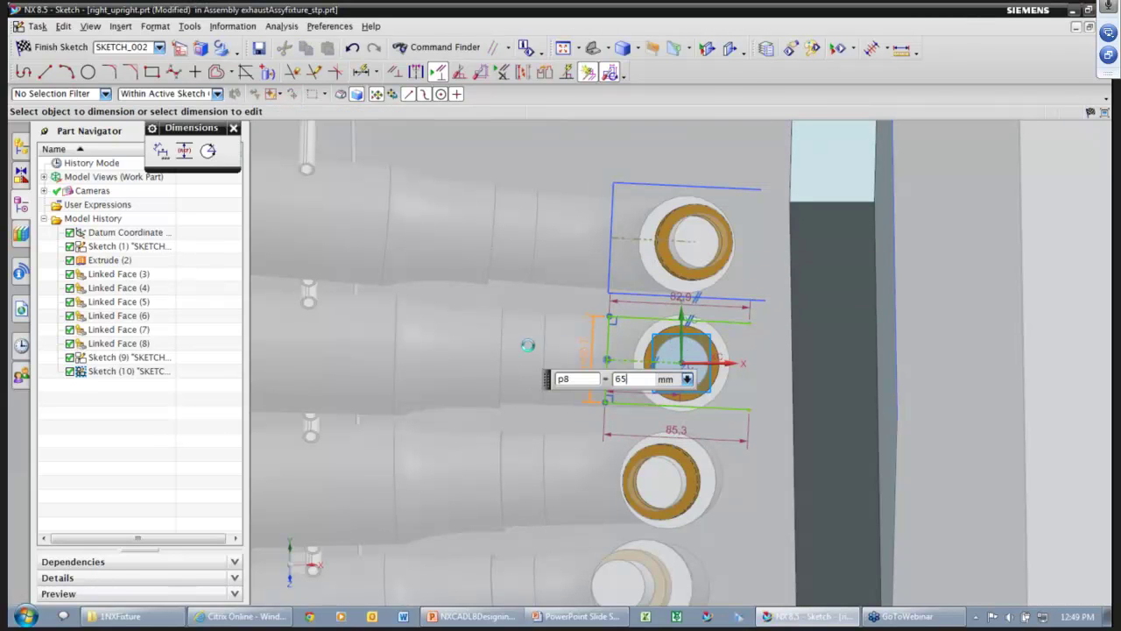
key("Return")
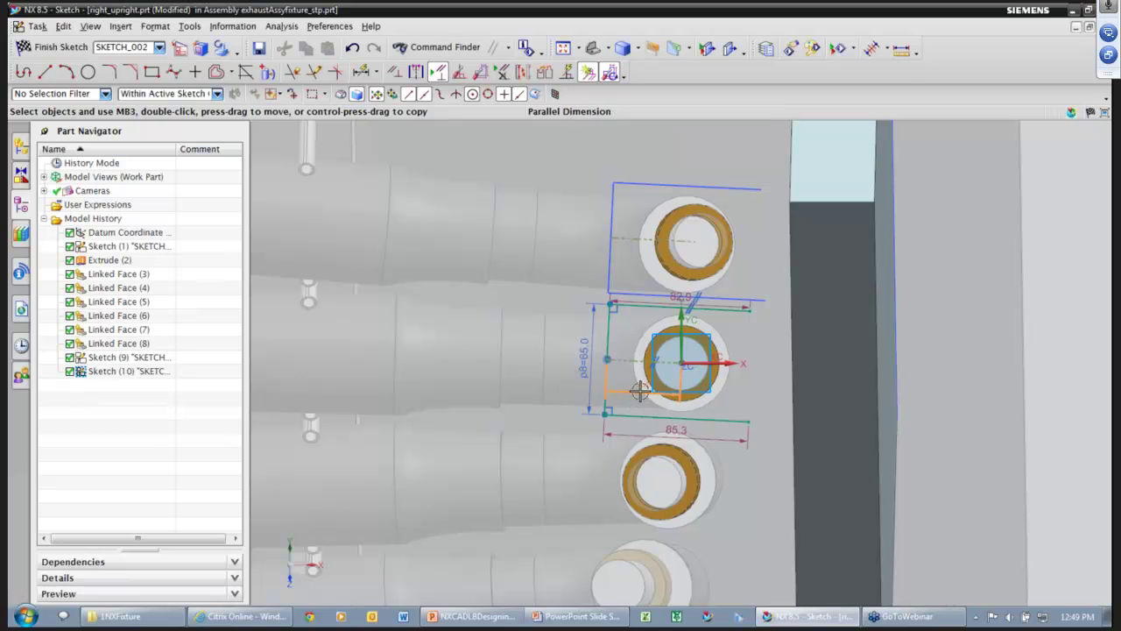
double_click(640, 392)
type("50")
key("Return")
right_click(503, 338)
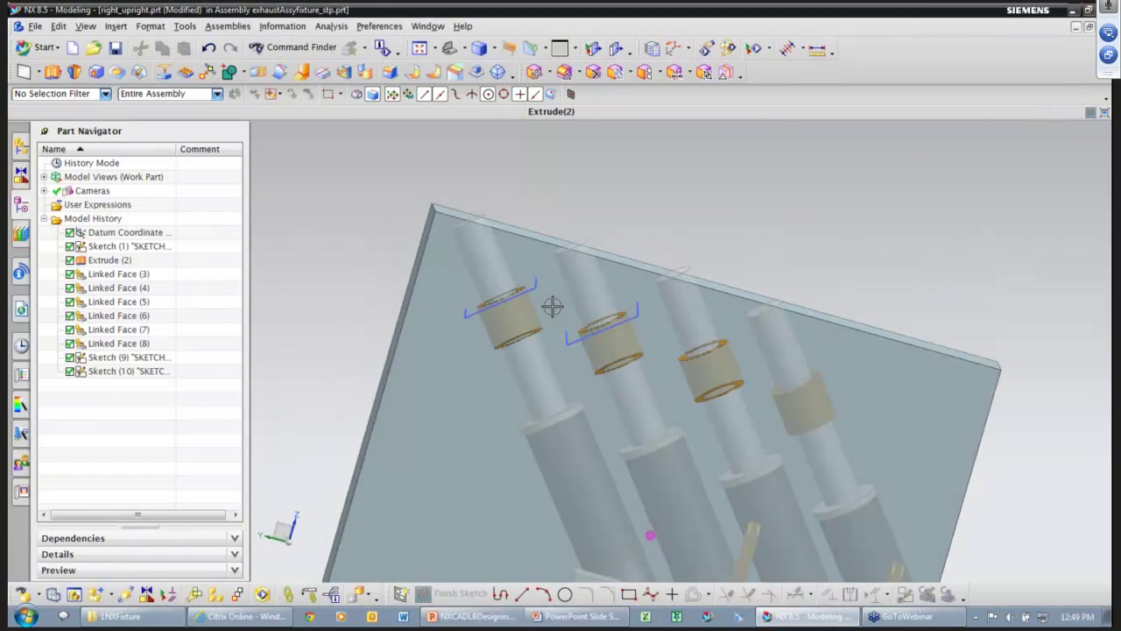
- Extrude the first bushing's open profile in the reversed direction with Open Profile Smart Volume enabled
mouse_move(584, 353)
middle_mouse_down()
mouse_move(592, 295)
mouse_move(648, 285)
mouse_move(697, 319)
mouse_move(893, 334)
mouse_move(848, 327)
middle_mouse_up()
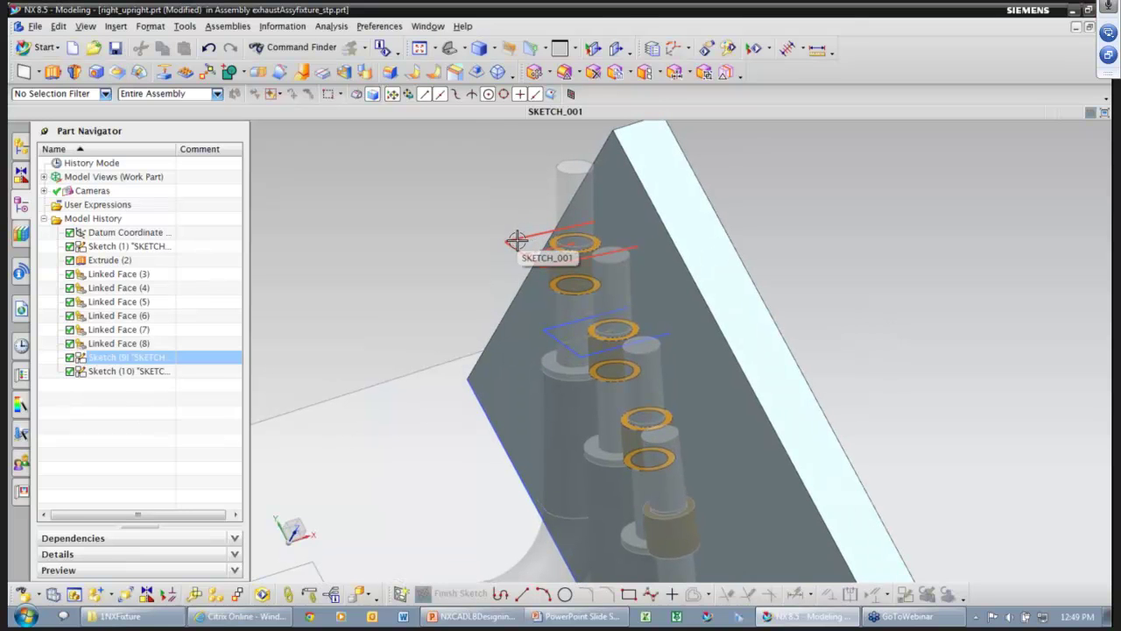
middle_click_drag(518, 281, 894, 312)
left_click(894, 312)
left_click(903, 289)
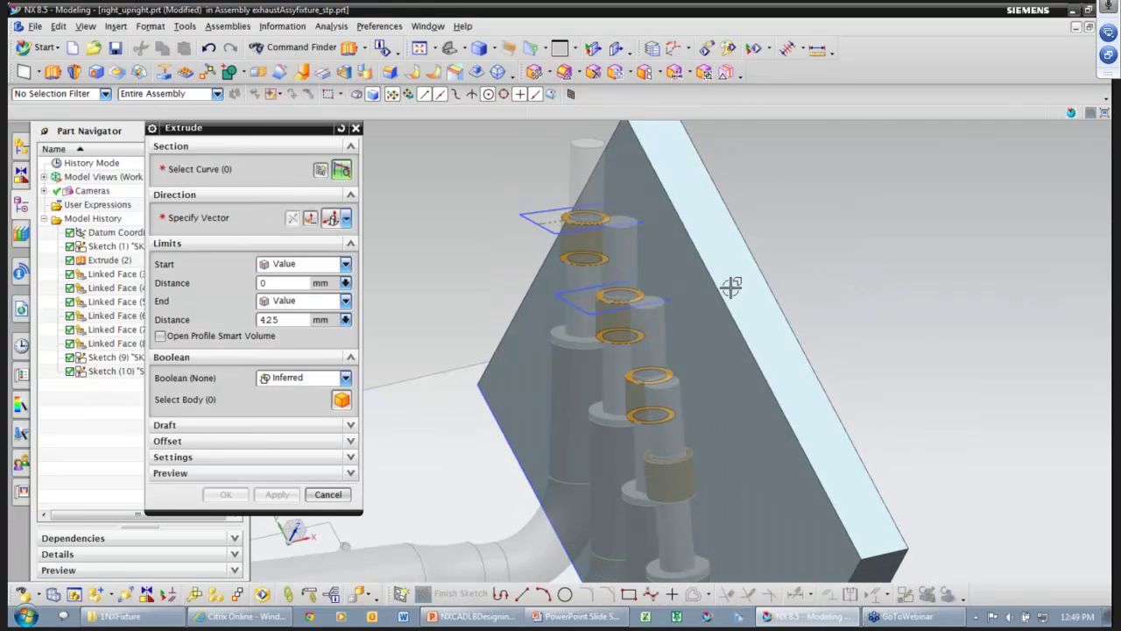
scroll(533, 262, "up", 3)
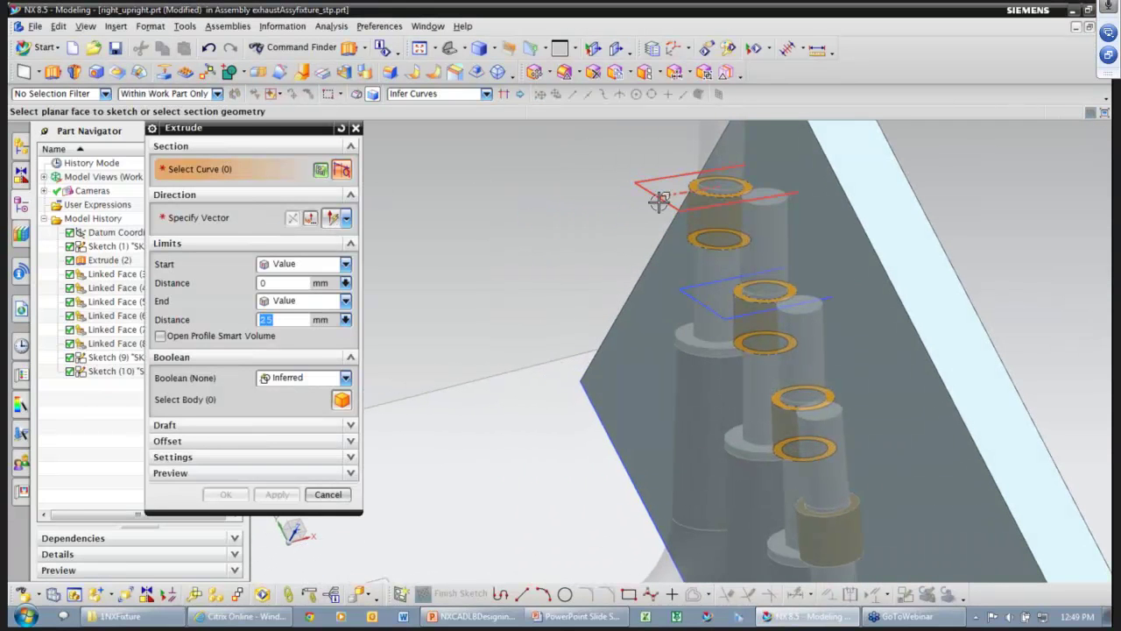
left_click(658, 200)
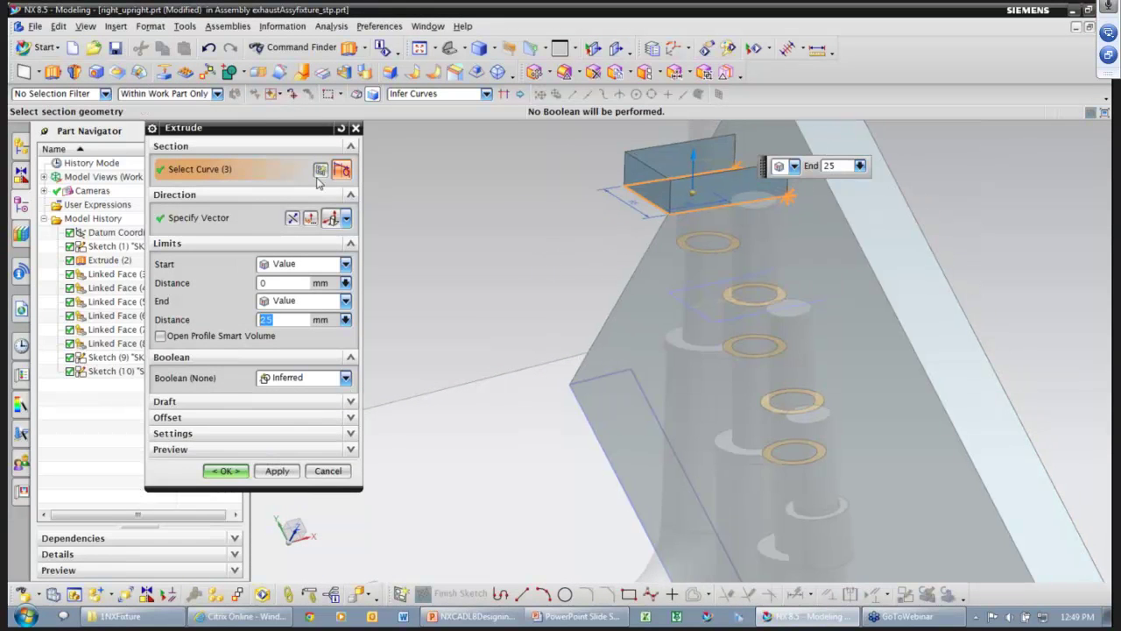
left_click(292, 219)
middle_click_drag(556, 245, 613, 263)
left_click(160, 336)
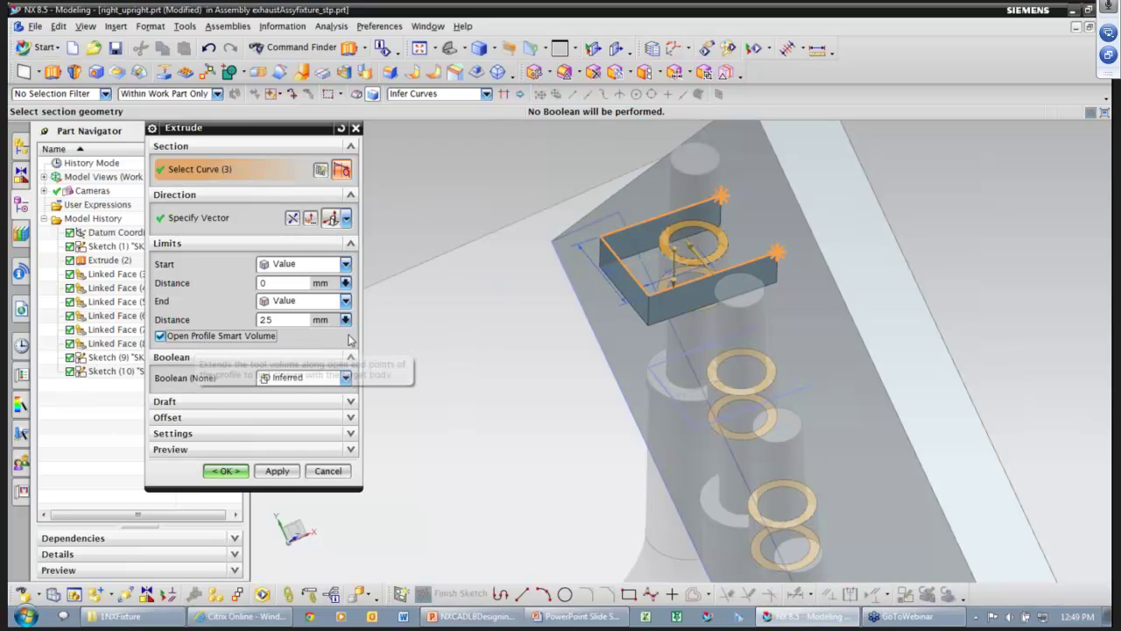
- Set the first arm's extrusion to Unite with the upright plate
left_click(303, 377)
left_click(302, 402)
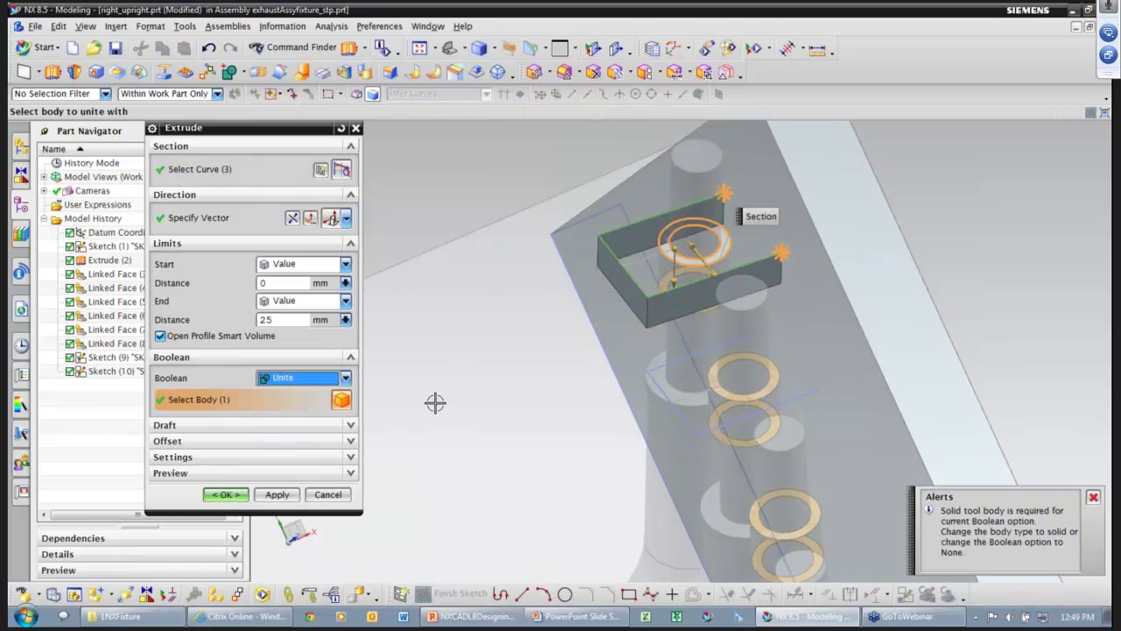
middle_click_drag(832, 374, 853, 374)
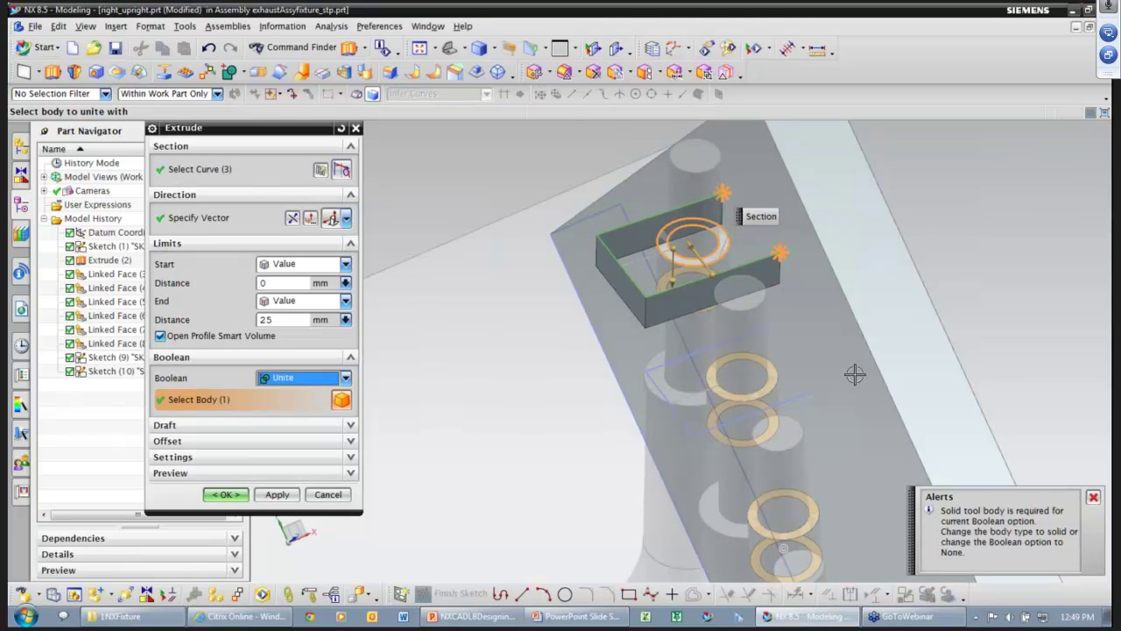
left_click(719, 243, "shift")
left_click(716, 381)
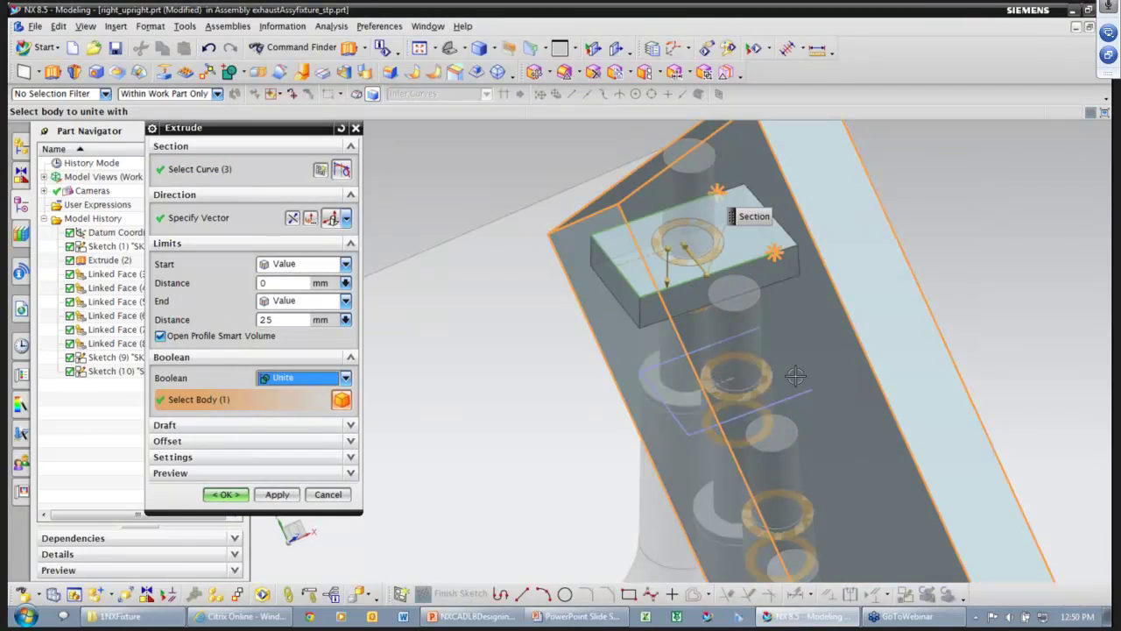
- Add the first bushing's outer circular edge to the extrusion section to form the arm's hole
middle_click_drag(755, 374, 839, 251)
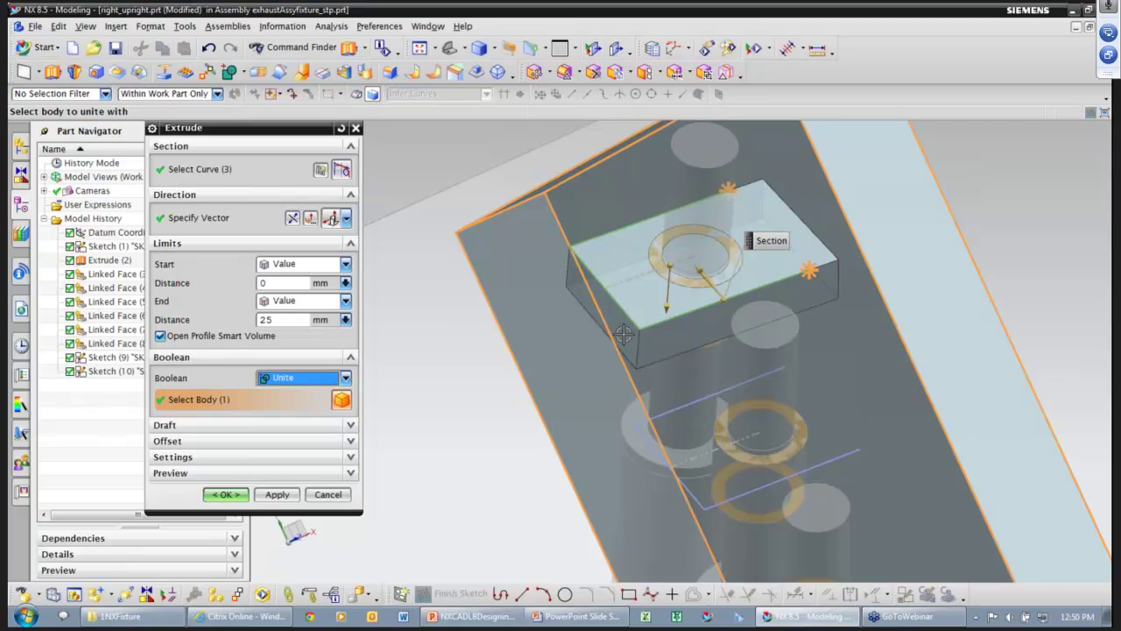
scroll(623, 334, "down", 1)
middle_click_drag(624, 333, 587, 317)
left_click(219, 173)
scroll(569, 267, "up", 2)
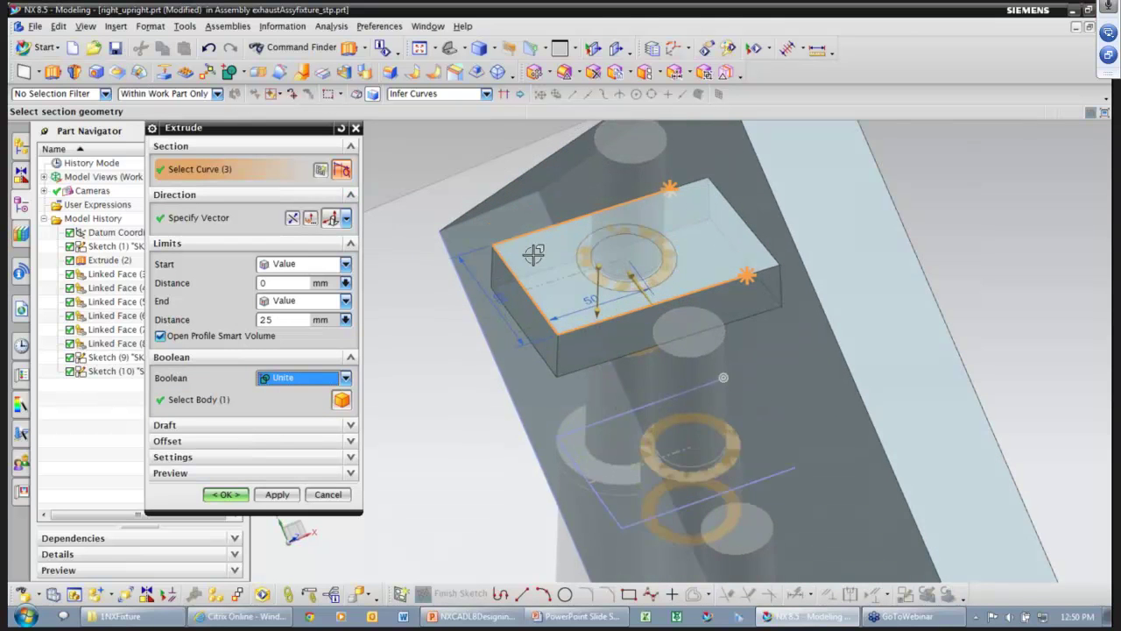
left_click(565, 274)
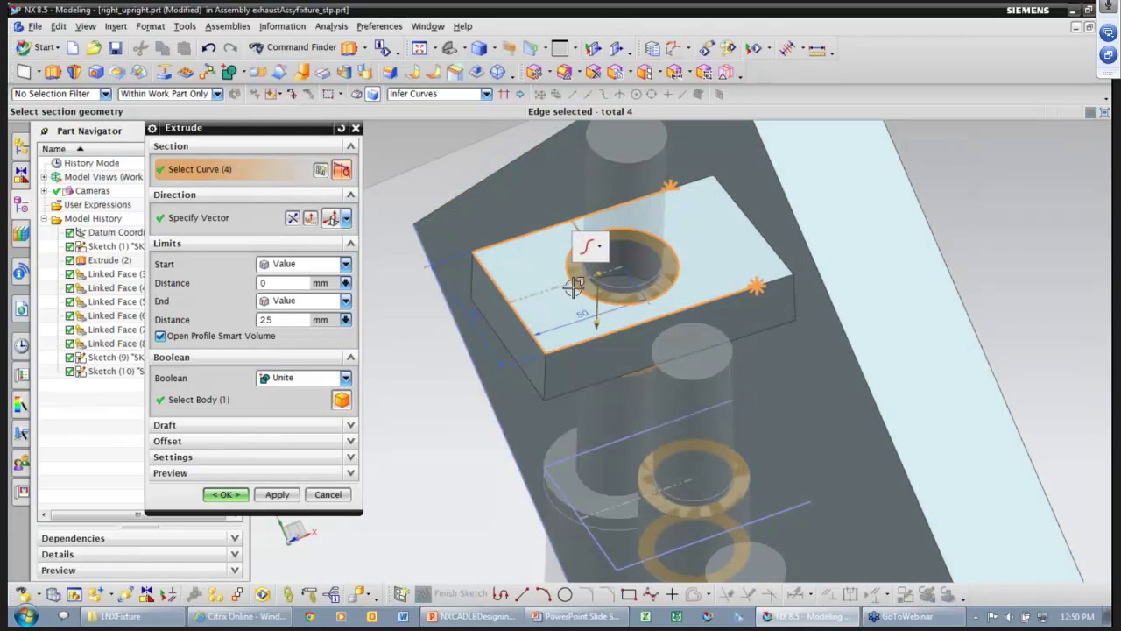
scroll(646, 366, "down", 3)
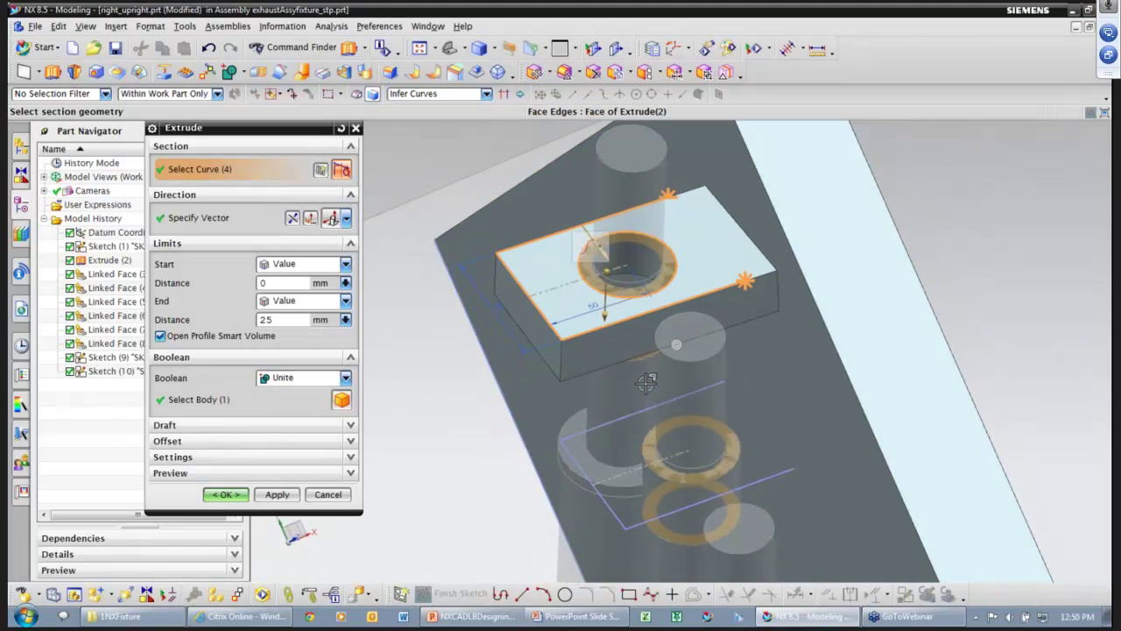
- End the first arm's extrusion Until Extended at the bushing's linked lower face and complete it
middle_click_drag(465, 290, 456, 285)
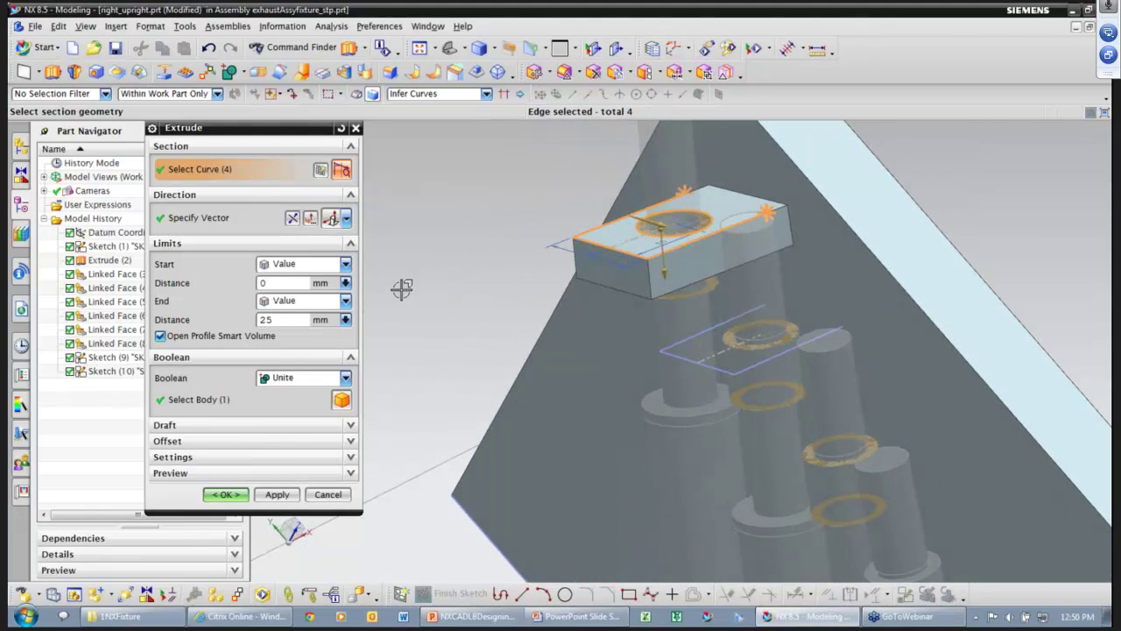
left_click(346, 300)
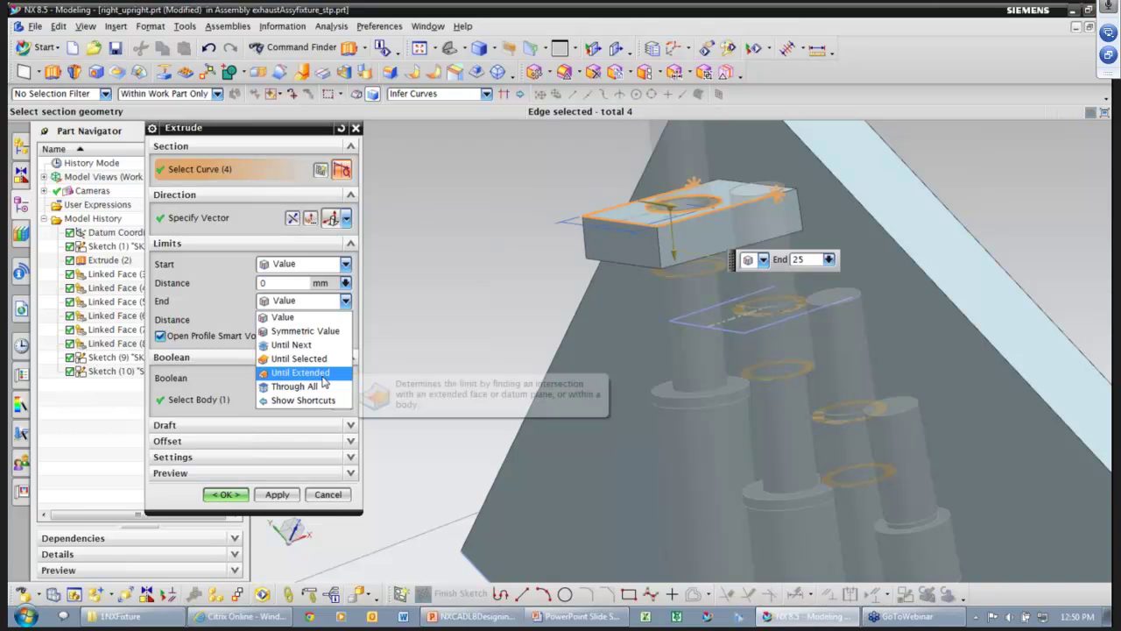
left_click(323, 374)
middle_click_drag(490, 341, 631, 420)
left_click(644, 409)
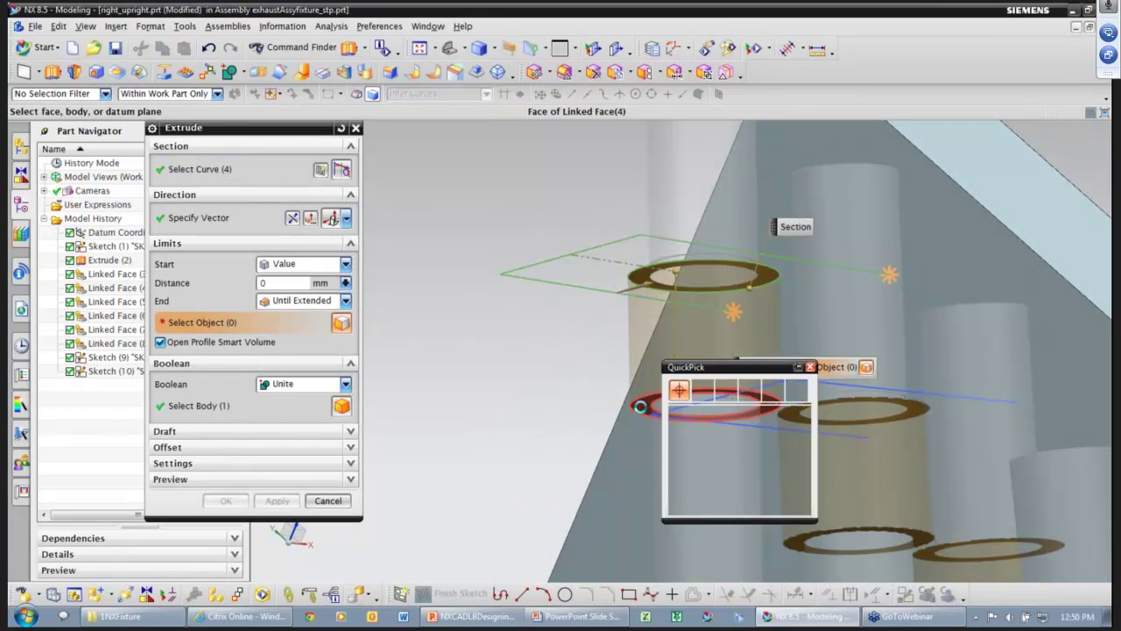
left_click(685, 427)
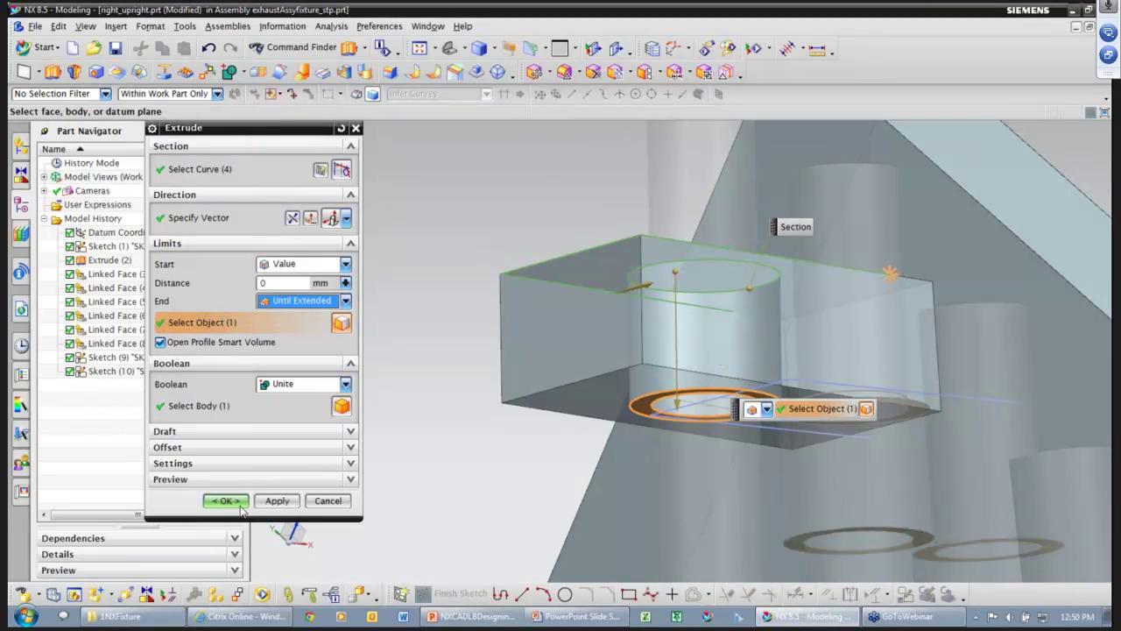
left_click(225, 500)
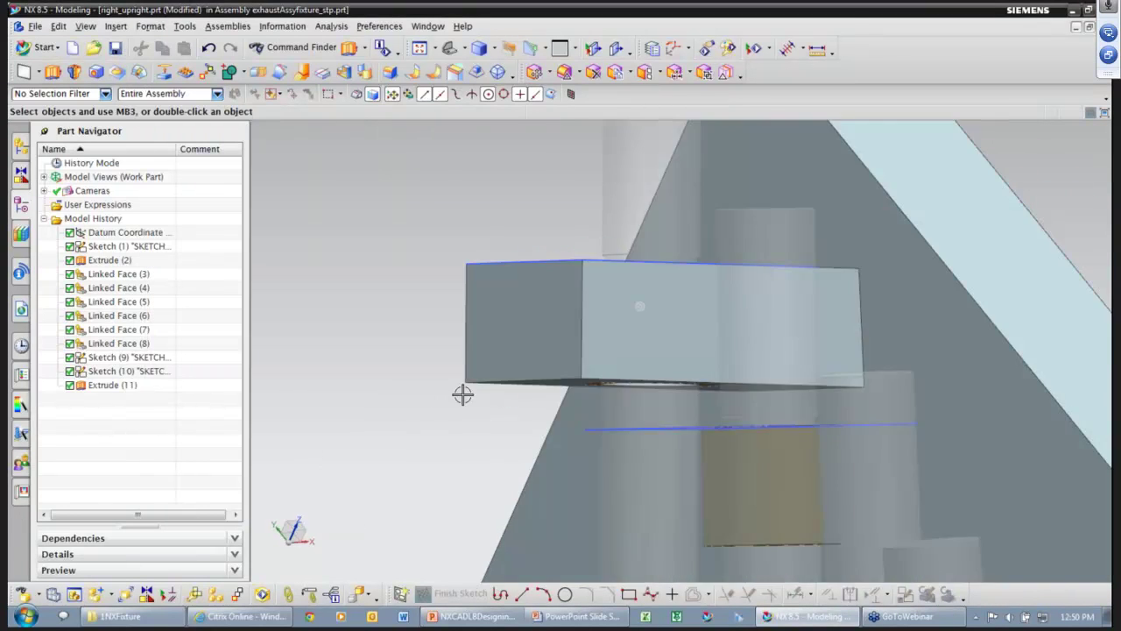
- Extrude the second bushing's open profile in the reversed direction
scroll(505, 366, "down", 4)
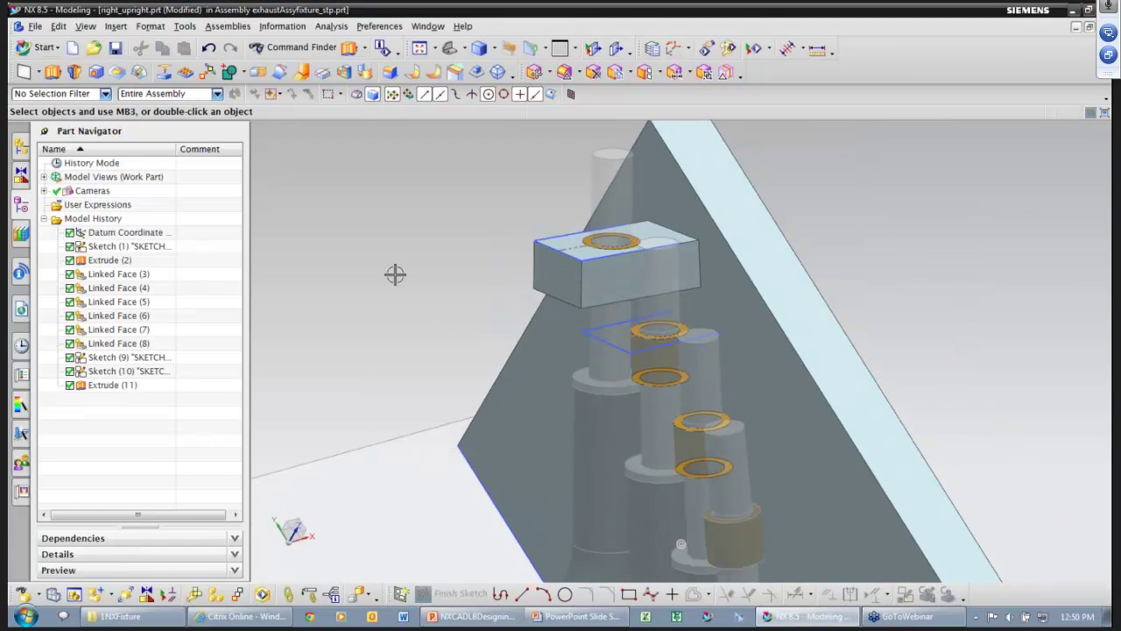
key("x")
scroll(438, 325, "up", 3)
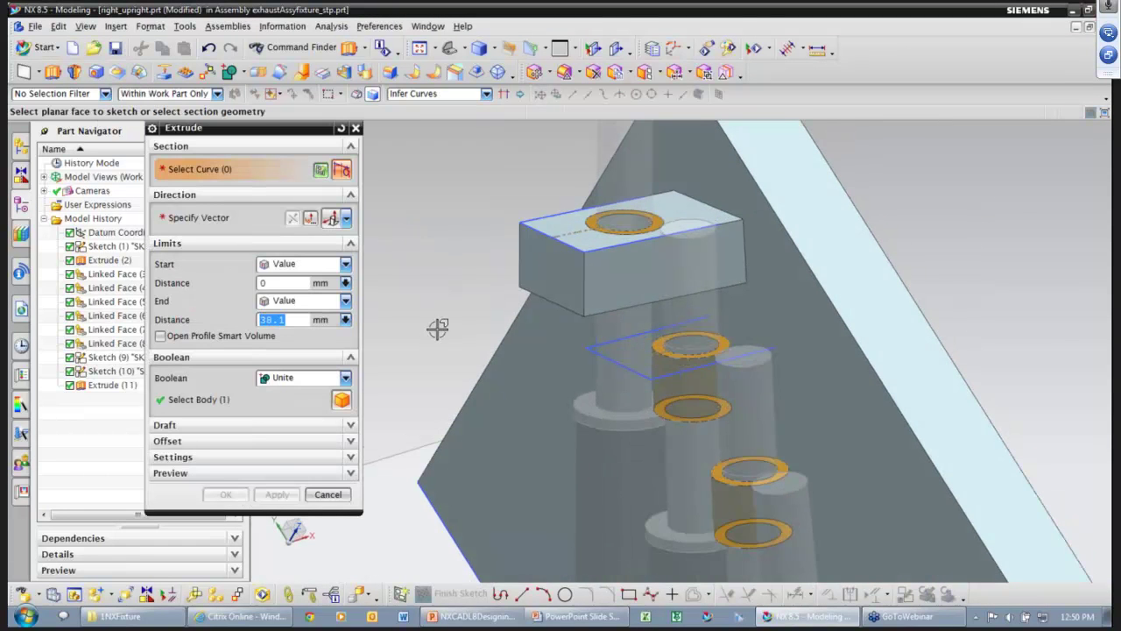
left_click(605, 362)
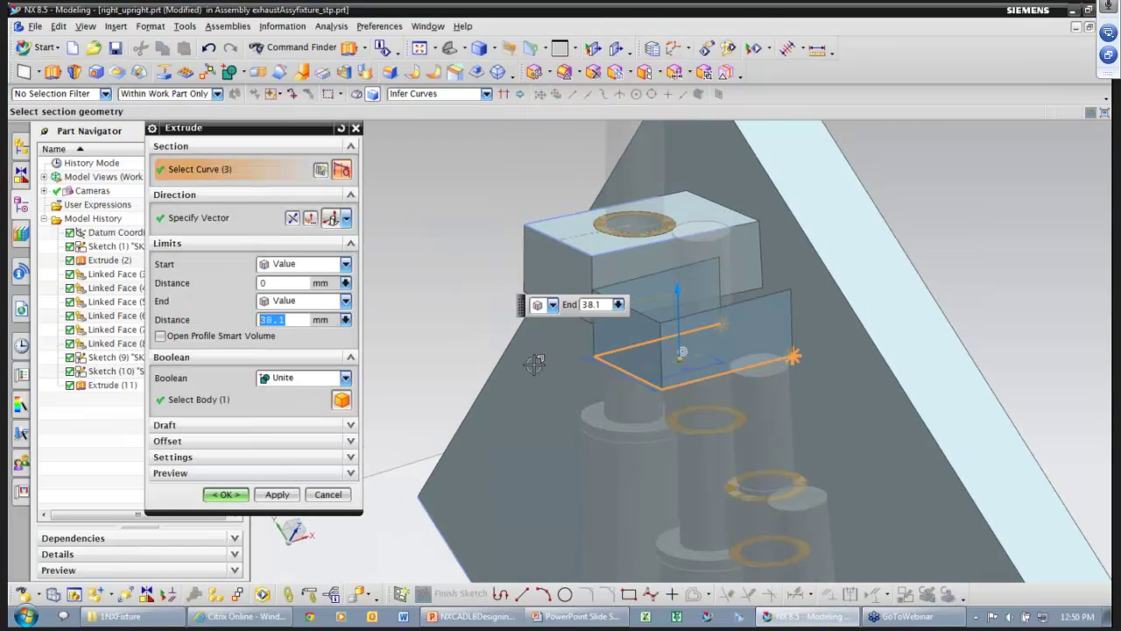
scroll(533, 362, "up", 2)
left_click(292, 218)
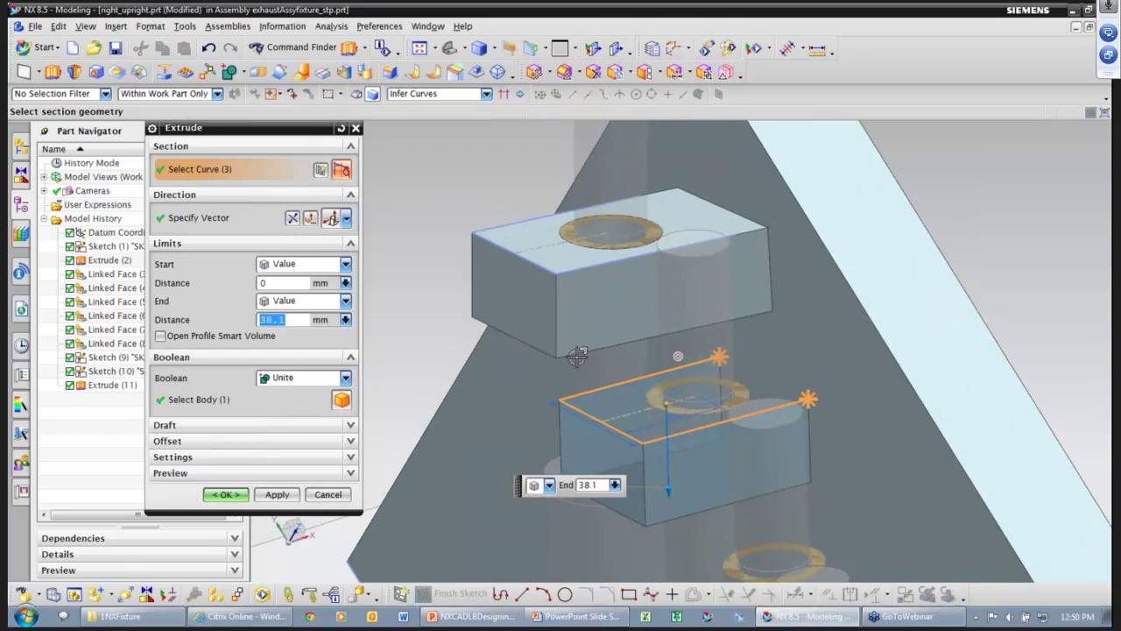
- Add the second bushing's outer circular edge to the section and enable Open Profile Smart Volume
scroll(616, 457, "up", 3)
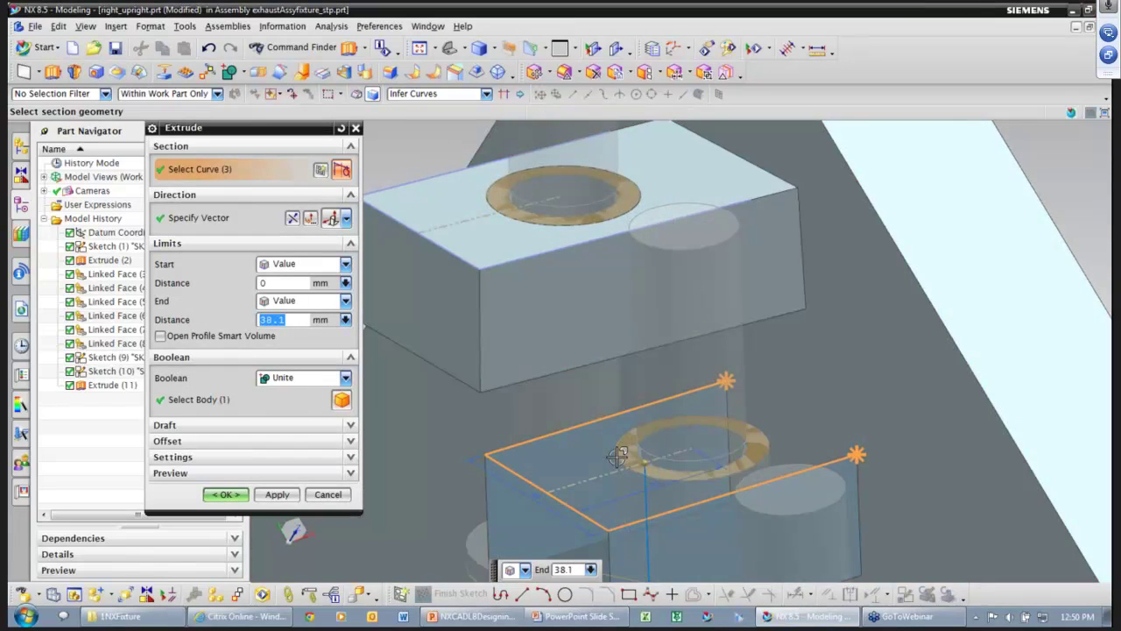
left_click(622, 443)
scroll(548, 451, "down", 1)
scroll(547, 451, "down", 2)
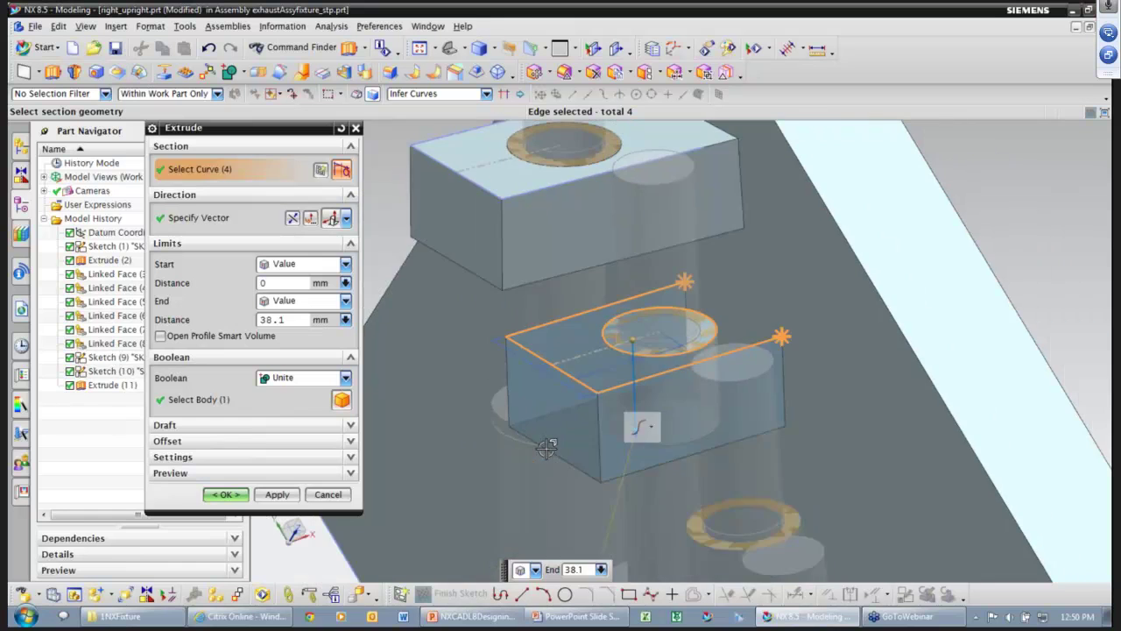
left_click(160, 336)
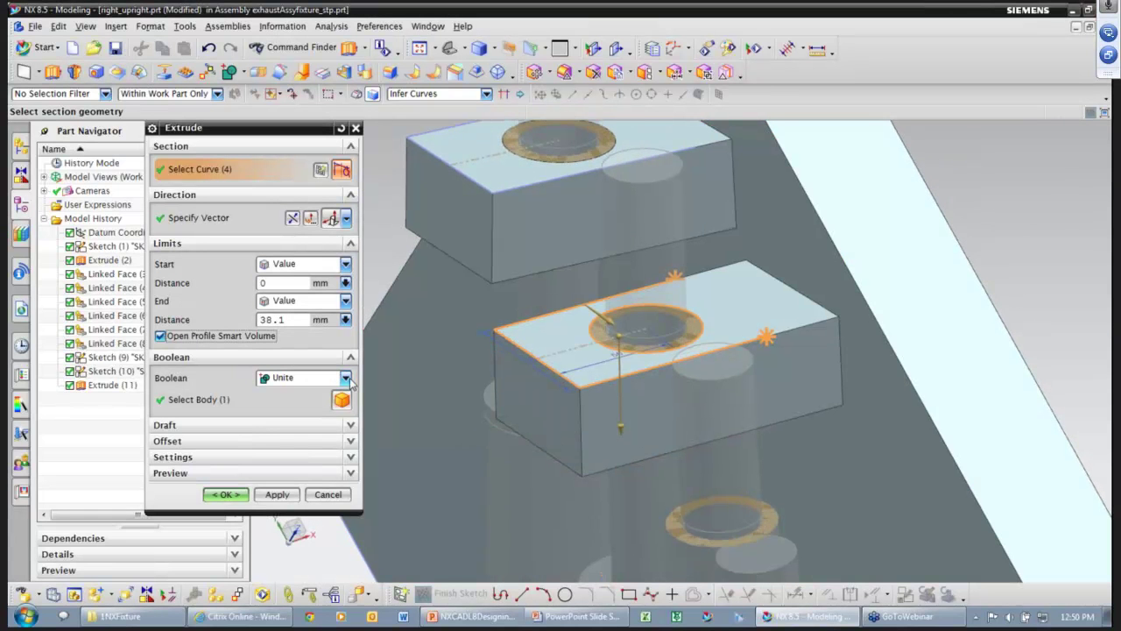
scroll(366, 372, "down", 1)
- End the second arm's extrusion Until Extended at the second bushing's linked lower face and complete it
left_click(346, 301)
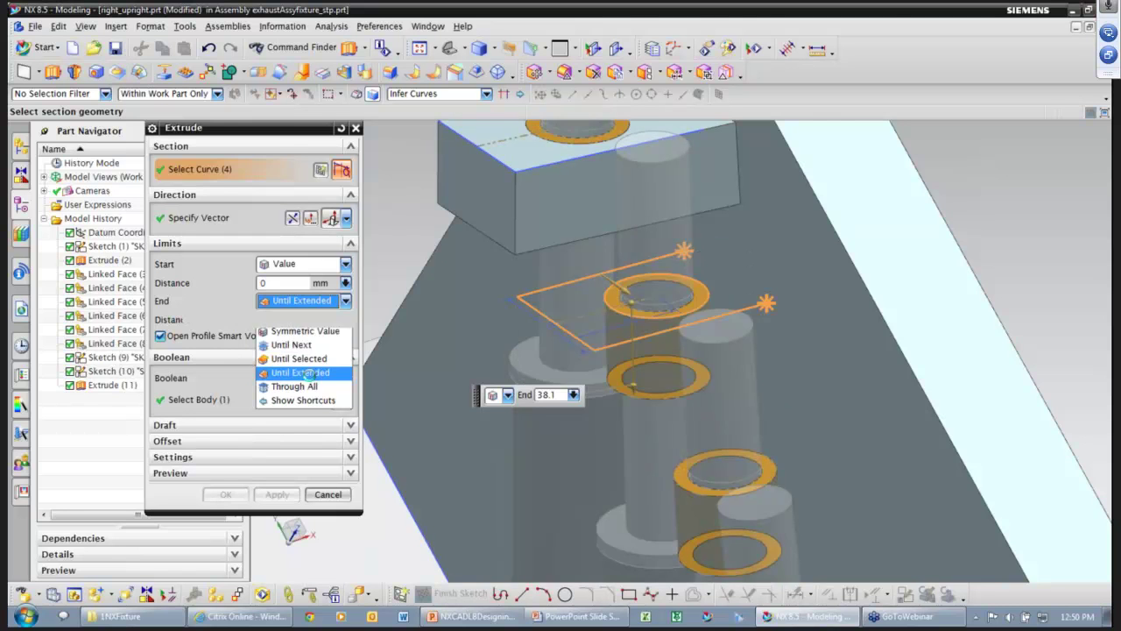
left_click(301, 372)
scroll(641, 386, "up", 5)
middle_click_drag(641, 387, 655, 197)
left_click(656, 189)
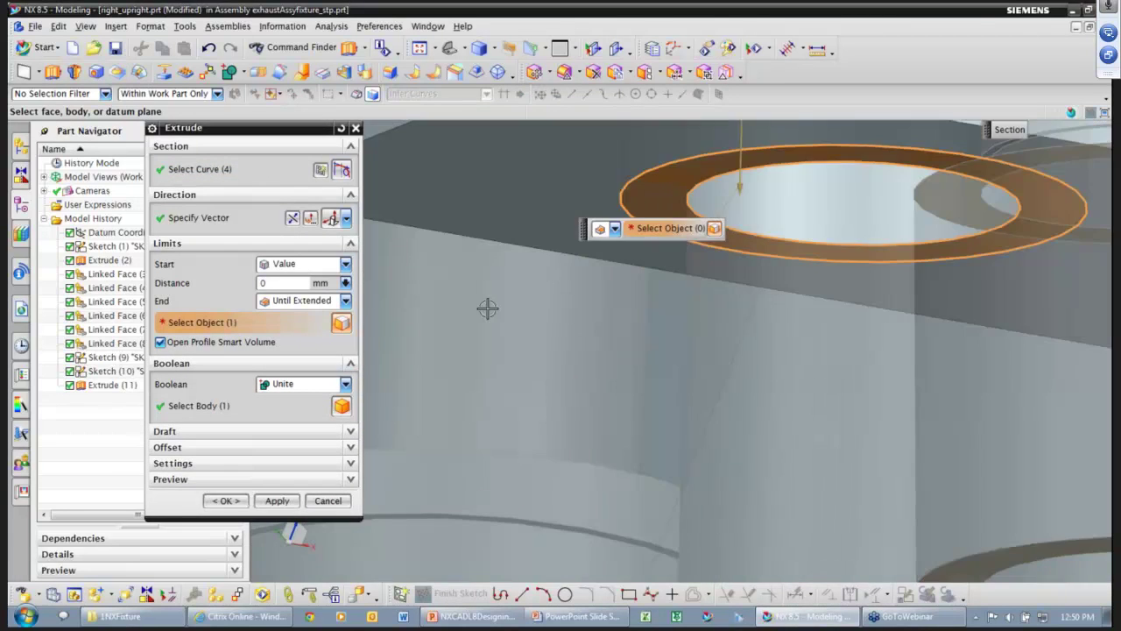
middle_click(382, 428)
scroll(421, 402, "down", 4)
middle_click_drag(275, 281, 339, 303)
scroll(569, 300, "down", 3)
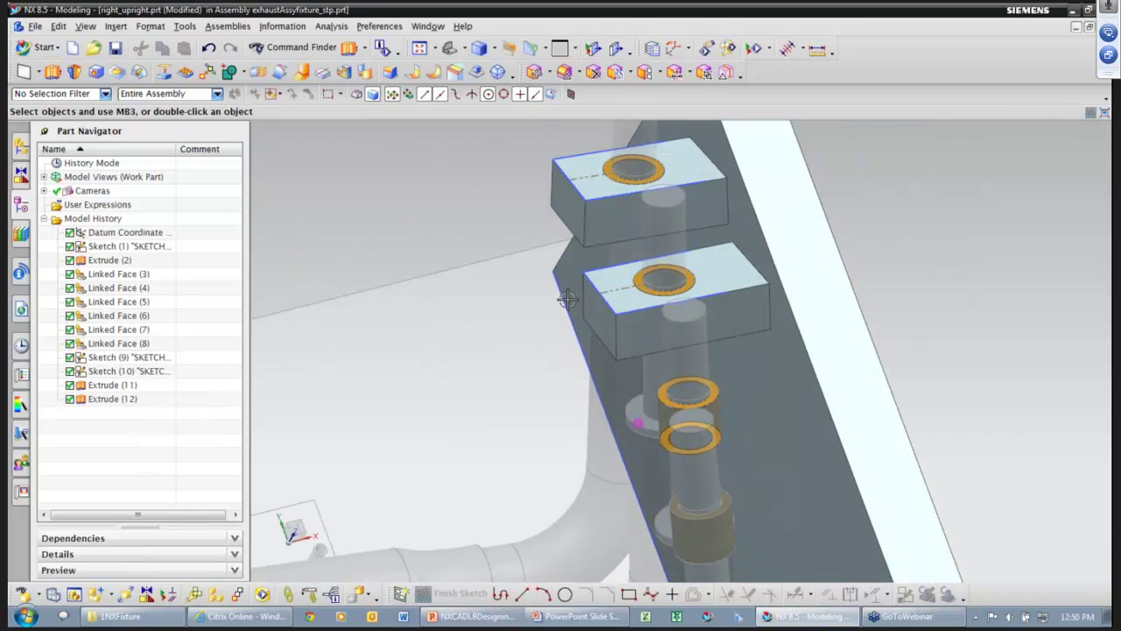
- Make the top assembly exhaustAssyfixture_stp the work part
left_click(25, 148)
scroll(238, 368, "up", 10)
double_click(121, 177)
middle_click_drag(644, 267, 604, 220)
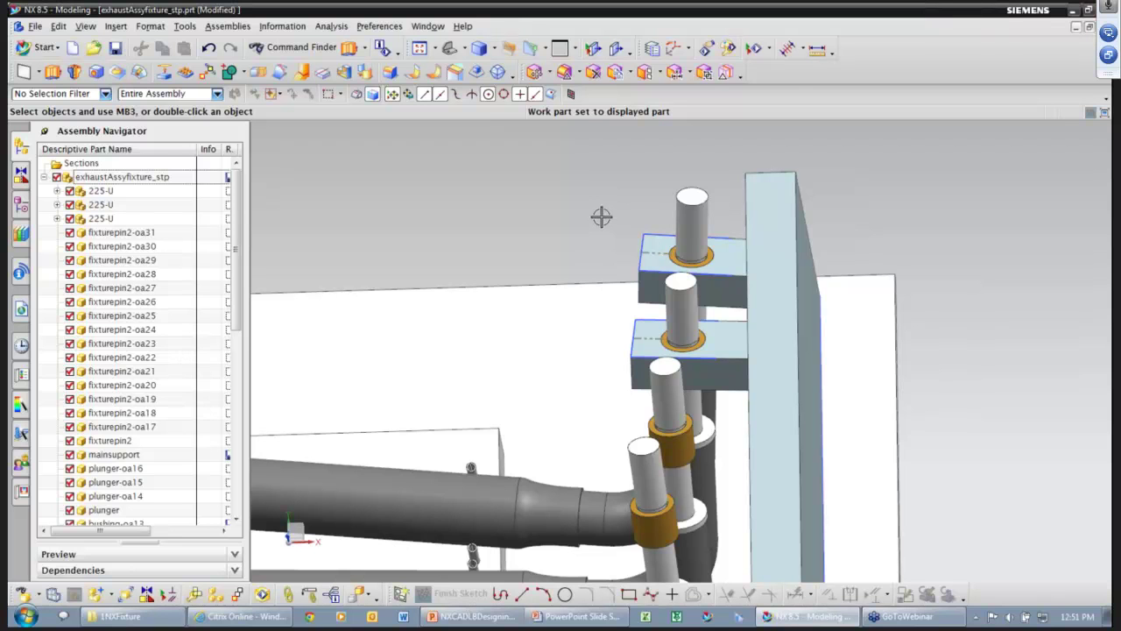
middle_click_drag(600, 217, 562, 174)
- Make the first arm's bushing the work part and move its lower end face by 8 mm
scroll(590, 248, "up", 3)
double_click(544, 212)
left_click(536, 77)
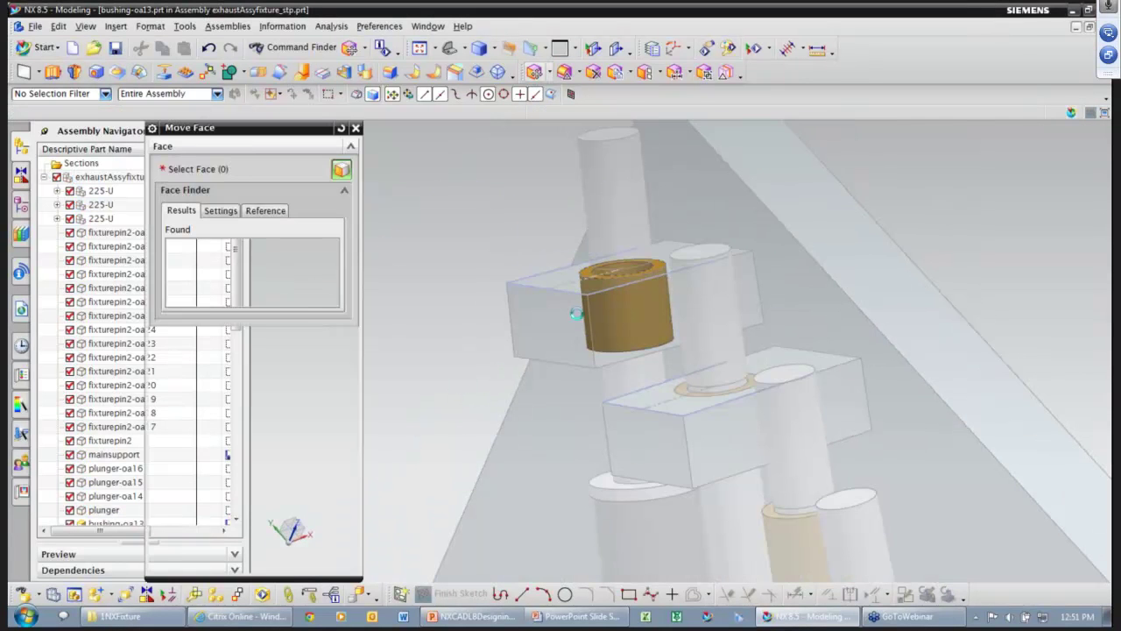
middle_click_drag(576, 316, 599, 376)
left_click(599, 376)
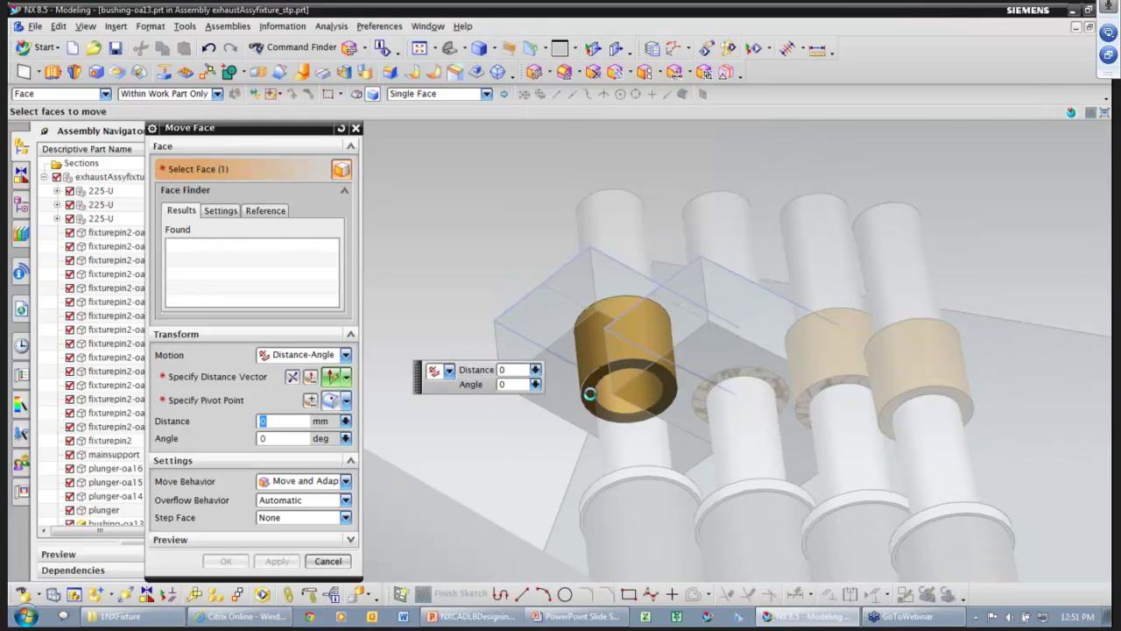
scroll(540, 328, "up", 2)
middle_click_drag(535, 346, 563, 254)
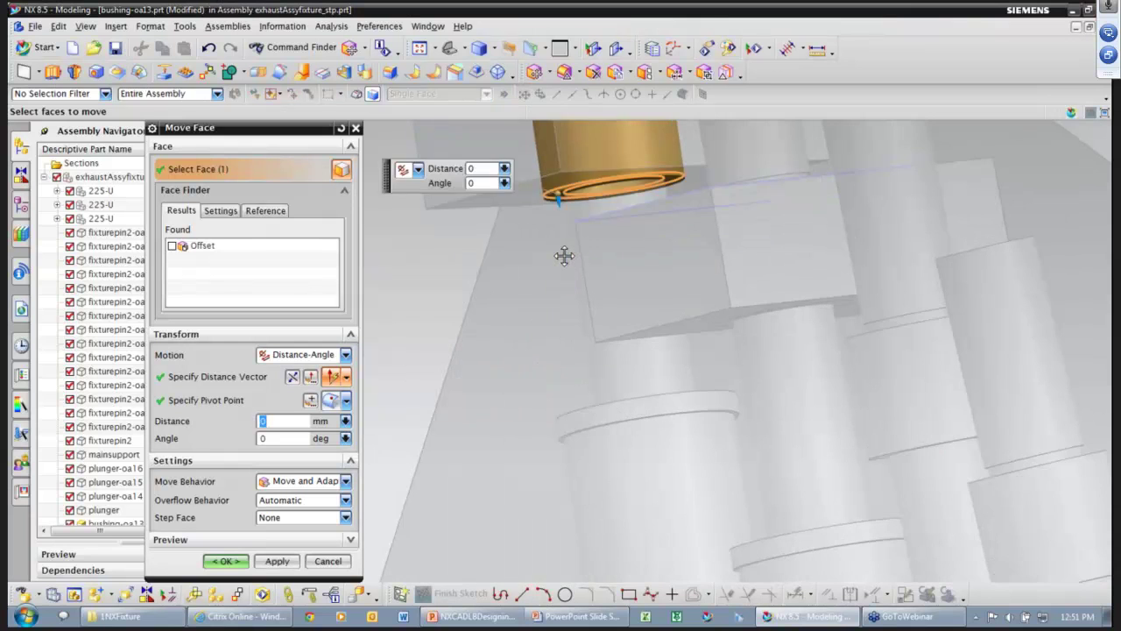
type("8")
key("Return")
left_click(226, 560)
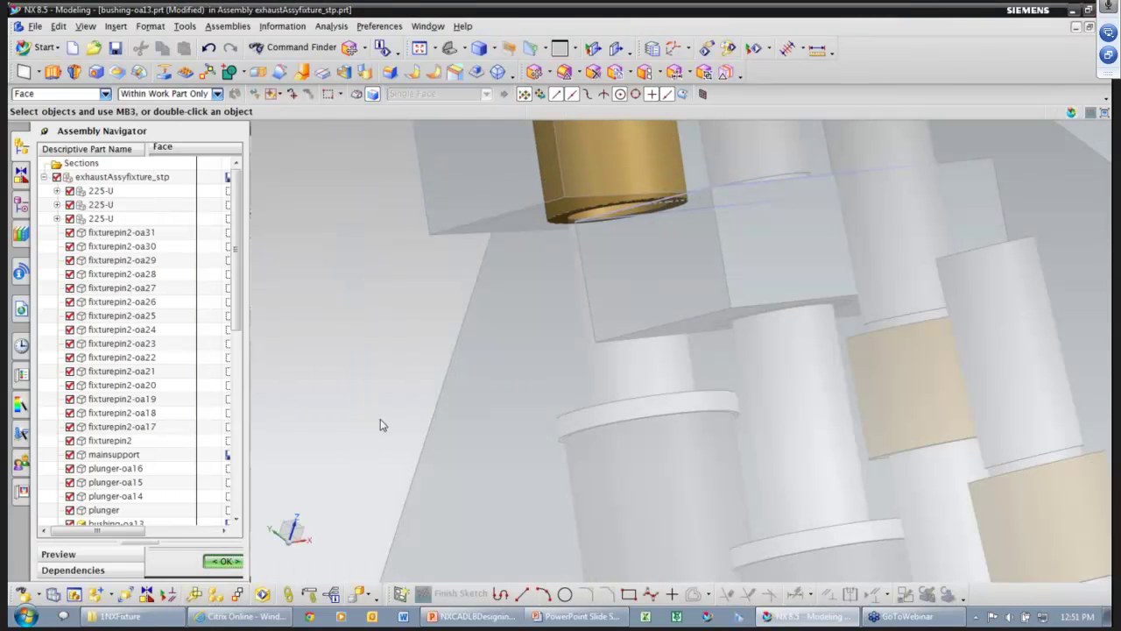
- Make exhaustAssyfixture_stp the work part again and select the uppermost straight exhaust tube
middle_click_drag(508, 333, 591, 224)
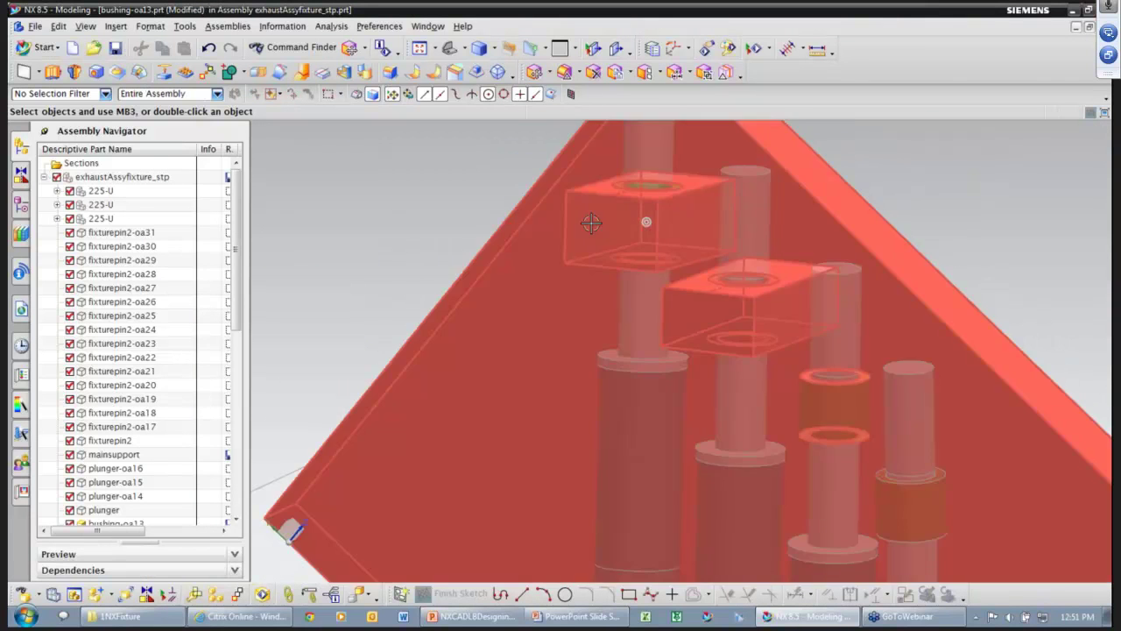
double_click(148, 178)
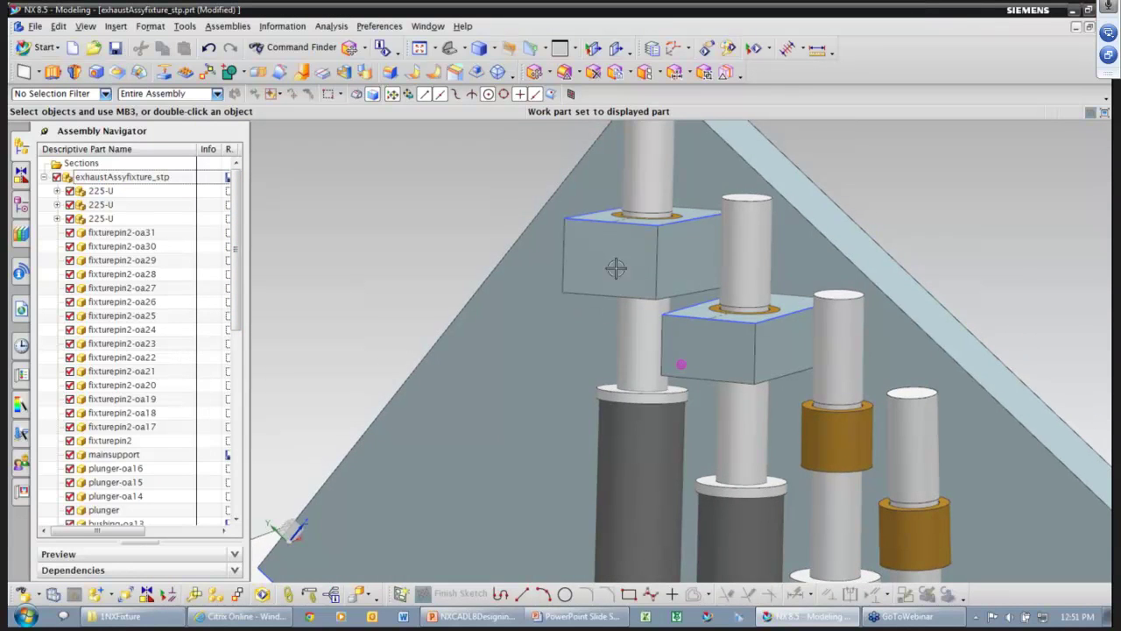
scroll(471, 271, "down", 2)
middle_click_drag(470, 271, 437, 384)
left_click(435, 390)
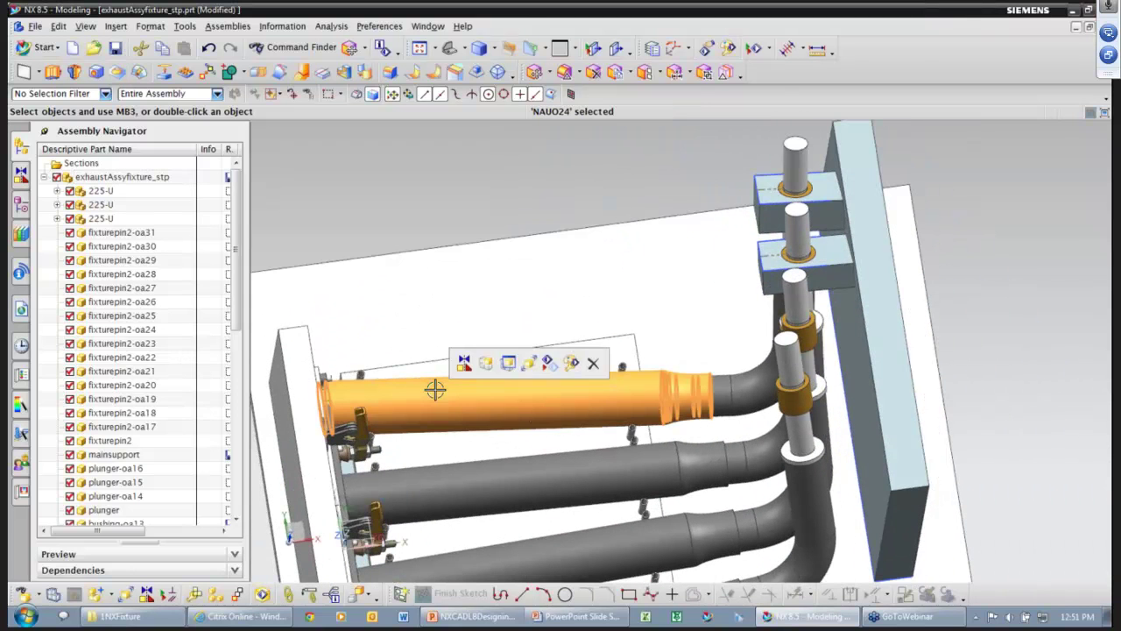
- Move the uppermost exhaust tube, its bend, plunger-oa16 and bushing-oa13 together a short distance toward the upright with dynamic Move Component
left_click(747, 375)
middle_click_drag(763, 342, 784, 317)
left_click(769, 185)
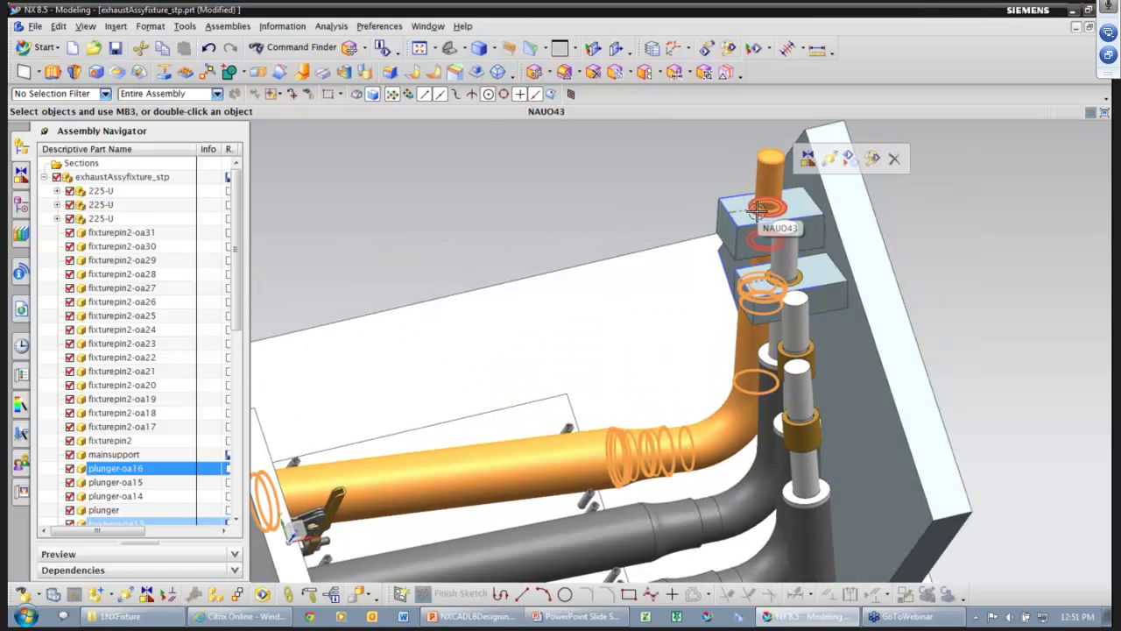
left_click(759, 209)
middle_click_drag(581, 218, 578, 222)
left_click(123, 594)
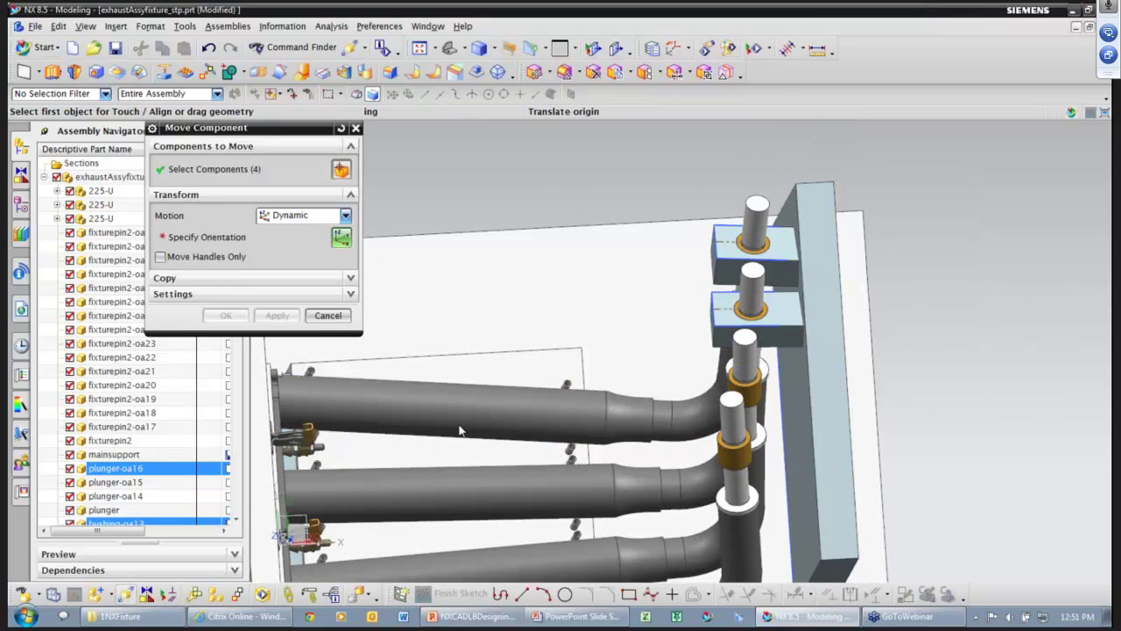
left_click_drag(599, 317, 618, 317)
left_click(226, 316)
middle_click_drag(799, 318, 753, 295)
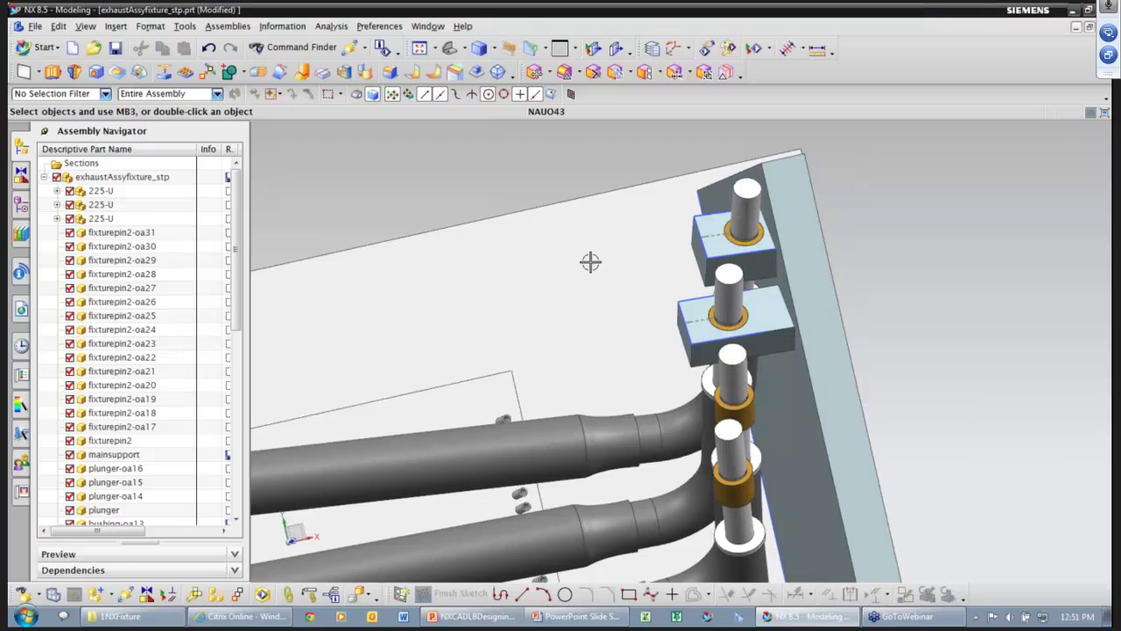
- Hide the fixture pins from fixturepin-oa10 through fixturepin
middle_click_drag(583, 260, 931, 296)
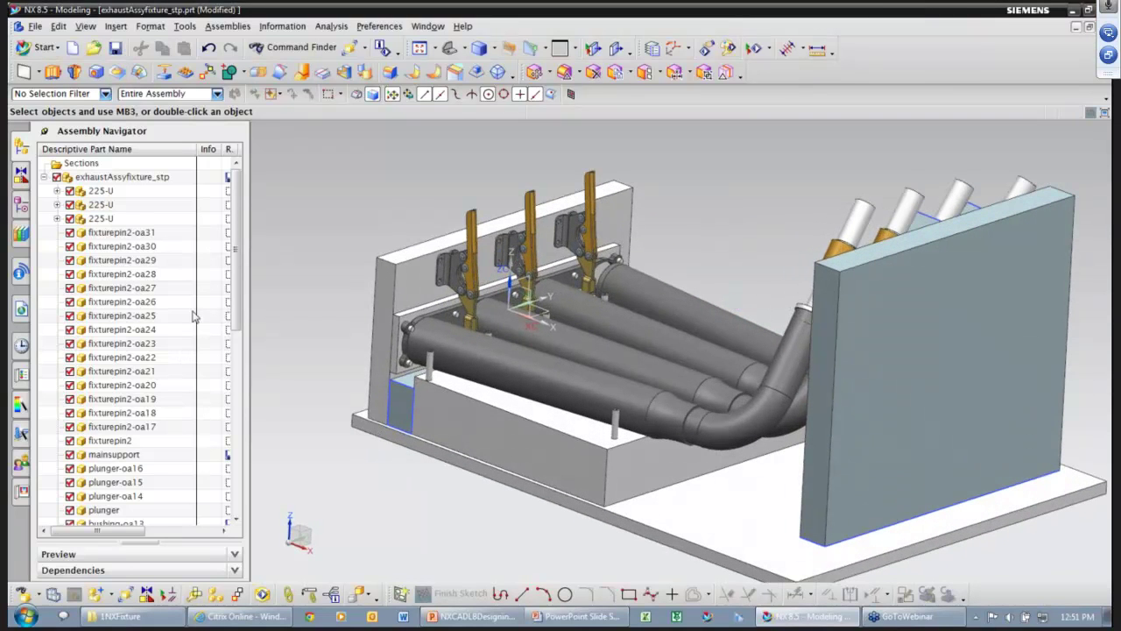
scroll(235, 255, "down", 7)
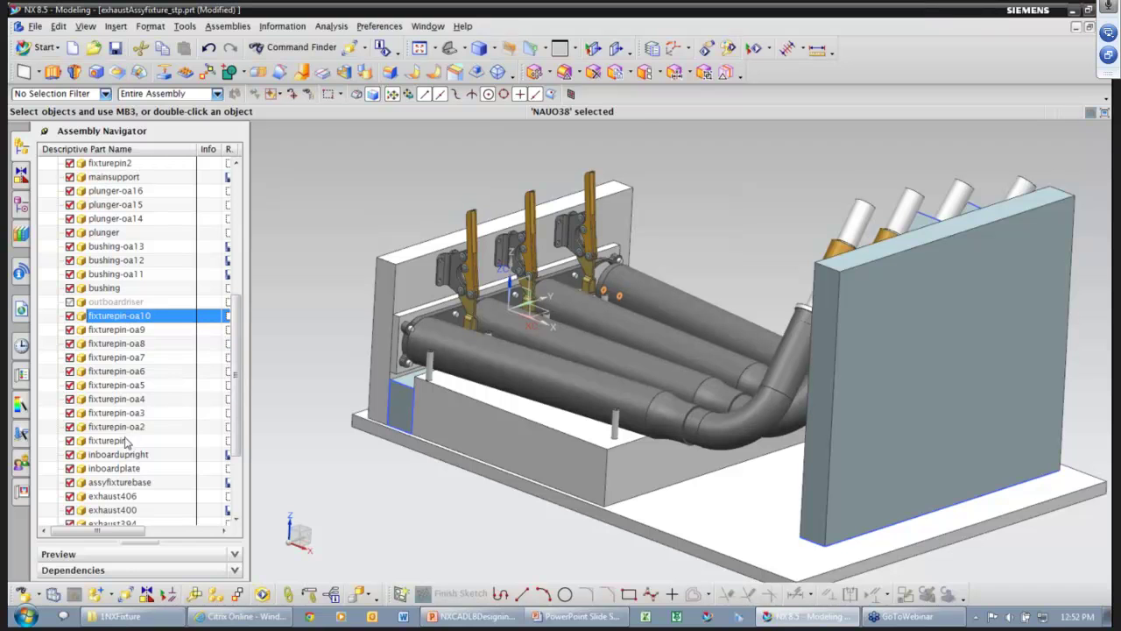
left_click(125, 440, "ctrl")
left_click(144, 317)
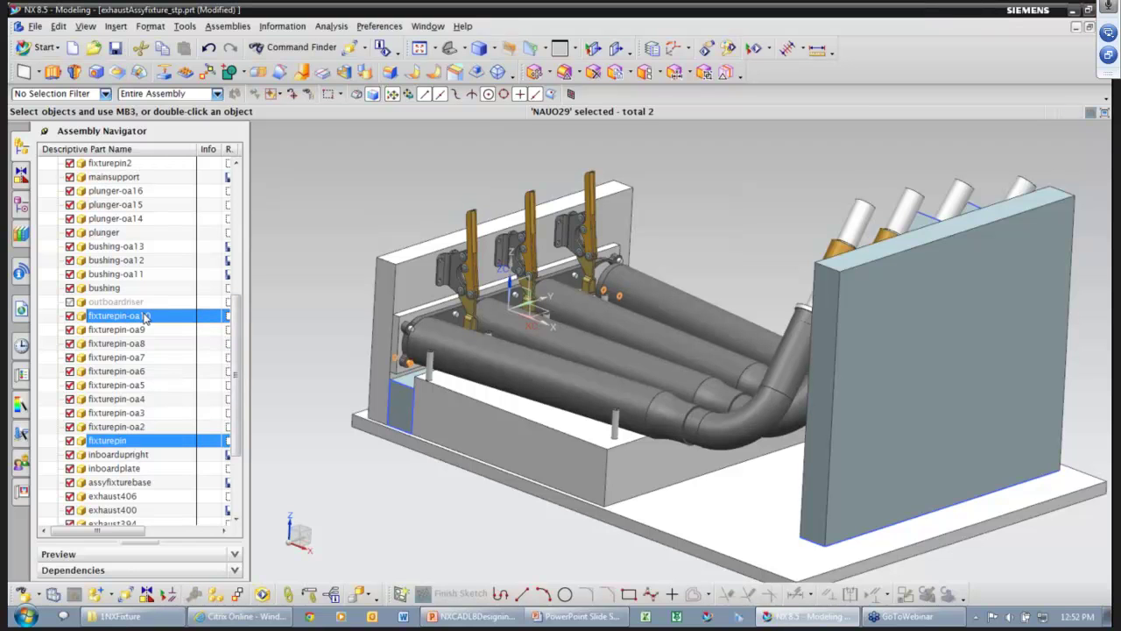
left_click(131, 439, "shift")
right_click(132, 440)
mouse_move(225, 358)
left_click(302, 358)
- Make the inboardplate component the work part
mouse_move(394, 364)
middle_mouse_down()
mouse_move(421, 334)
mouse_move(490, 307)
mouse_move(413, 319)
mouse_move(429, 393)
mouse_move(491, 348)
mouse_move(385, 334)
middle_mouse_up()
left_click(390, 337)
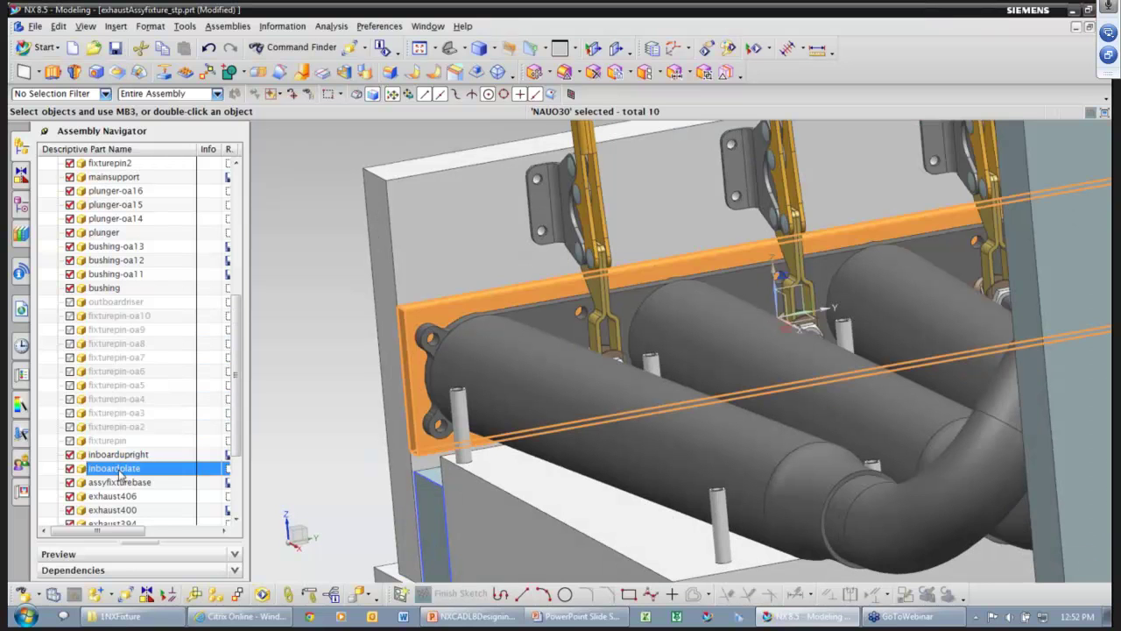
double_click(141, 469)
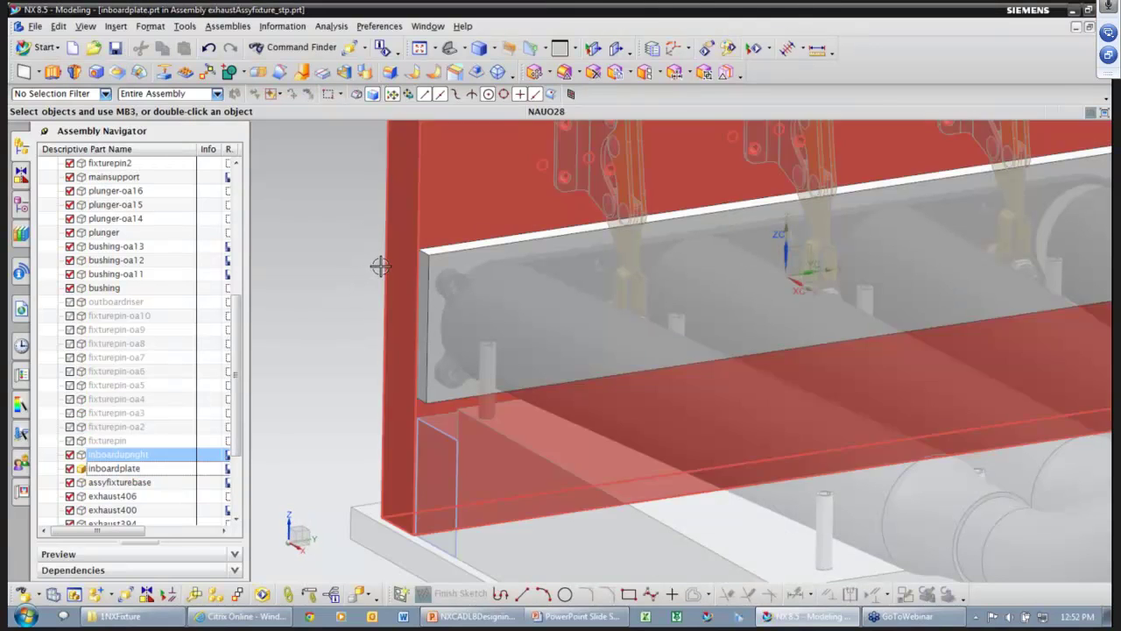
- Link the exhaust flange's upper corner hole edge into inboardplate as a WAVE composite curve
left_click(288, 595)
left_click(316, 168)
left_click(295, 183)
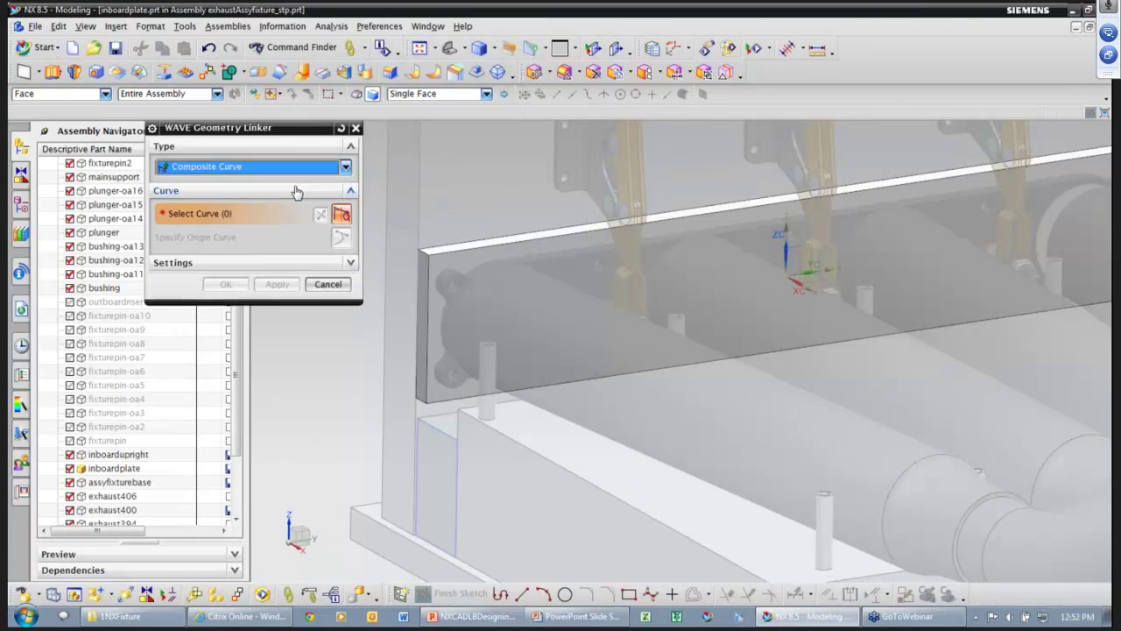
middle_click_drag(388, 338, 444, 402)
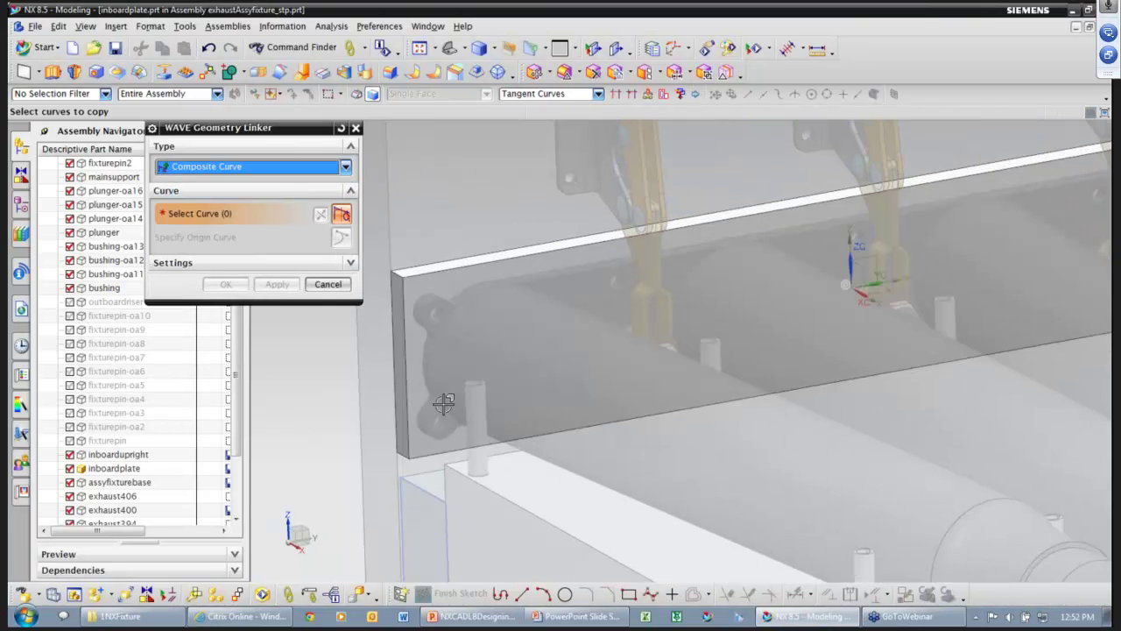
scroll(443, 377, "up", 5)
left_click(451, 410)
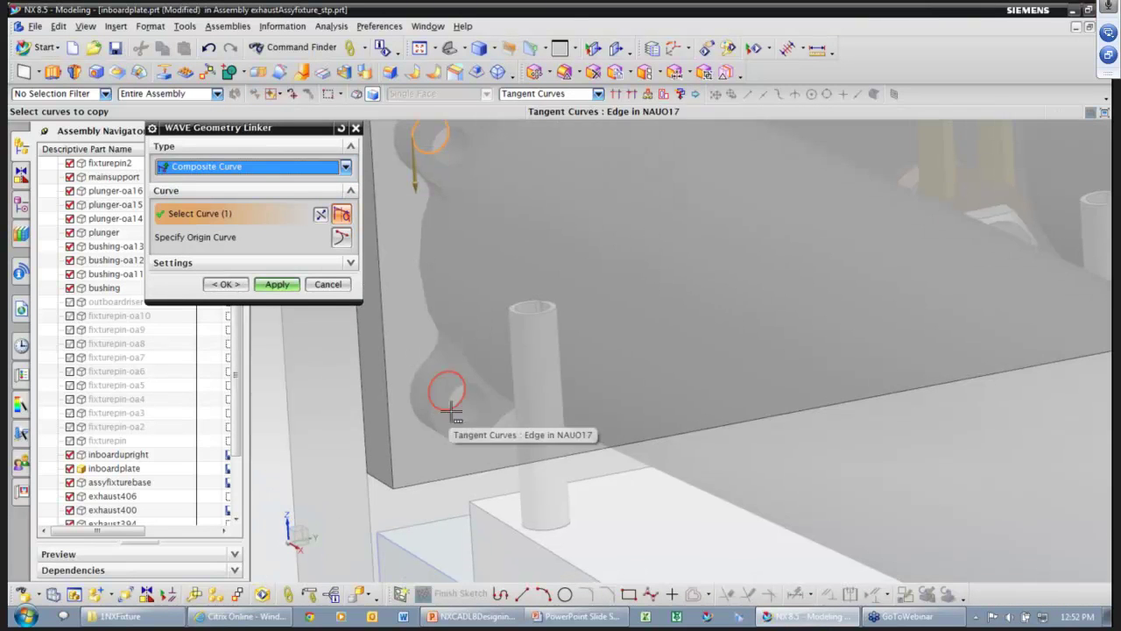
left_click(281, 287)
- Link the flange's lower corner hole edge and the next upper hole's edge into inboardplate as one WAVE composite curve
left_click(453, 408)
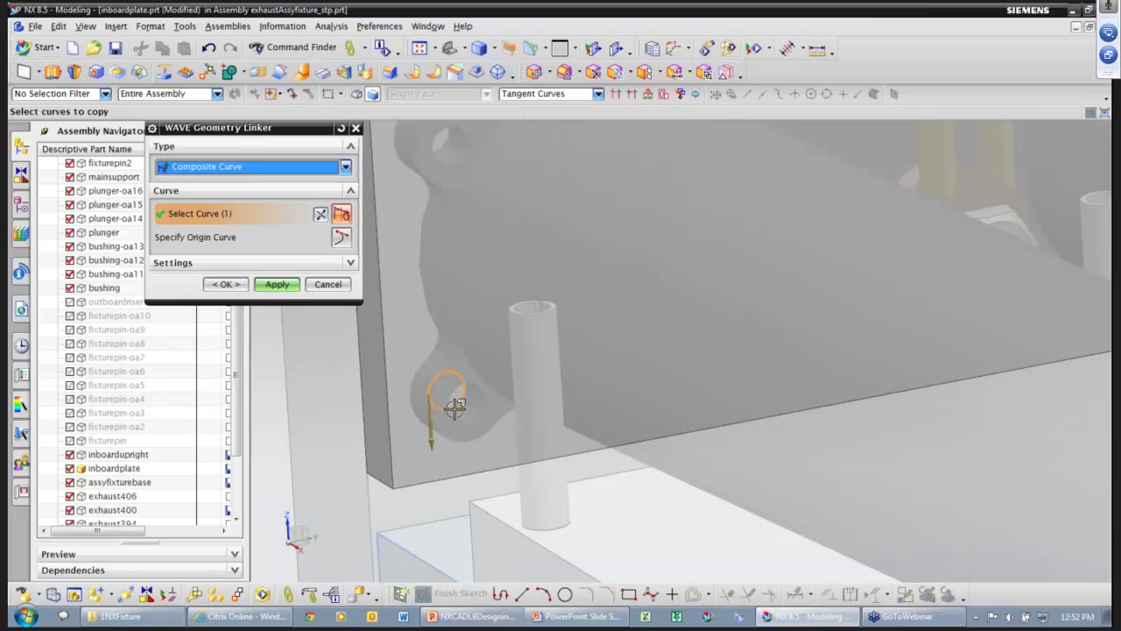
middle_click_drag(457, 408, 706, 265)
left_click(539, 261)
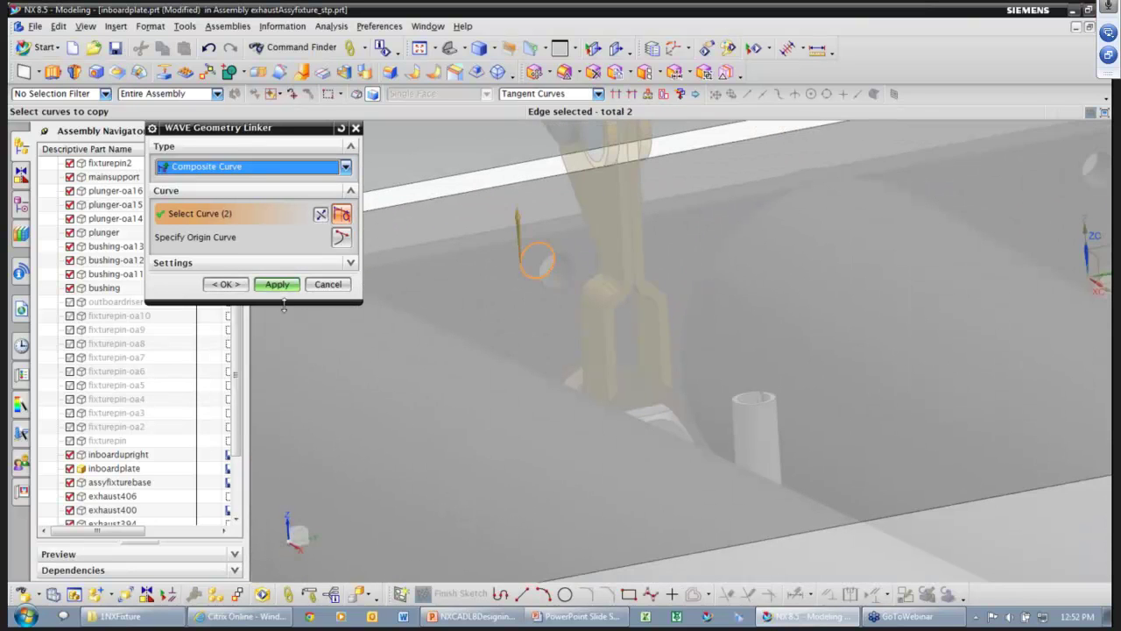
left_click(230, 284)
- Examine the linked composite curves in inboardplate's model history and on the plate
scroll(493, 334, "down", 4)
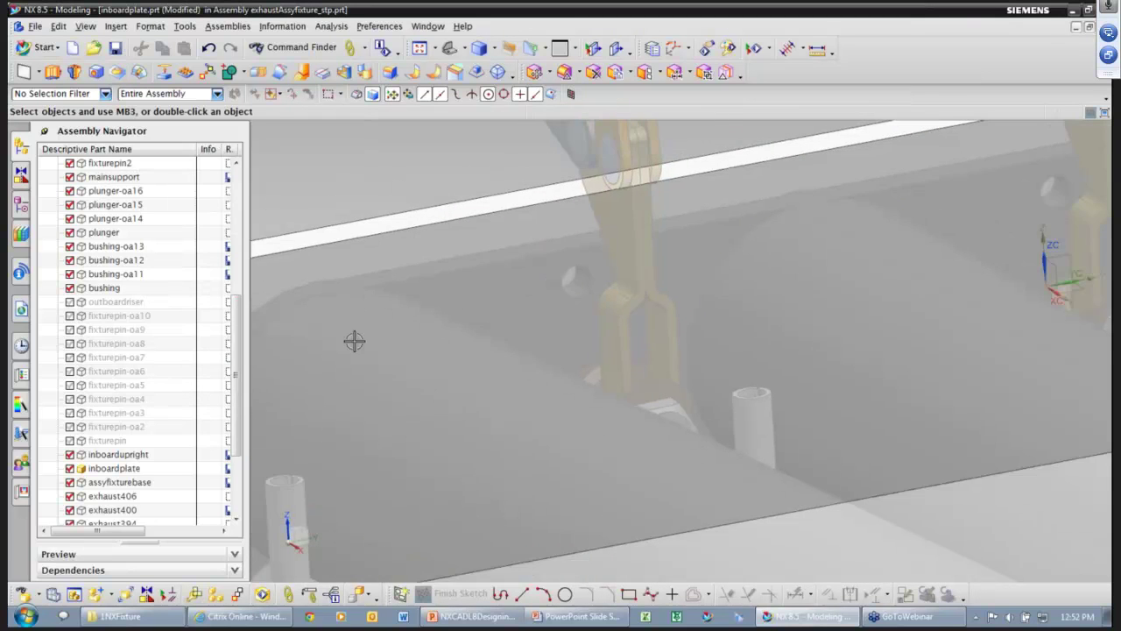
left_click(21, 206)
left_click(112, 246)
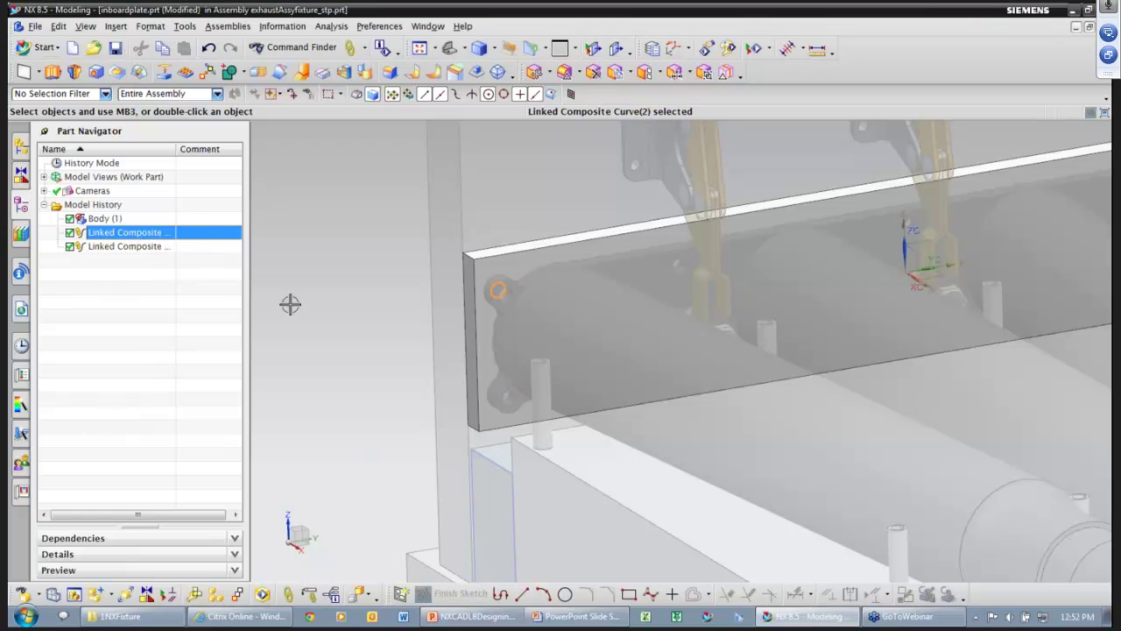
left_click(21, 174)
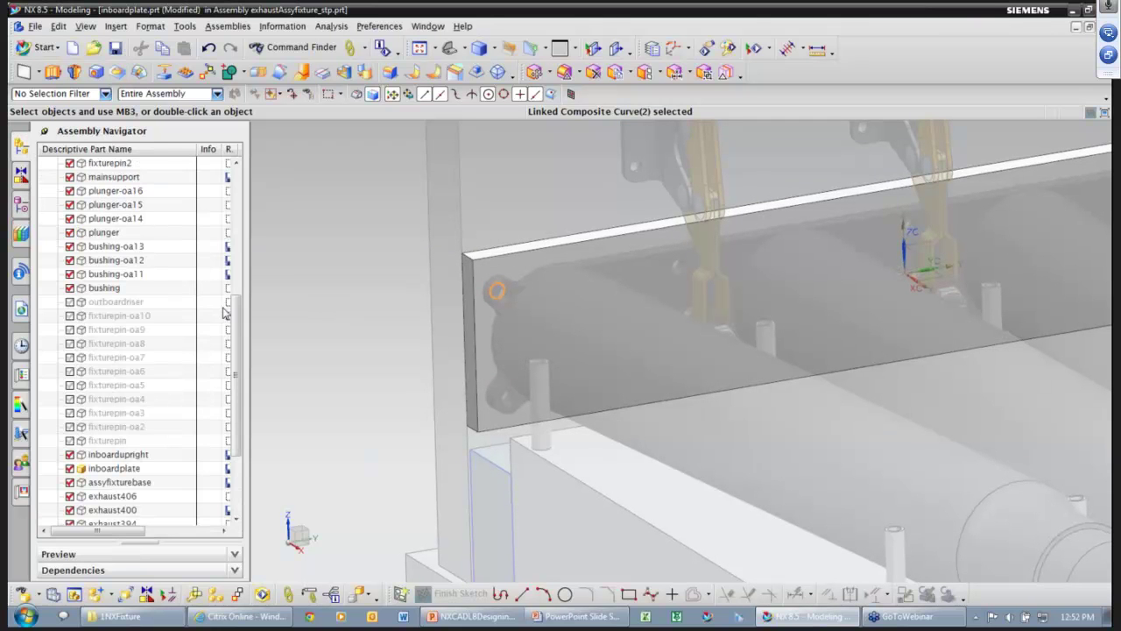
left_click_drag(236, 315, 236, 288)
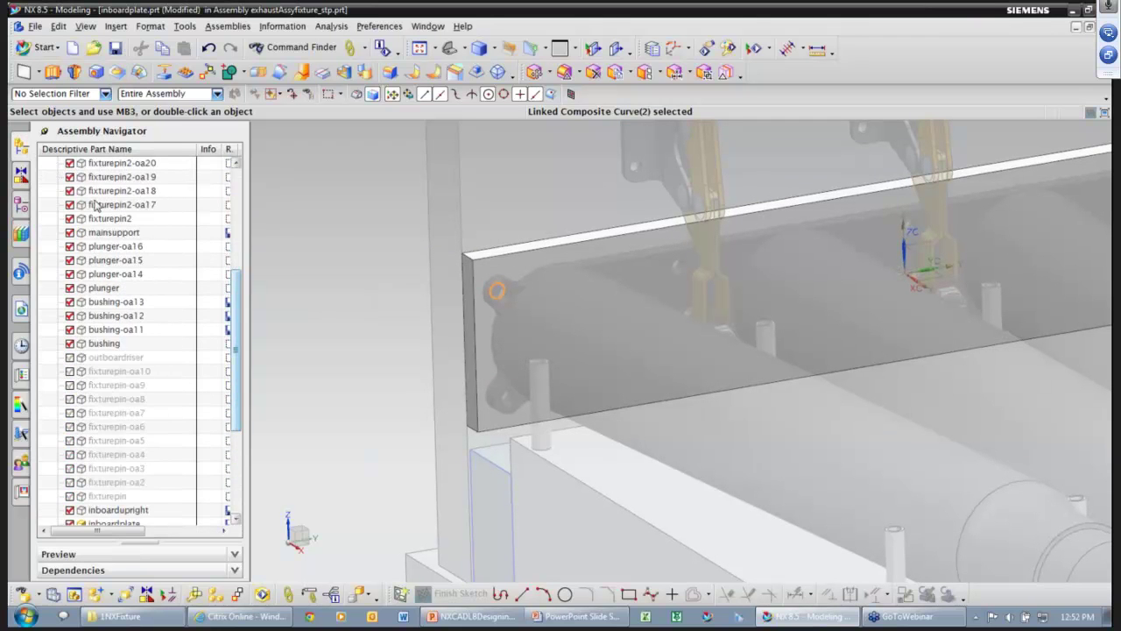
left_click(14, 207)
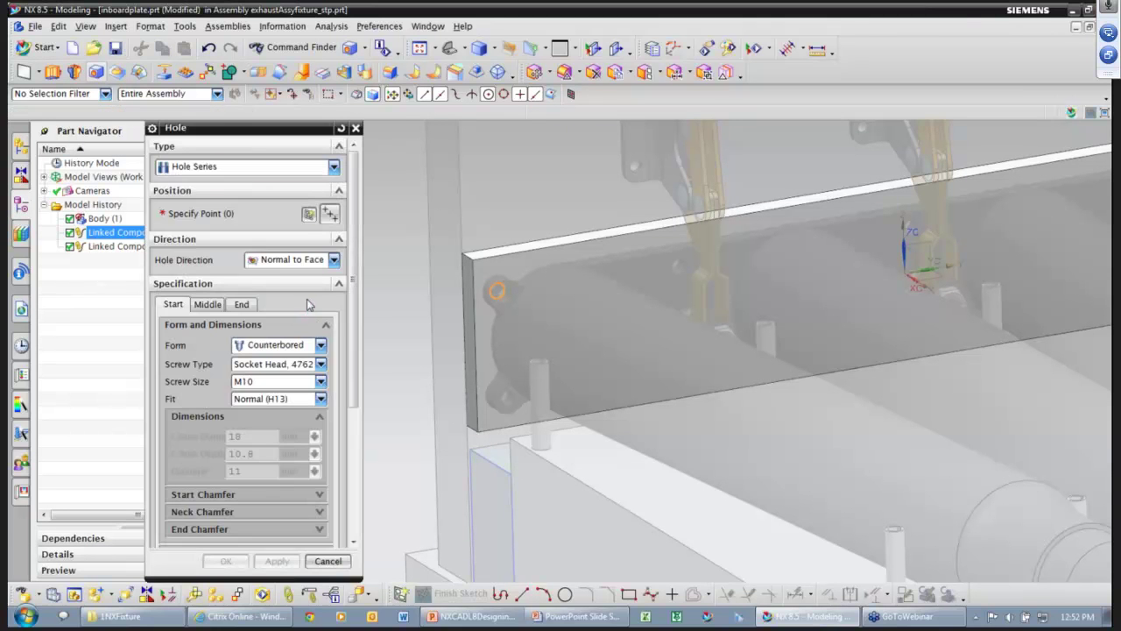
- Create M10 x 1.5 threaded holes 20 mm deep, with 15 mm thread depth, at the three linked circle centres on inboardplate
left_click(333, 166)
left_click(288, 228)
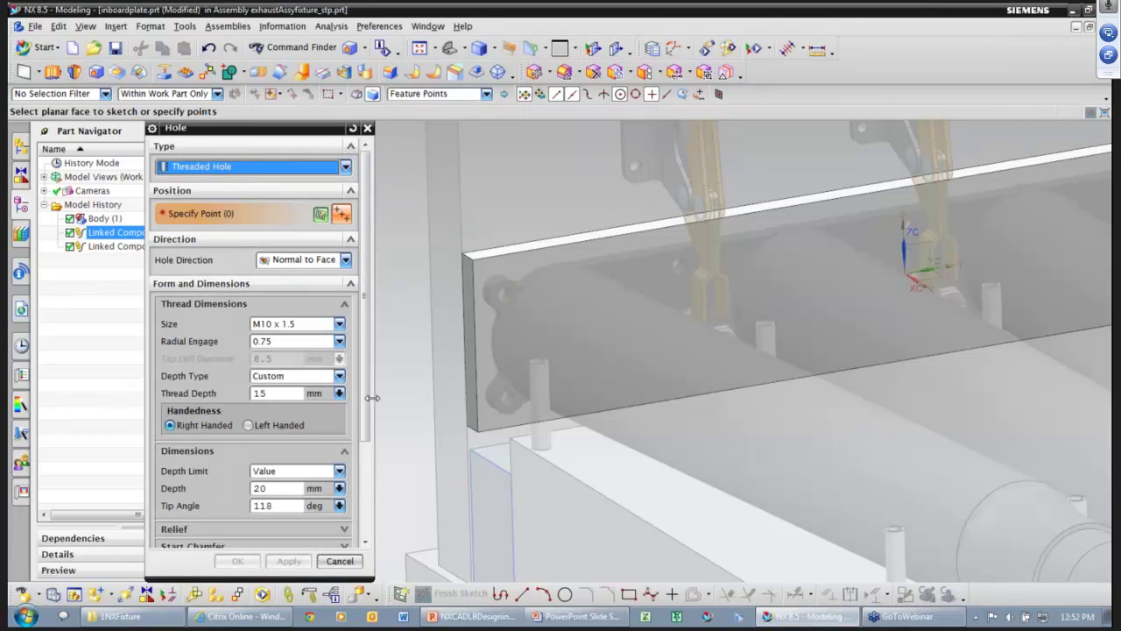
scroll(516, 361, "up", 3)
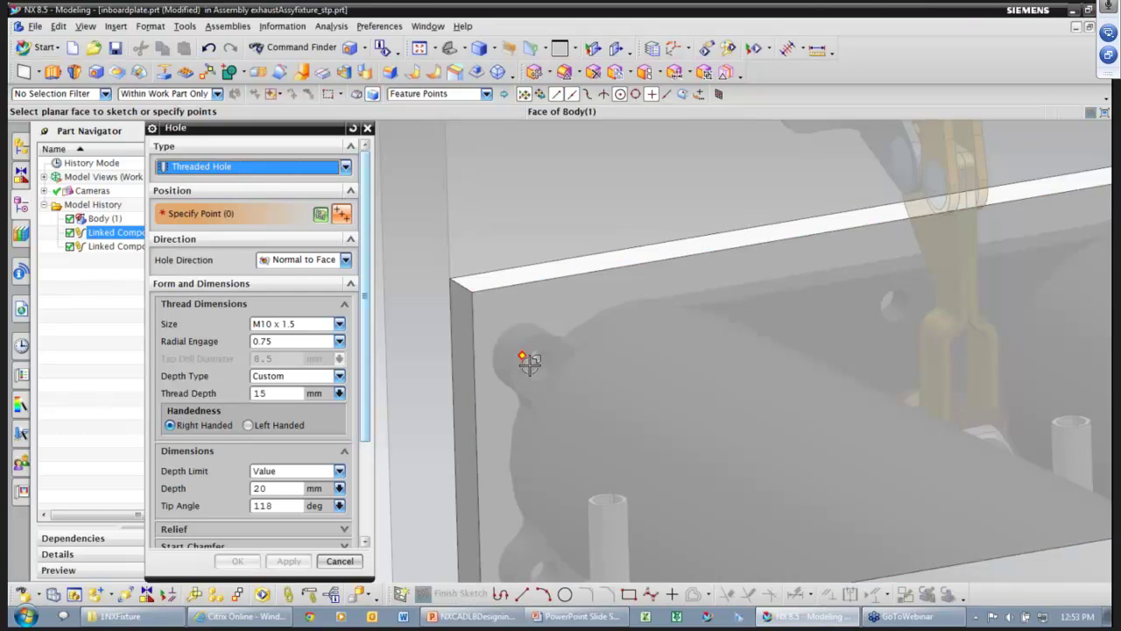
left_click(523, 356)
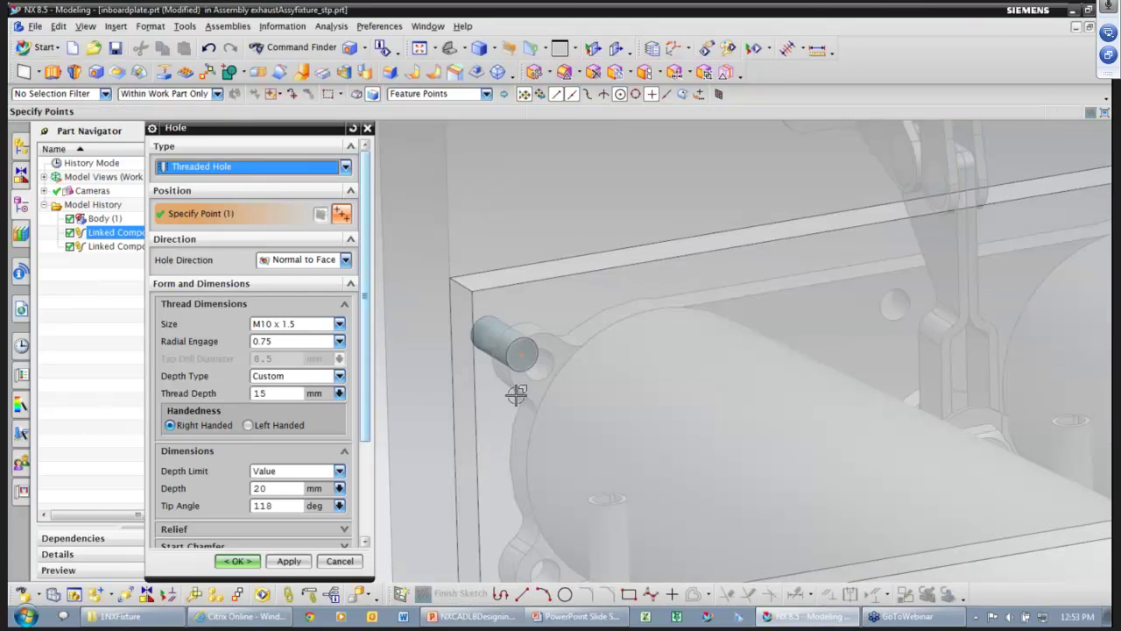
middle_click_drag(516, 393, 504, 418)
left_click(504, 418)
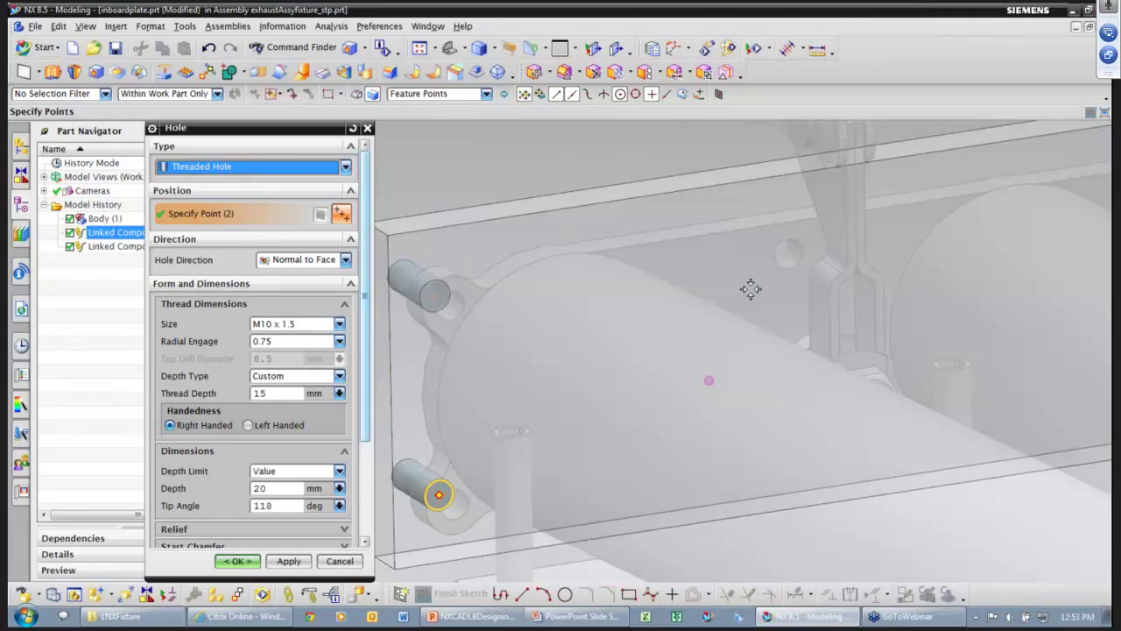
left_click(753, 285)
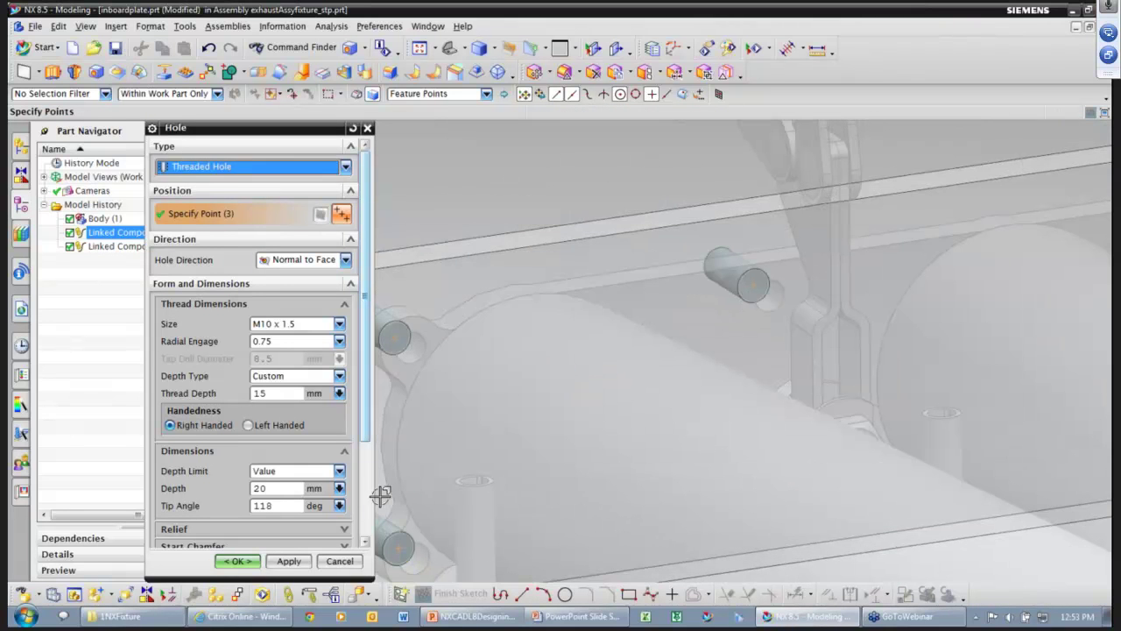
left_click(289, 562)
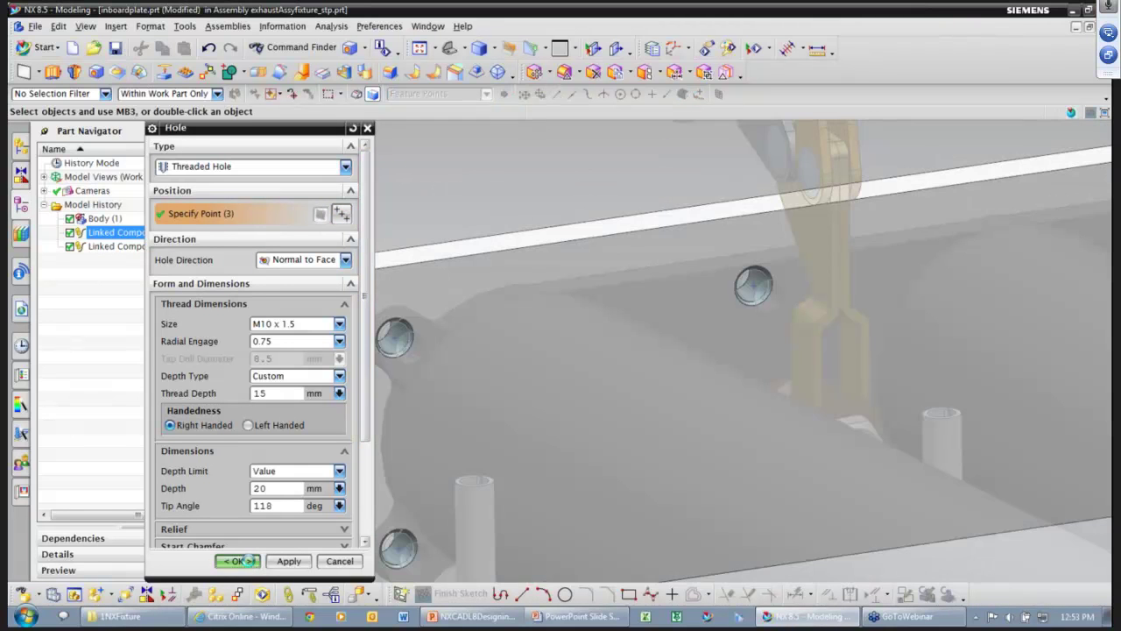
middle_click(299, 544)
left_click(99, 261)
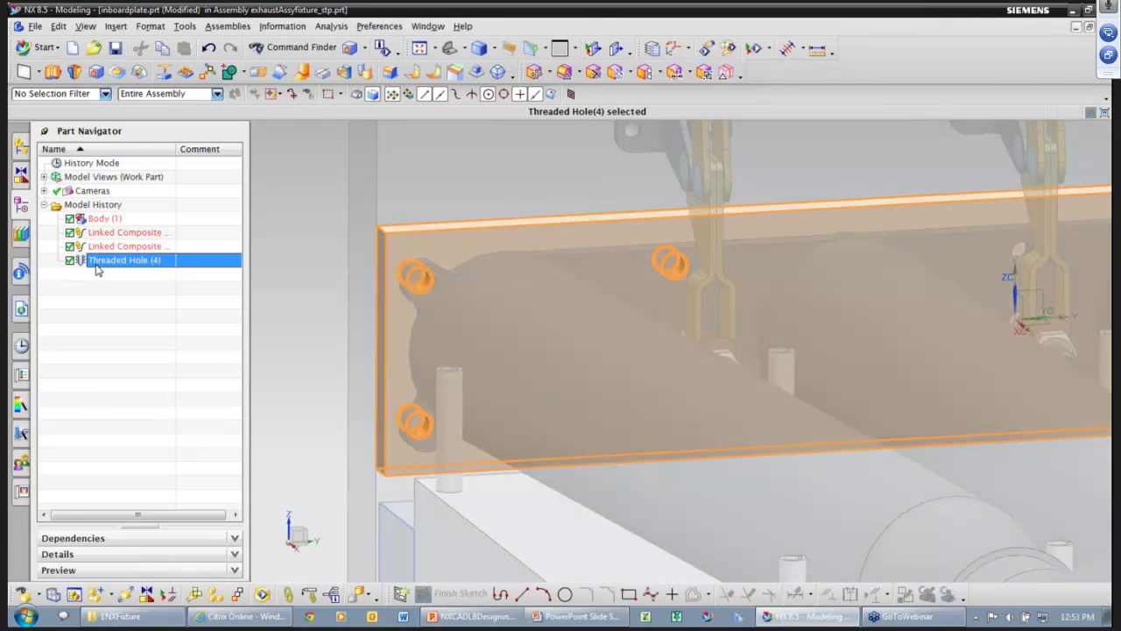
- Make the top assembly exhaustAssyfixture_stp the work part again, and then switch the work part to the exhaust flange
left_click(22, 173)
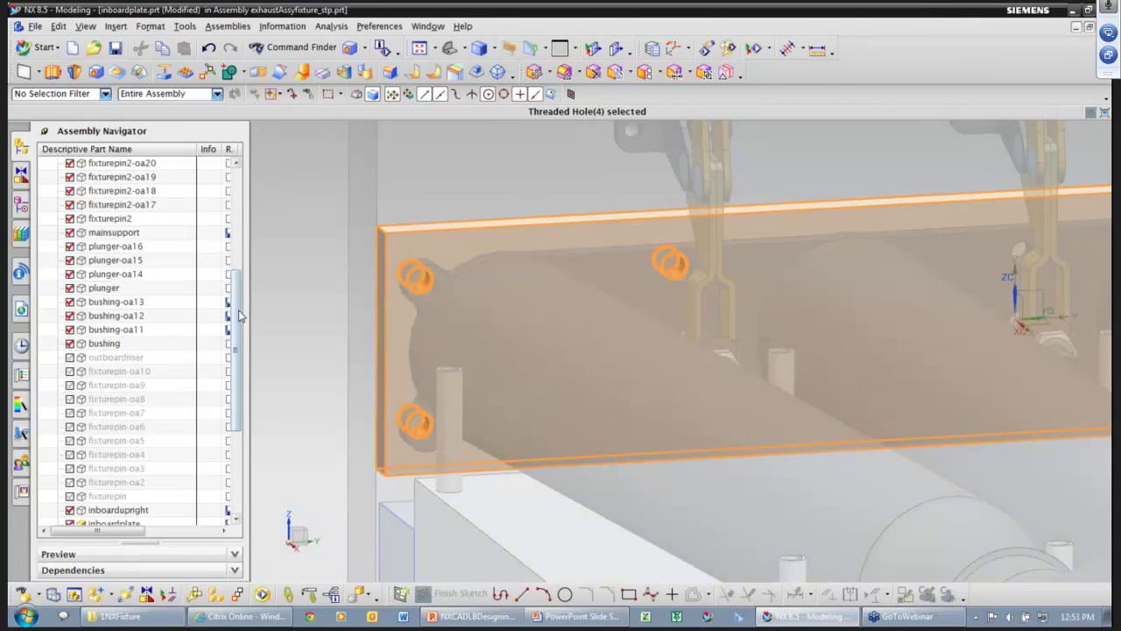
left_click_drag(237, 318, 241, 213)
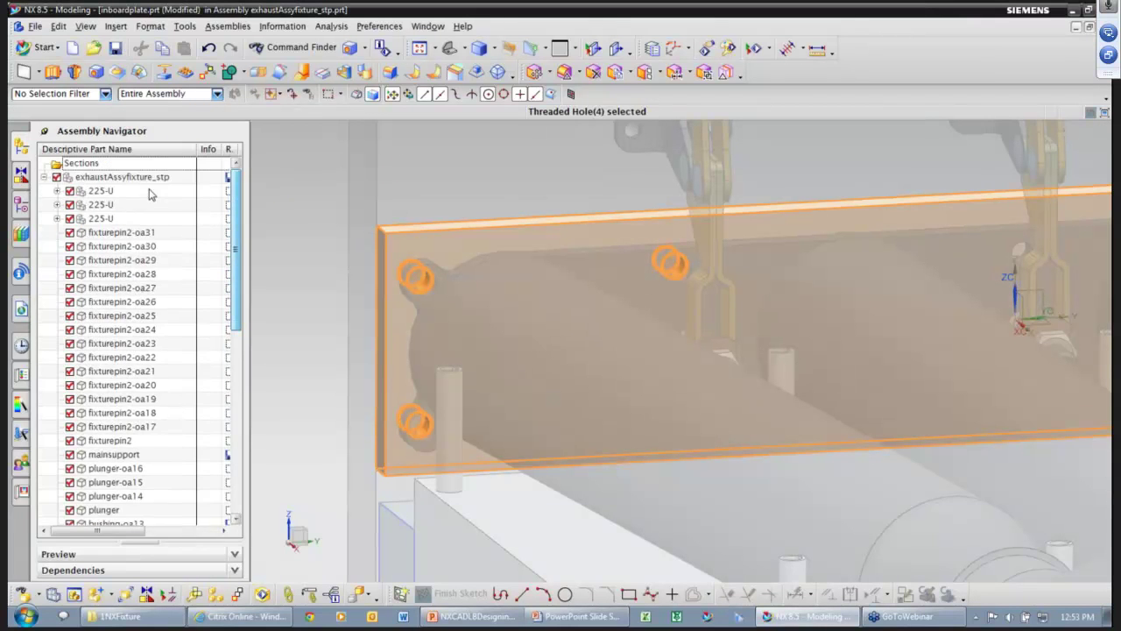
double_click(99, 178)
middle_click_drag(720, 499, 445, 306)
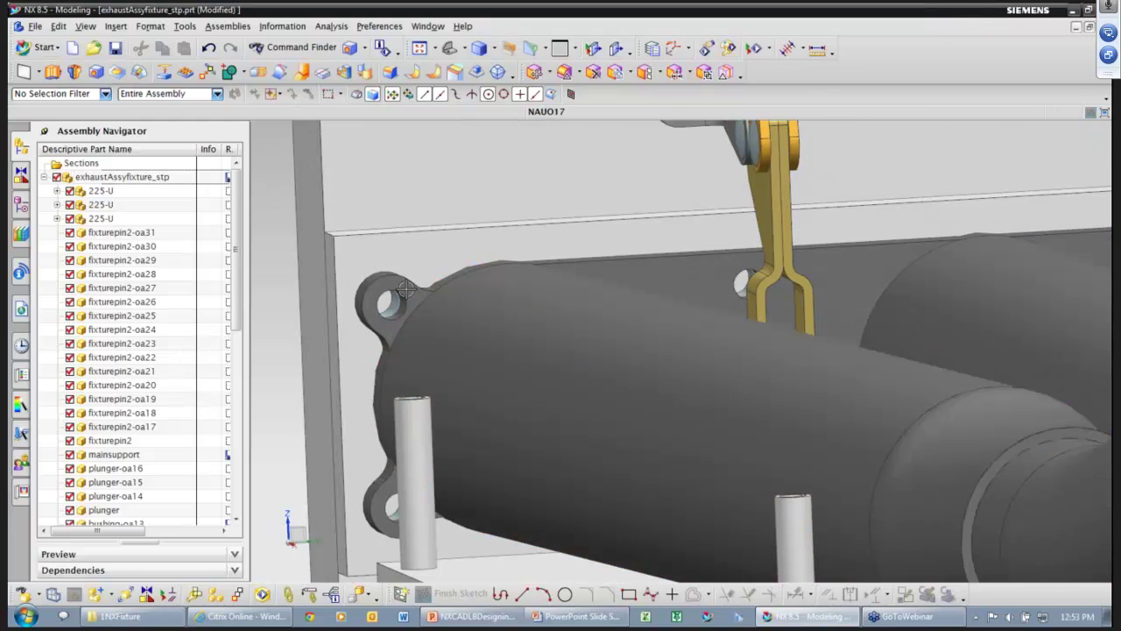
double_click(404, 289)
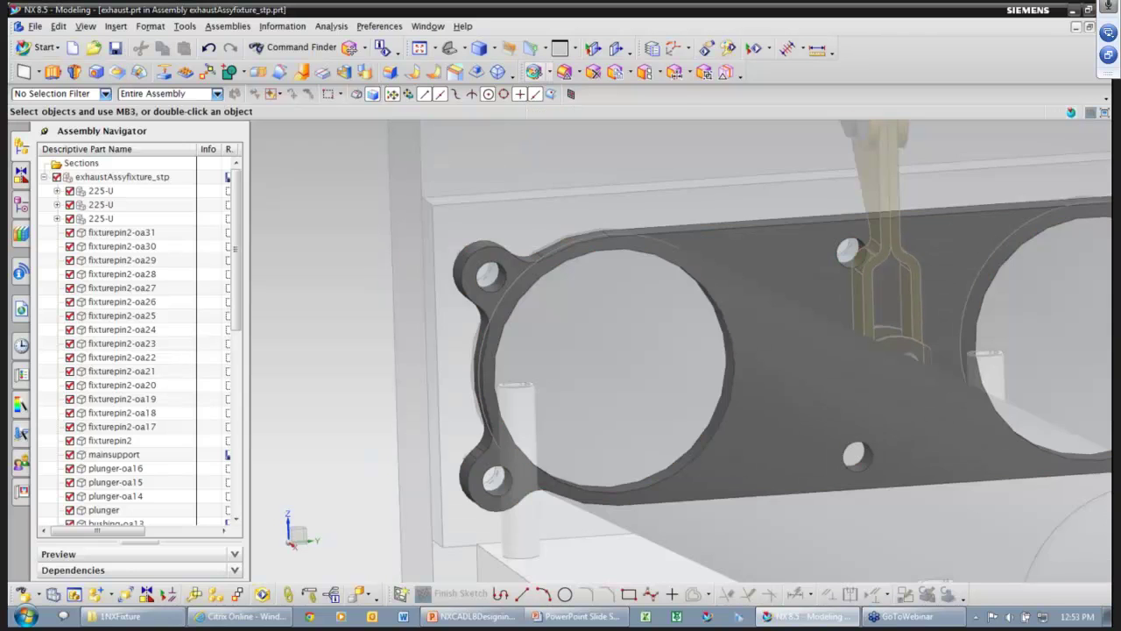
- Move the flange's upper corner hole face together with its coaxial outer face 4 mm along a two-point vector
left_click(534, 73)
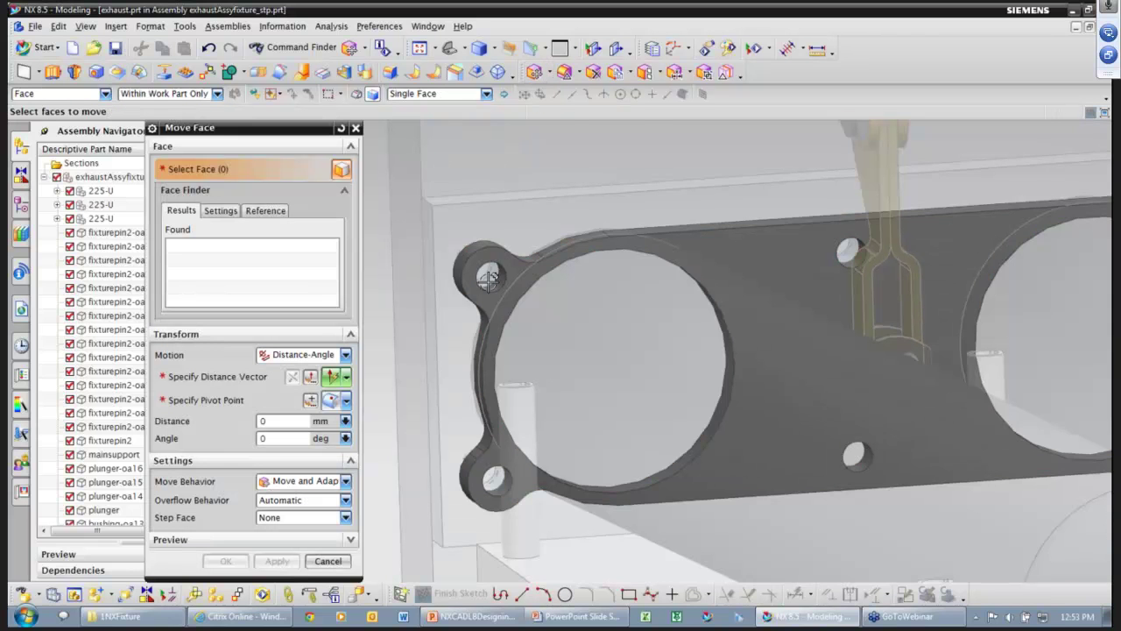
left_click(498, 283)
middle_click_drag(465, 300, 446, 310)
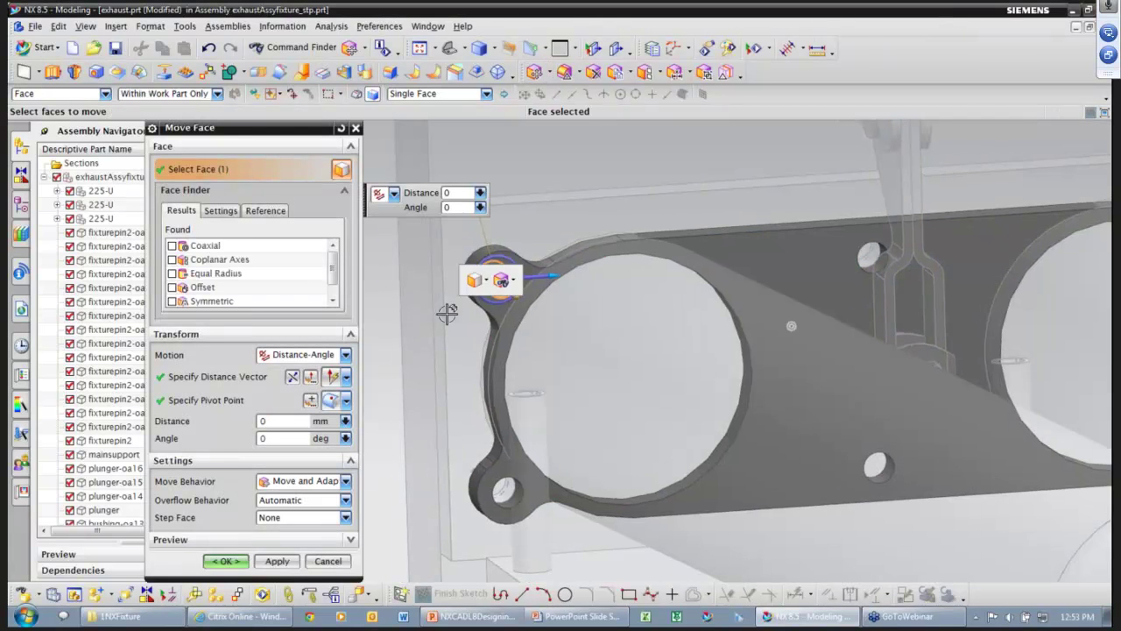
scroll(446, 310, "up", 2)
left_click(172, 246)
scroll(371, 305, "up", 1)
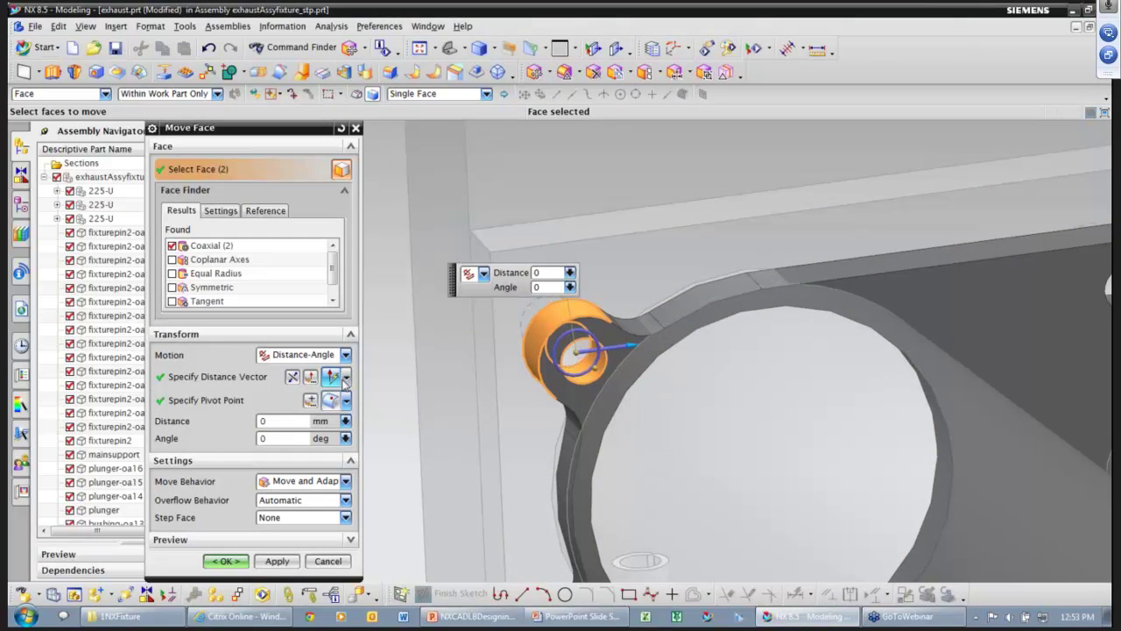
left_click(346, 379)
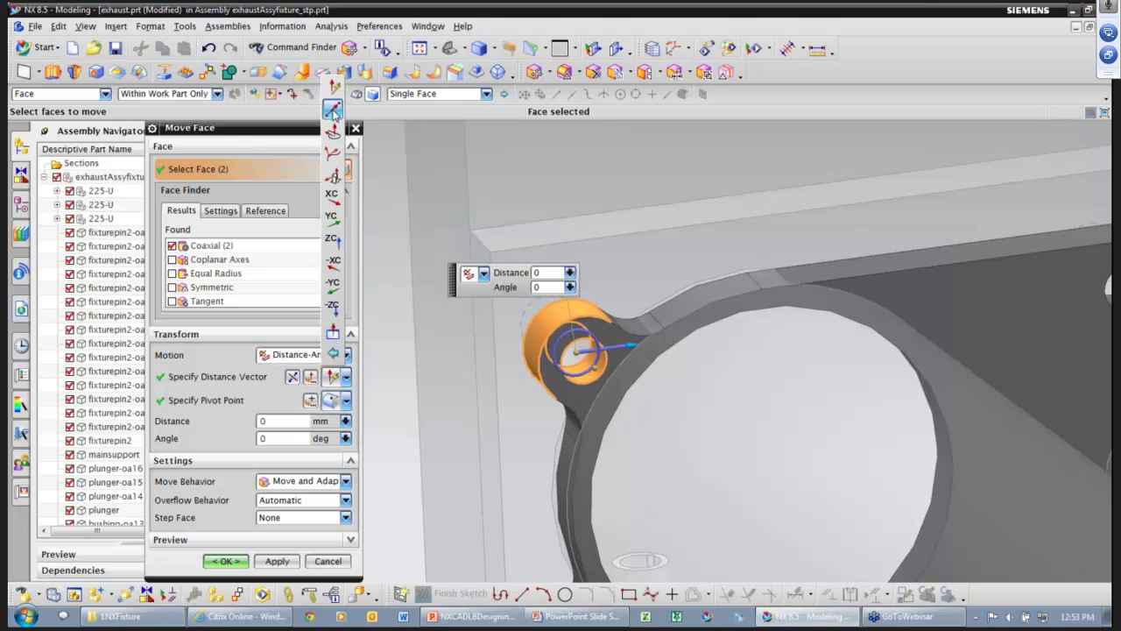
left_click(334, 110)
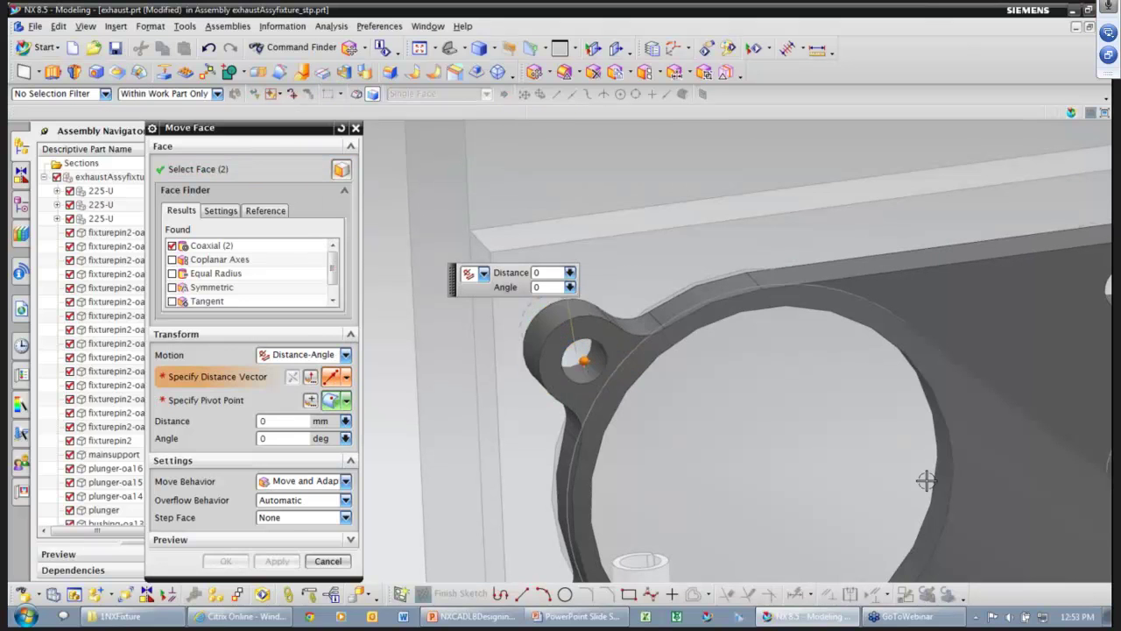
left_click(952, 501)
middle_click_drag(713, 464, 644, 414)
left_click_drag(633, 388, 614, 386)
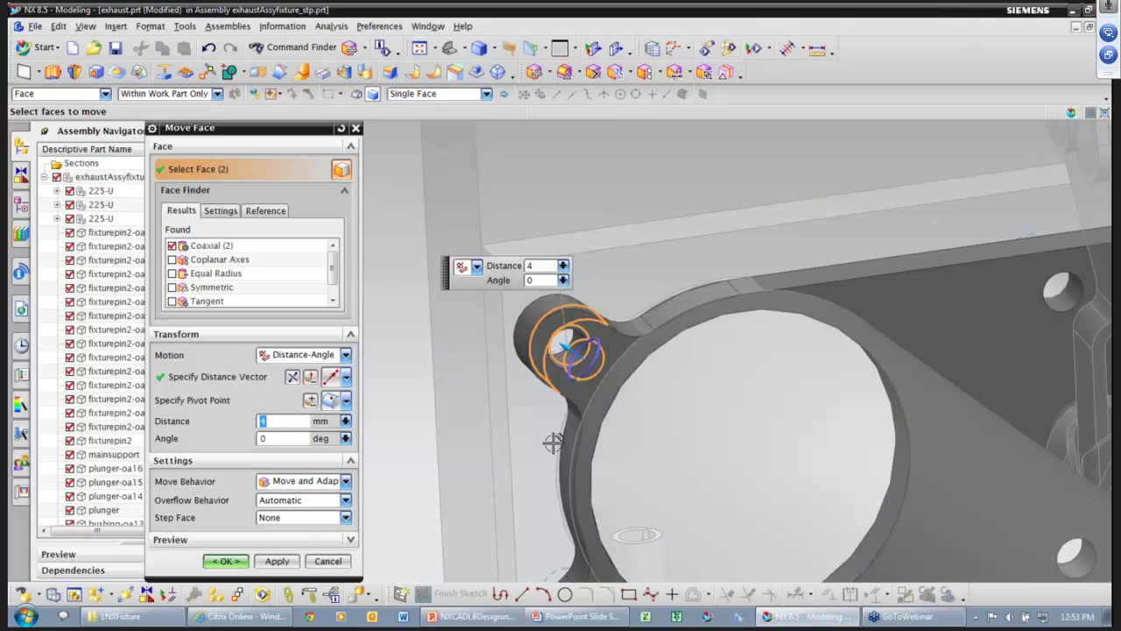
left_click(225, 561)
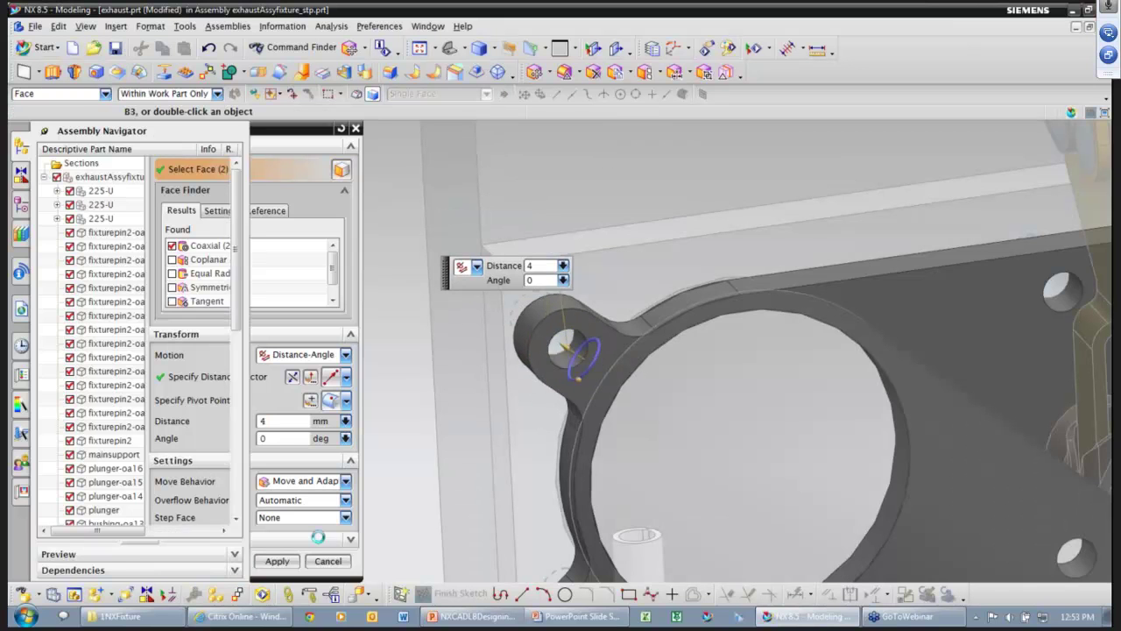
- Make exhaustAssyfixture_stp the work part, and examine inboardplate's threaded hole feature at the moved flange corner
double_click(92, 178)
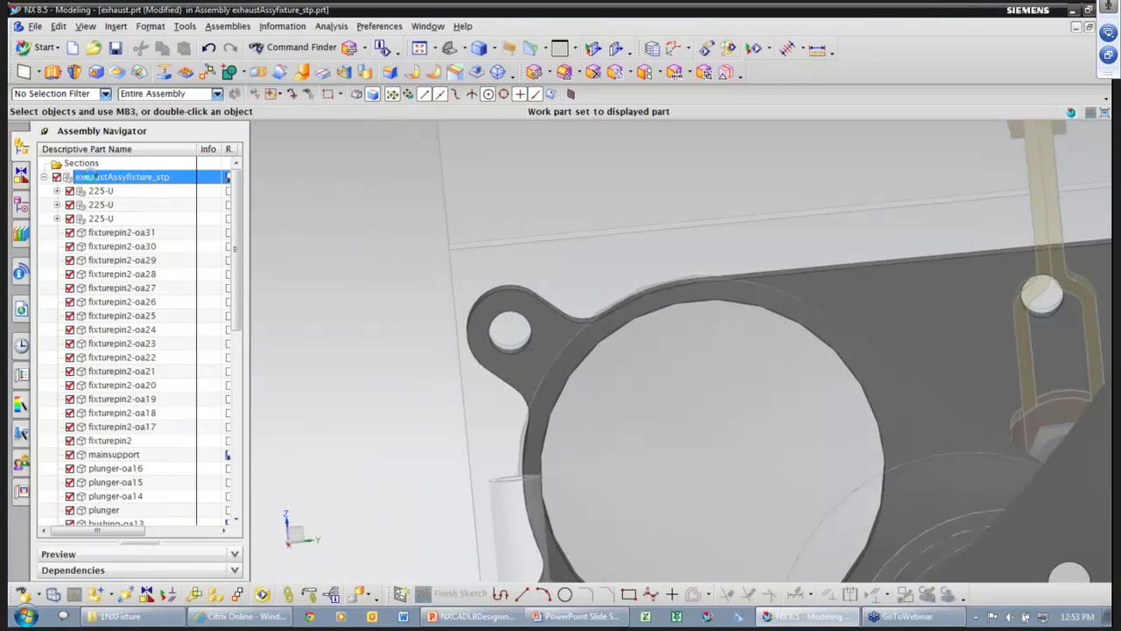
scroll(362, 393, "down", 5)
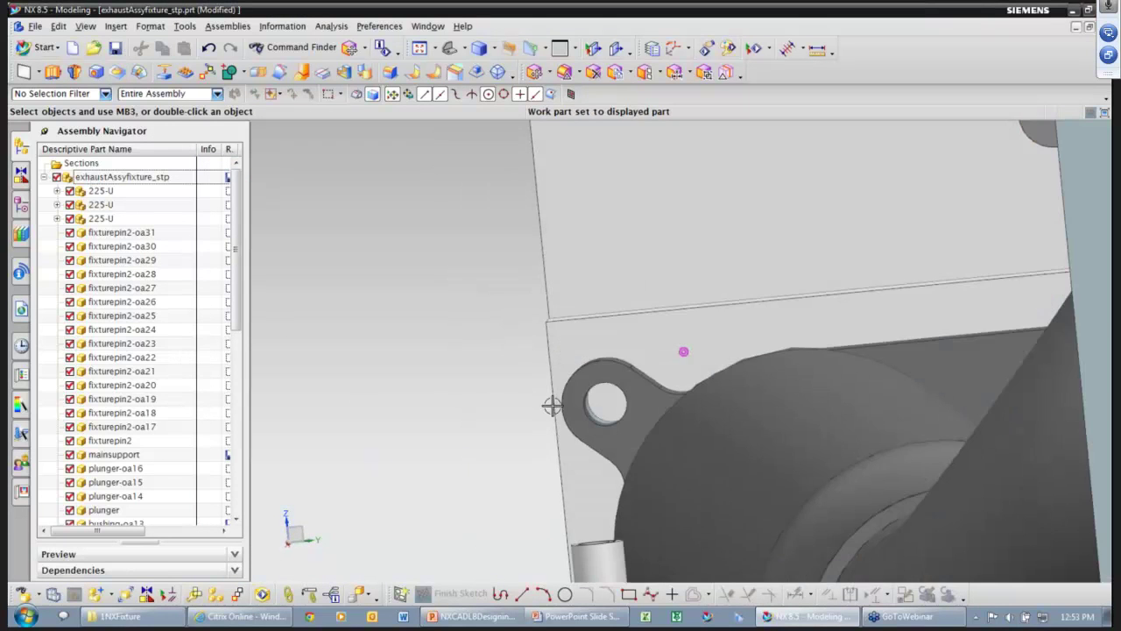
left_click(21, 204)
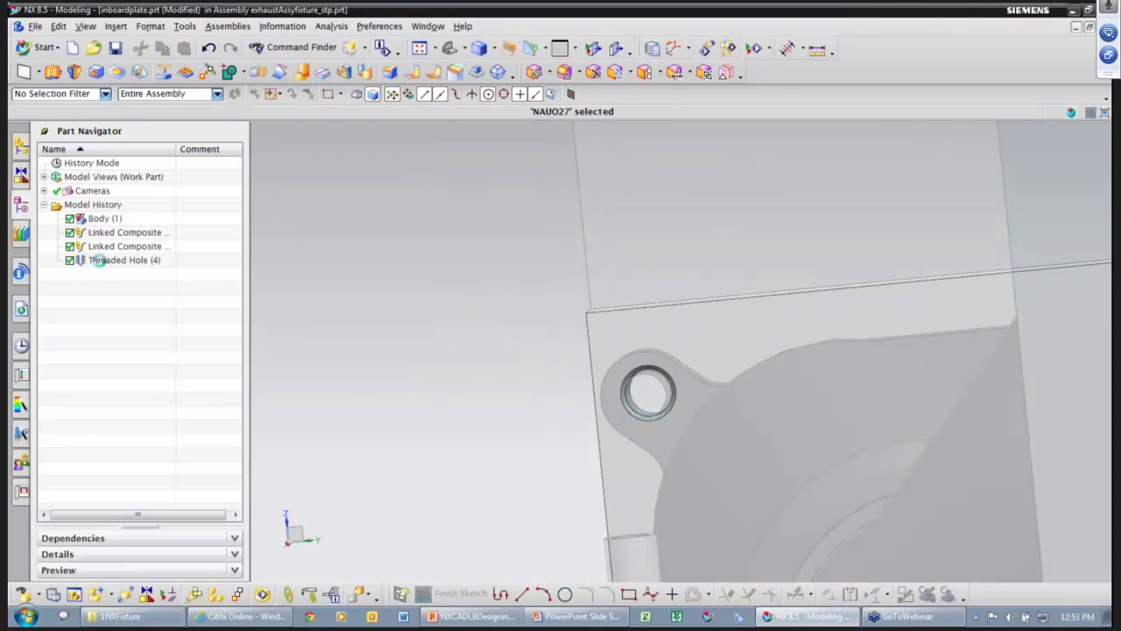
left_click(100, 262)
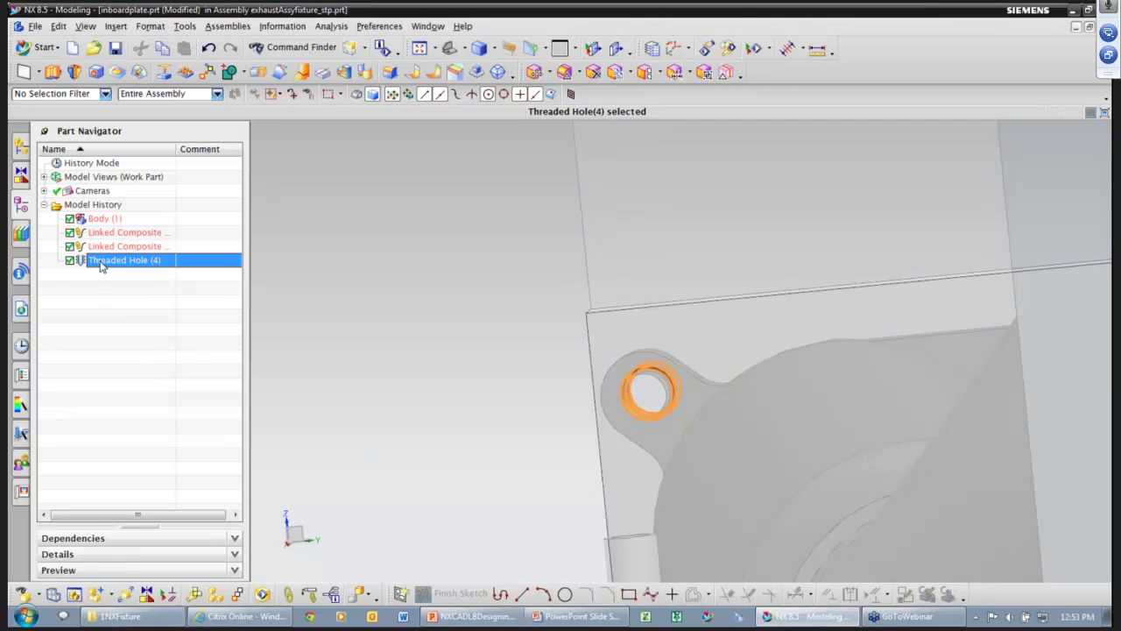
- Make the top assembly exhaustAssyfixture_stp the work part again, and view the whole fixture before switching to the slide show
left_click(23, 148)
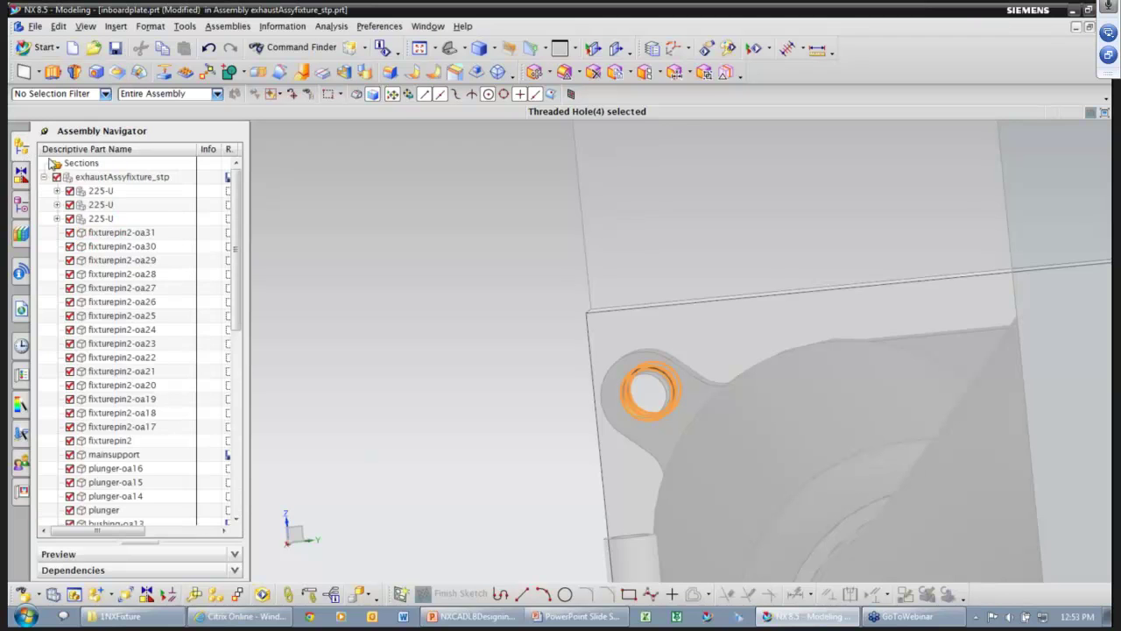
double_click(84, 178)
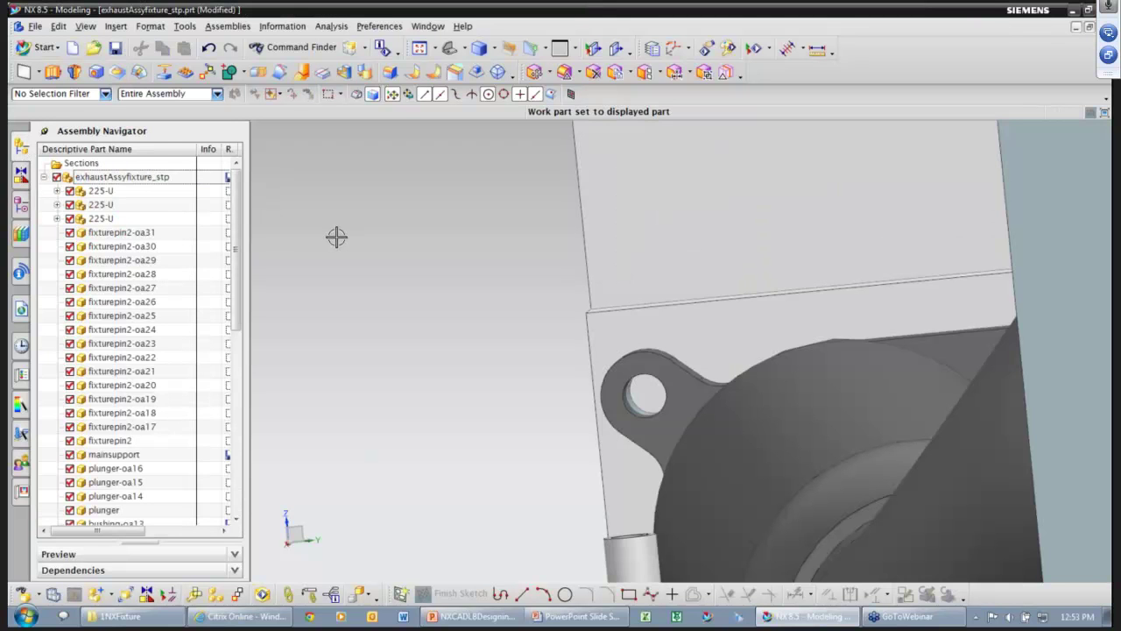
scroll(336, 236, "down", 5)
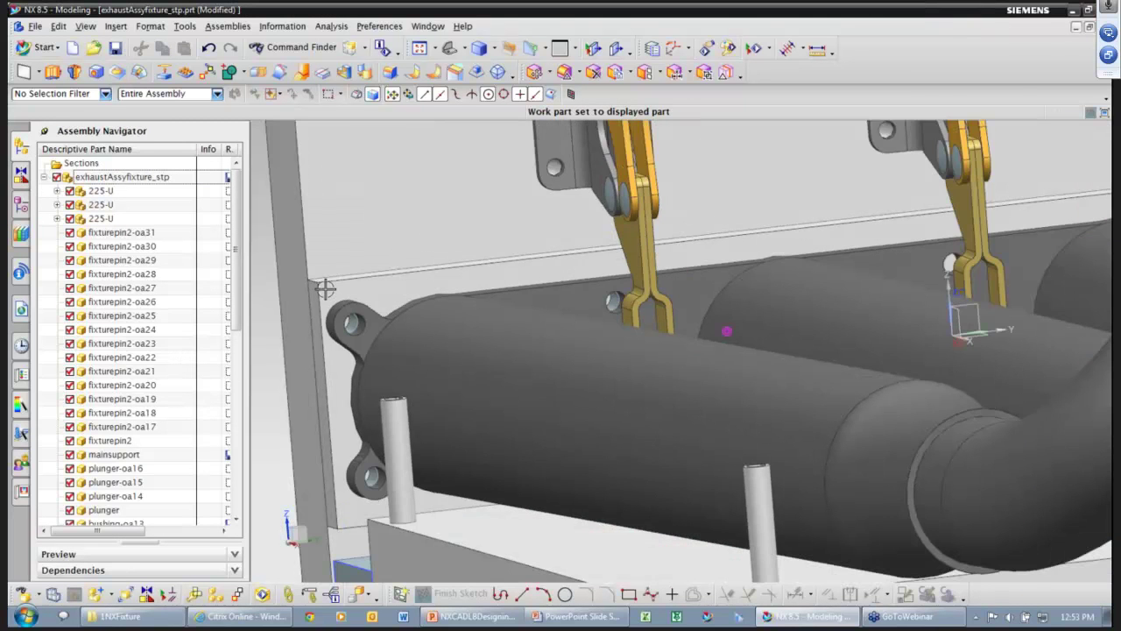
scroll(324, 289, "down", 6)
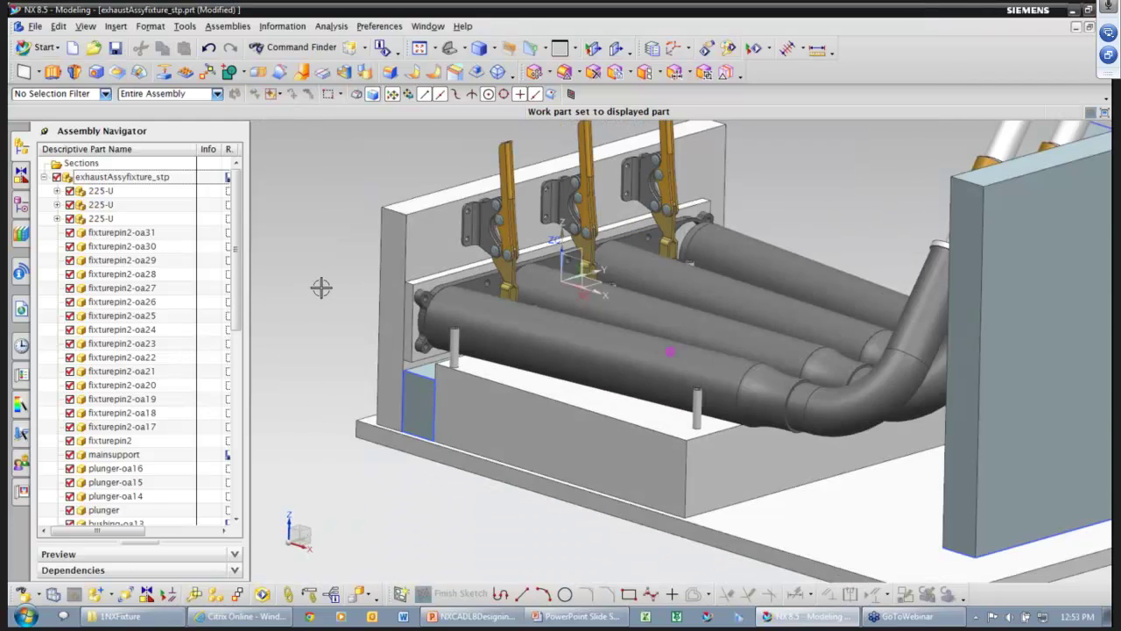
key("Home")
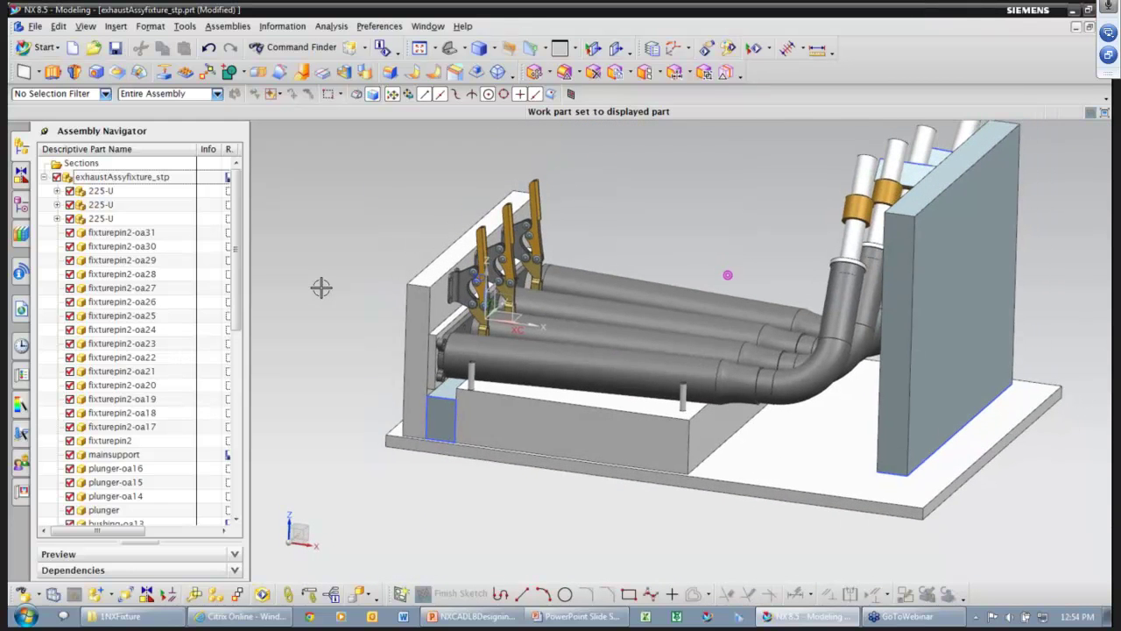
key("alt+Tab")
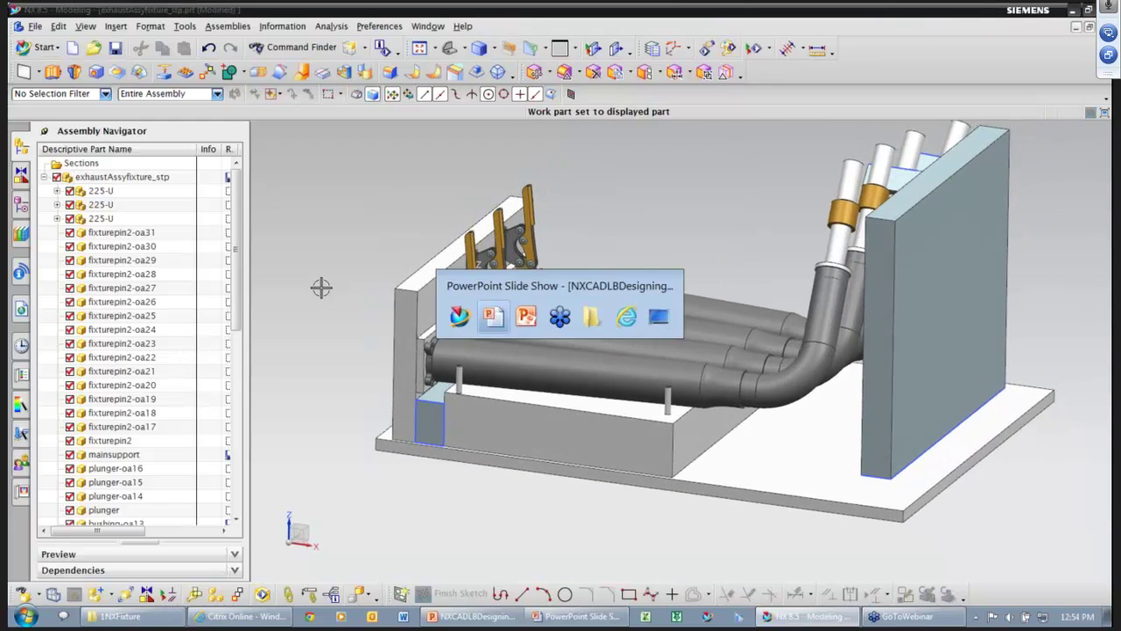
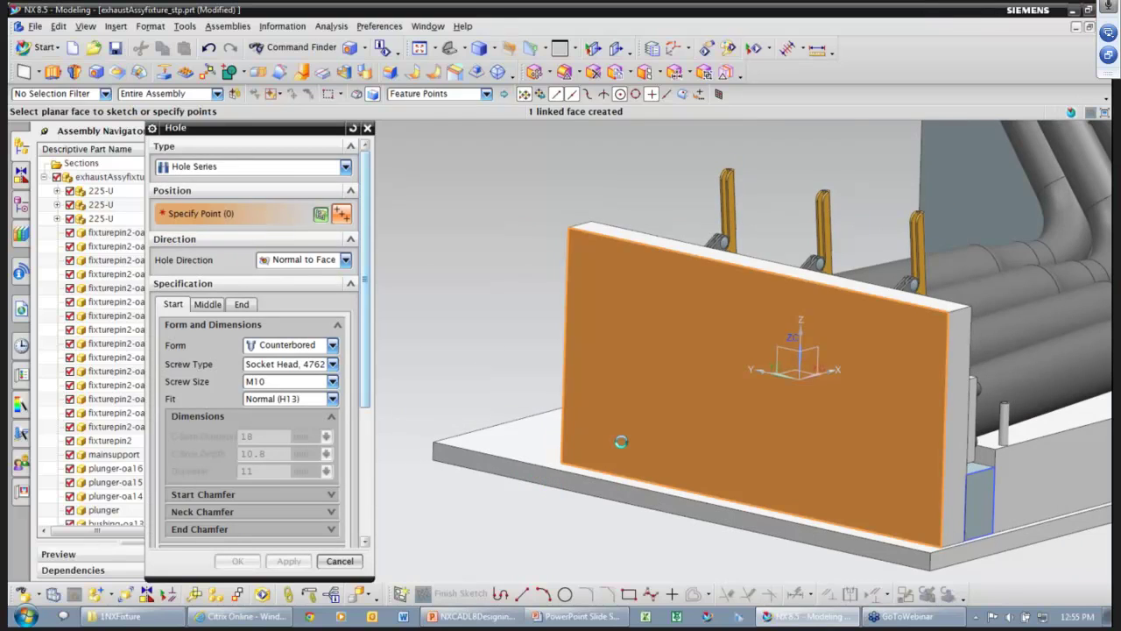
- Sketch two hole points about 242 mm apart low on the upright plate's outer face, joined by a horizontal line
left_click_drag(585, 470, 603, 465, "ctrl+shift")
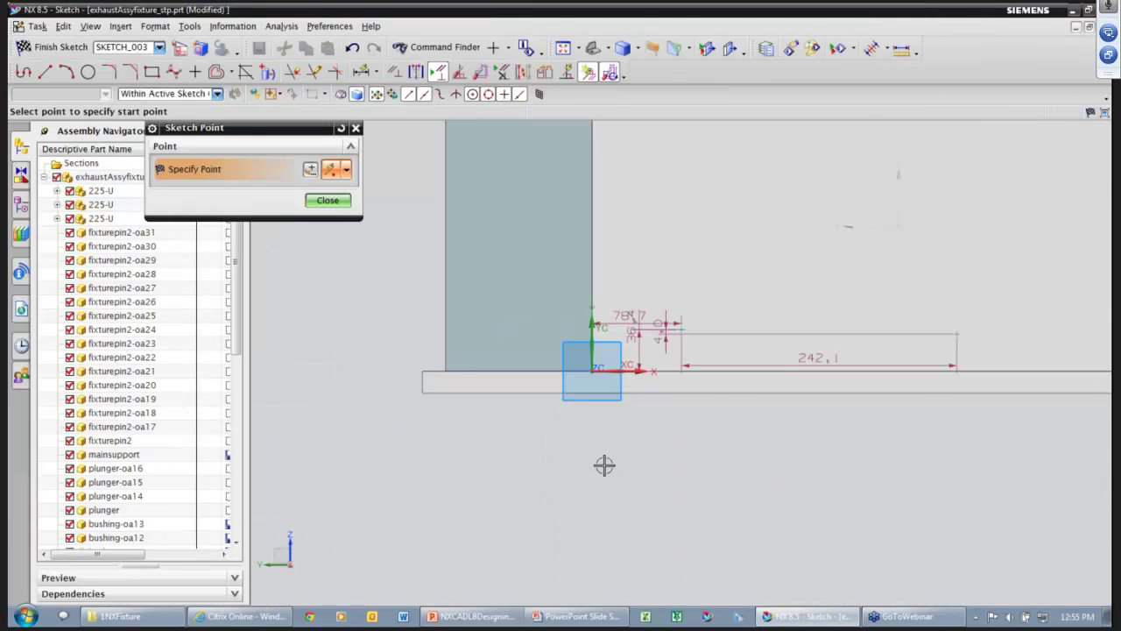
left_click(667, 327)
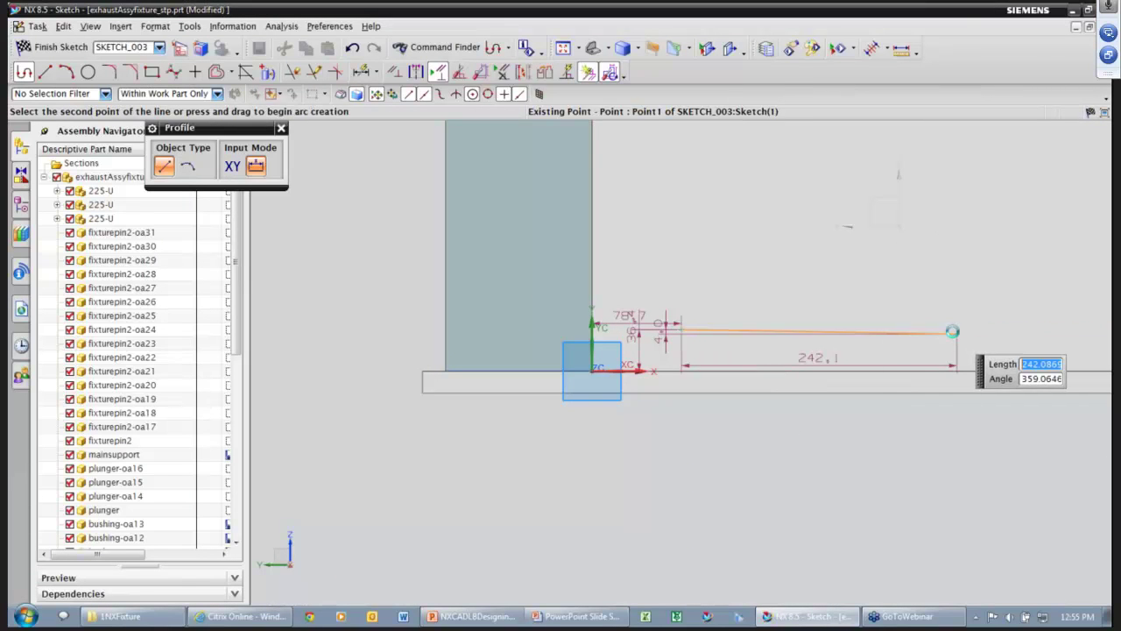
left_click(953, 332)
key("Escape")
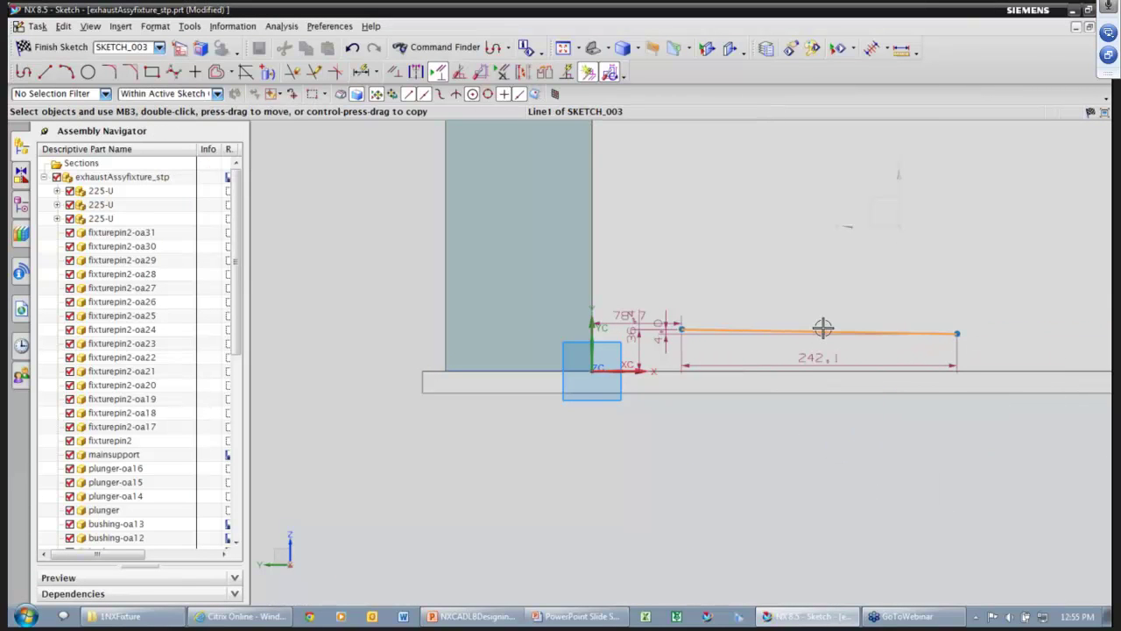
left_click(822, 329)
left_click(1010, 301)
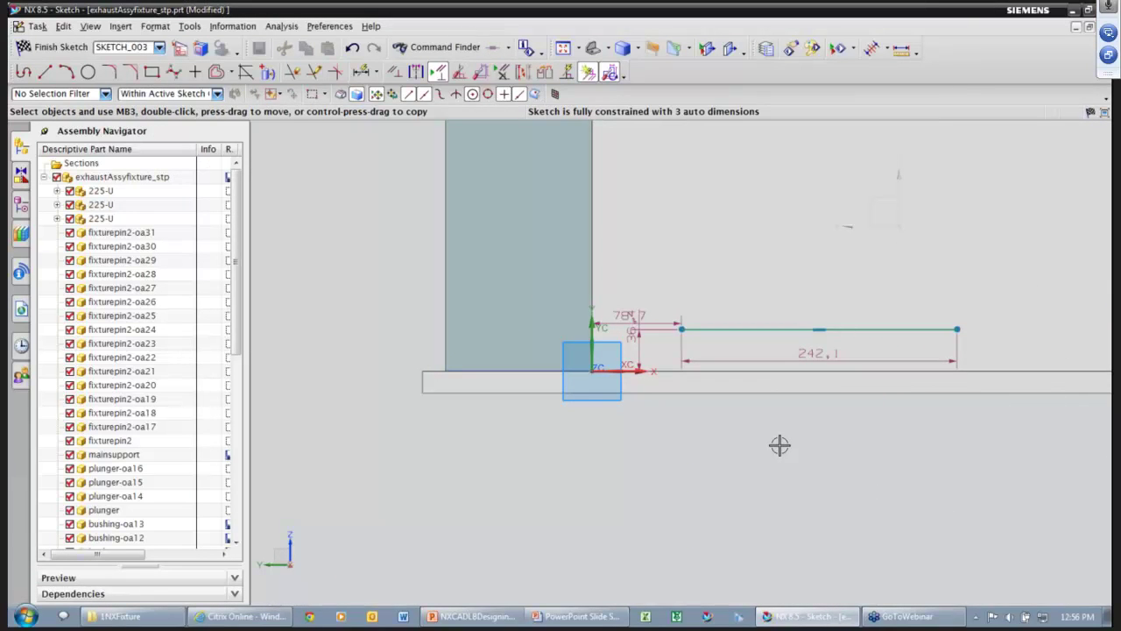
- Dimension the line 250 mm long, 150 mm from the plate's side edge and 30 mm above its base, and finish the sketch
double_click(820, 358)
type("250")
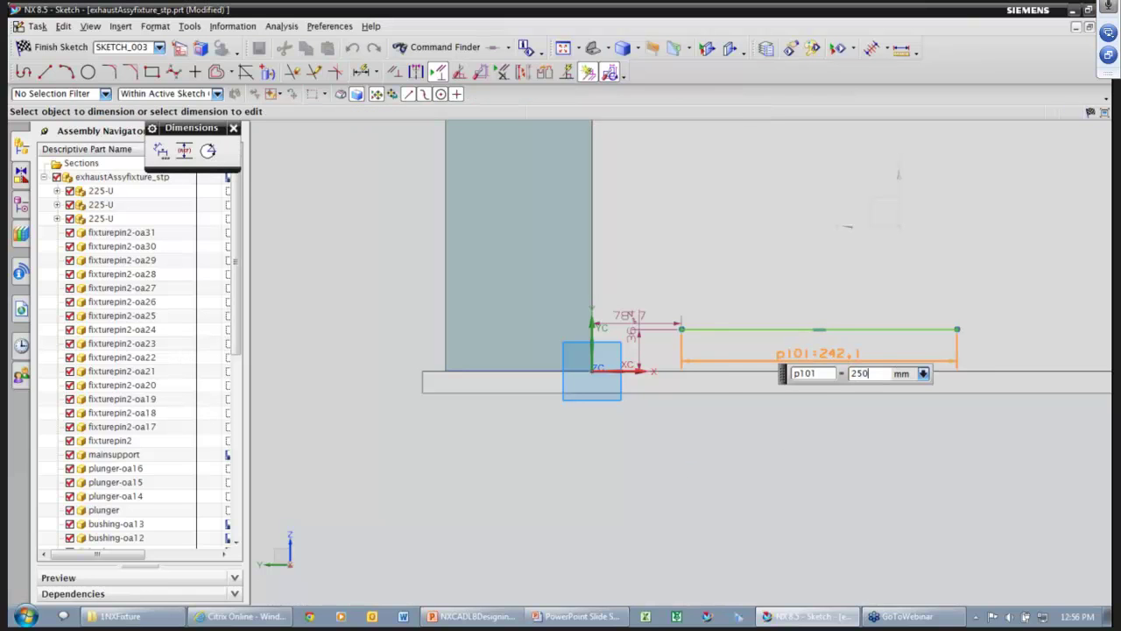
key("Return")
left_click_drag(631, 312, 628, 284)
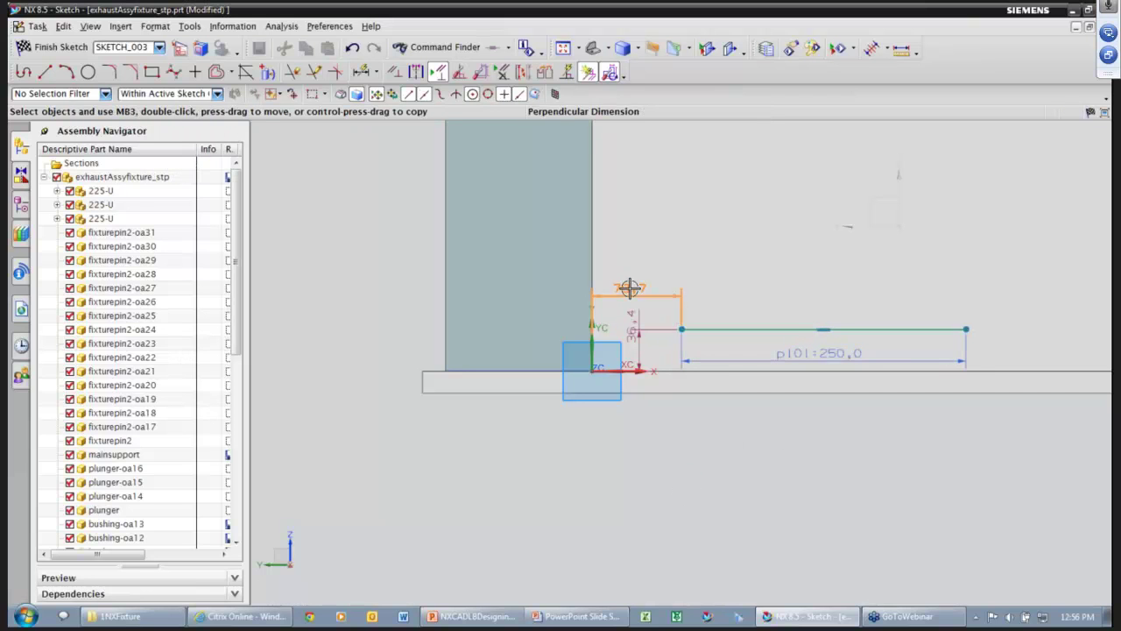
double_click(628, 285)
type("150")
key("Return")
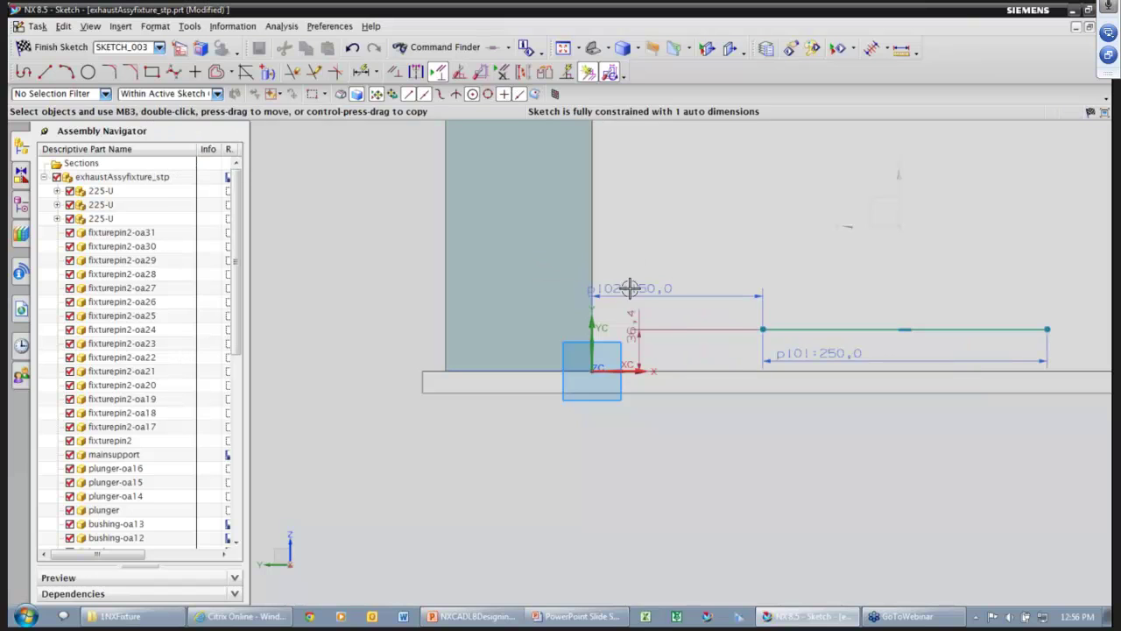
double_click(639, 332)
type("30")
key("Return")
right_click_drag(395, 427, 377, 428)
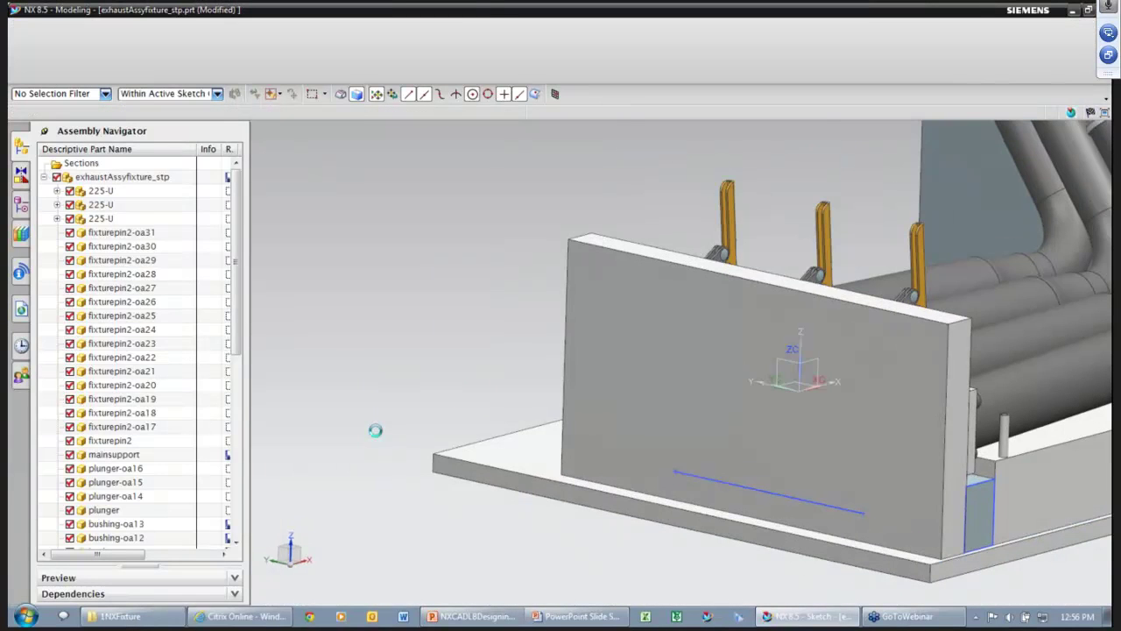
- Set the hole series' start hole to a Simple M10 form, and check the middle hole's matched dimensions
left_click(289, 344)
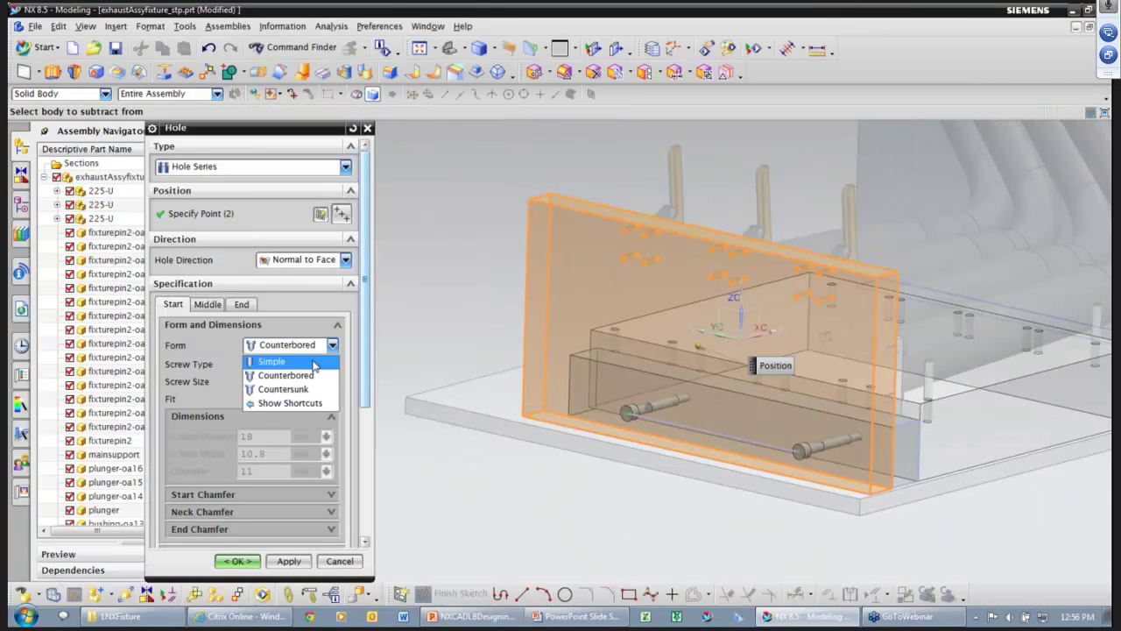
left_click(311, 360)
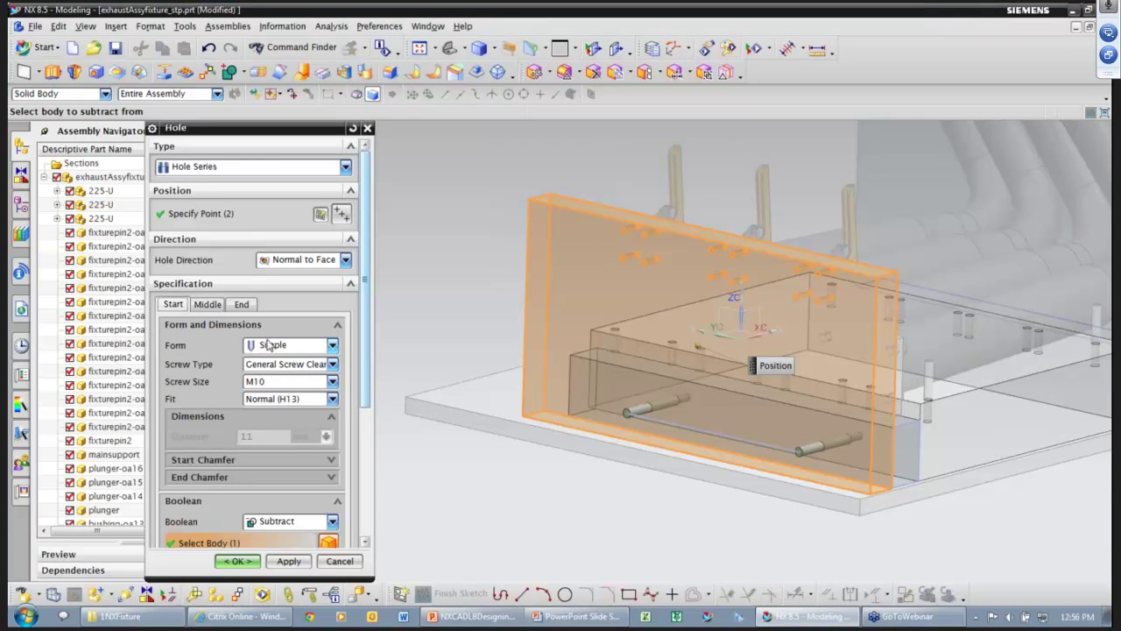
left_click_drag(365, 395, 368, 455)
middle_click_drag(662, 489, 581, 278)
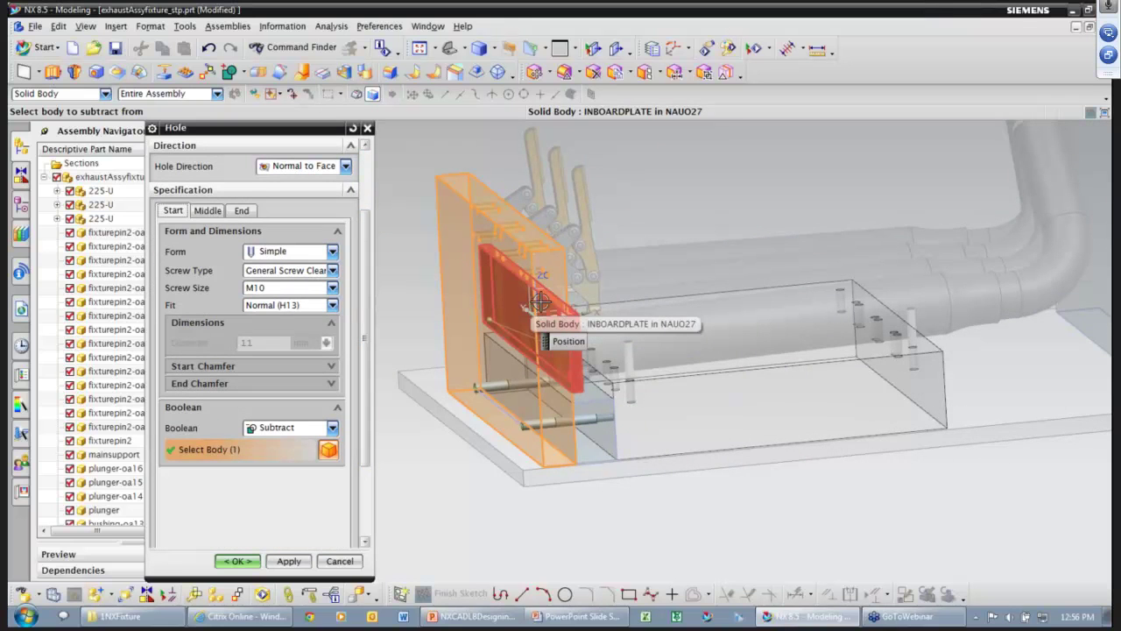
left_click(207, 210)
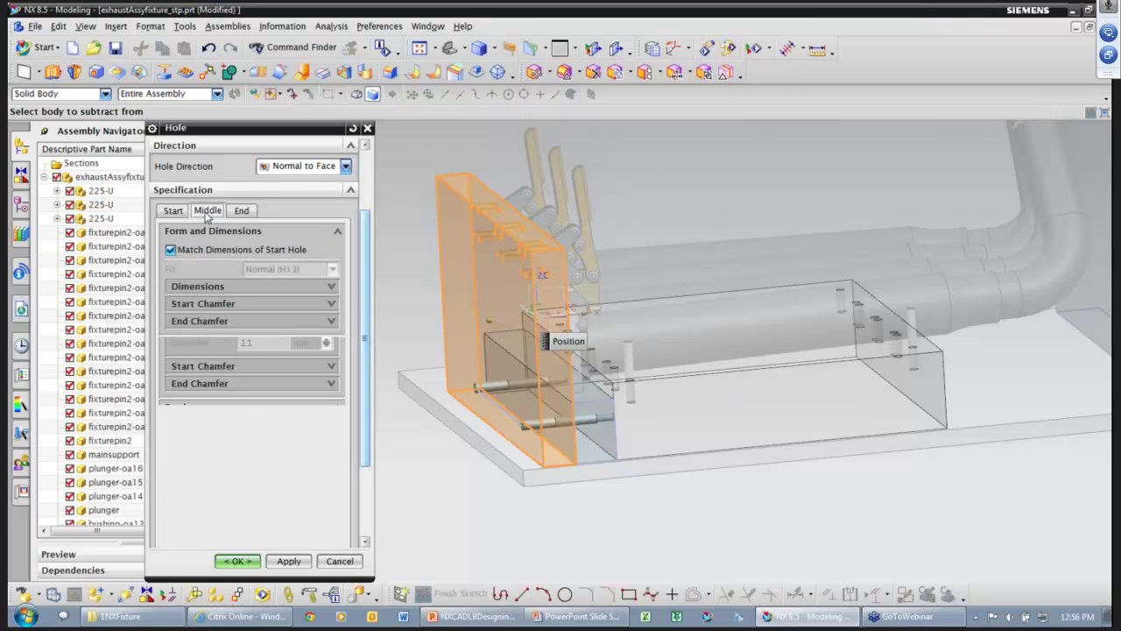
middle_click_drag(473, 460, 553, 435)
- Set the form of the hole series' end hole to Screw Clearance, keeping its dimensions matched to the start hole
left_click(242, 211)
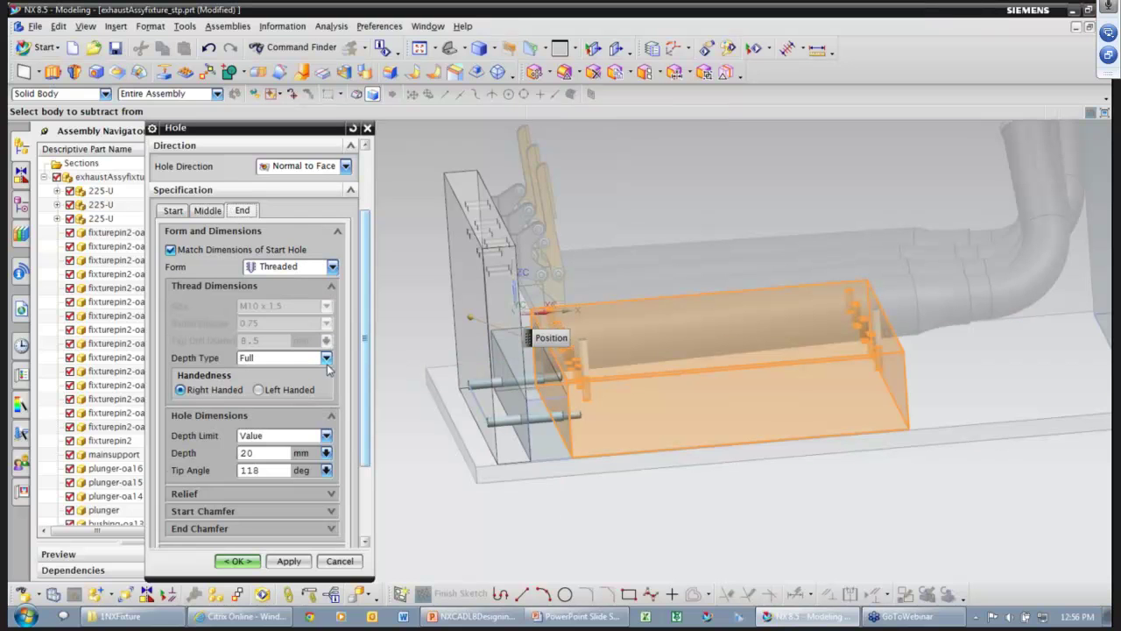
left_click(333, 266)
left_click(309, 281)
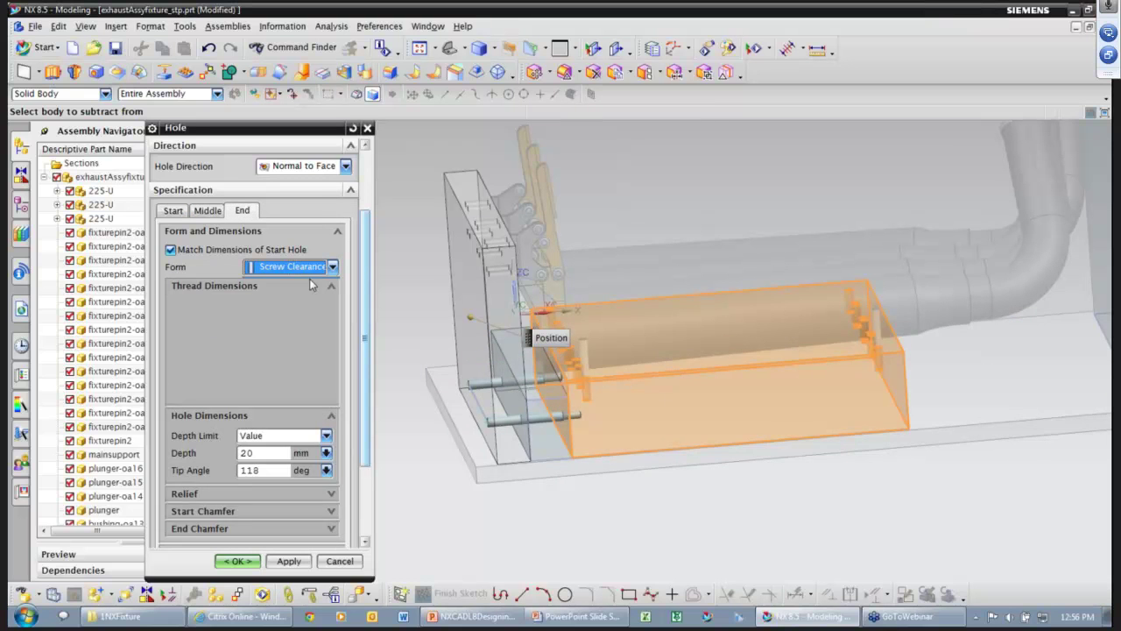
middle_click_drag(568, 543, 395, 388)
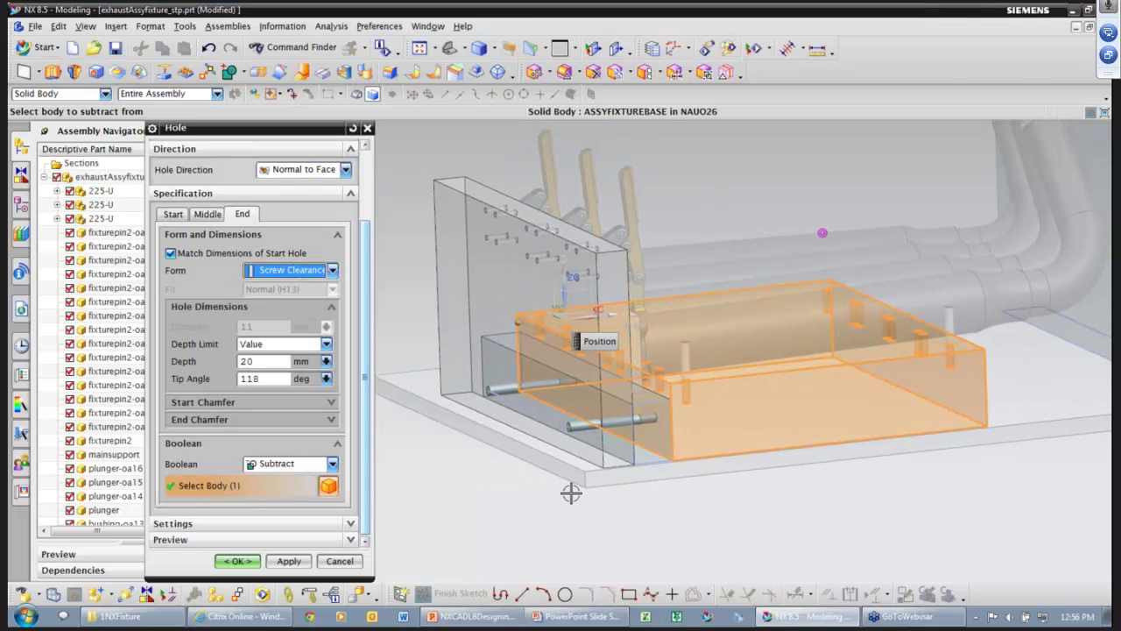
middle_click_drag(570, 493, 644, 505)
- Review the start, middle and end hole specifications and create the hole series through the three fixture parts
left_click(173, 215)
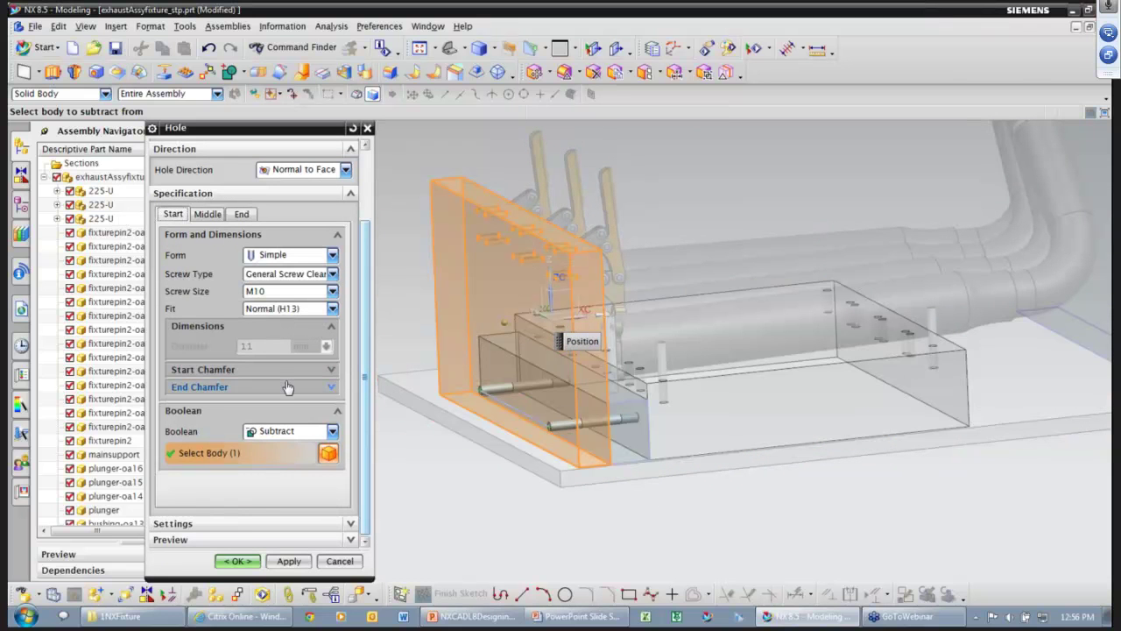
left_click(208, 214)
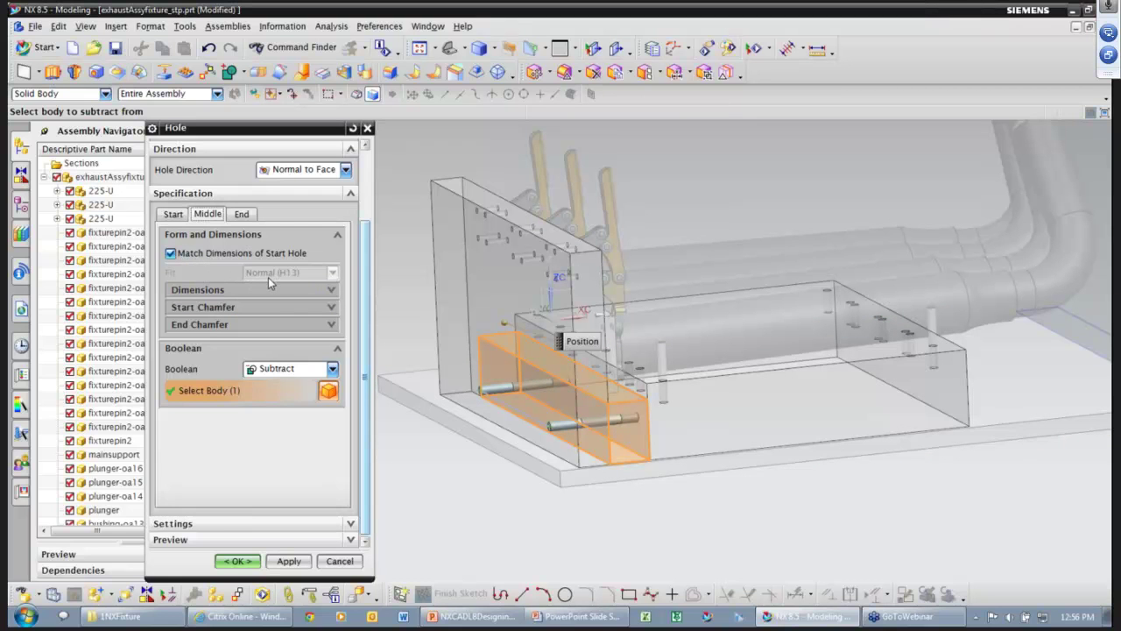
left_click(242, 214)
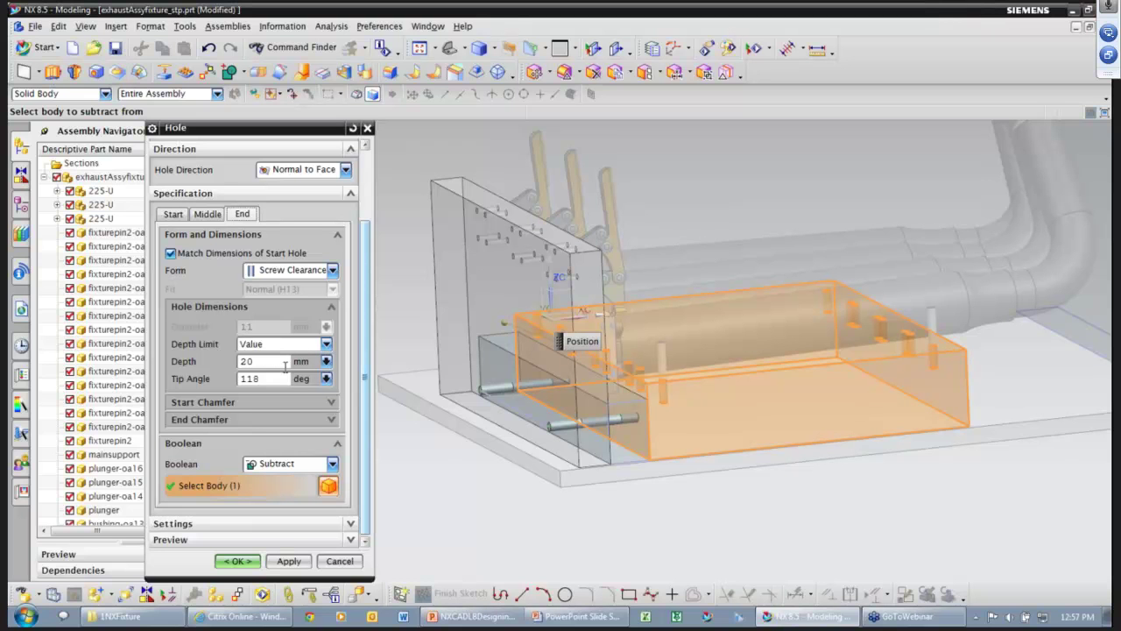
left_click(239, 561)
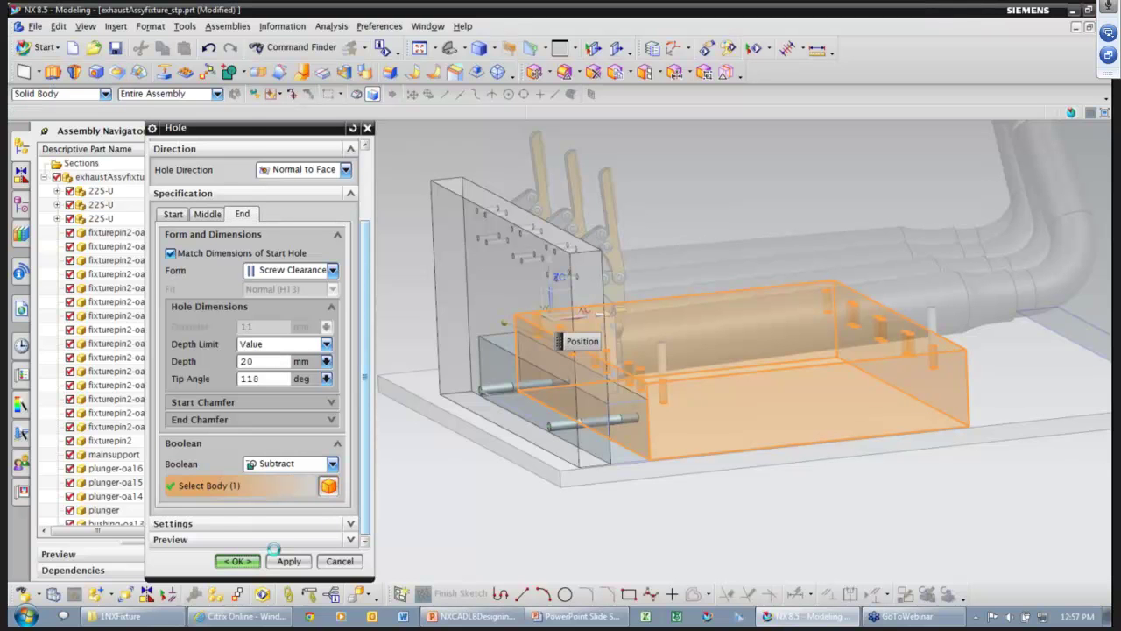
middle_click_drag(625, 531, 639, 530)
- Highlight the screw hole series from the assembly's model history, and save the assembly
left_click(22, 210)
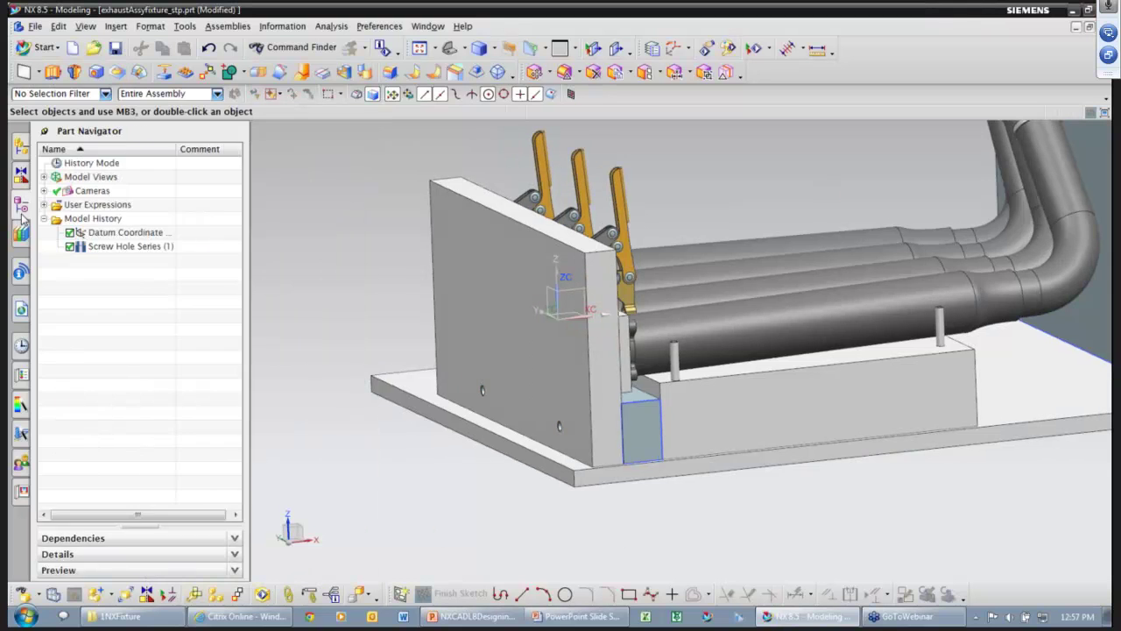
left_click(128, 249)
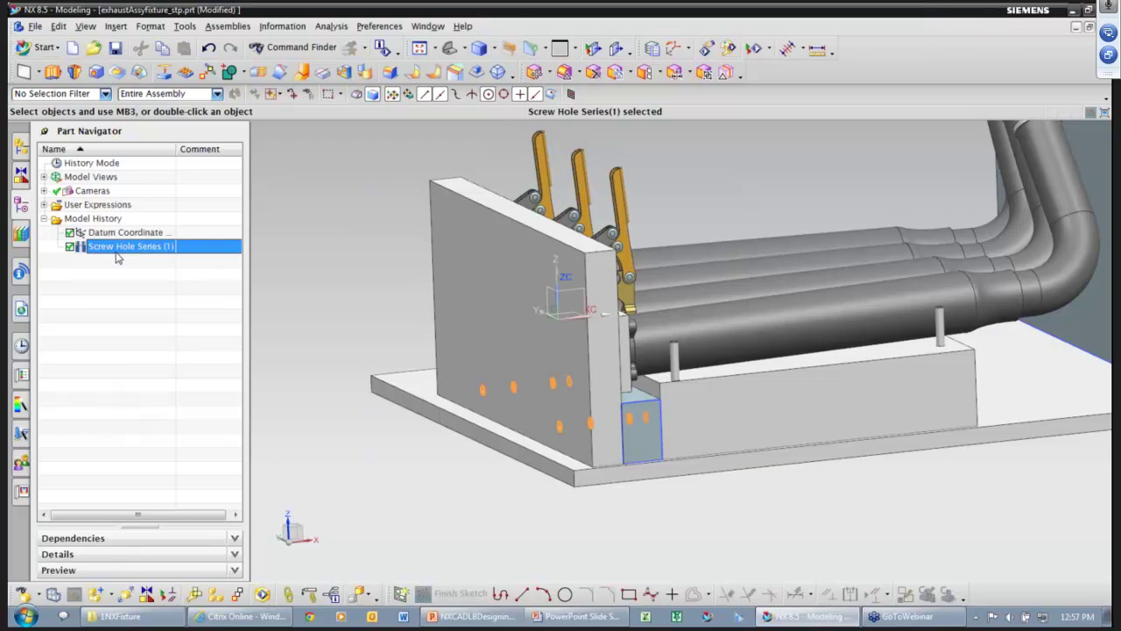
left_click(22, 149)
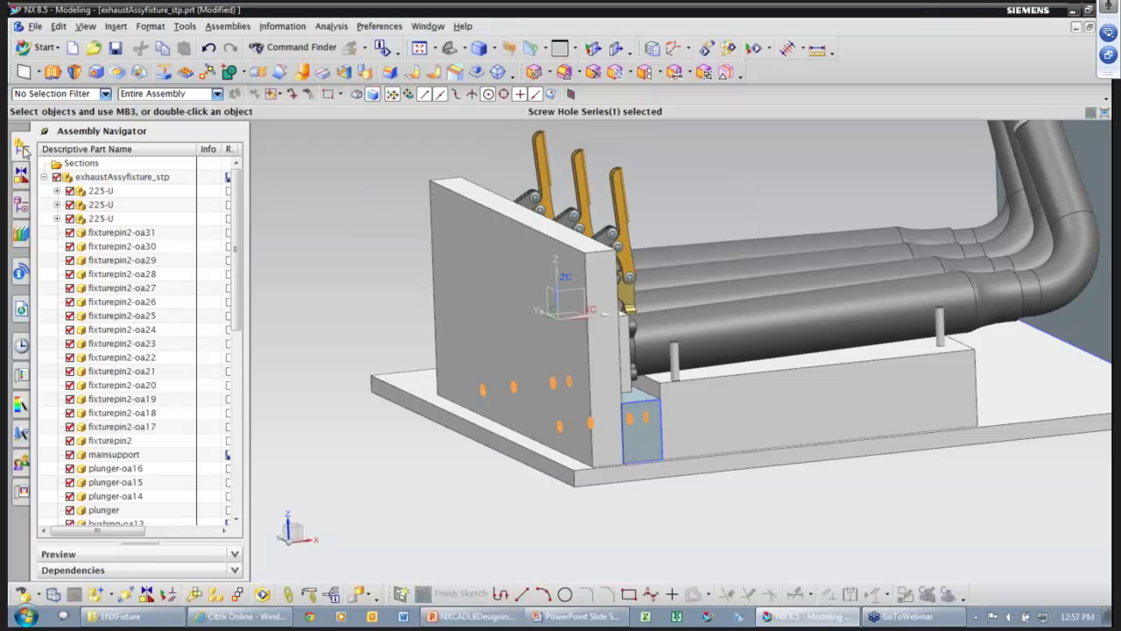
middle_click_drag(310, 199, 311, 210)
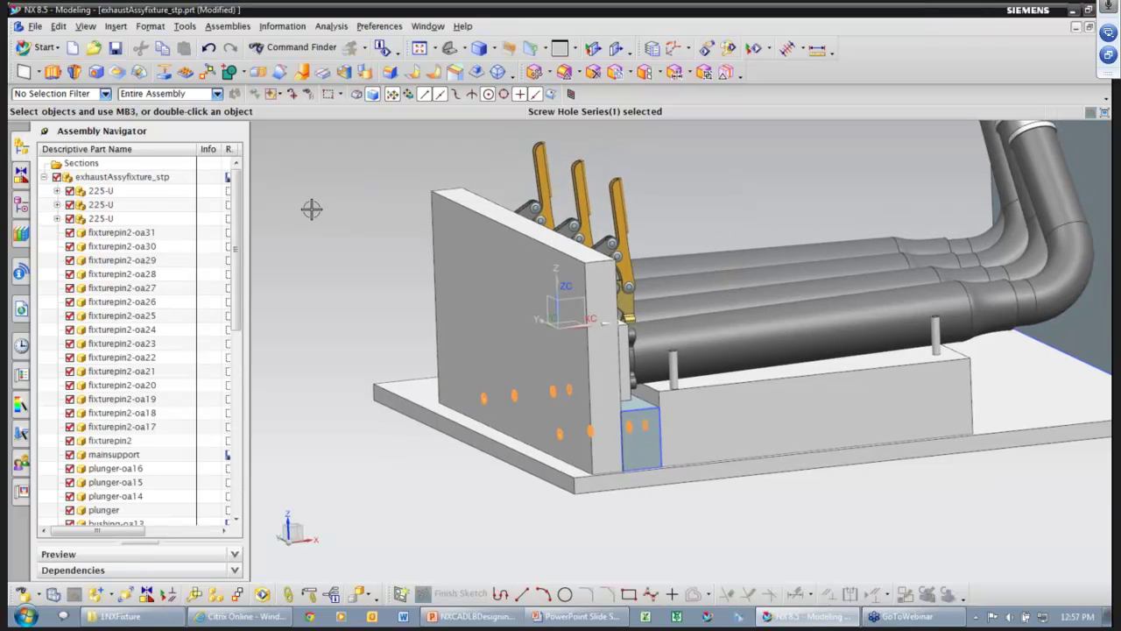
middle_click_drag(311, 208, 314, 212)
key("ctrl+s")
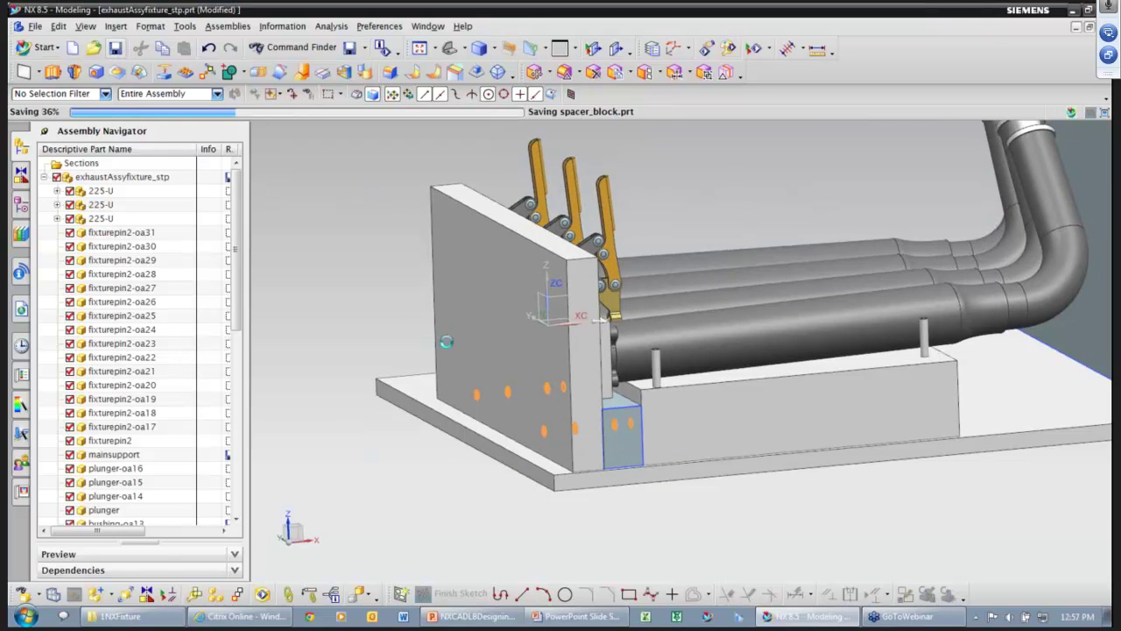
- Display the upright plate's part on its own and examine the linked screw hole feature in its model history
right_click(462, 213)
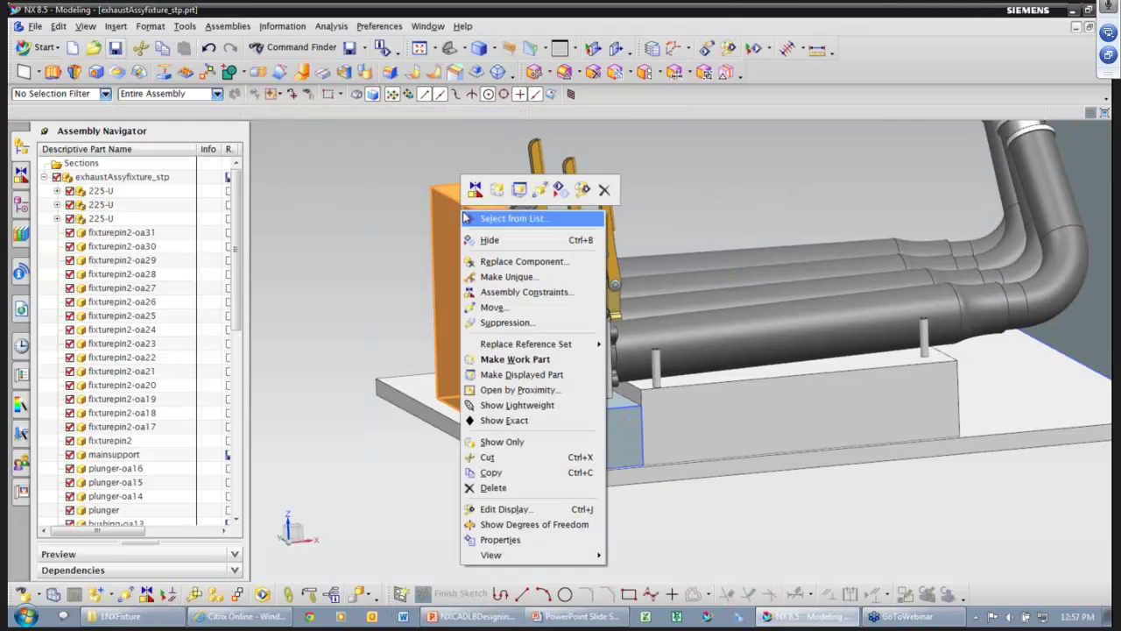
left_click(522, 374)
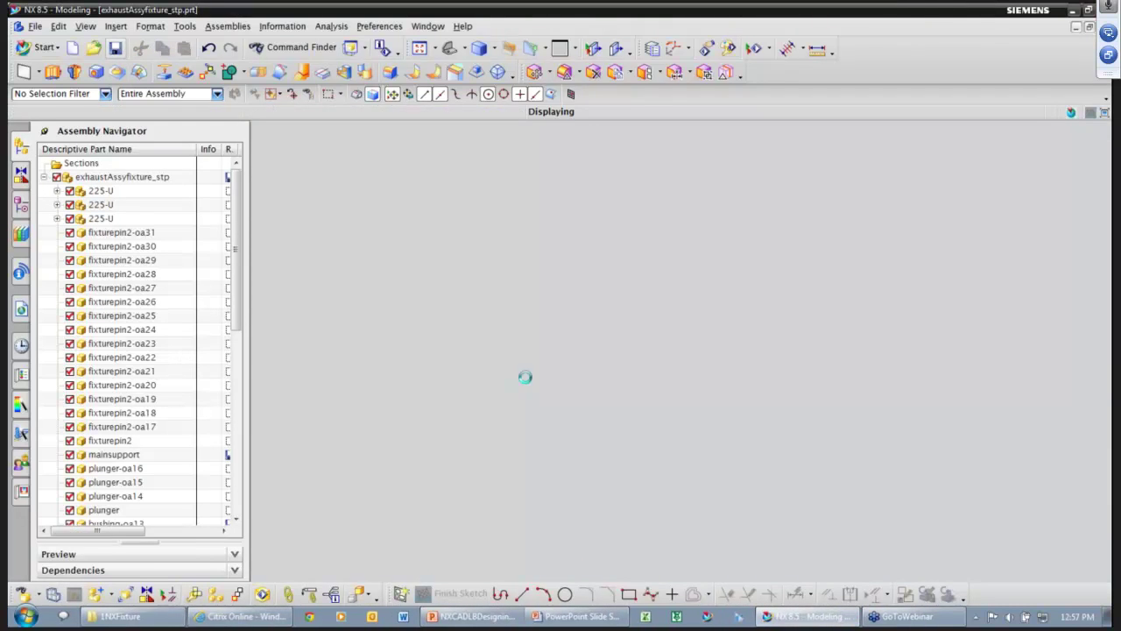
key("ctrl+f")
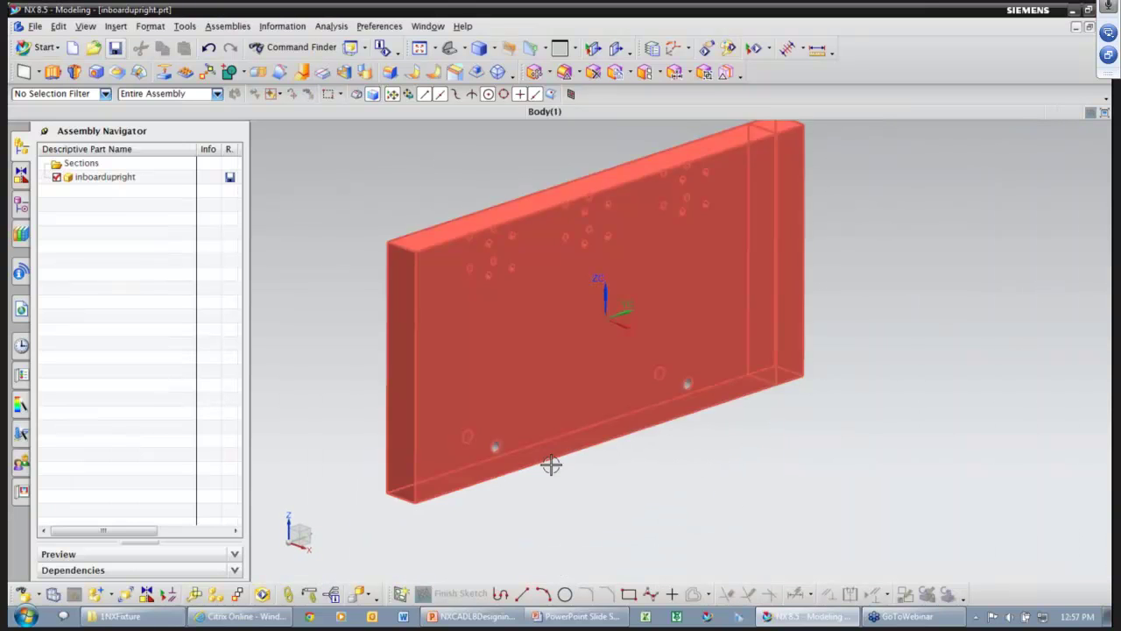
left_click(21, 205)
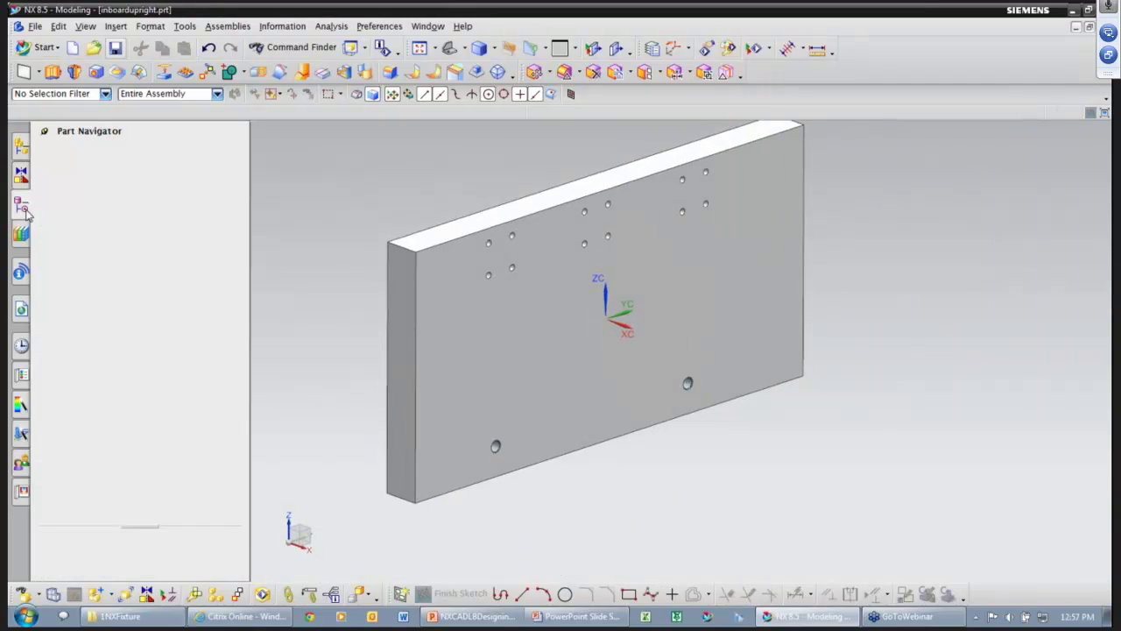
left_click(98, 249)
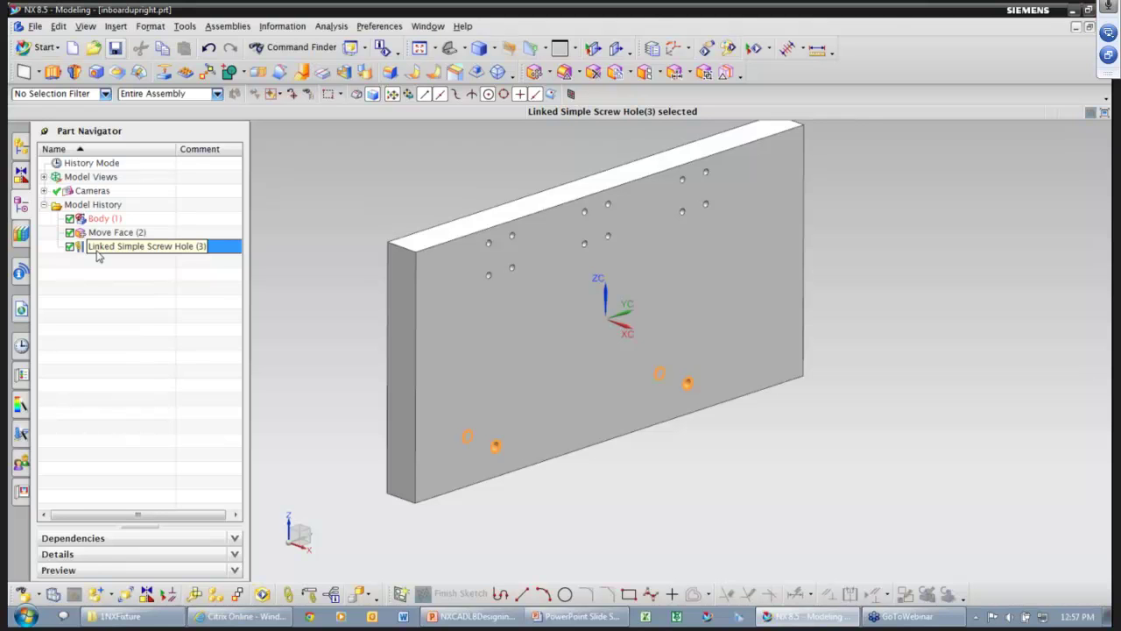
- Return from the inboardupright part to displaying its parent assembly exhaustAssyfixture_stp
left_click(24, 148)
right_click(99, 182)
mouse_move(149, 209)
left_click(254, 211)
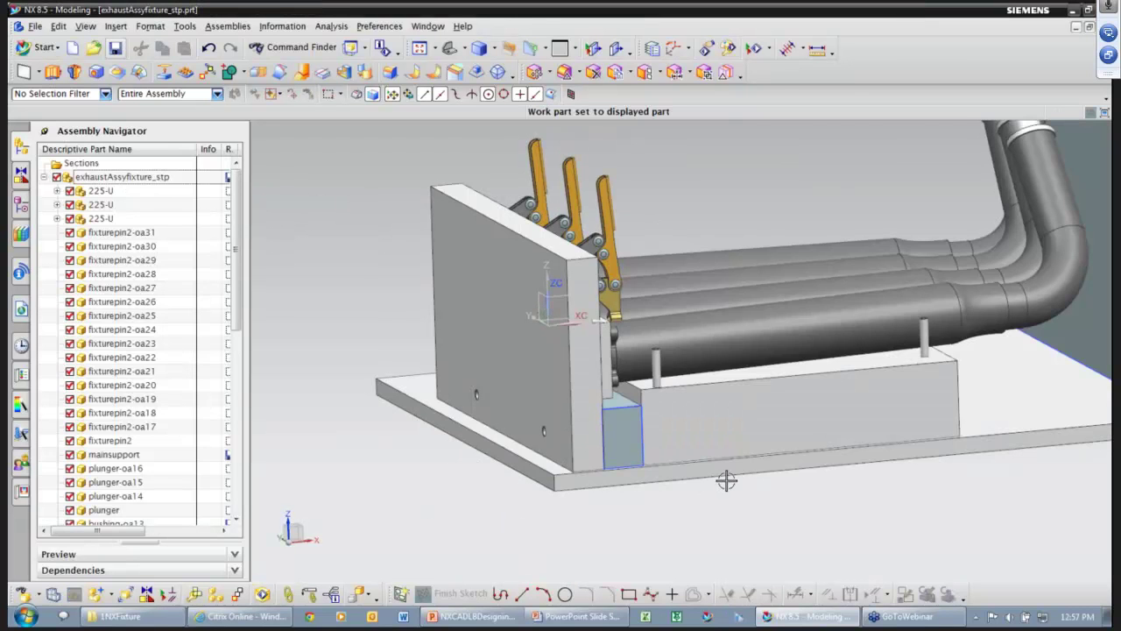
- Make mainsupport the work part to inspect its linked screw hole, and return to the top assembly as work part
middle_click_drag(726, 480, 713, 395)
right_click(713, 397)
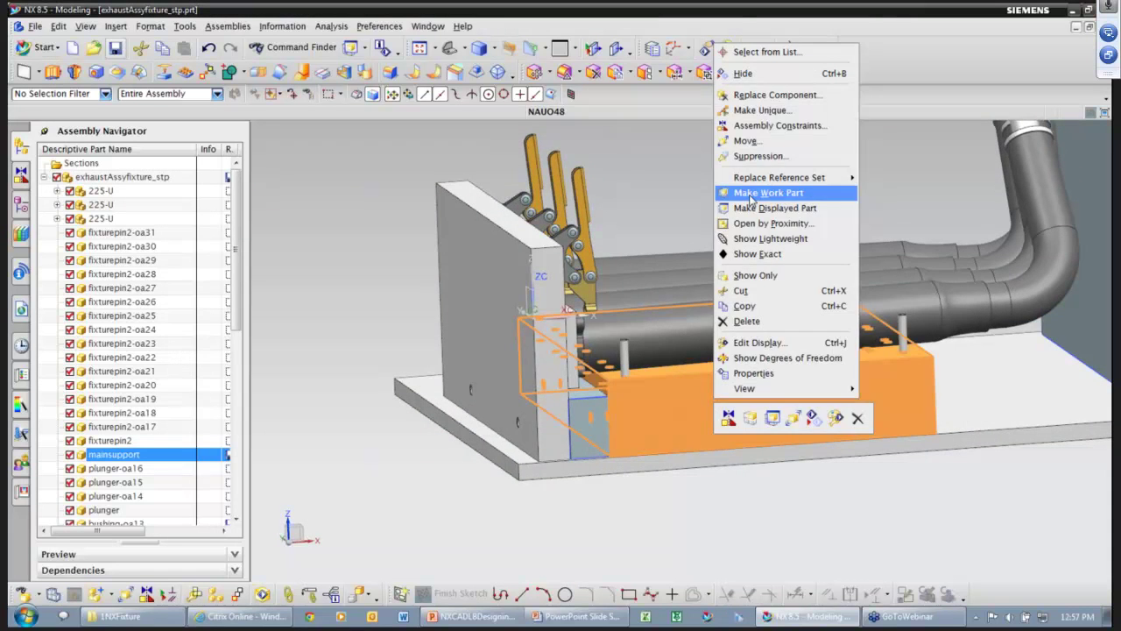
left_click(750, 194)
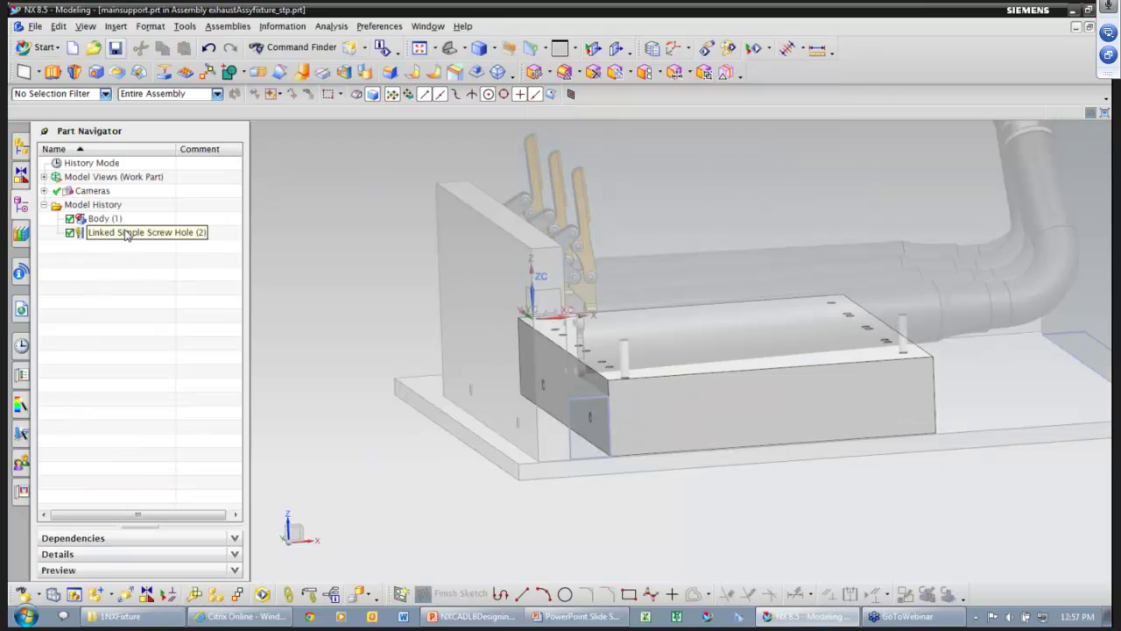
left_click(127, 233)
middle_click_drag(289, 380, 586, 420)
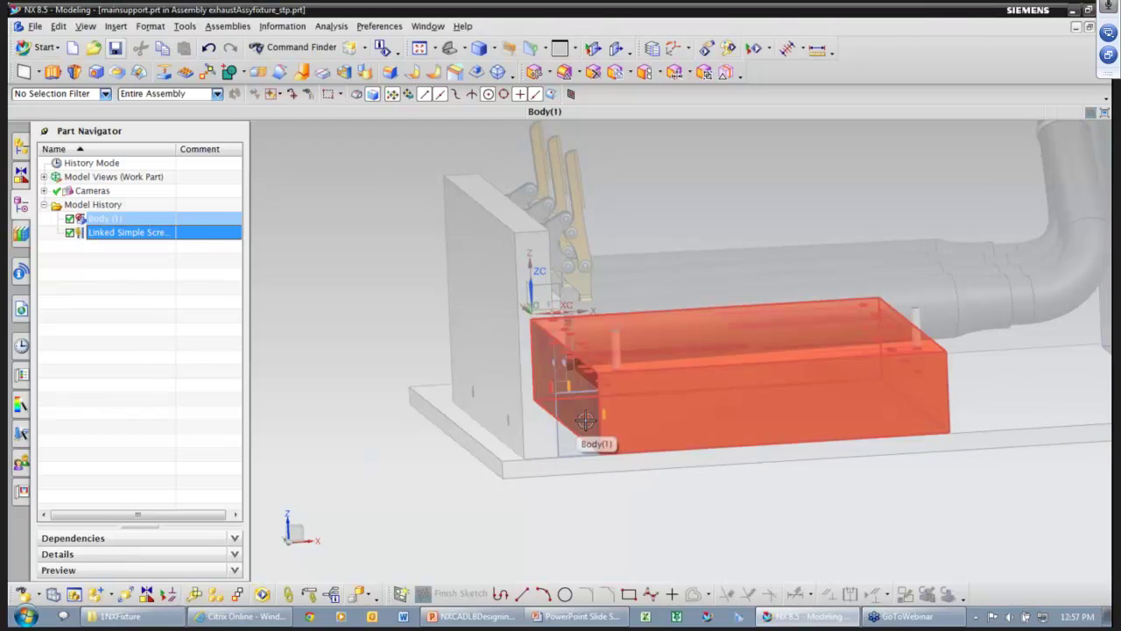
left_click(20, 146)
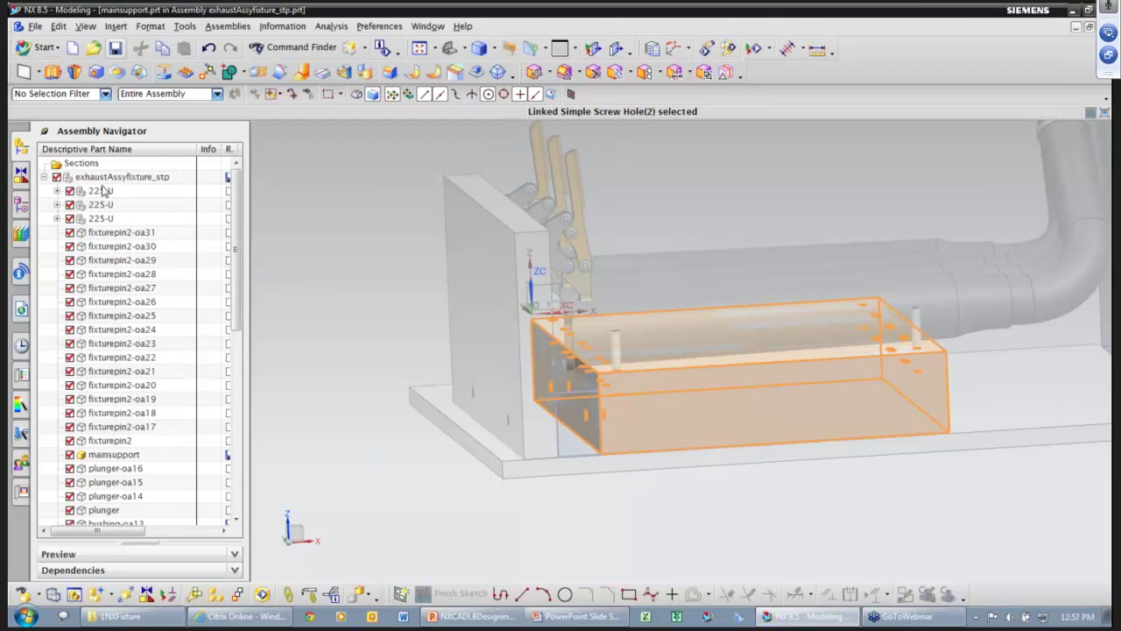
double_click(106, 176)
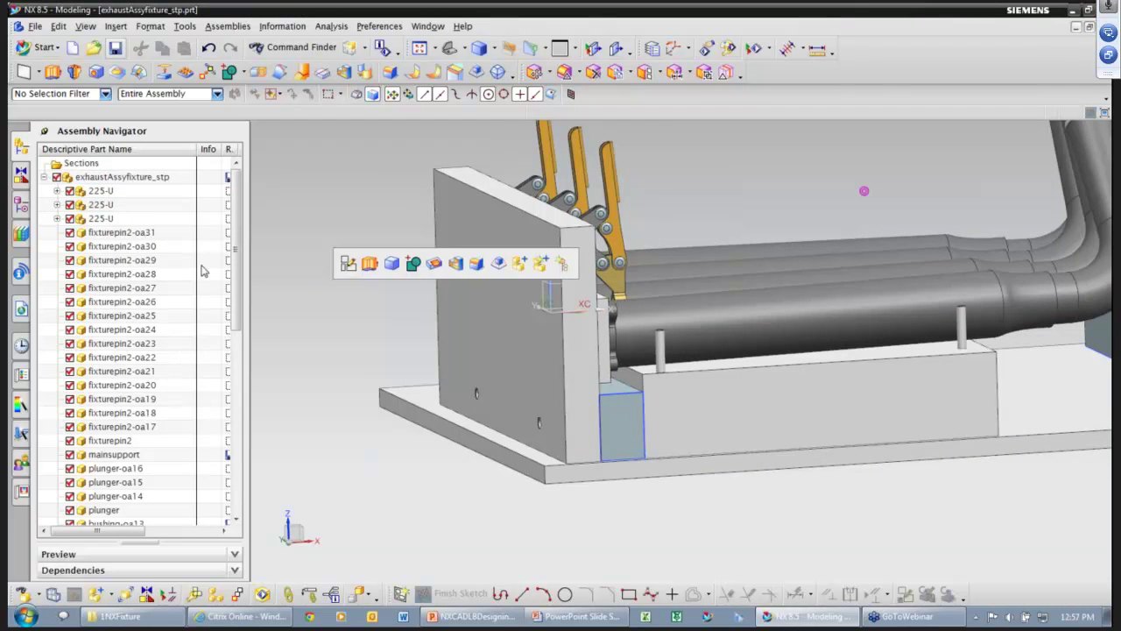
- Edit the screw hole series to change the end hole's depth limit, and save the assembly
left_click(21, 204)
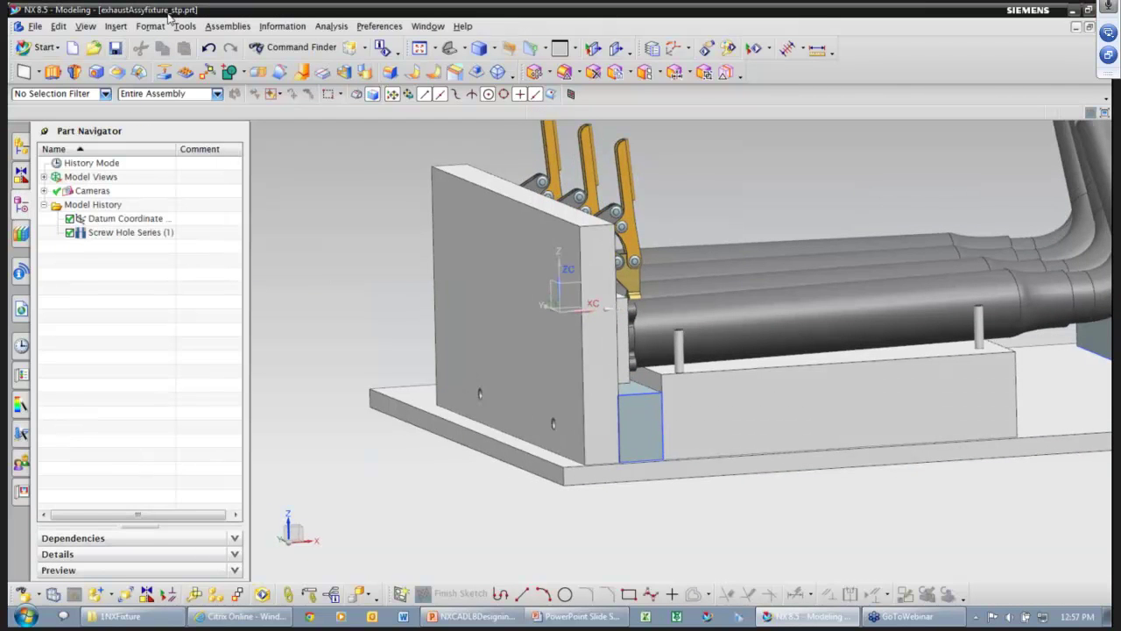
double_click(101, 234)
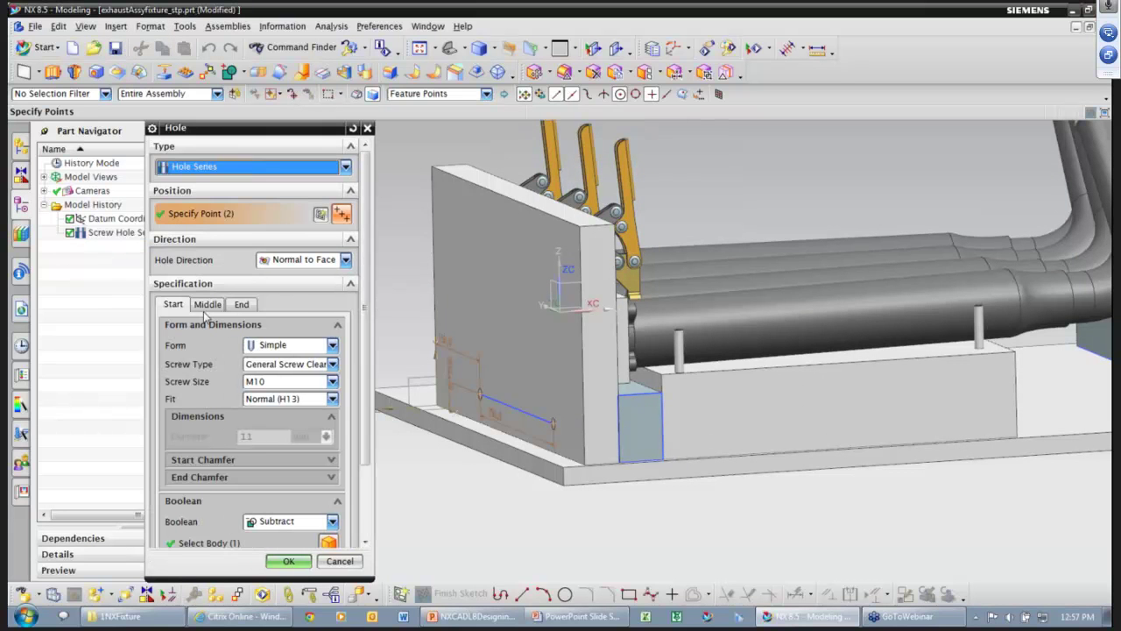
left_click_drag(366, 341, 360, 422)
scroll(360, 426, "up", 3)
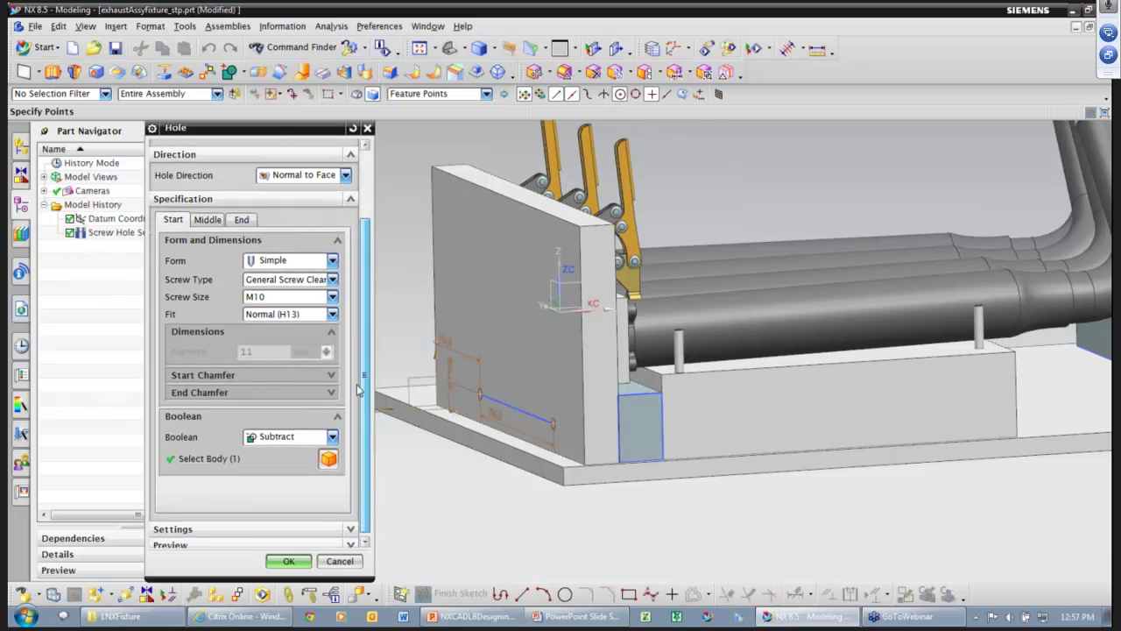
left_click(242, 263)
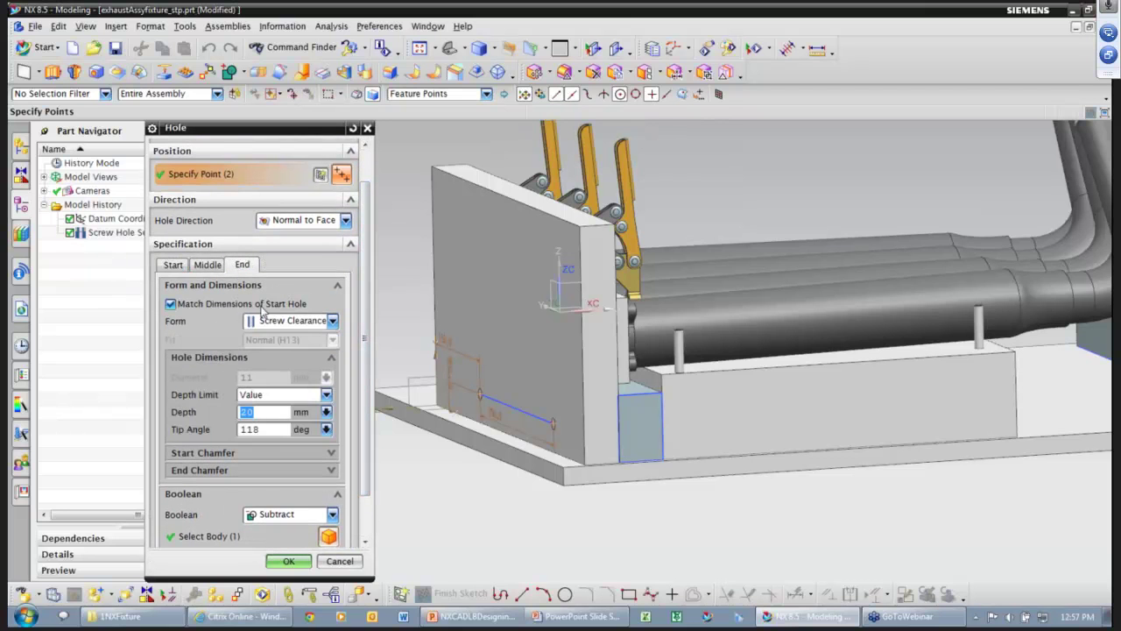
left_click(326, 395)
left_click(289, 444)
left_click(291, 562)
middle_click_drag(818, 518, 403, 260)
key("ctrl+s")
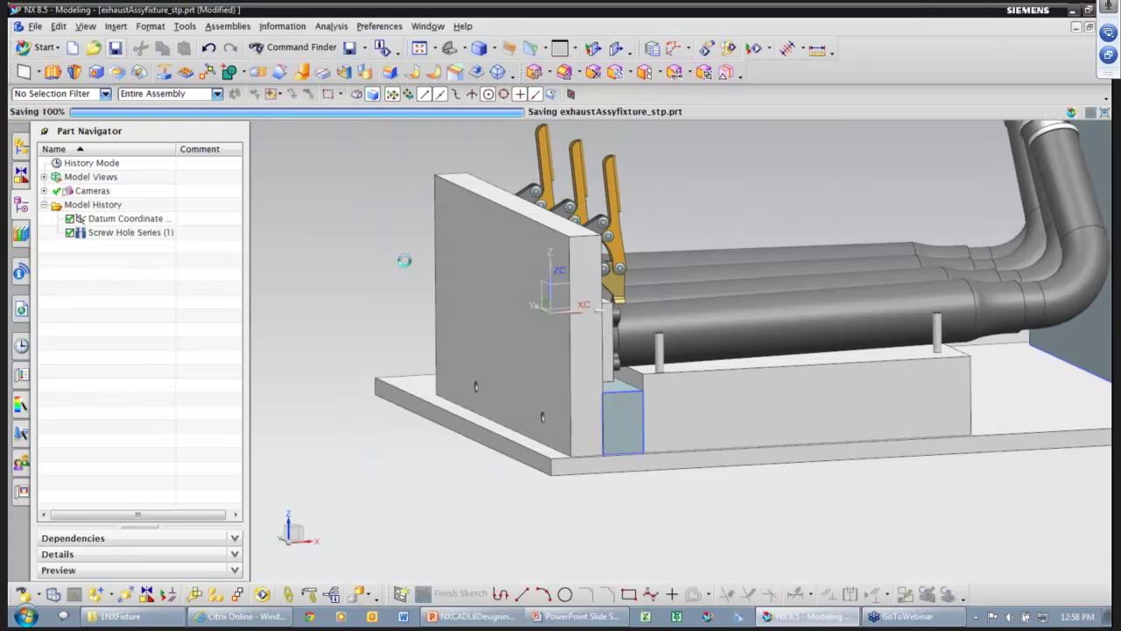
- Start another hole and sketch two hole points about 95 mm apart near a corner of the base plate, joined by a line
left_click(97, 72)
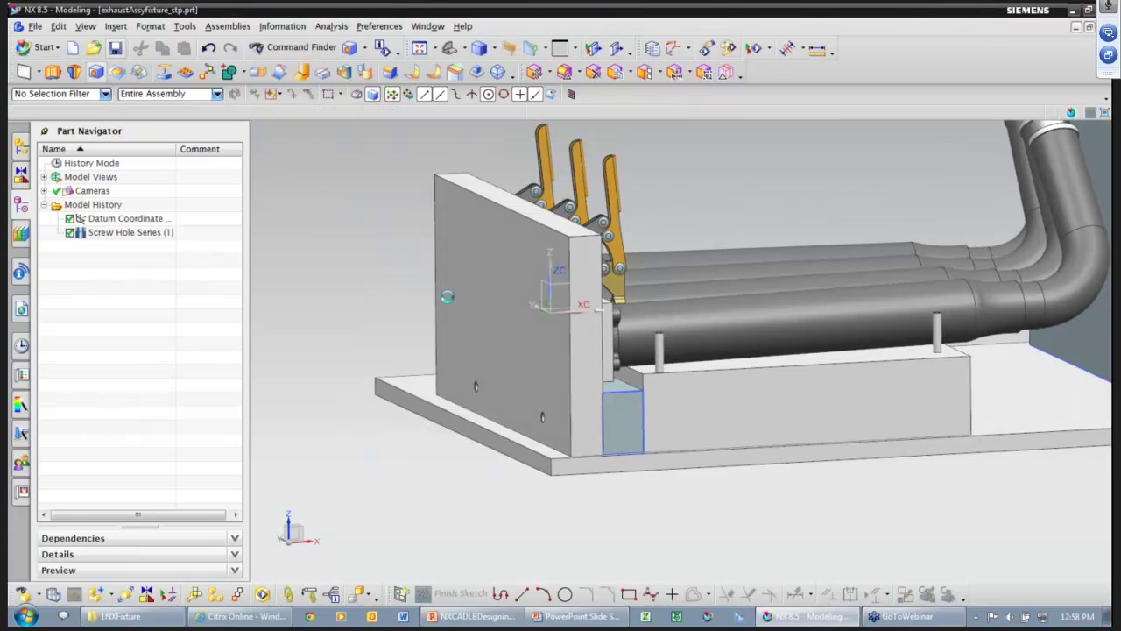
left_click(447, 296)
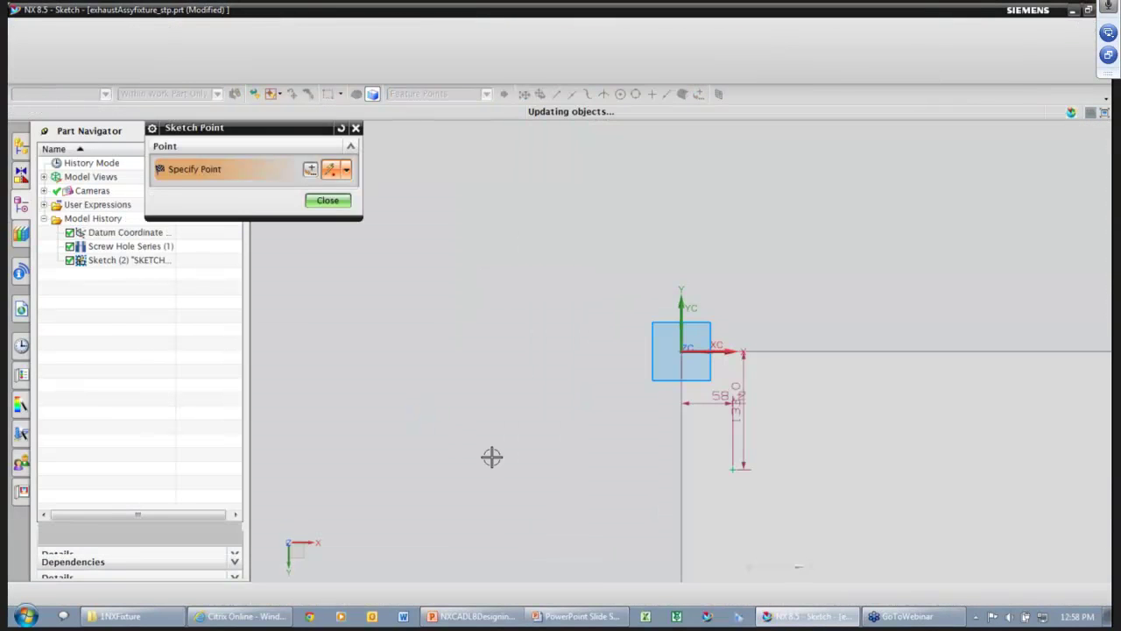
left_click_drag(423, 453, 440, 453, "ctrl+shift")
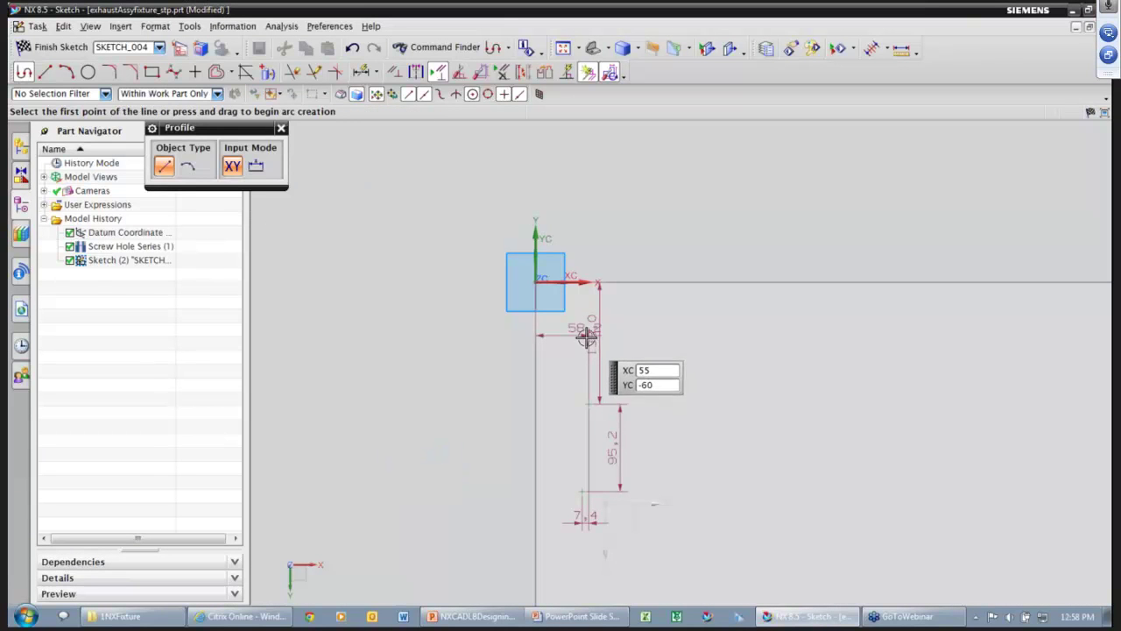
left_click(595, 405)
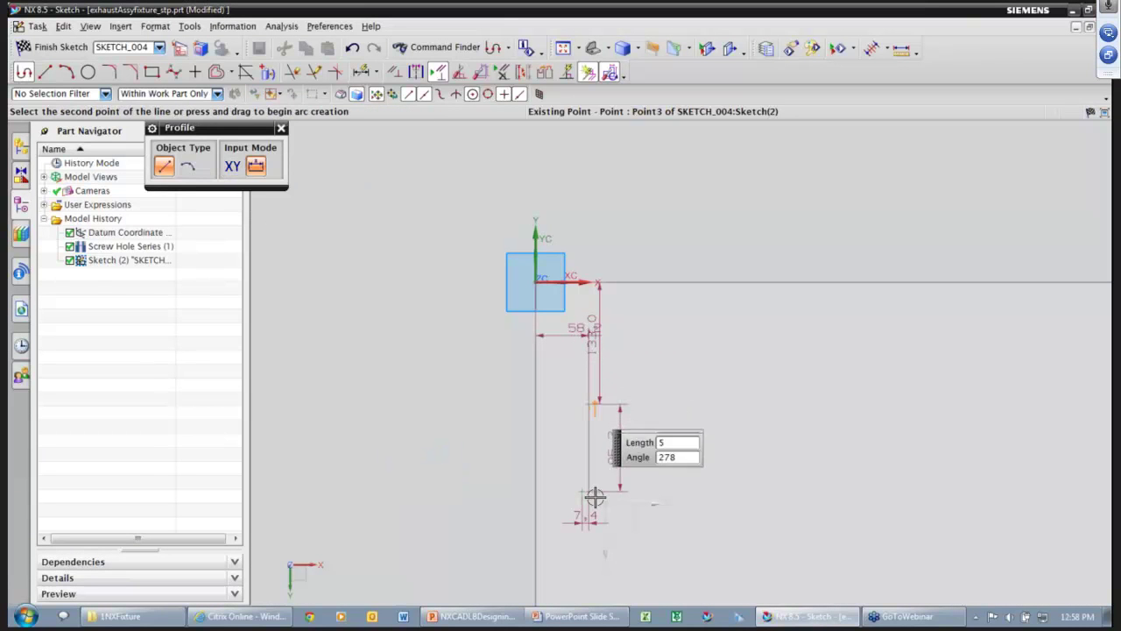
left_click(583, 491)
middle_click(543, 421)
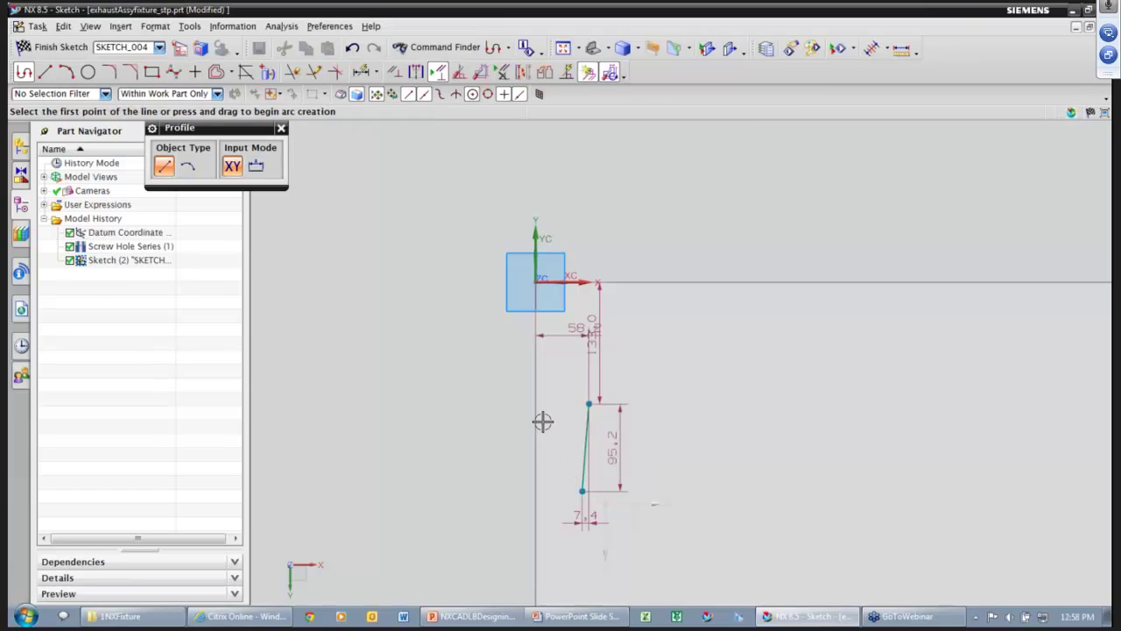
middle_click(543, 421)
- Make the line joining the two hole points vertical and set its length to 200 mm
left_click(585, 447)
left_click(783, 429)
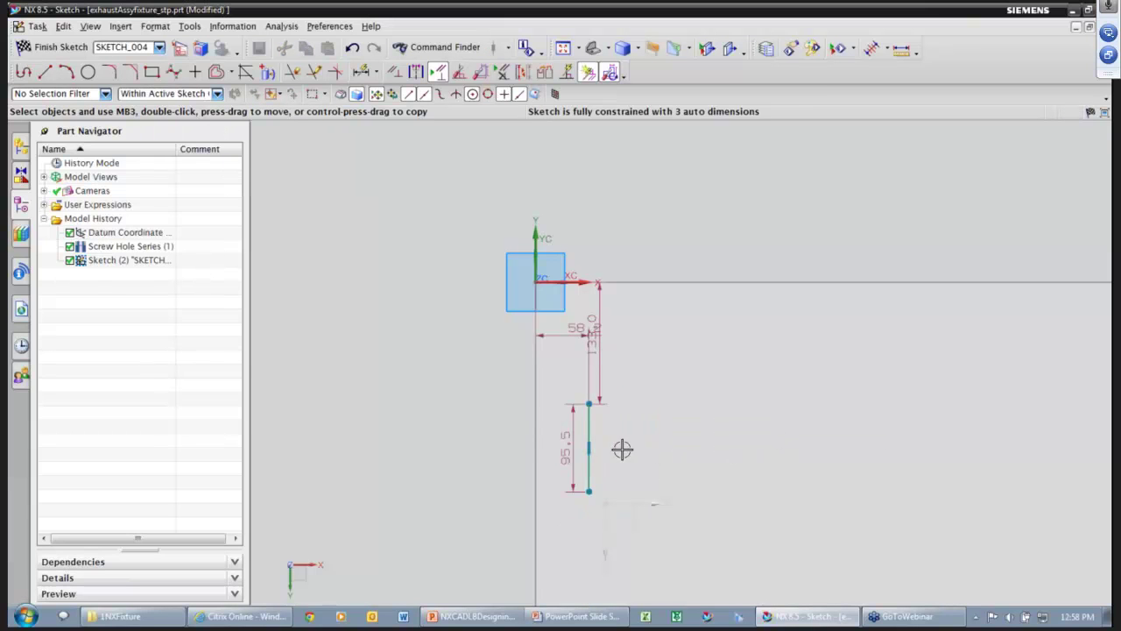
left_click_drag(566, 449, 668, 458)
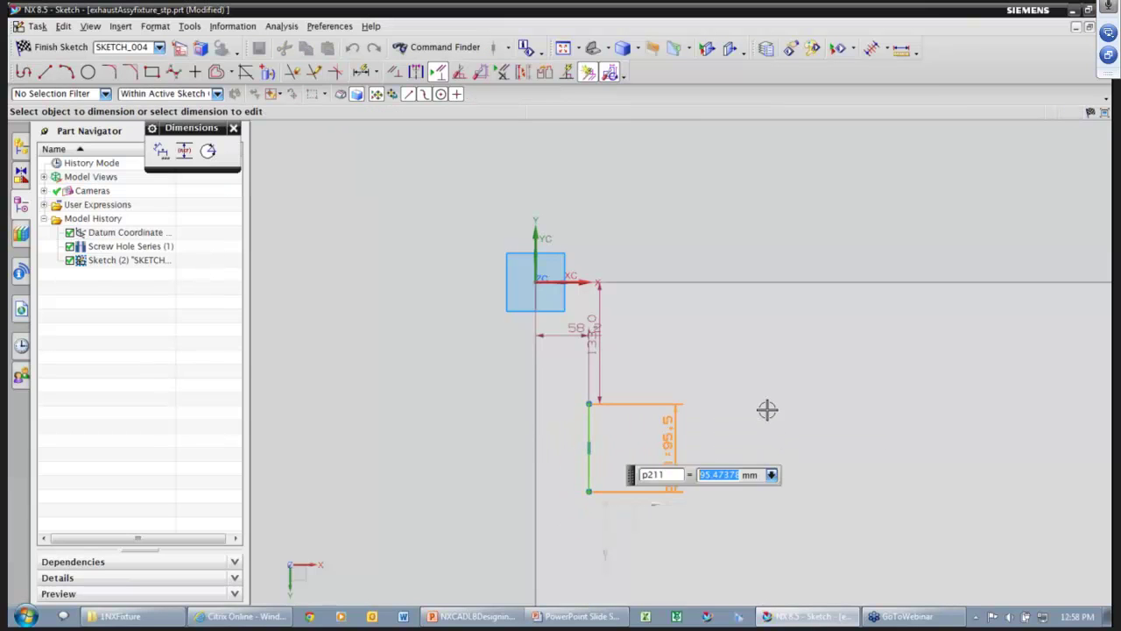
type("200")
key("Return")
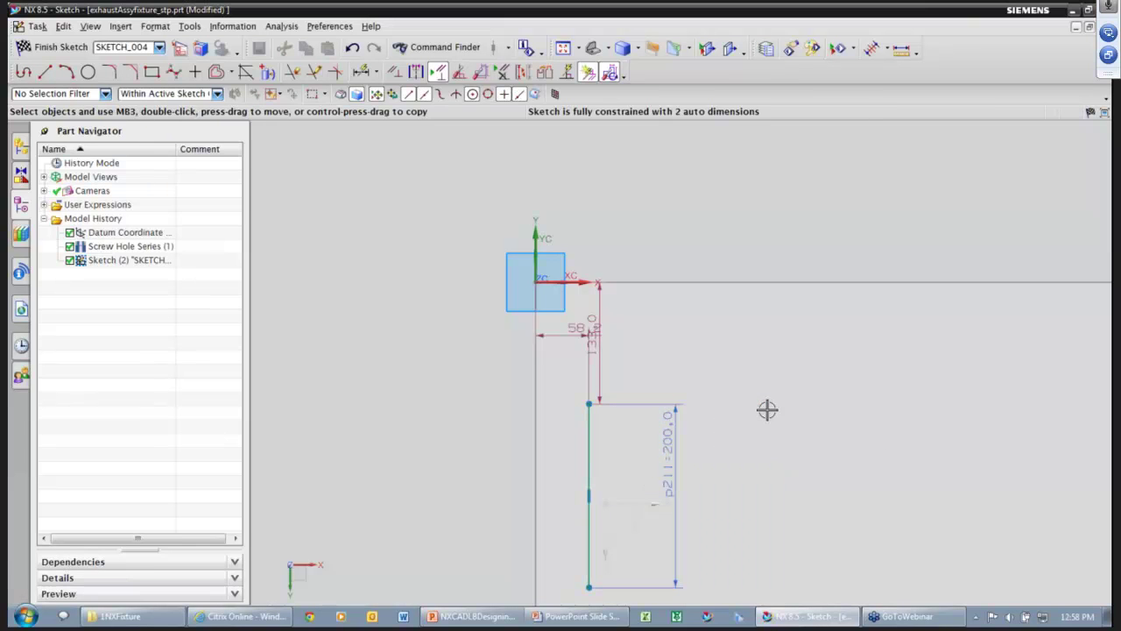
- Place the line's upper point 75 mm from the horizontal axis and 44.5 mm from the vertical axis, and finish the sketch
left_click(634, 347)
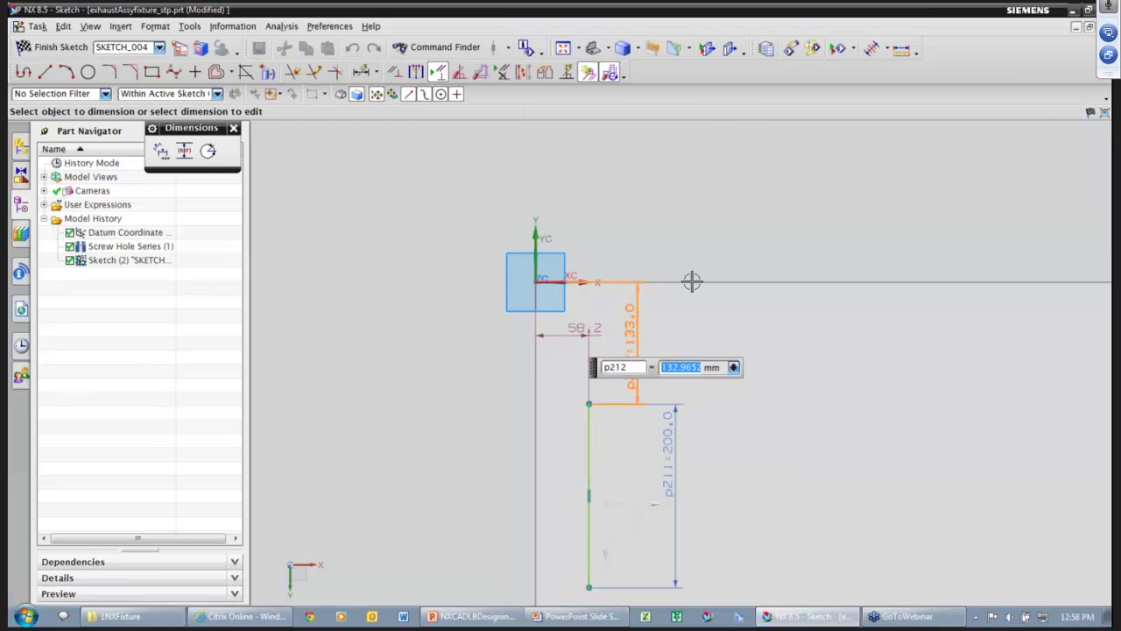
type("75")
key("Return")
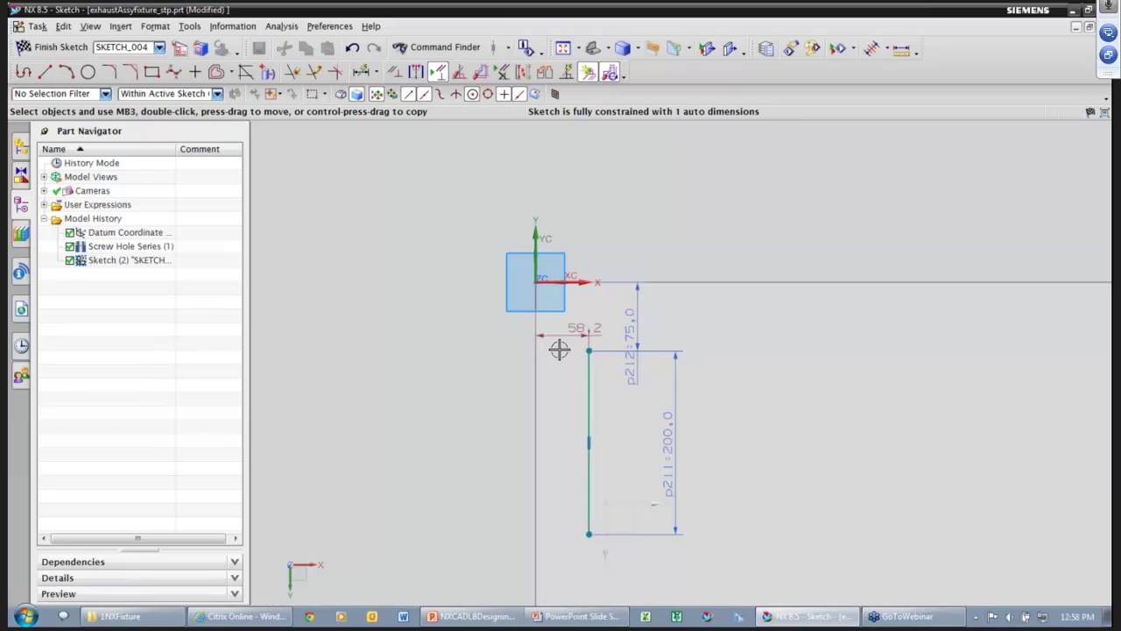
left_click(580, 328)
type("44.5")
key("Return")
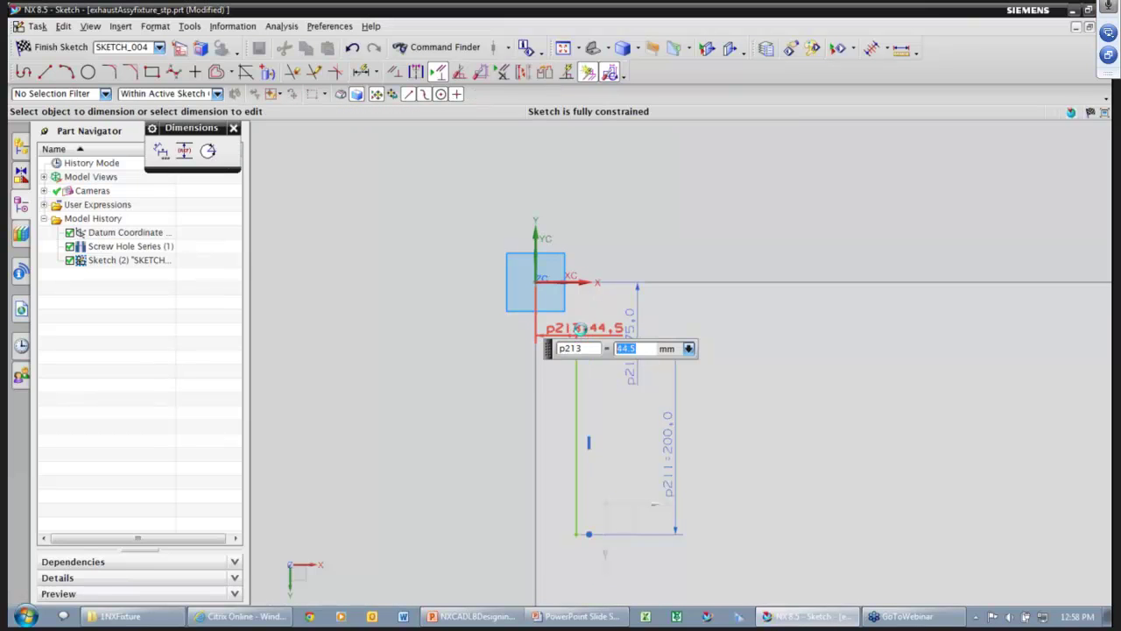
left_click_drag(400, 344, 375, 346, "ctrl+shift")
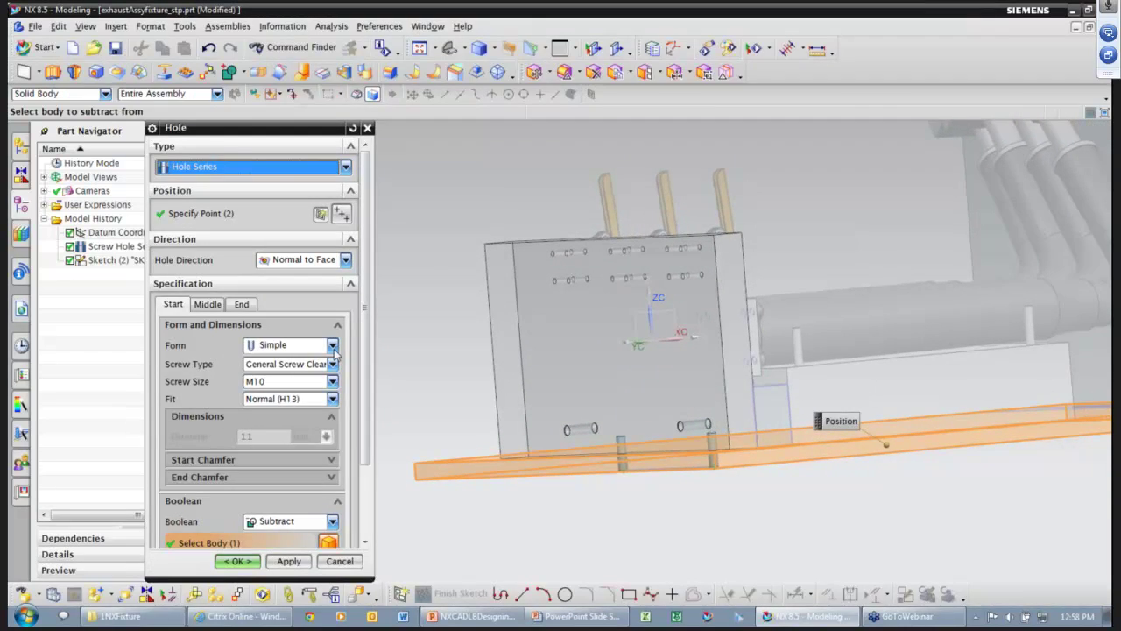
- Review the start, middle and end hole specifications of the hole series and which body each one cuts
left_click(174, 305)
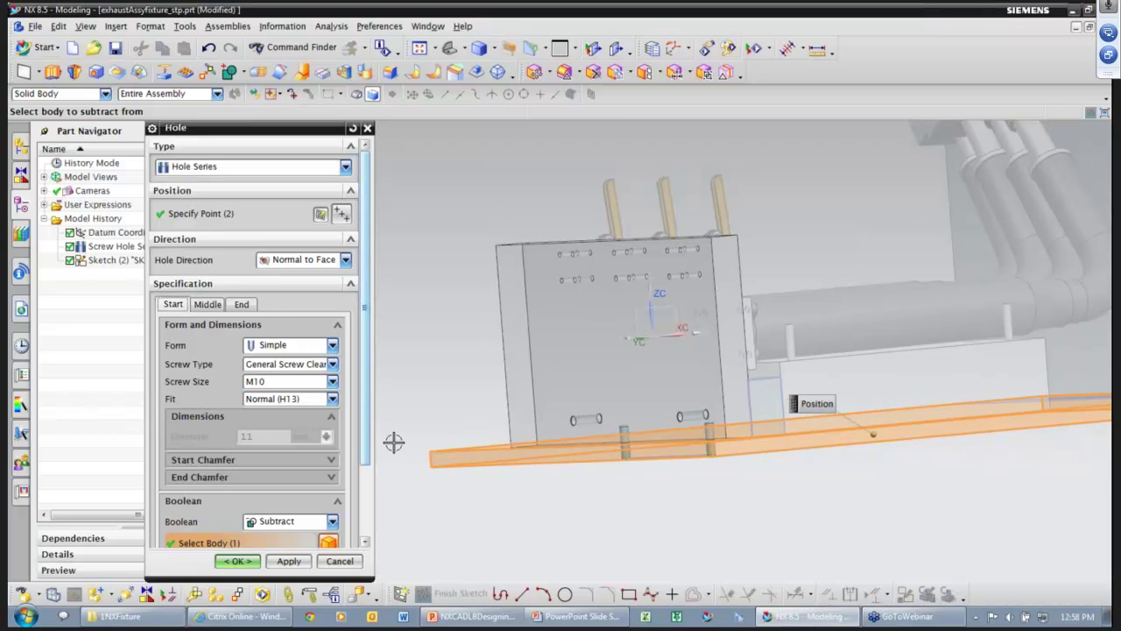
left_click(242, 305)
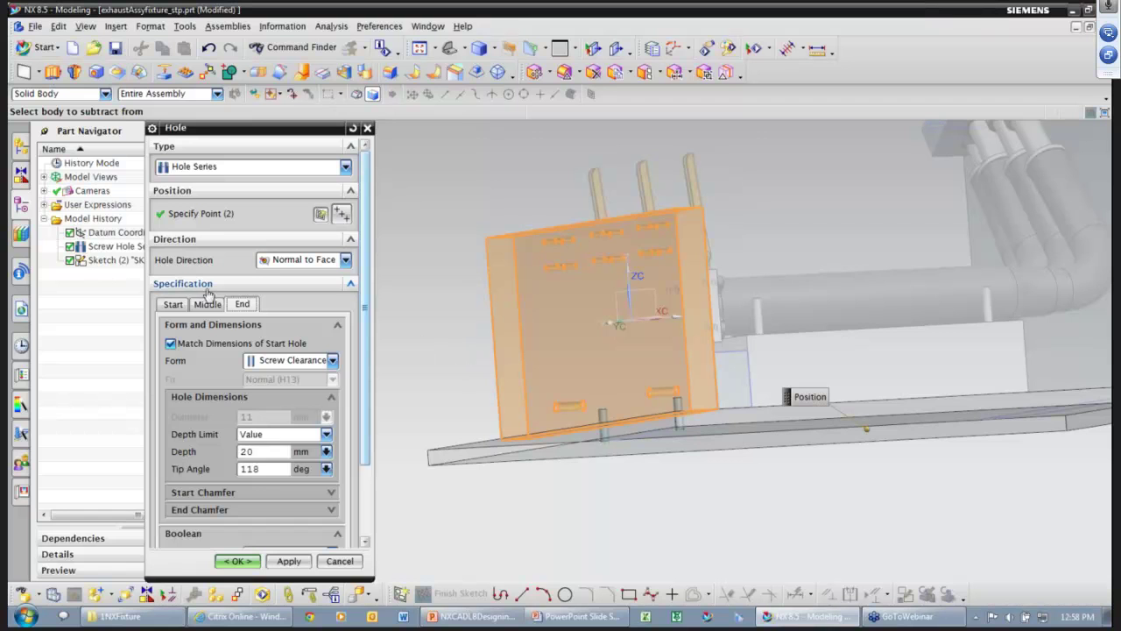
left_click(208, 303)
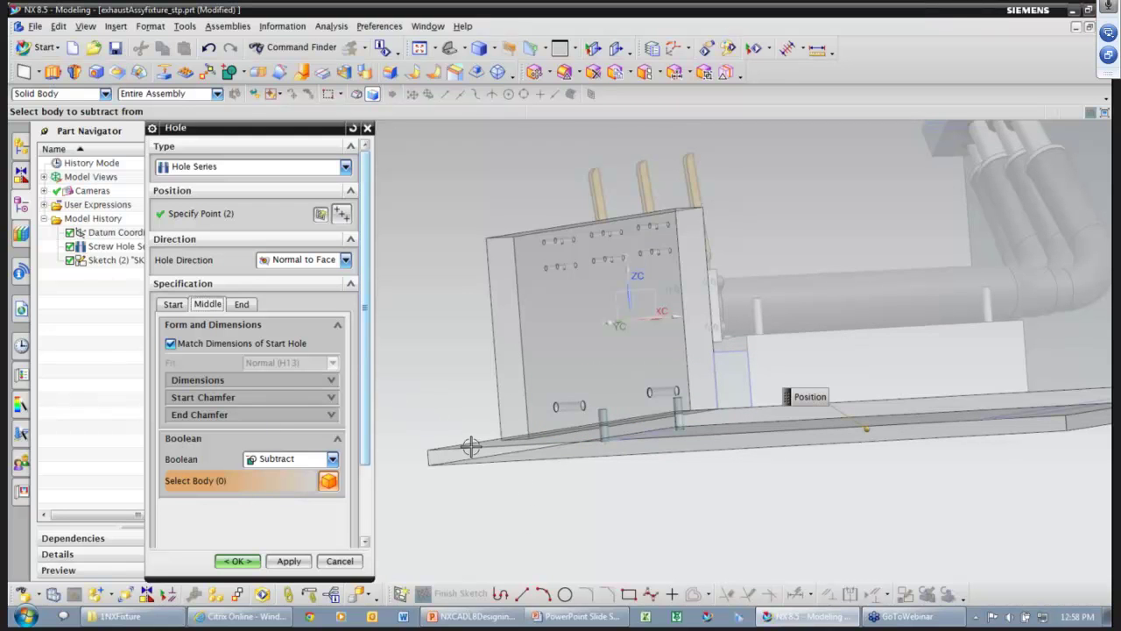
left_click(172, 305)
key("Right")
key("Right")
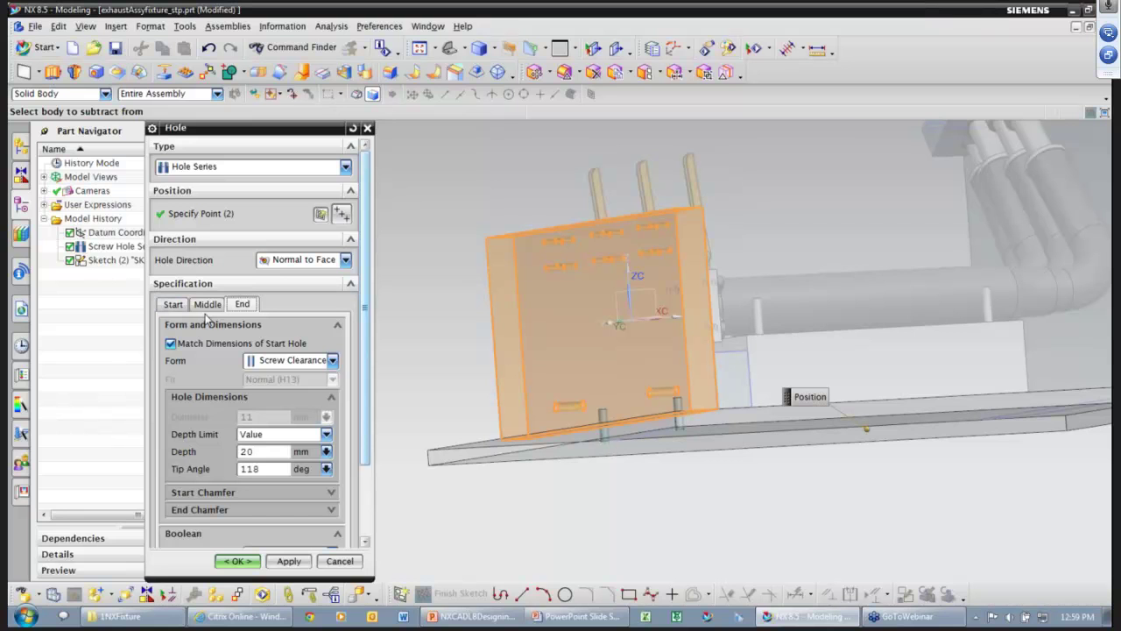
middle_click_drag(625, 519, 686, 524)
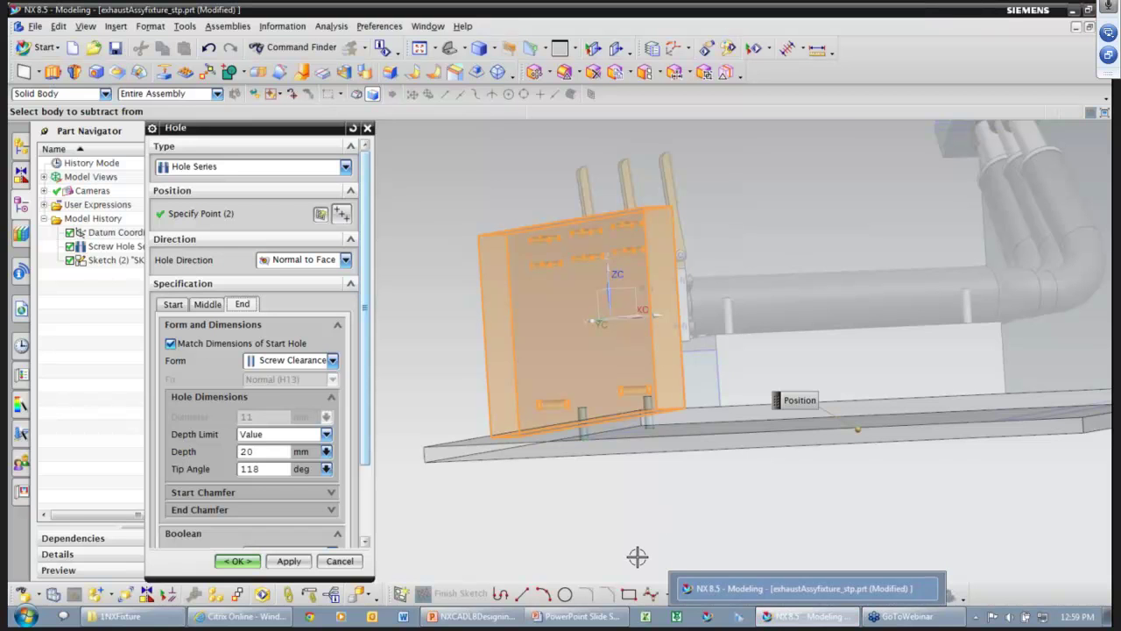
left_click(209, 305)
- Change the form of the start hole in the base plate to Counterbored
left_click(174, 305)
middle_click_drag(521, 504, 506, 494)
left_click(333, 344)
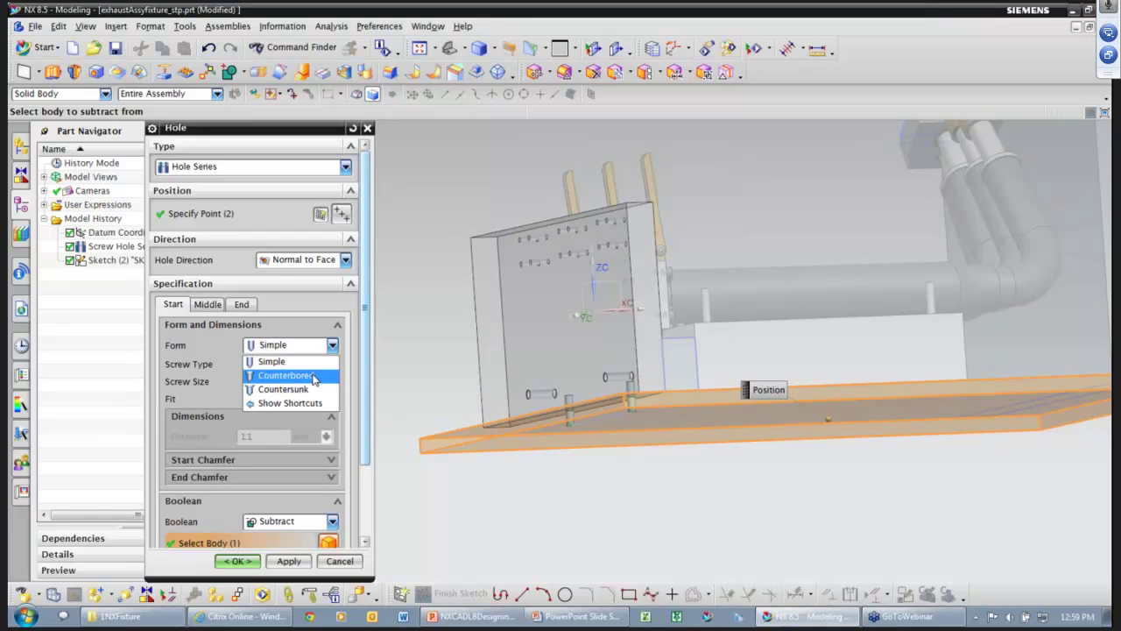
left_click(311, 369)
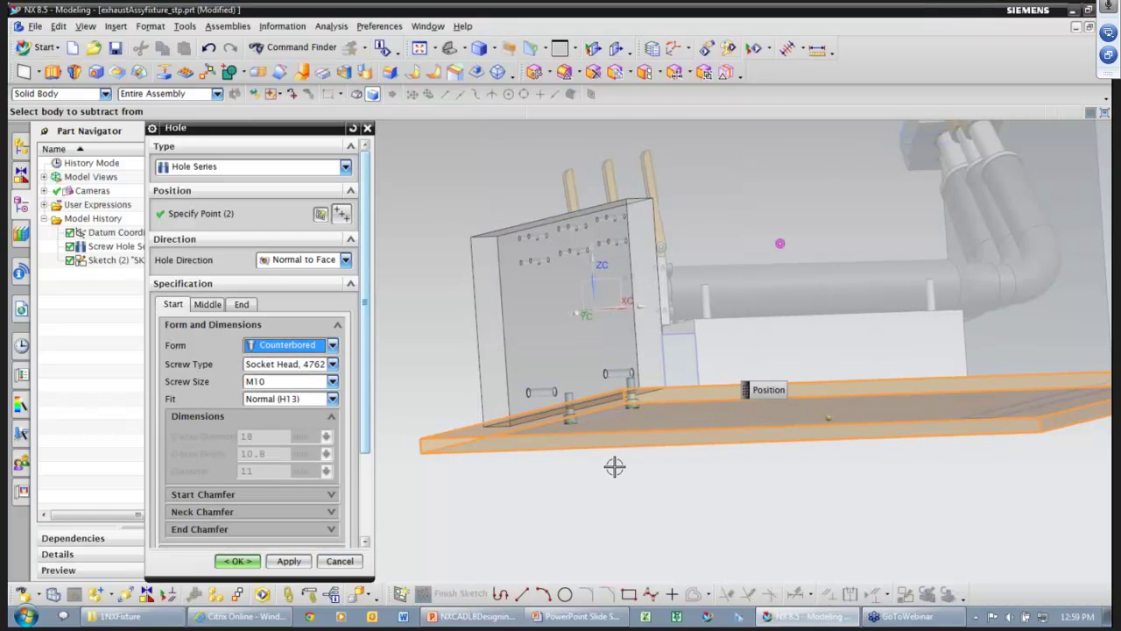
scroll(613, 465, "up", 4)
- Change the end hole's form to Threaded and create the hole series
left_click(242, 304)
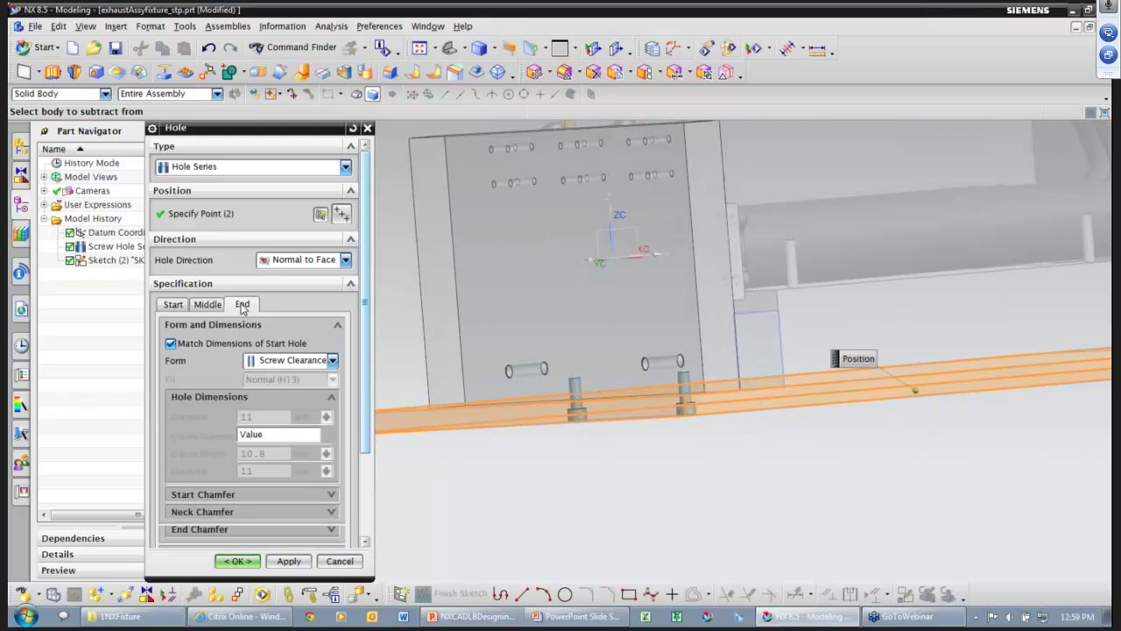
left_click(332, 360)
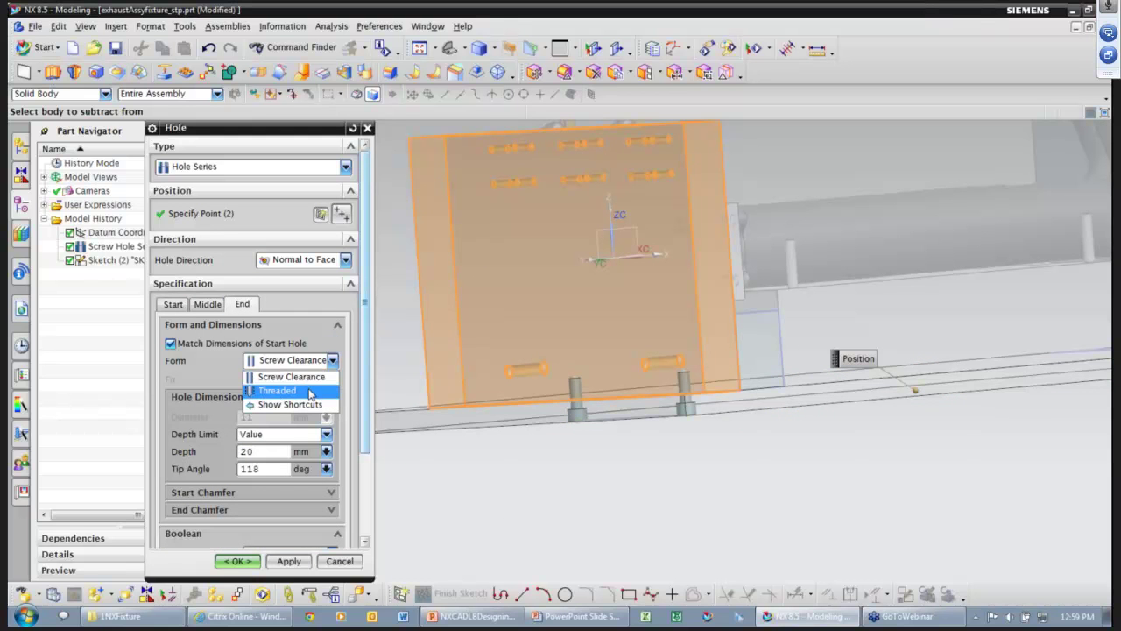
left_click(277, 391)
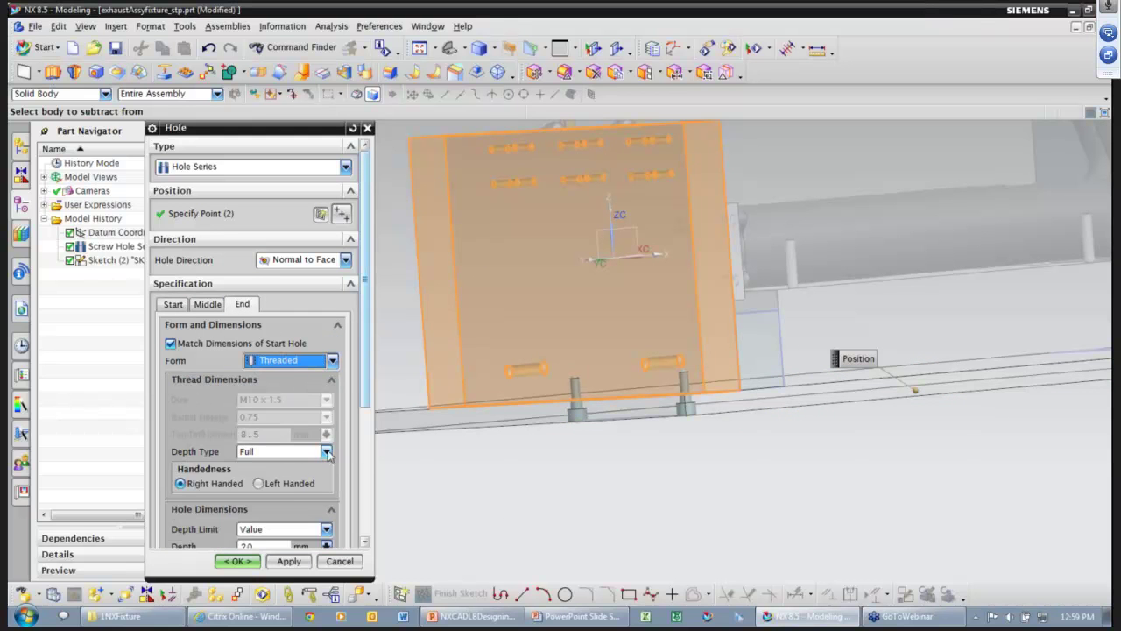
scroll(365, 395, "down", 1)
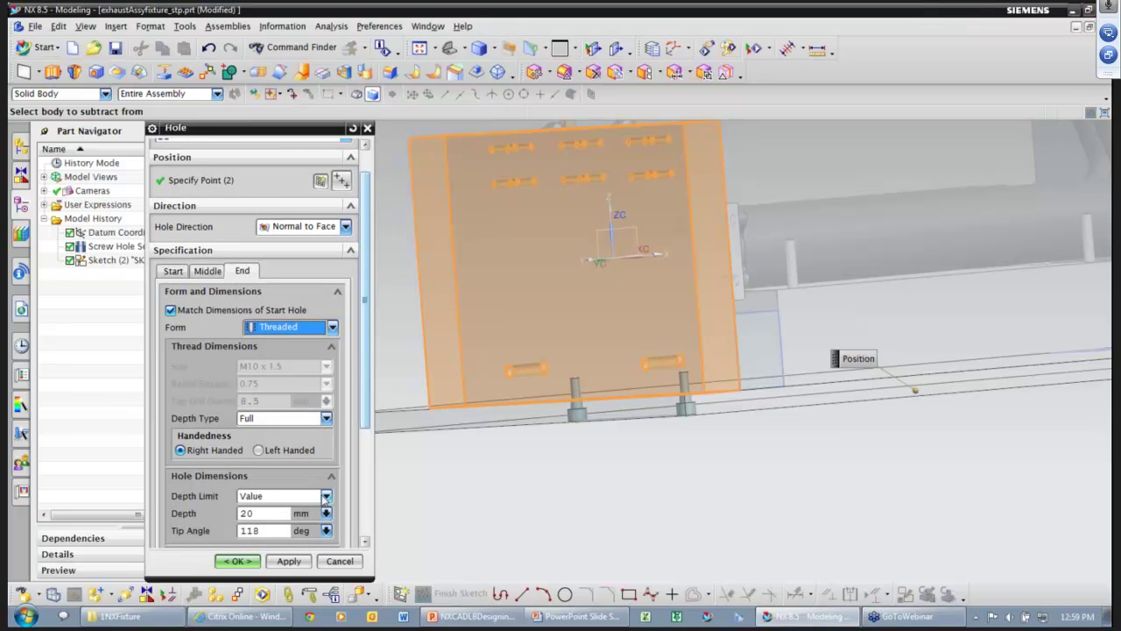
left_click(238, 560)
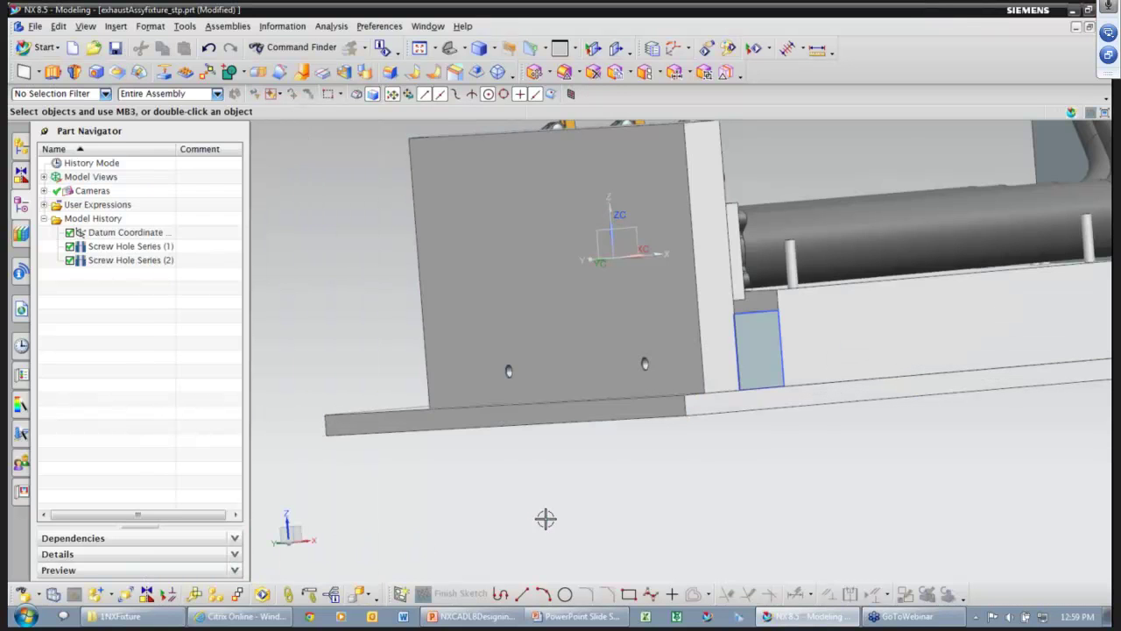
- Save the assembly with the new screw hole series
left_click(130, 260)
key("Escape")
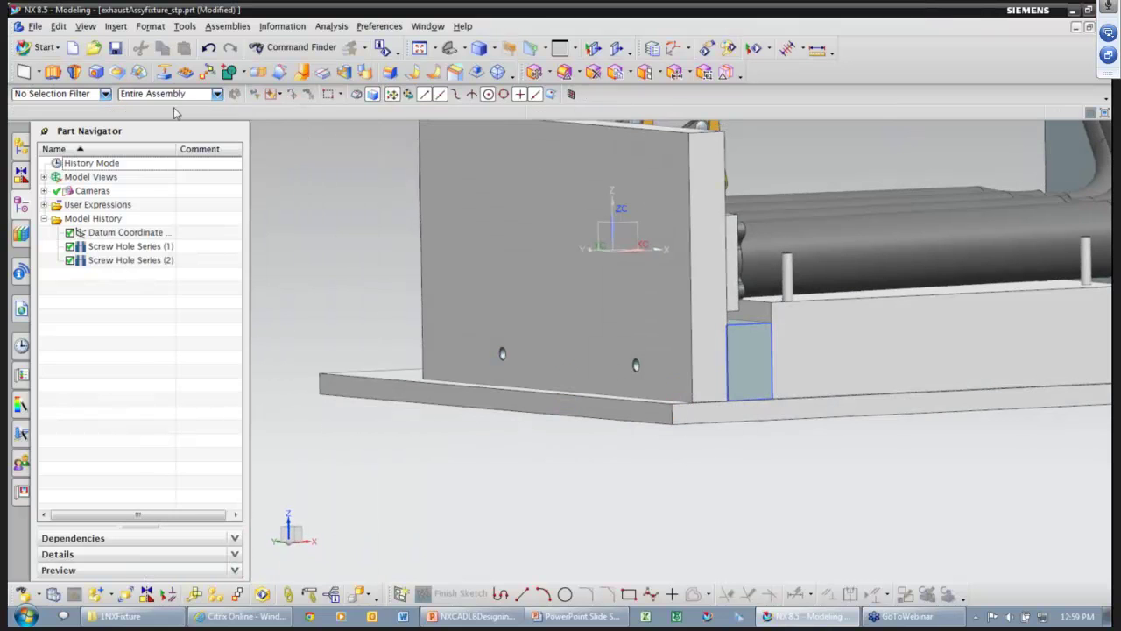
left_click(115, 49)
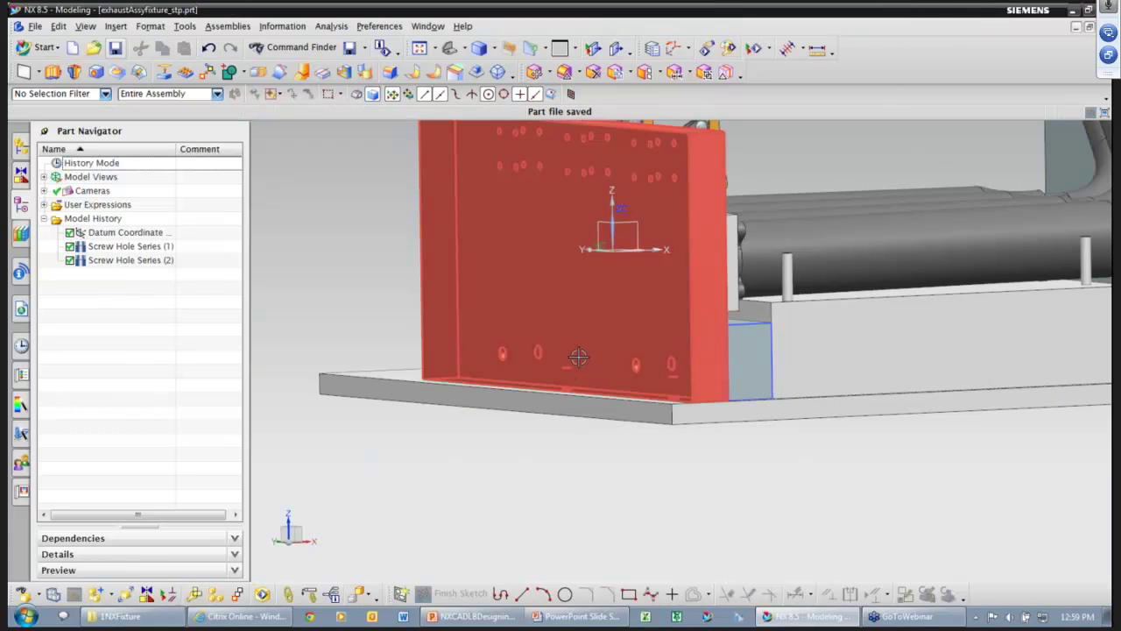
- Make the inboardupright plate the displayed part and examine its linked threaded hole
right_click(578, 357)
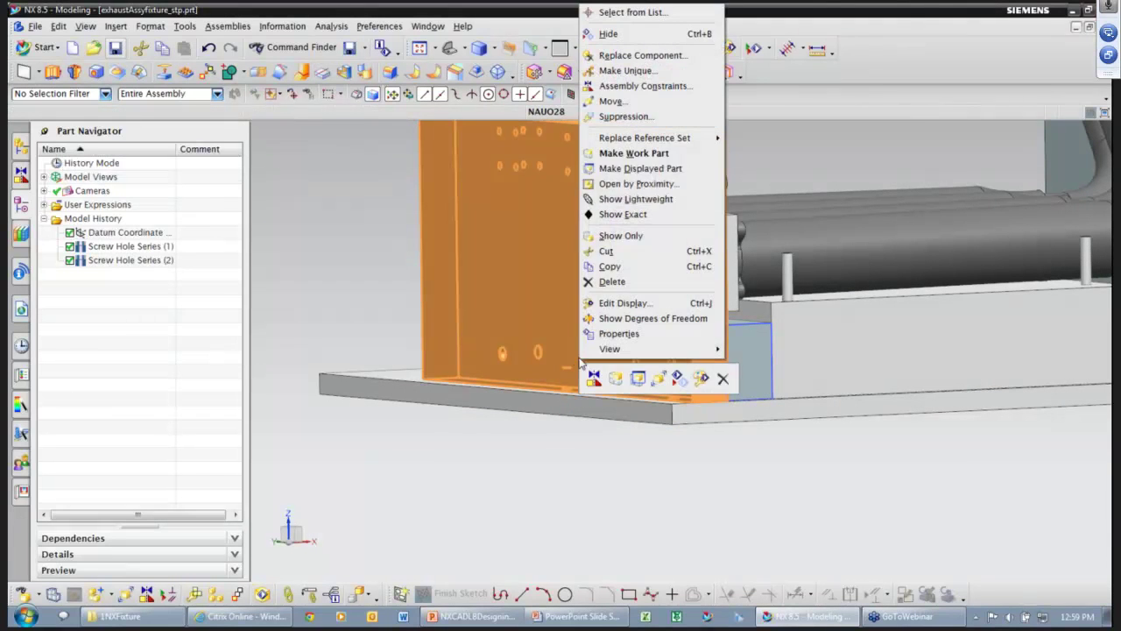
left_click(606, 170)
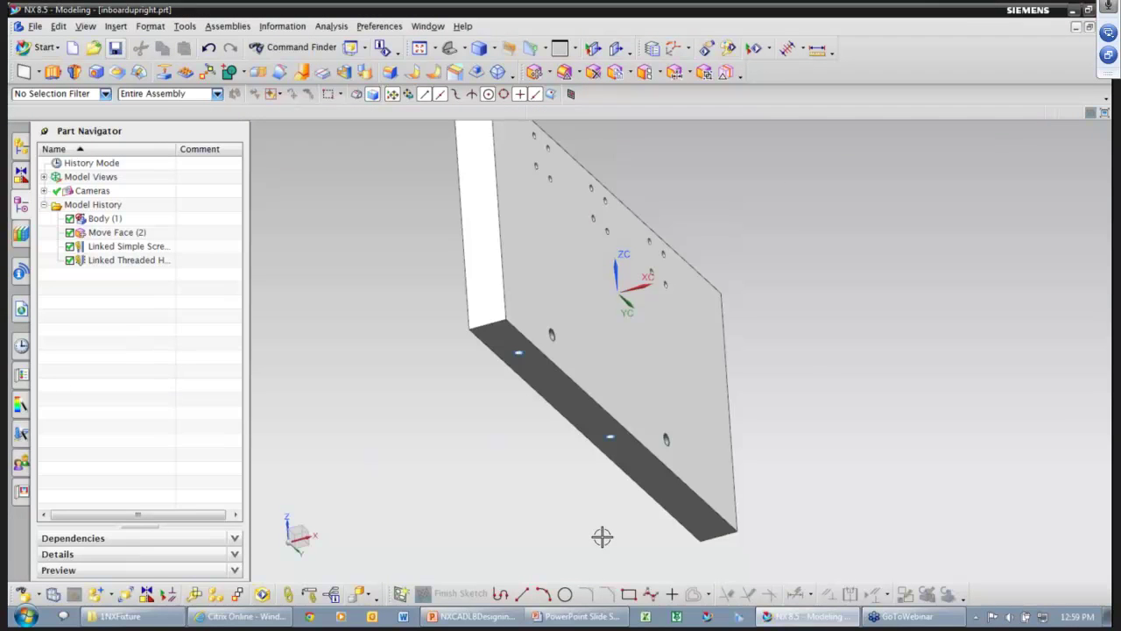
left_click(151, 260)
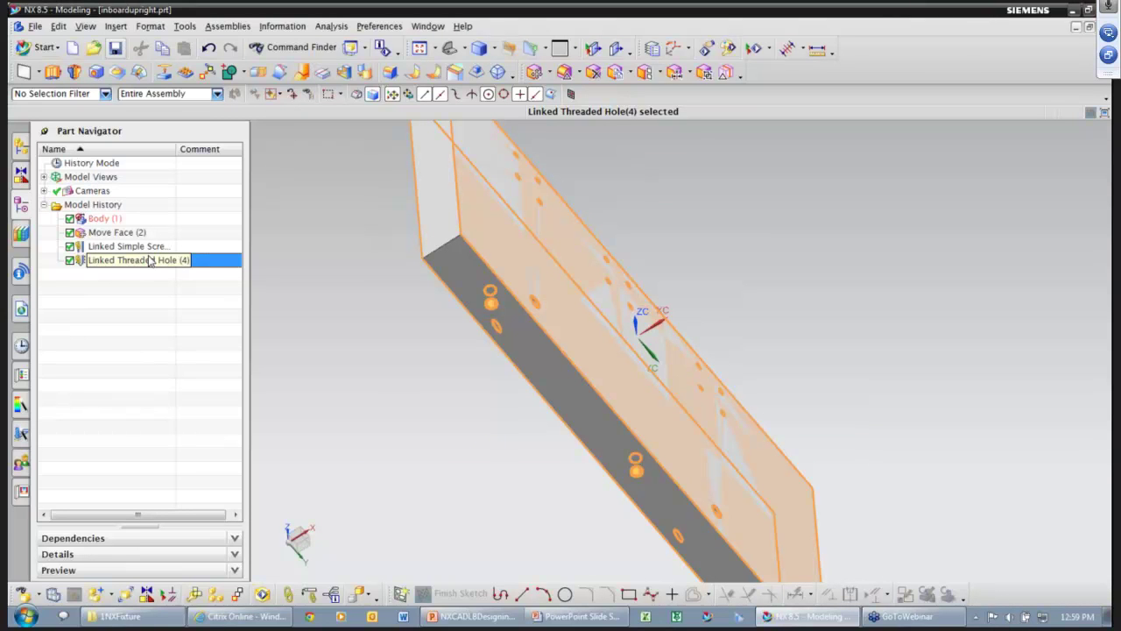
- Return from inboardupright to displaying its parent assembly exhaustAssyfixture_stp, and save it
left_click(22, 147)
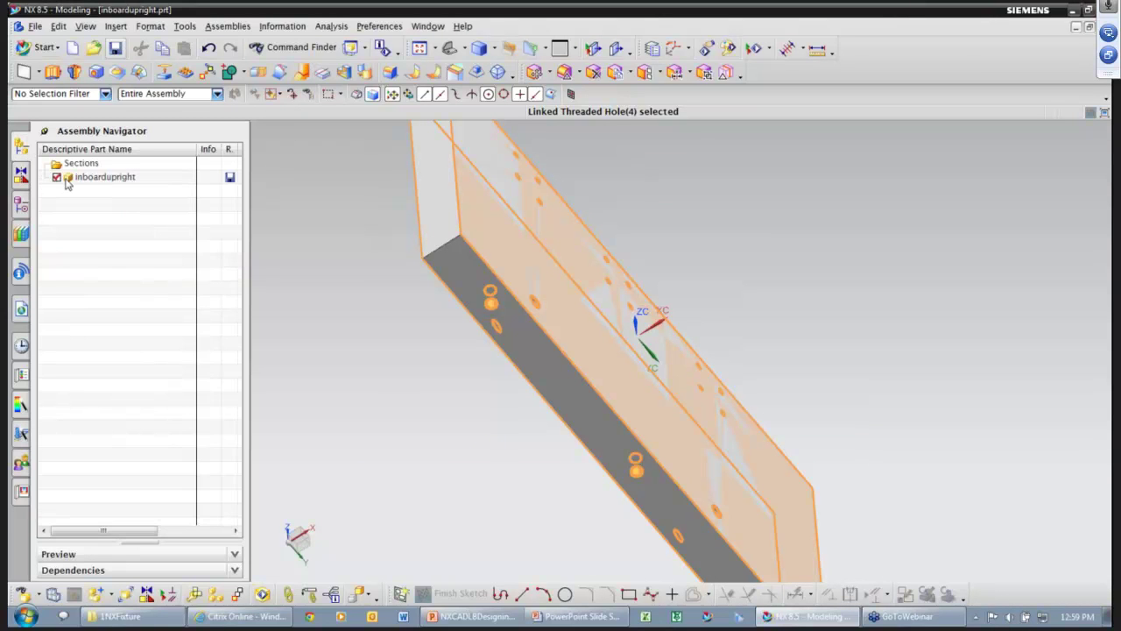
right_click(103, 179)
mouse_move(145, 211)
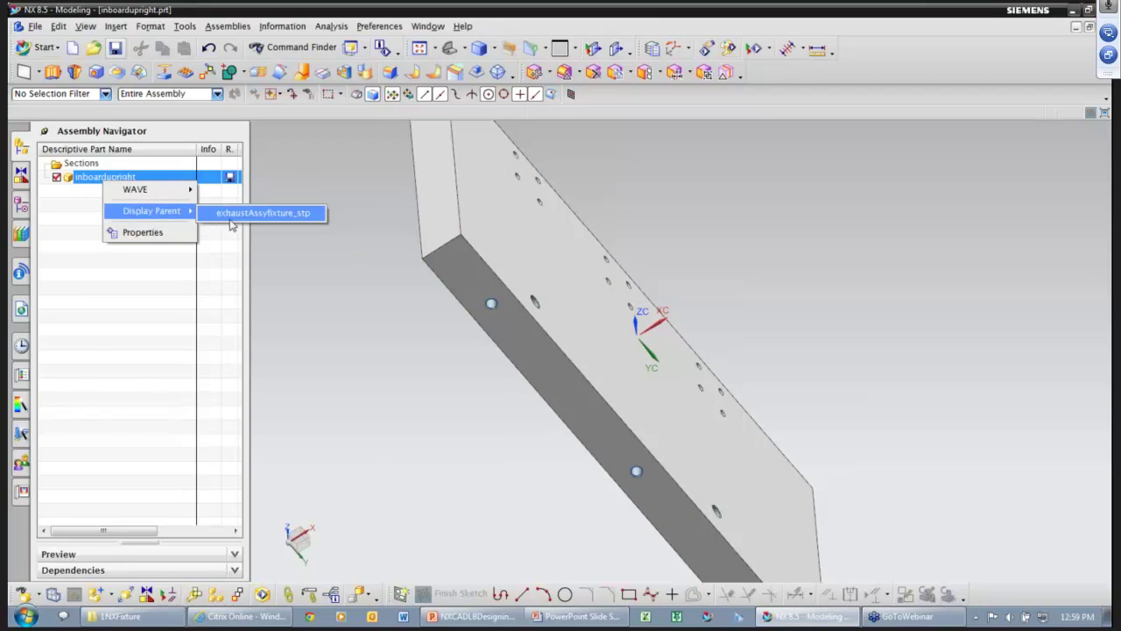
left_click(246, 213)
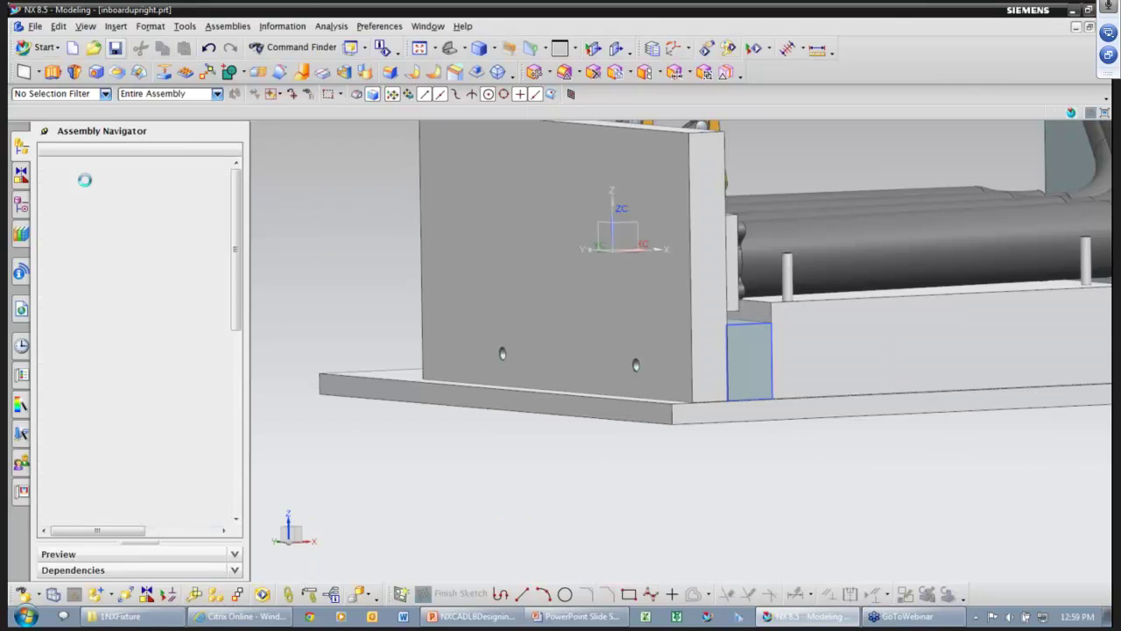
scroll(309, 275, "down", 3)
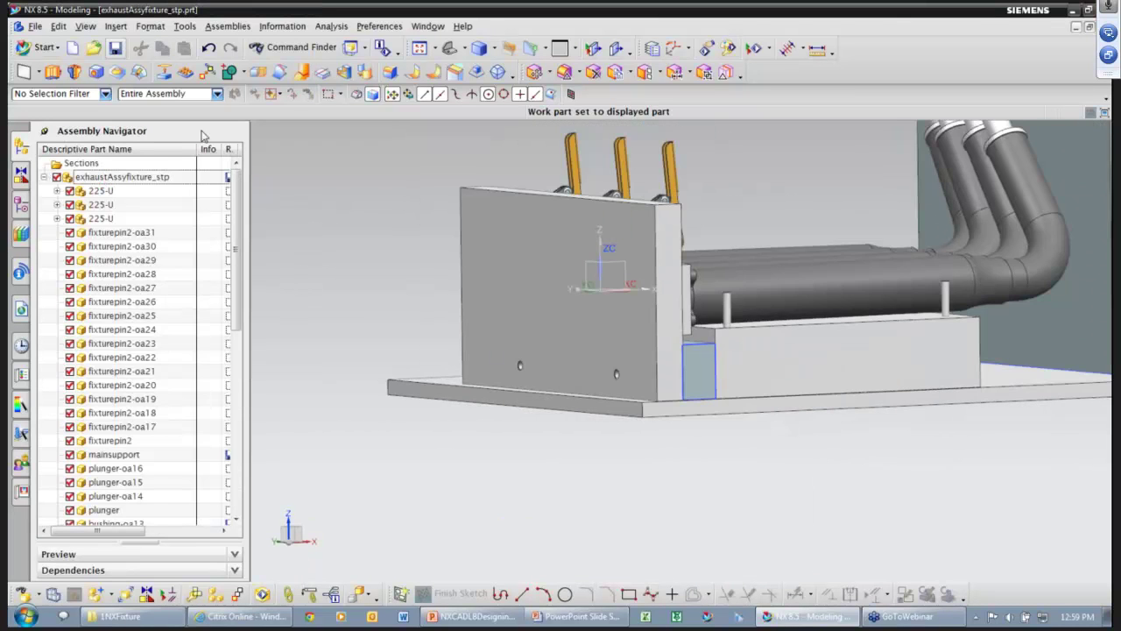
left_click(115, 47)
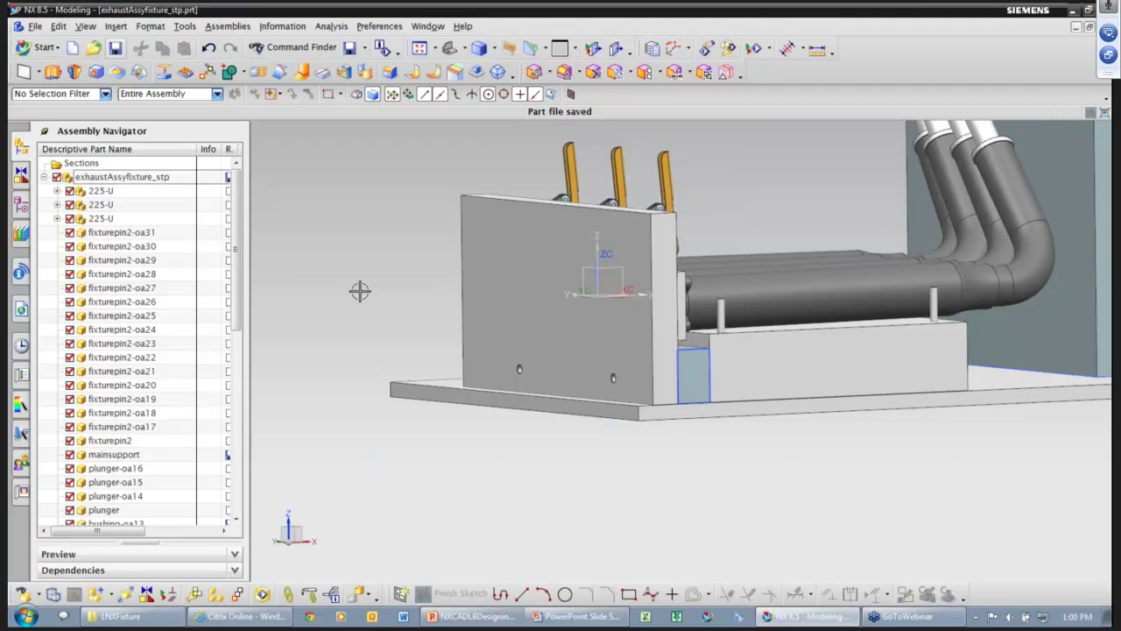
- Start a sketch on the outer face of the inboard upright and draw a rectangle about 70 by 20 mm between its two holes
middle_click_drag(360, 291, 343, 312)
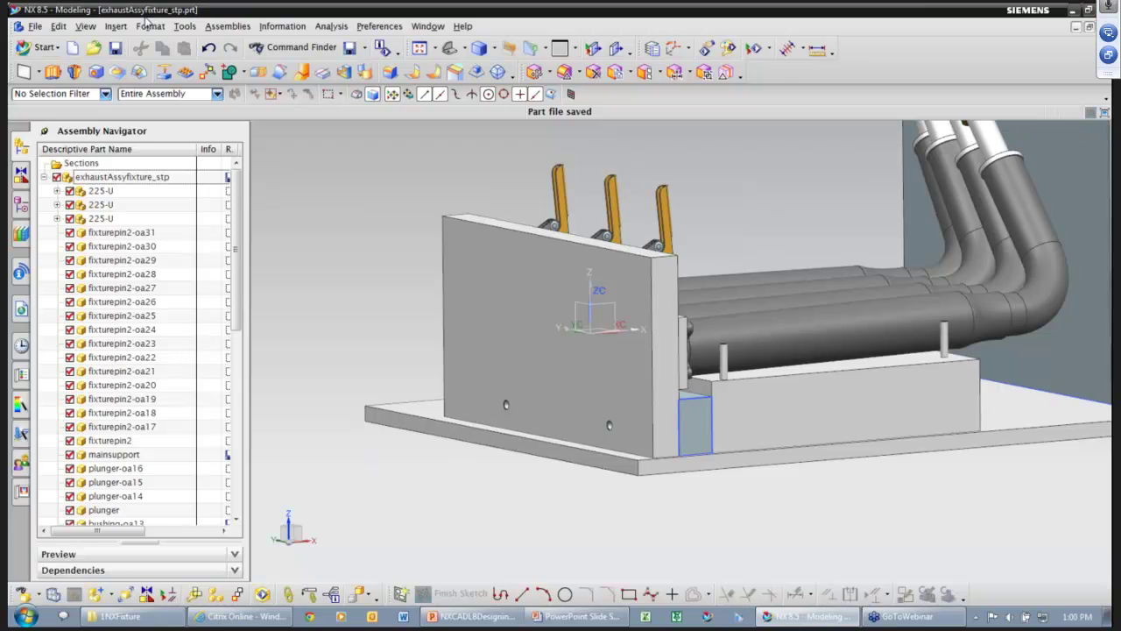
left_click(26, 202)
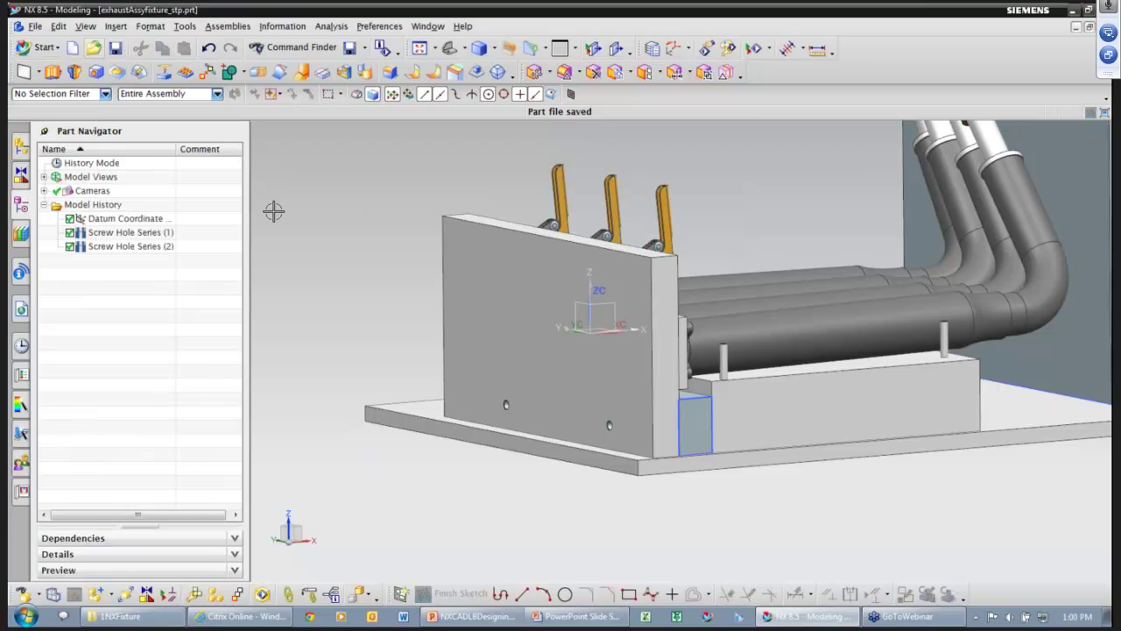
left_click(73, 73)
left_click(355, 129)
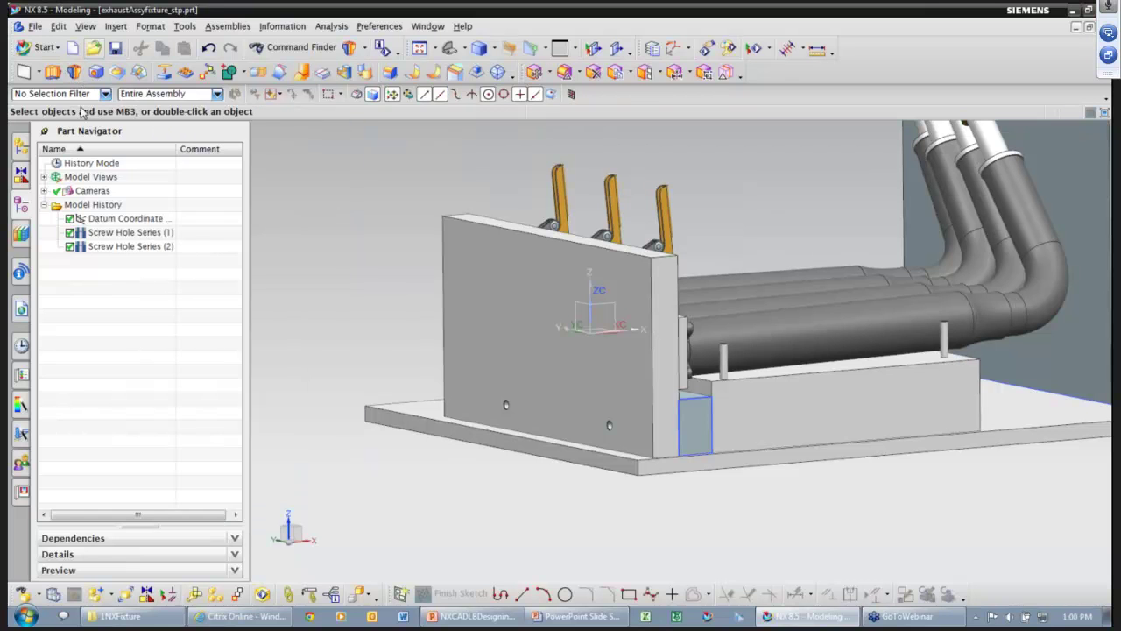
left_click(52, 72)
left_click(465, 366)
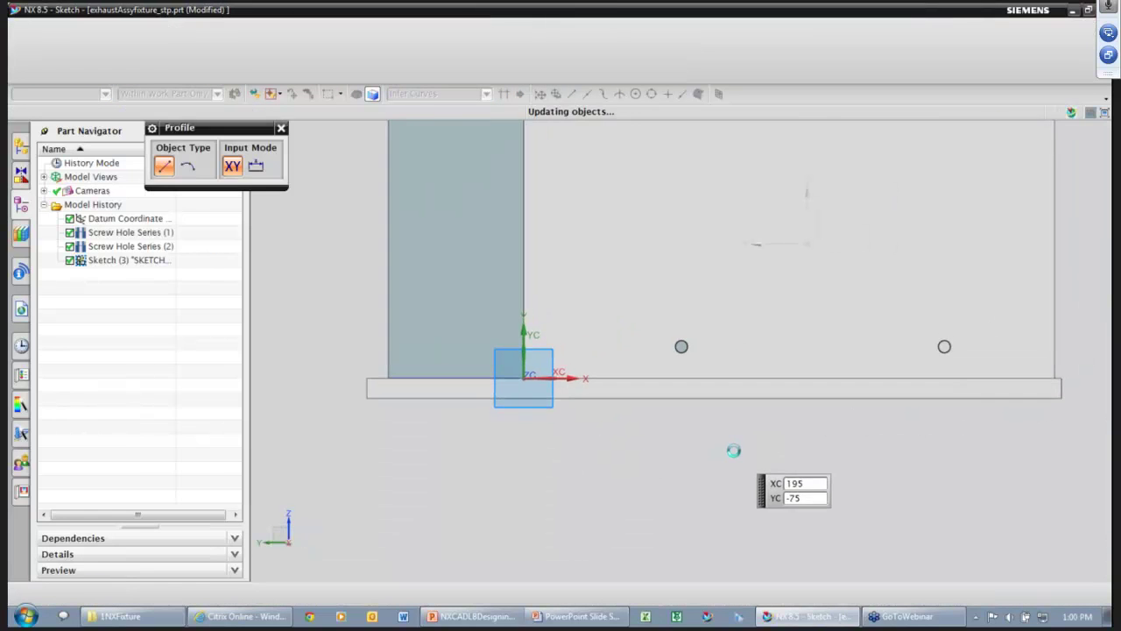
right_click(653, 491)
left_click(638, 514)
left_click(750, 358)
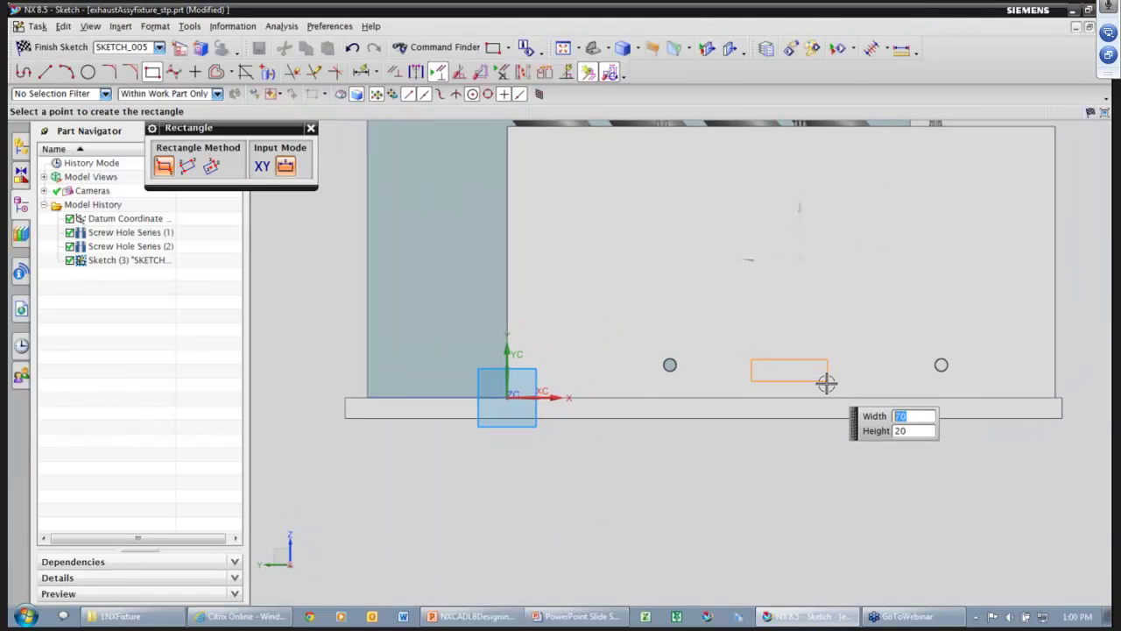
left_click(827, 396)
key("Escape")
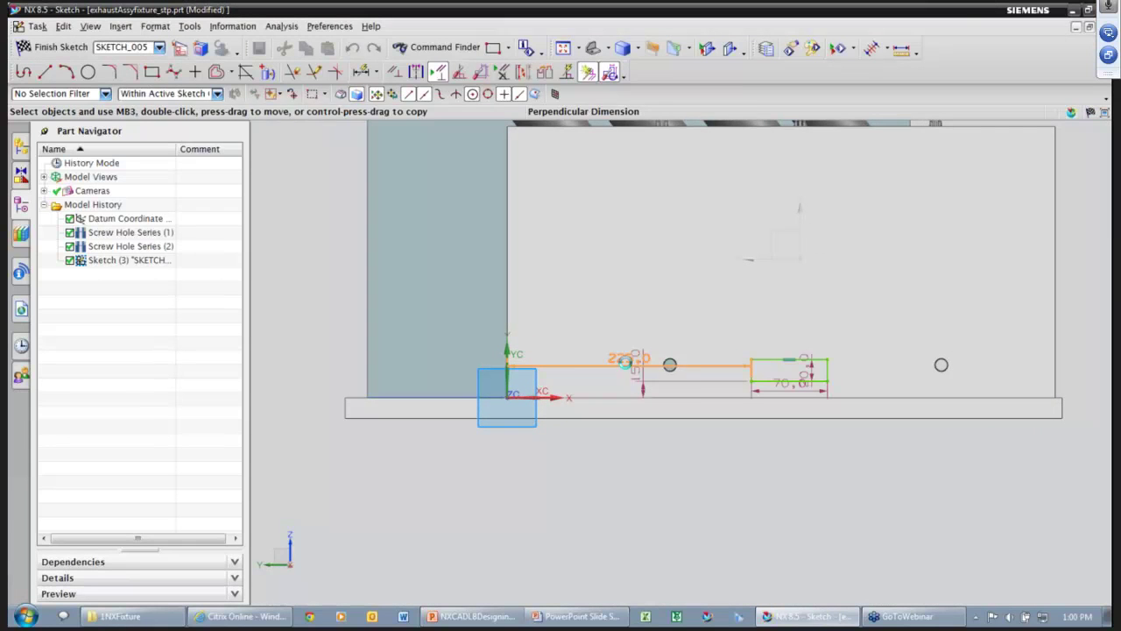
- Set the sketch rectangle's position to 225 mm horizontally from the origin and 15 mm above the base
double_click(627, 357)
type("22")
key("Return")
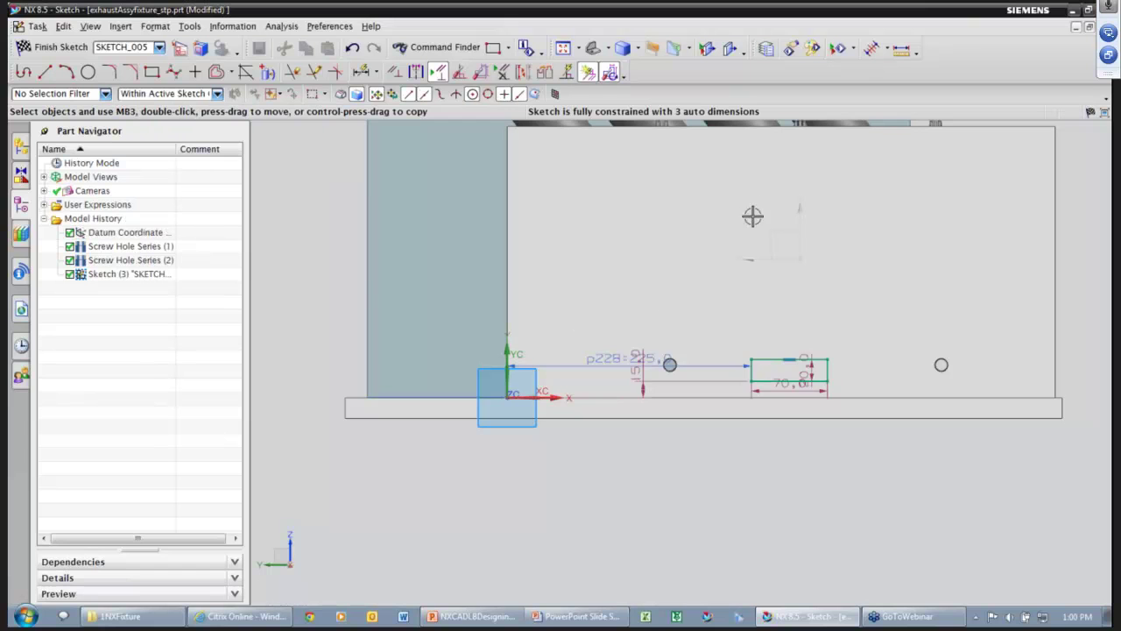
double_click(634, 378)
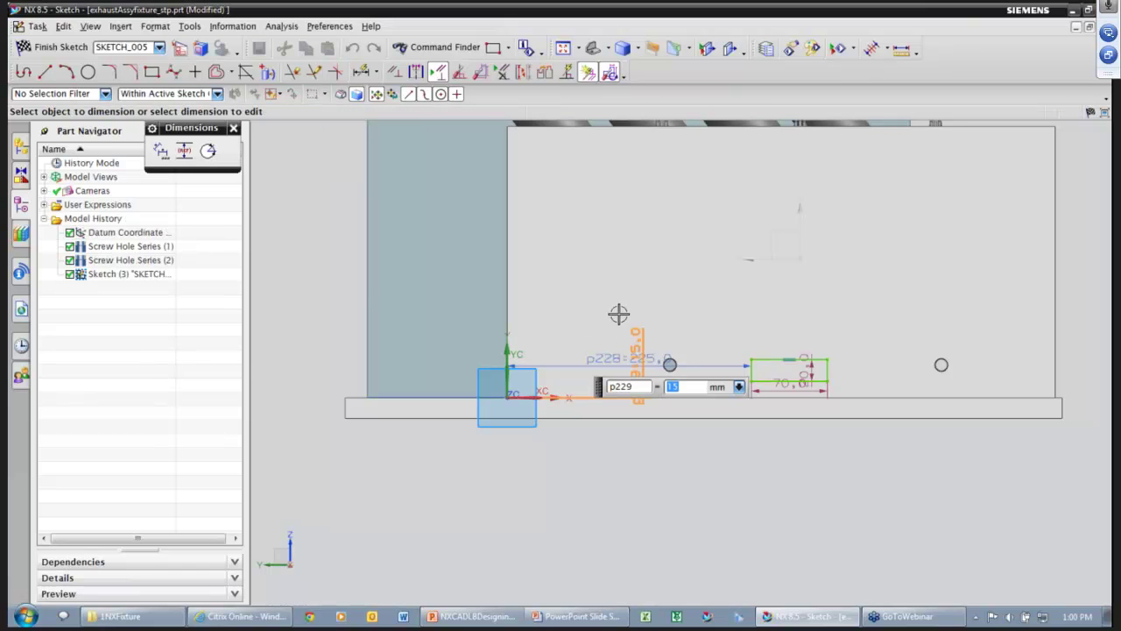
key("Return")
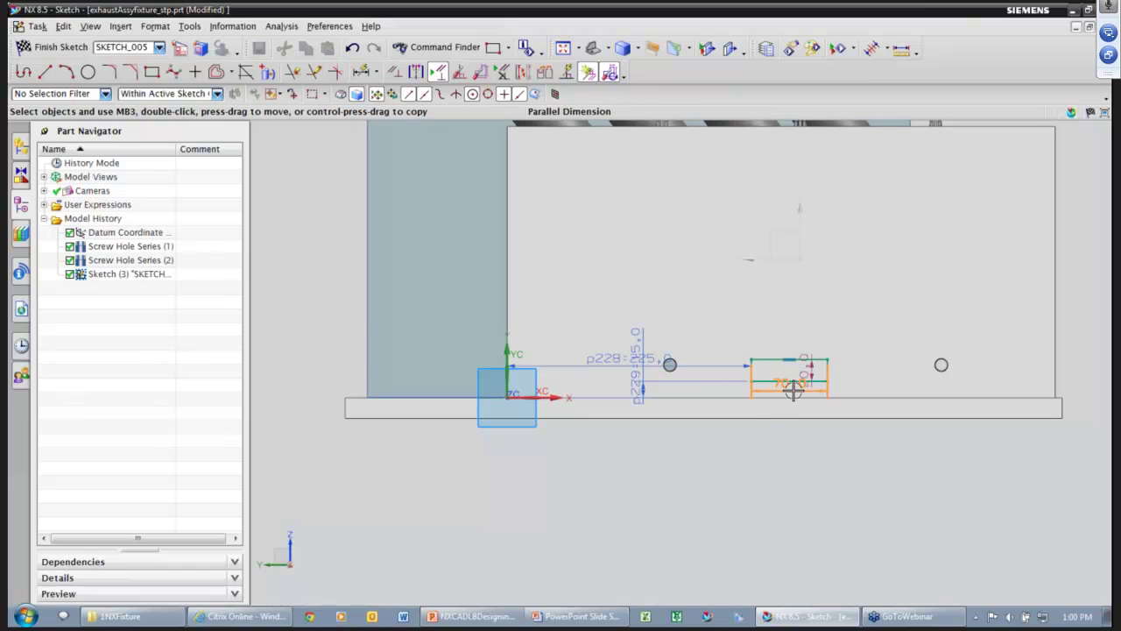
- Set the sketch rectangle's length to 100 mm and its height to 20 mm
double_click(792, 391)
type("160")
key("Return")
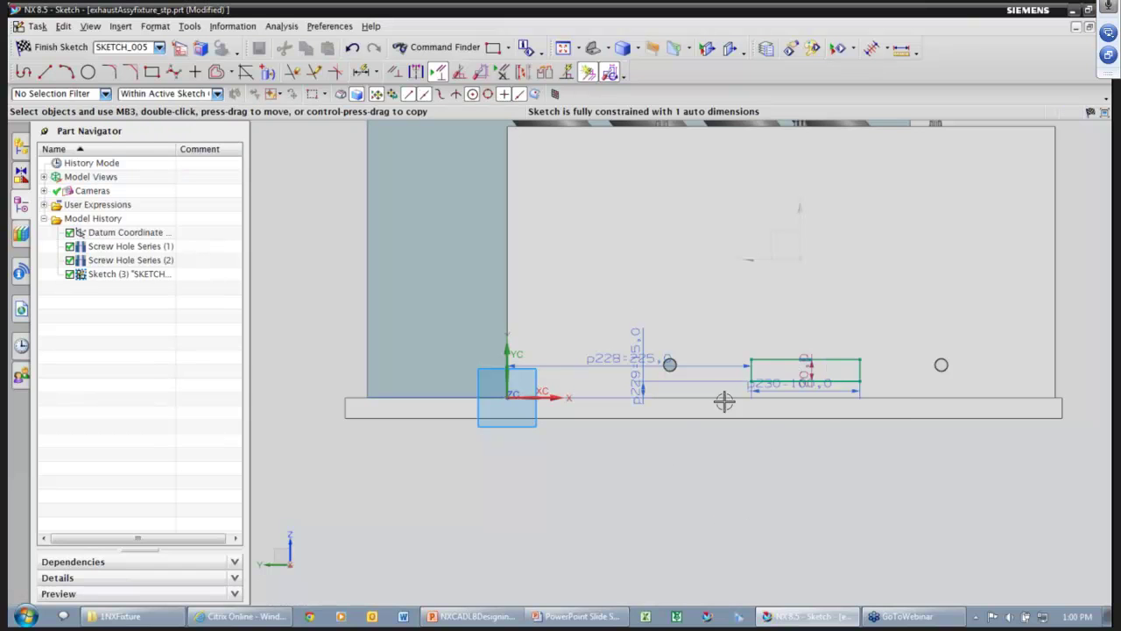
left_click(874, 375)
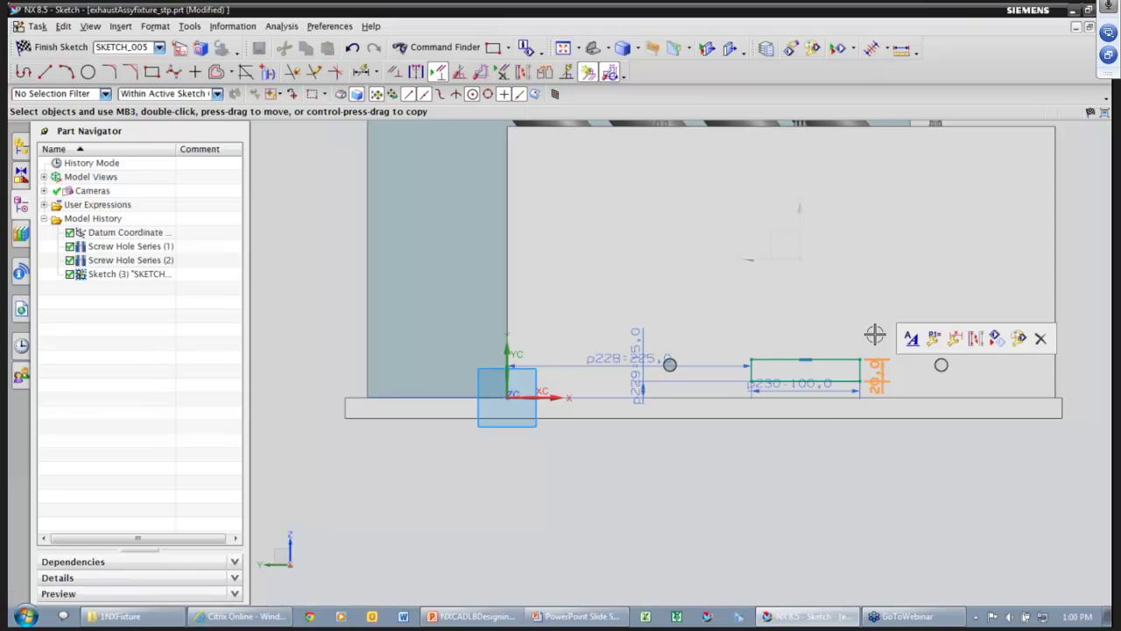
double_click(877, 372)
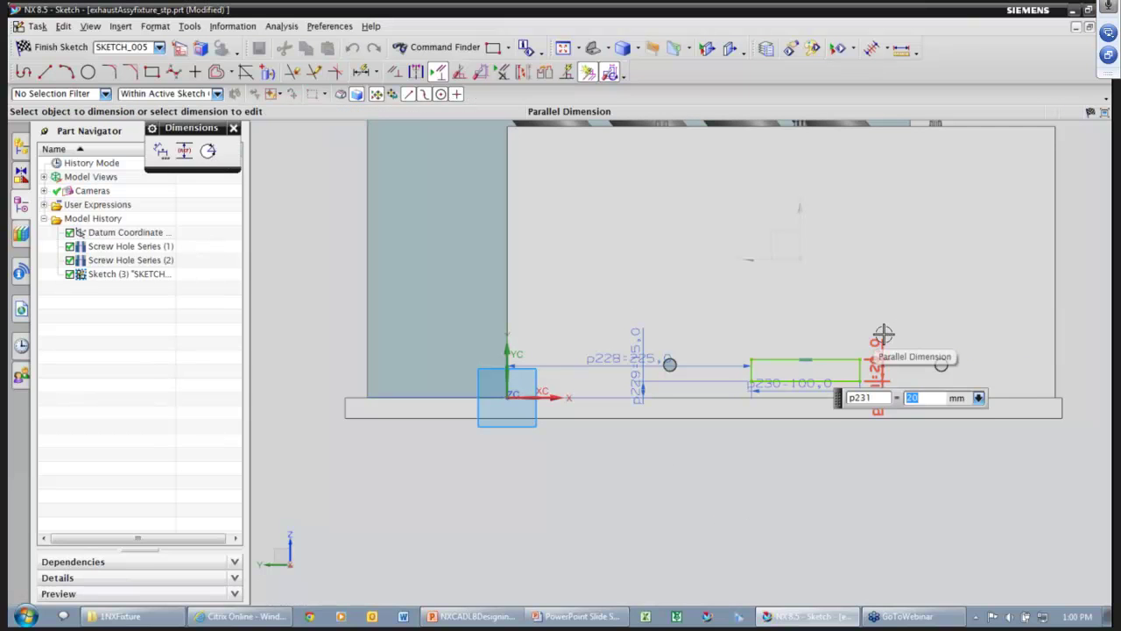
type("2")
key("Return")
- Finish the sketch and extrude the rectangle 830 mm through the fixture and right upright as a separate body, with Boolean set to None
right_click_drag(848, 522, 827, 529)
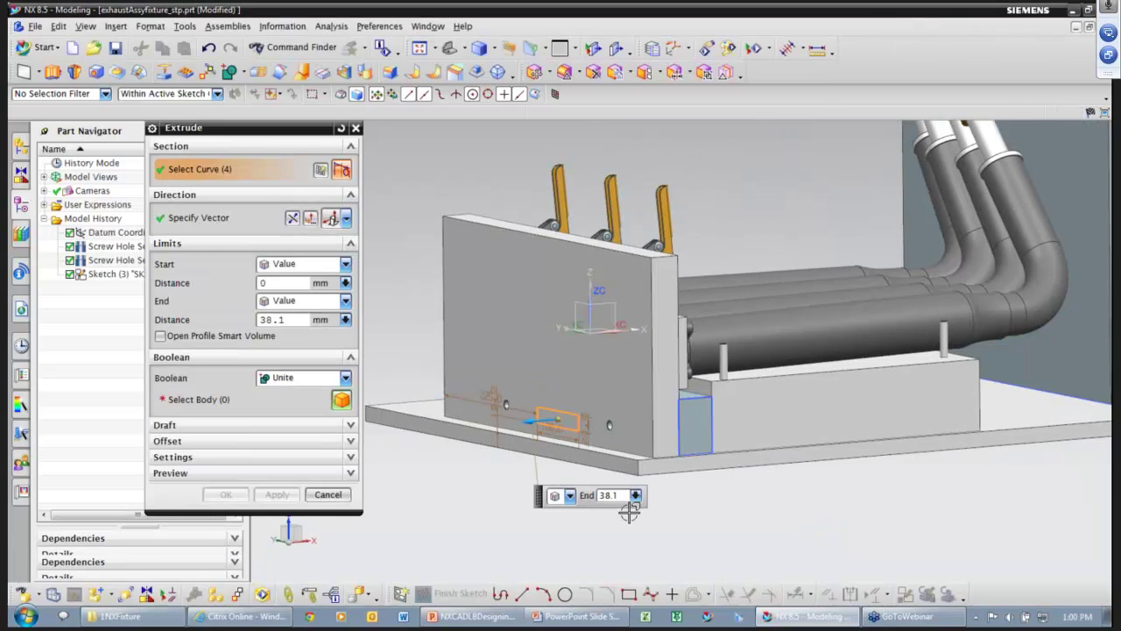
left_click(302, 377)
left_click(294, 398)
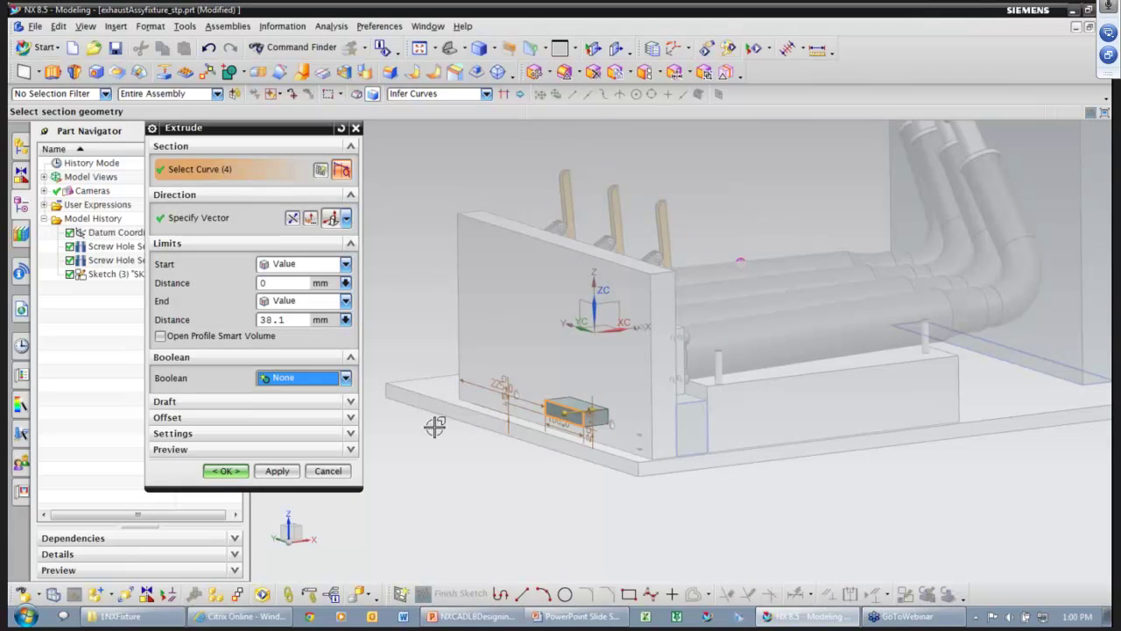
middle_click_drag(436, 426, 385, 437)
left_click_drag(537, 405, 1046, 426)
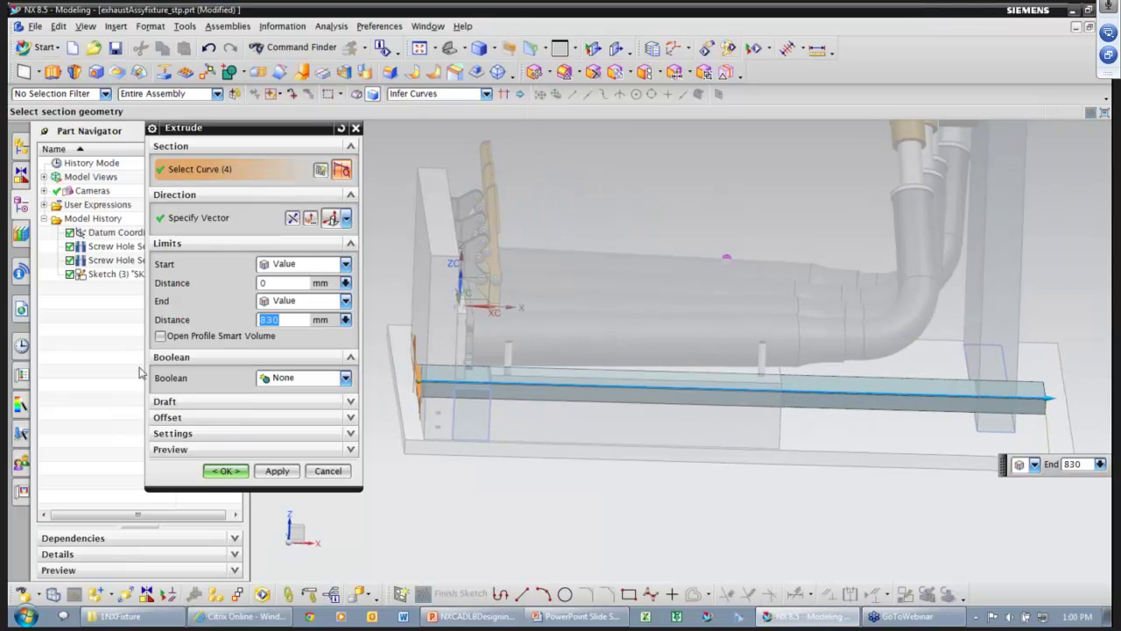
left_click(224, 470)
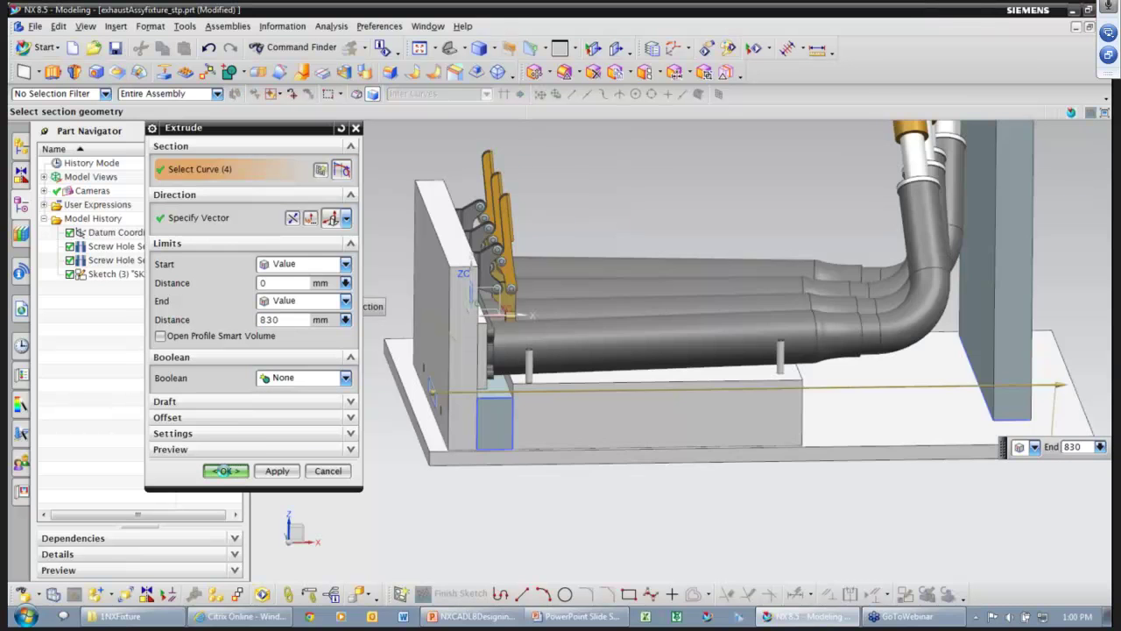
middle_click_drag(563, 550, 595, 545)
left_click(103, 274)
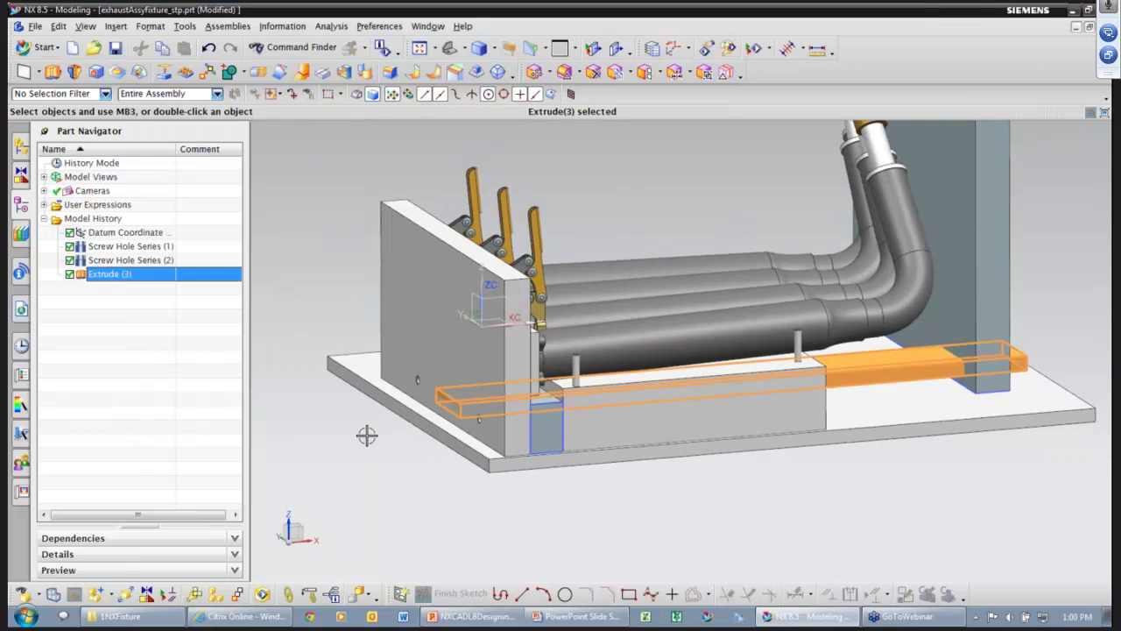
mouse_move(368, 435)
middle_mouse_down()
mouse_move(396, 456)
mouse_move(956, 498)
mouse_move(515, 520)
mouse_move(856, 576)
middle_mouse_up()
key("Escape")
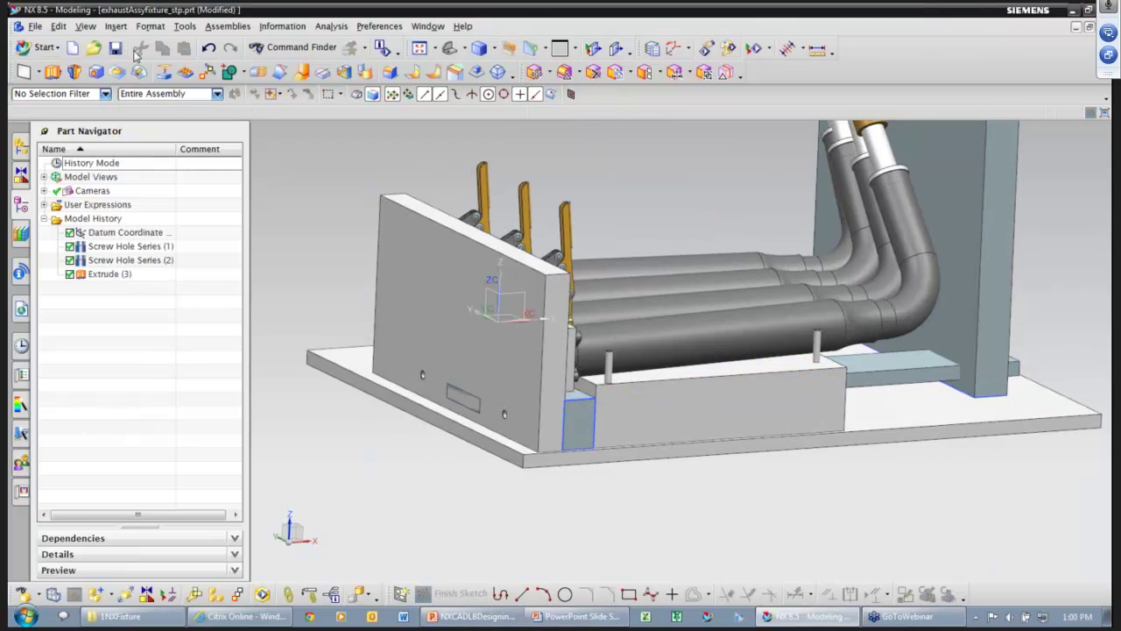
- Create an Assembly Cut through the inboard upright, spacer block, main support and right upright using the extruded bar as the tool, and save the assembly
left_click(119, 27)
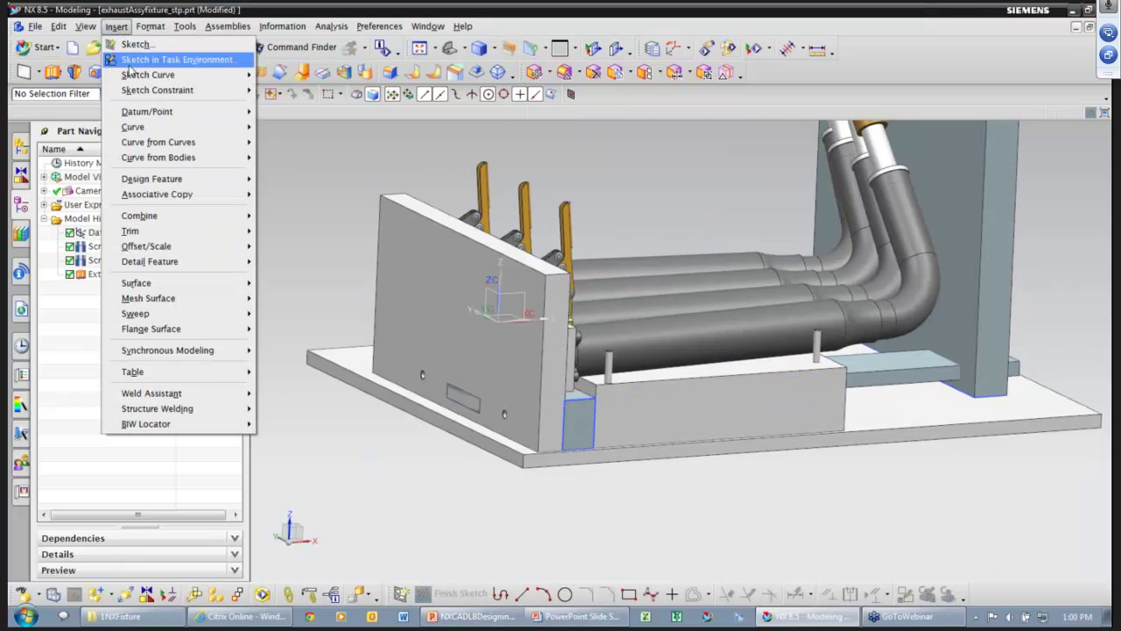
mouse_move(153, 216)
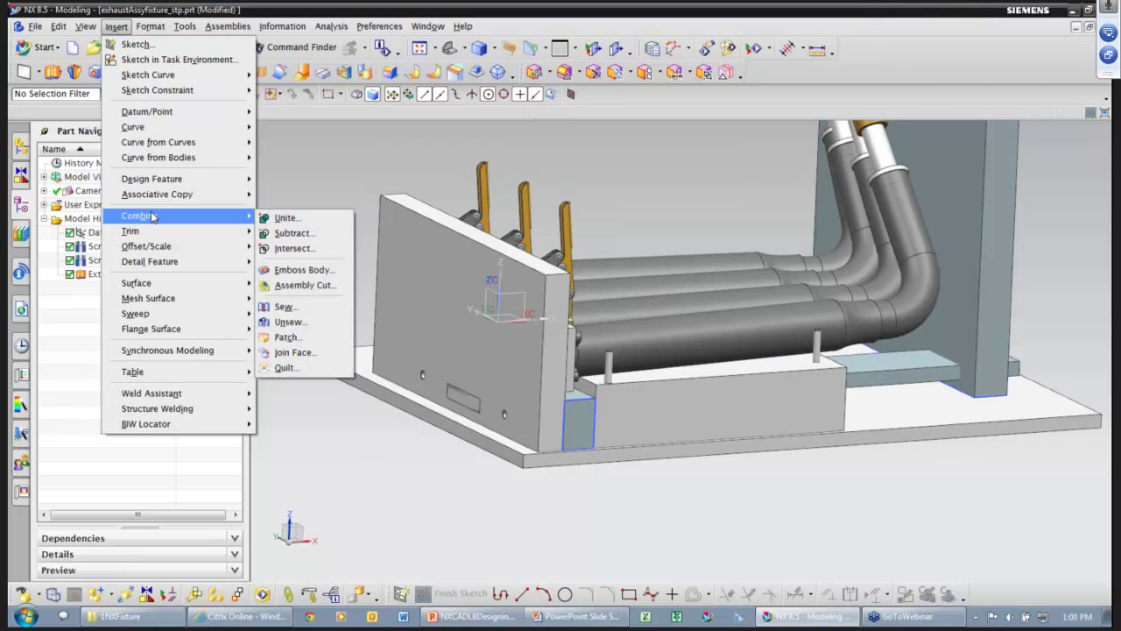
left_click(322, 286)
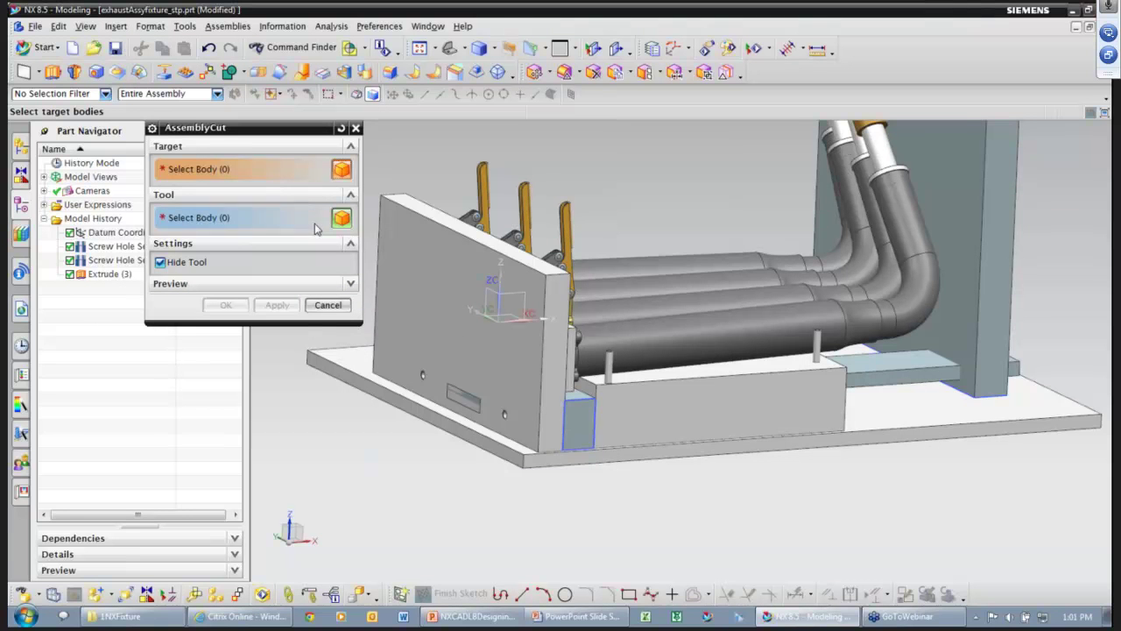
left_click(394, 302)
left_click(583, 420)
left_click(845, 416)
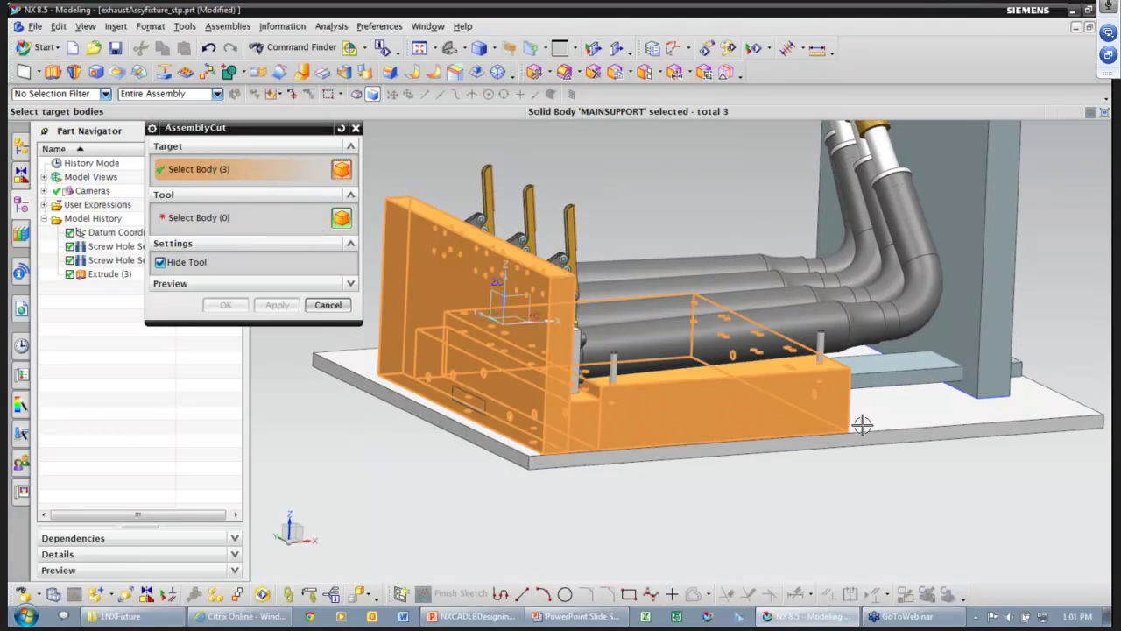
left_click(965, 339)
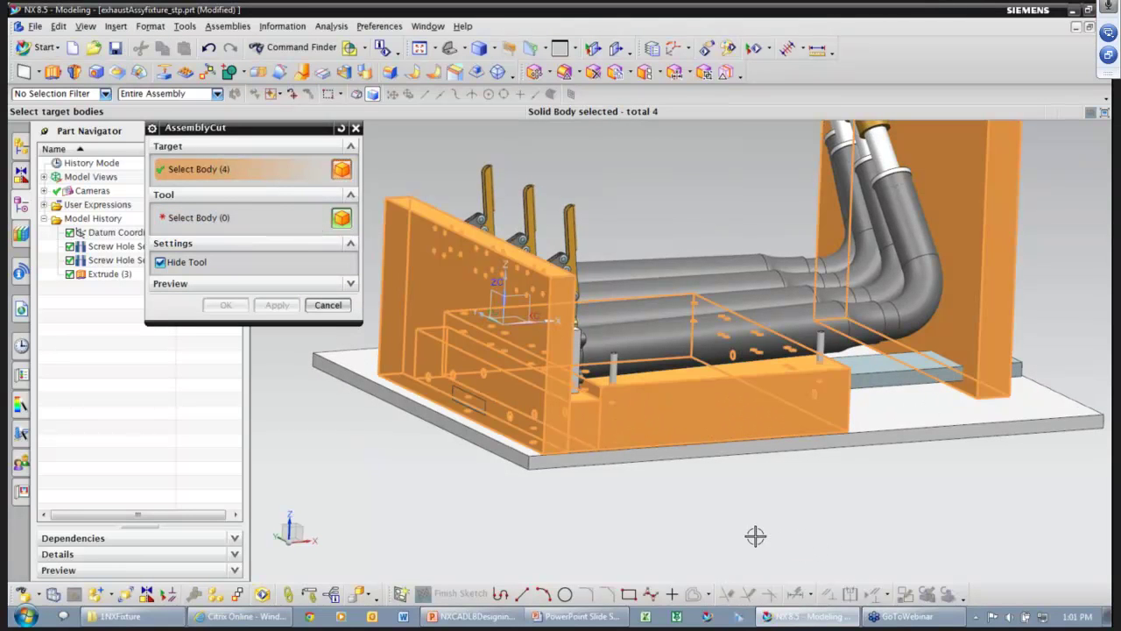
scroll(755, 535, "down", 1)
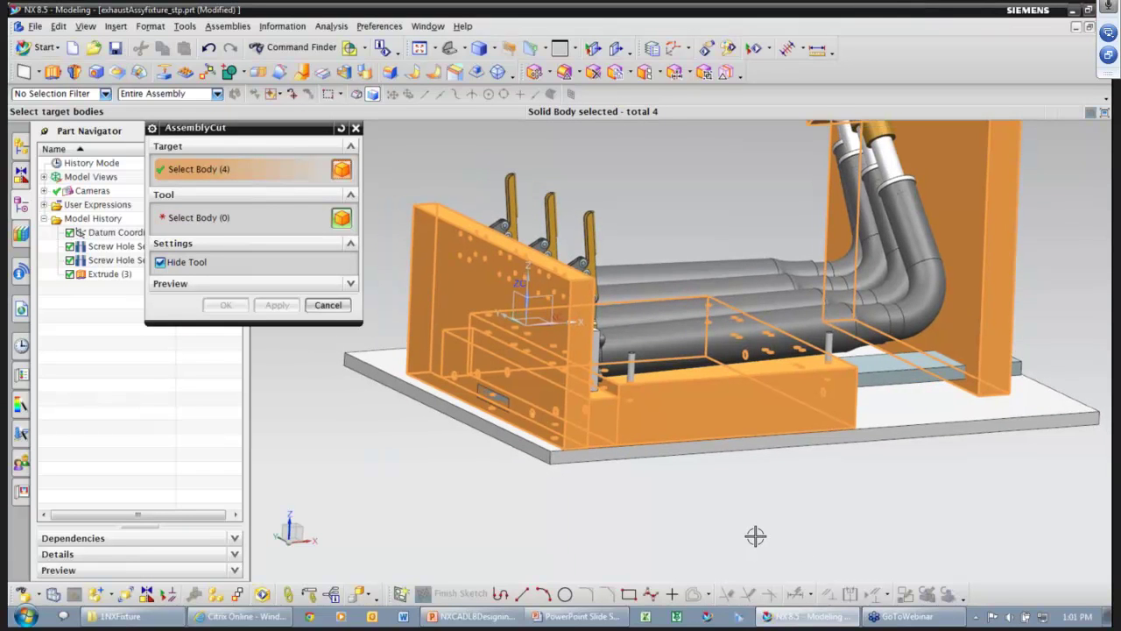
left_click(196, 226)
left_click(917, 378)
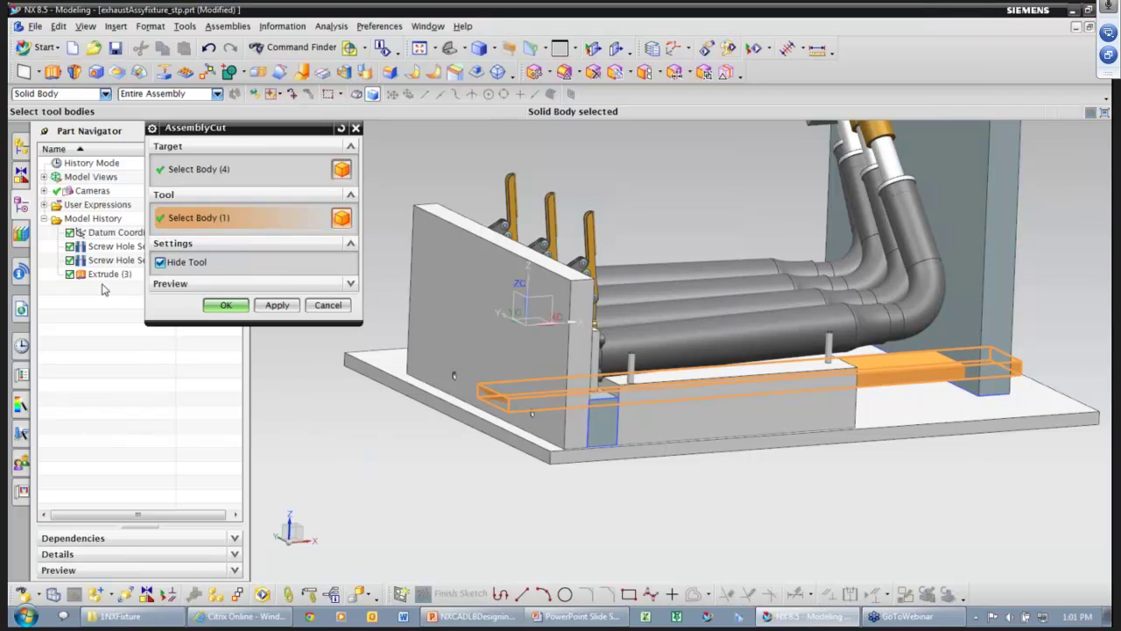
left_click(213, 307)
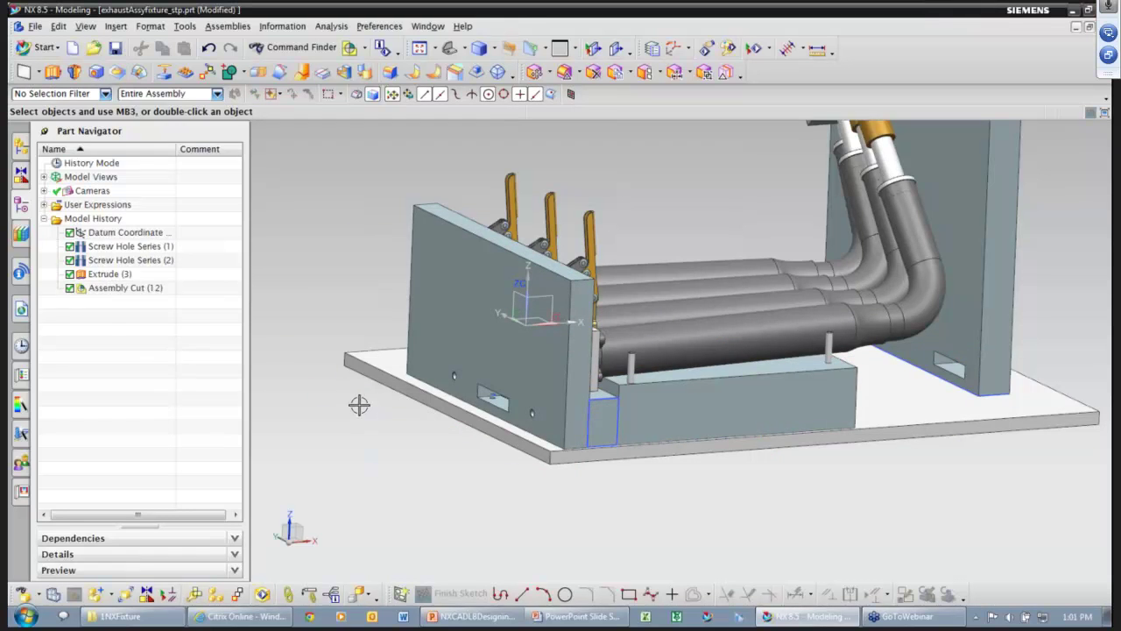
middle_click_drag(289, 388, 430, 475)
left_click(117, 50)
- Make right_upright the displayed part and examine its body from several angles
left_click(21, 149)
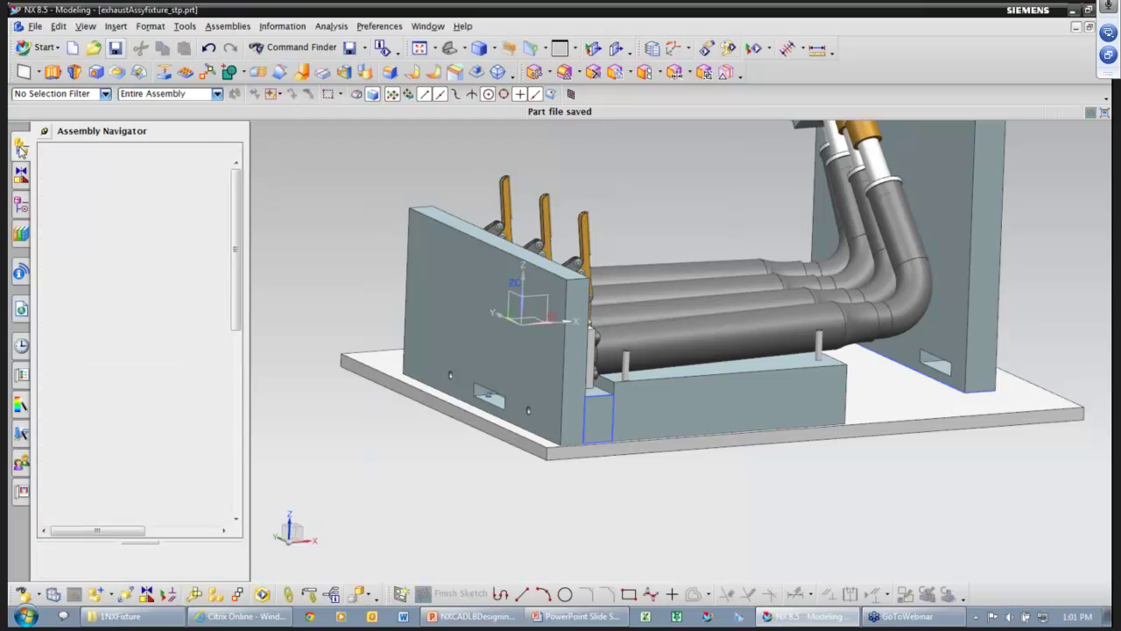
middle_click_drag(810, 528, 779, 526)
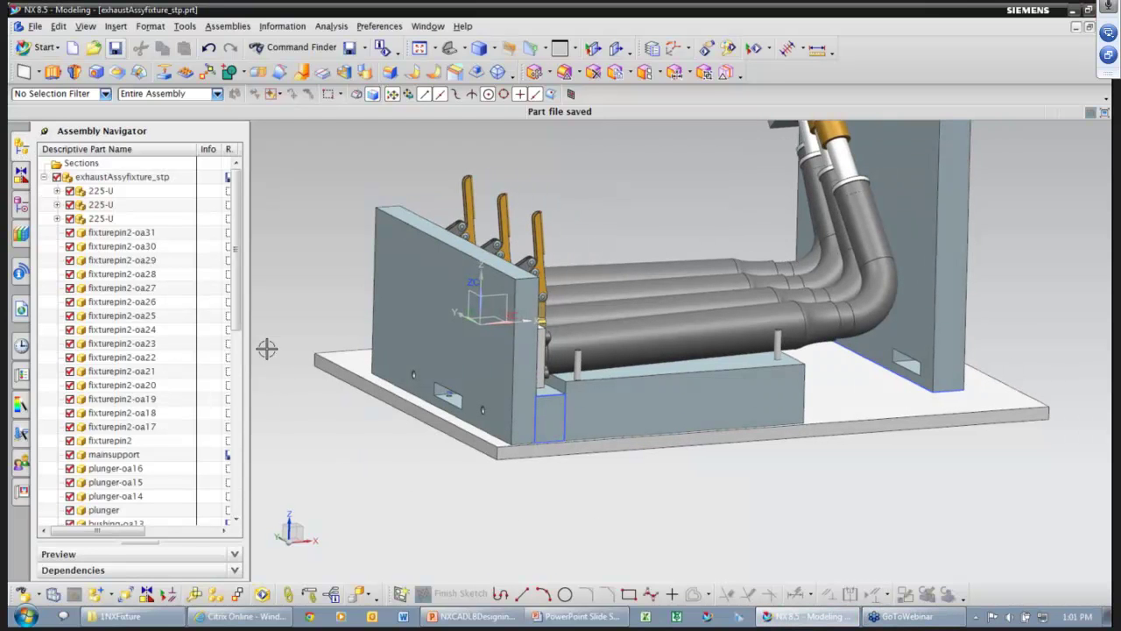
left_click_drag(238, 277, 238, 464)
left_click(112, 510)
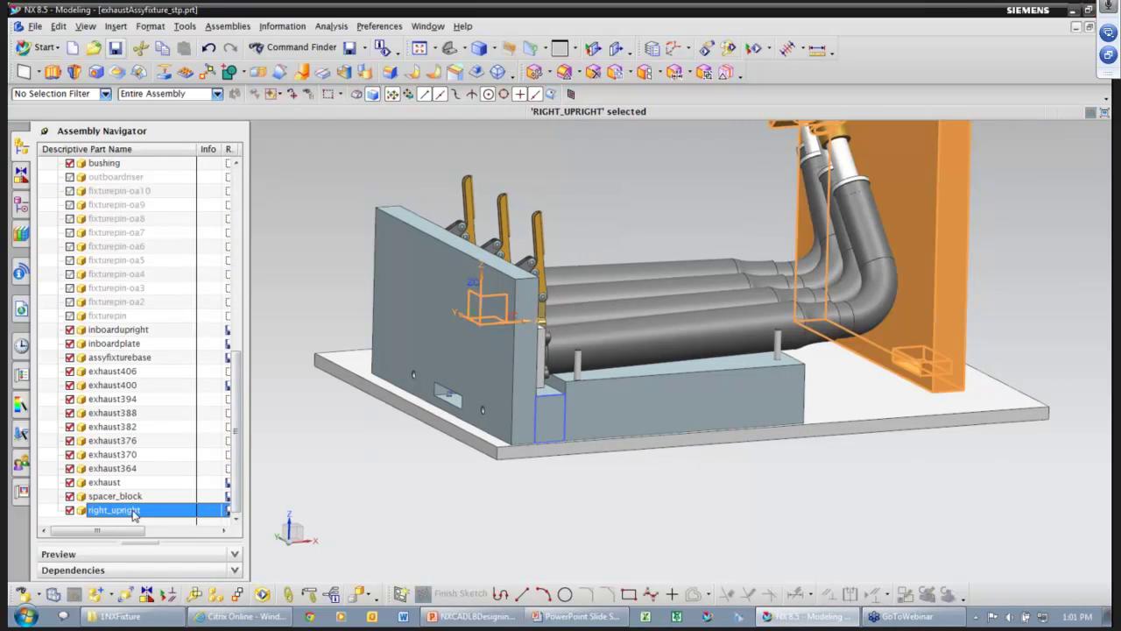
right_click(112, 510)
left_click(210, 252)
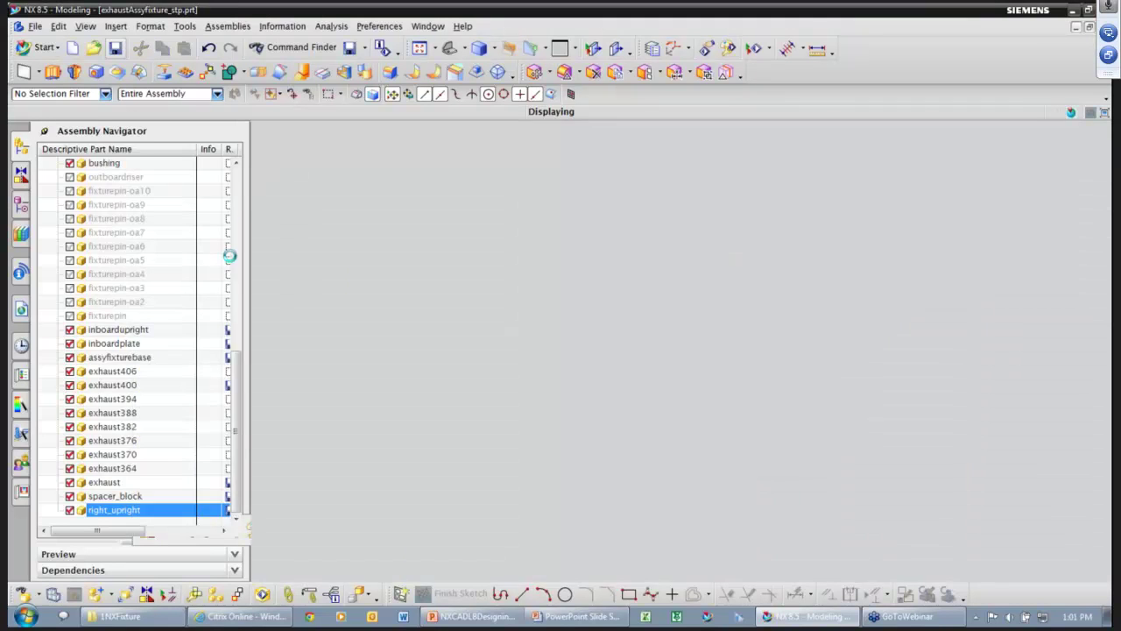
right_click_drag(410, 362, 388, 386)
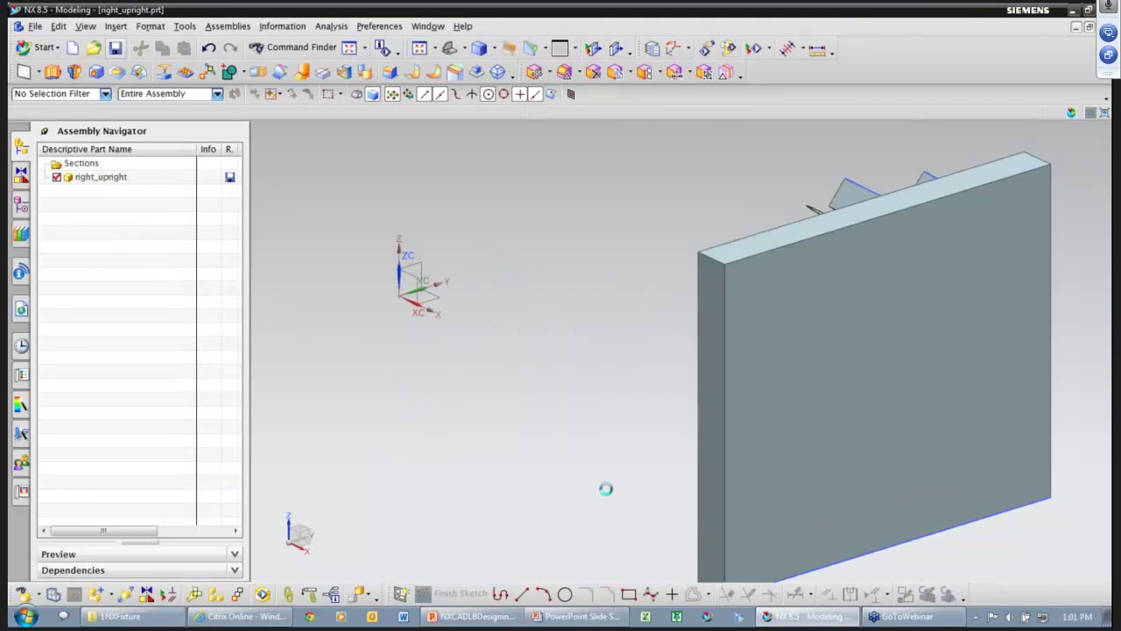
middle_click_drag(910, 561, 351, 315)
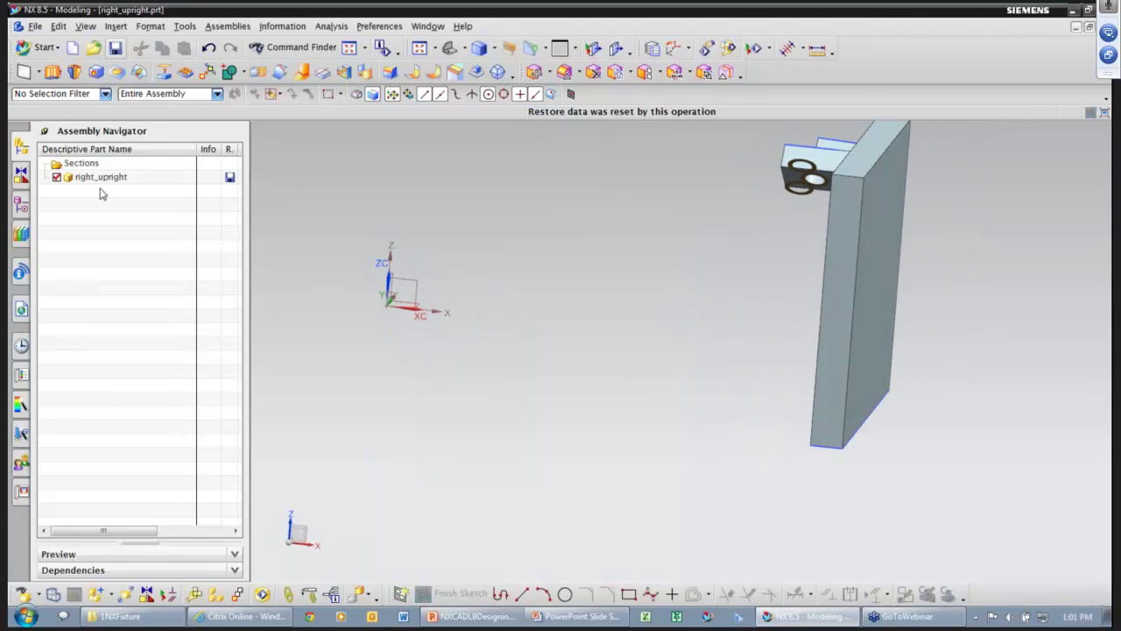
- Return from right_upright to displaying its parent assembly, make exhaustAssyfixture_stp the work part, and save it
right_click(96, 179)
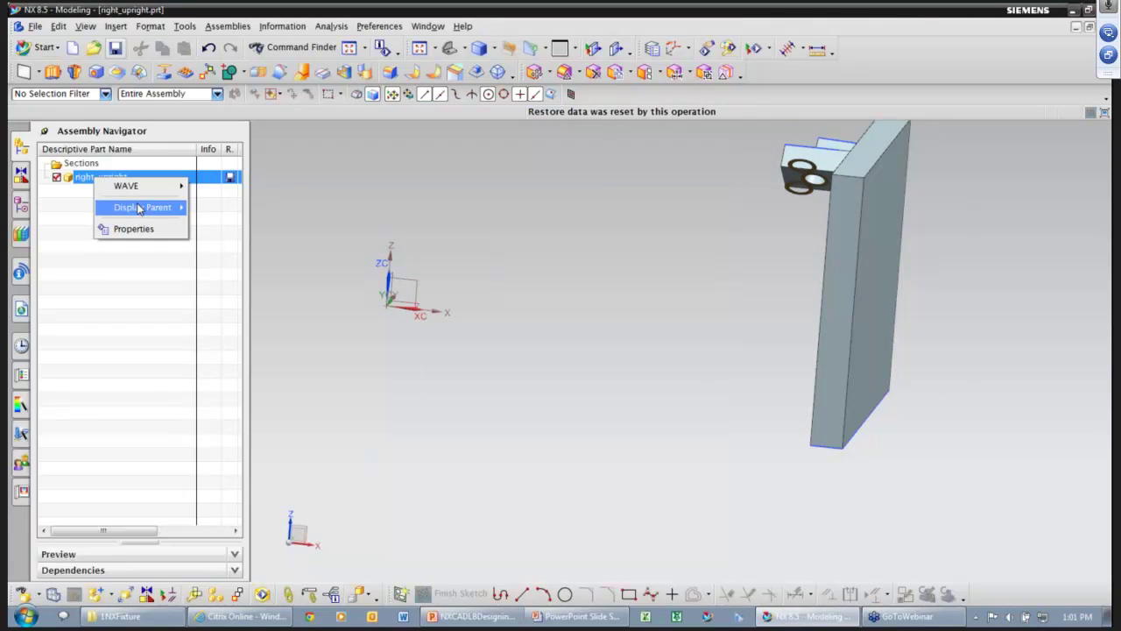
left_click(207, 211)
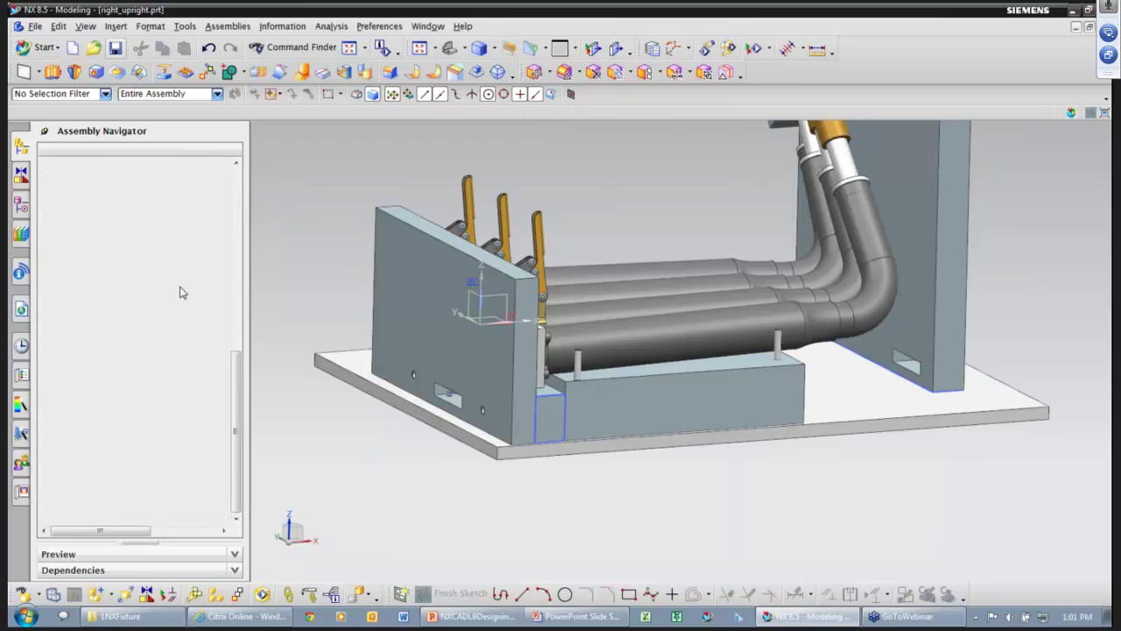
left_click_drag(238, 369, 237, 181)
double_click(123, 176)
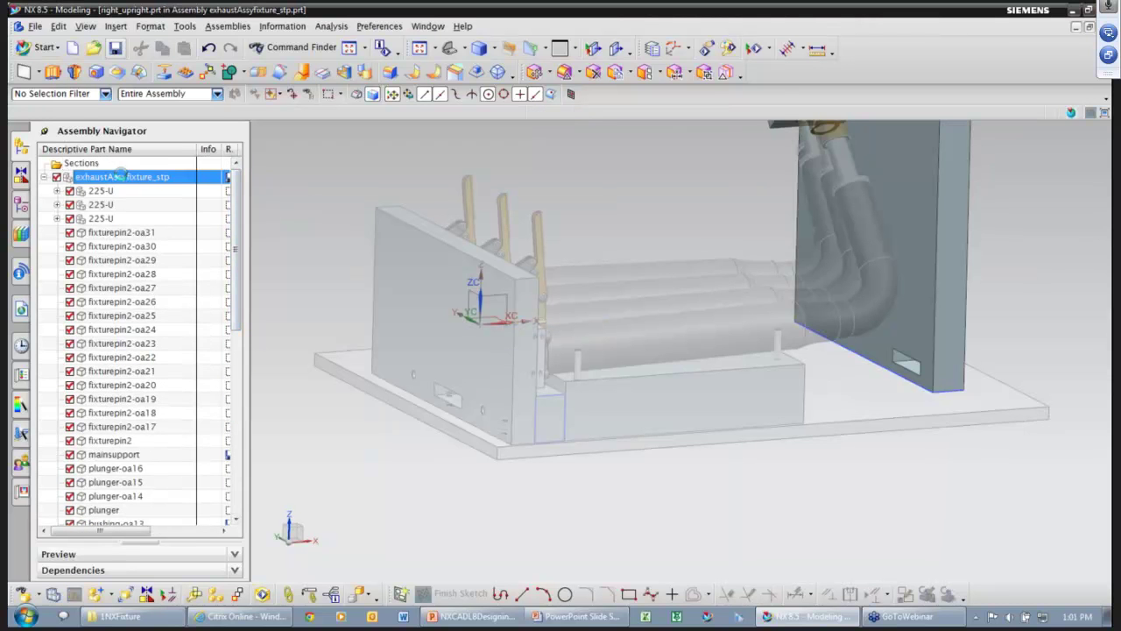
middle_click_drag(371, 141, 318, 146)
left_click(115, 48)
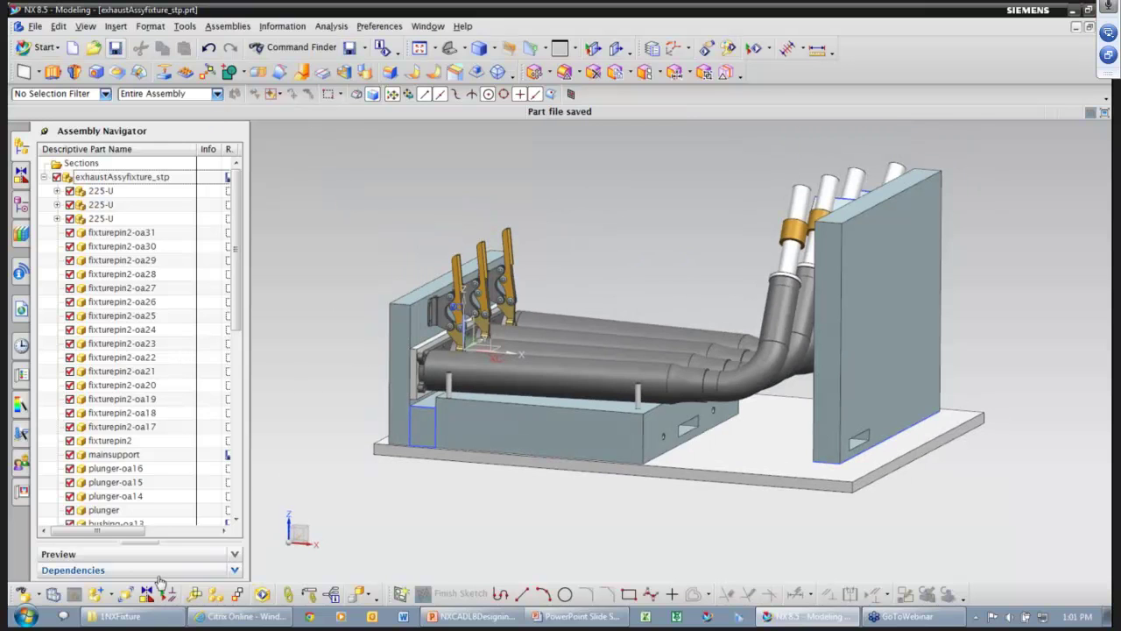
- Create a new parent assembly named top_level_fixture above exhaustAssyfixture_stp, using the millimetre Assembly template
left_click(113, 596)
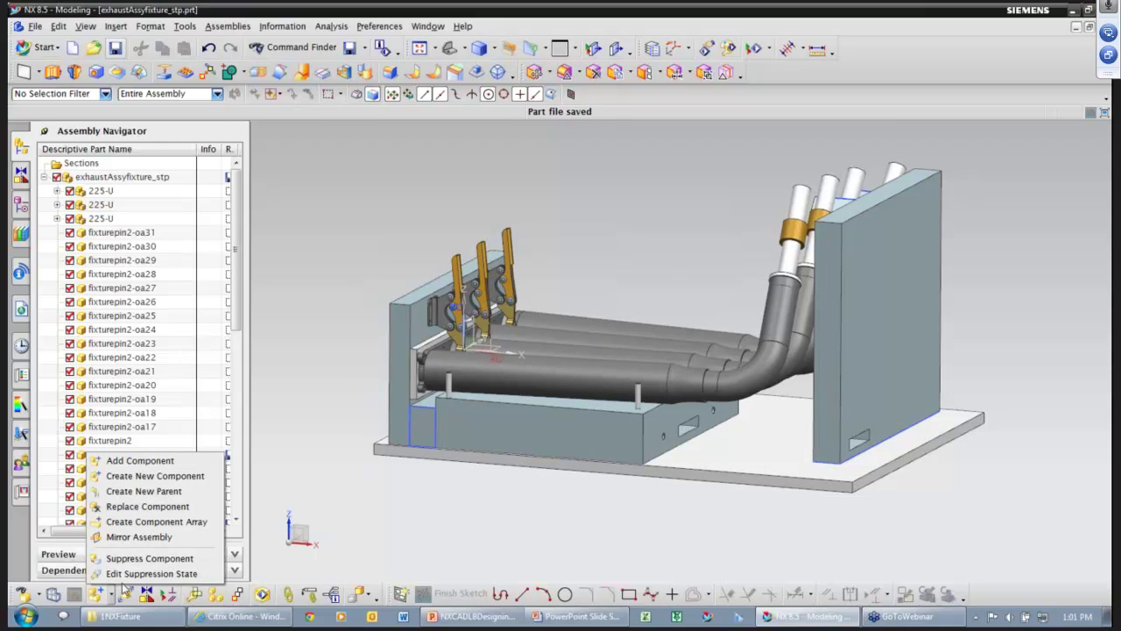
left_click(151, 495)
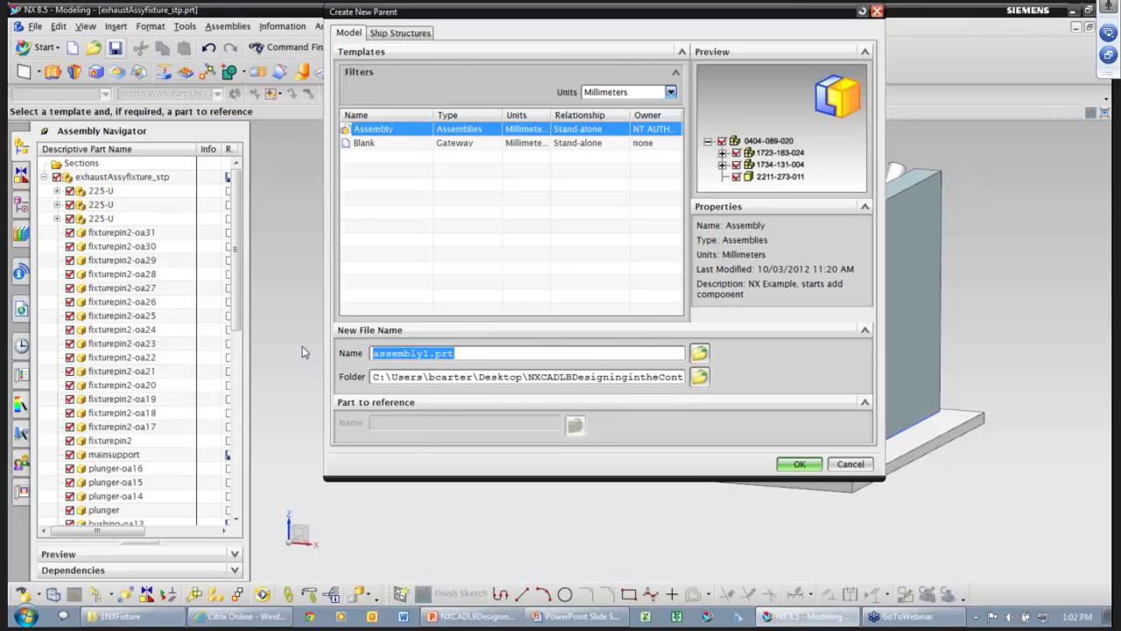
type("top")
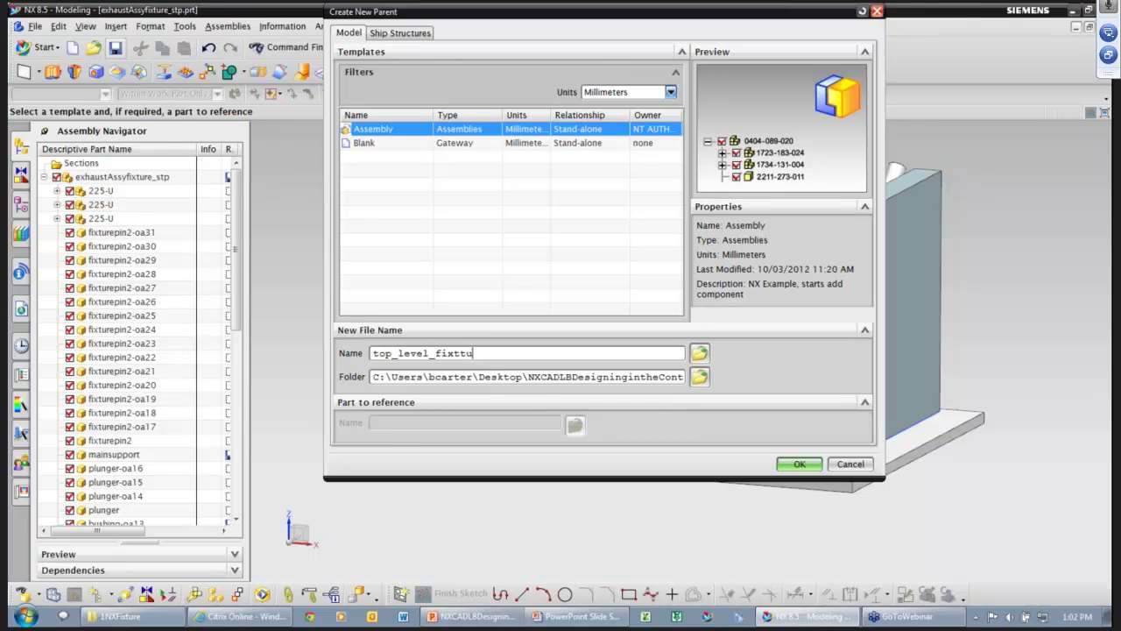
type("_level_fixture")
key("Return")
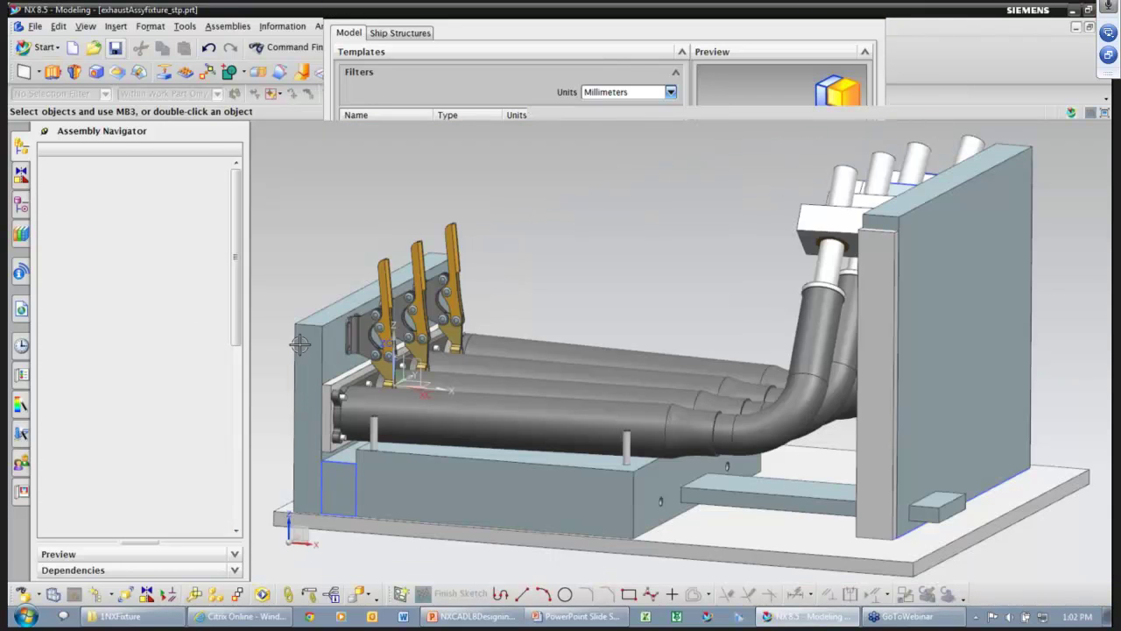
left_click(115, 178)
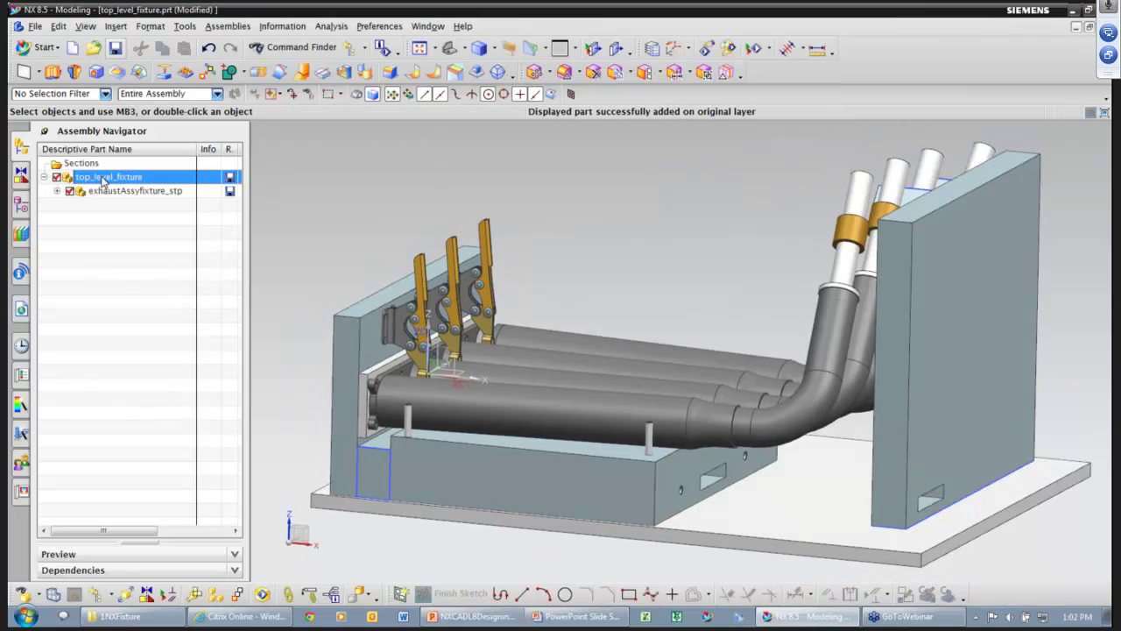
- Save the new top_level_fixture assembly
left_click(112, 193)
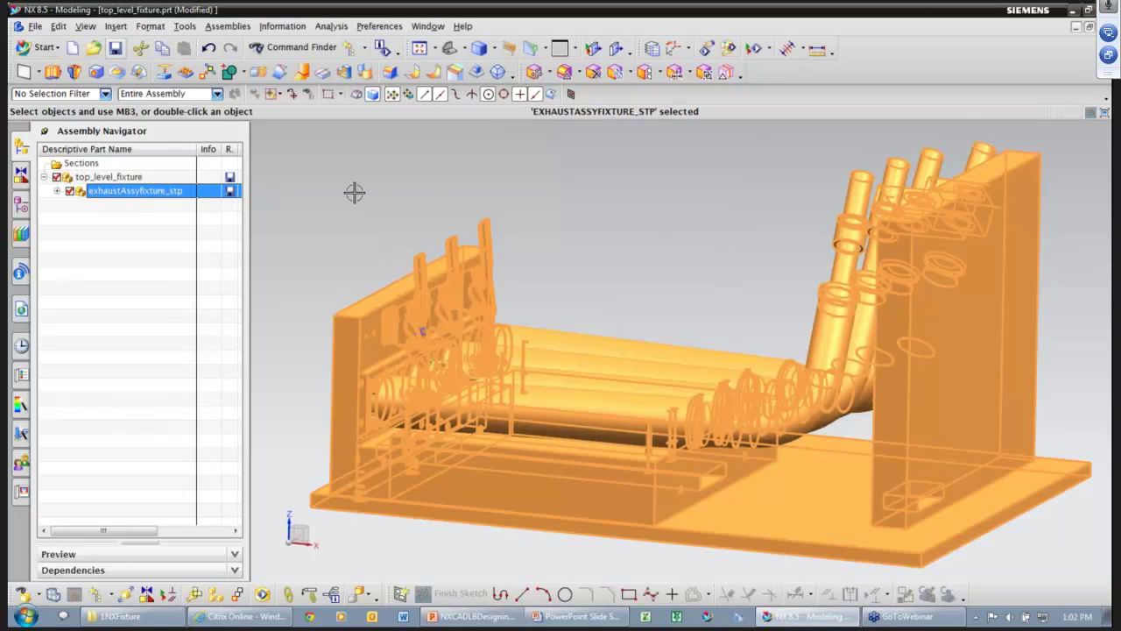
key("Escape")
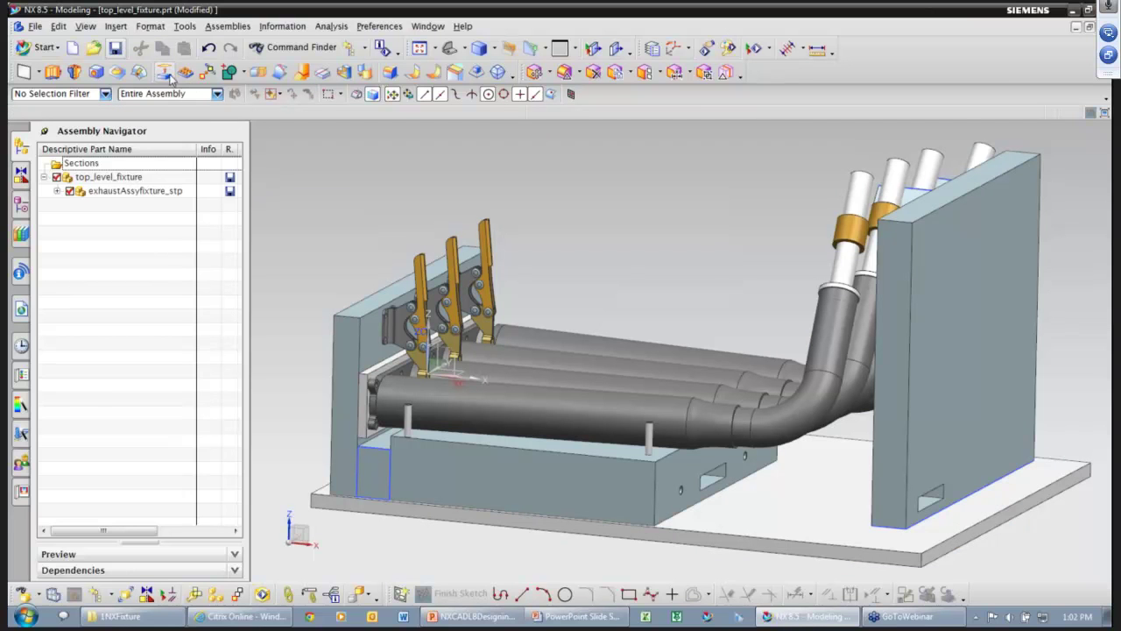
left_click(115, 47)
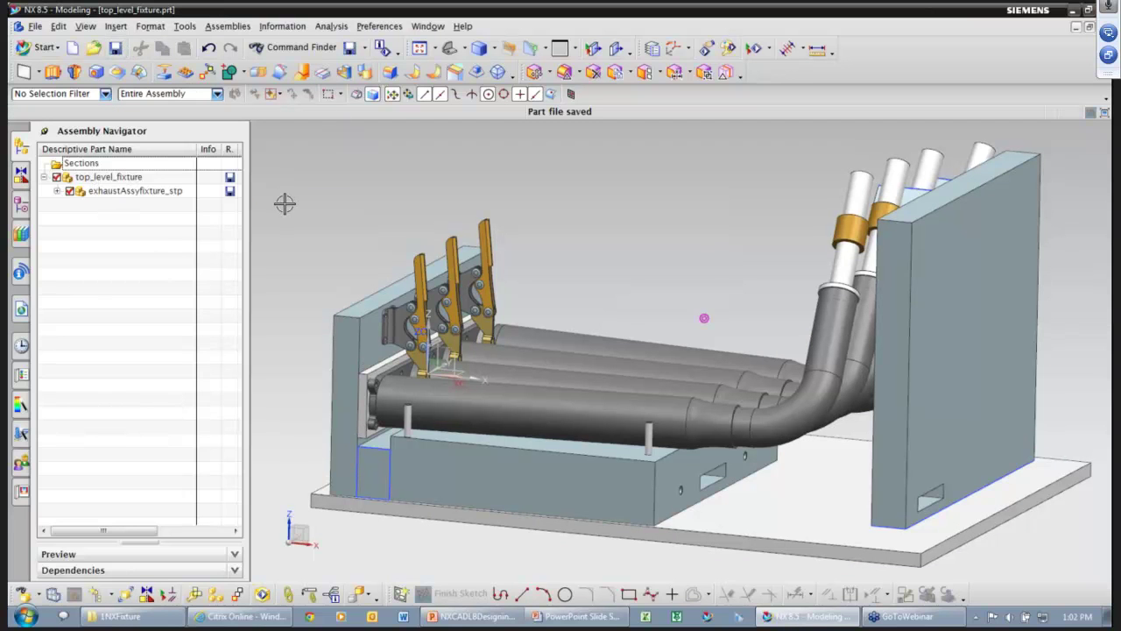
- Add the SCISSOR LIFTER UNIT_step part from the 1NXFixture folder as a component of top_level_fixture, positioned By Constraints
scroll(318, 204, "down", 3)
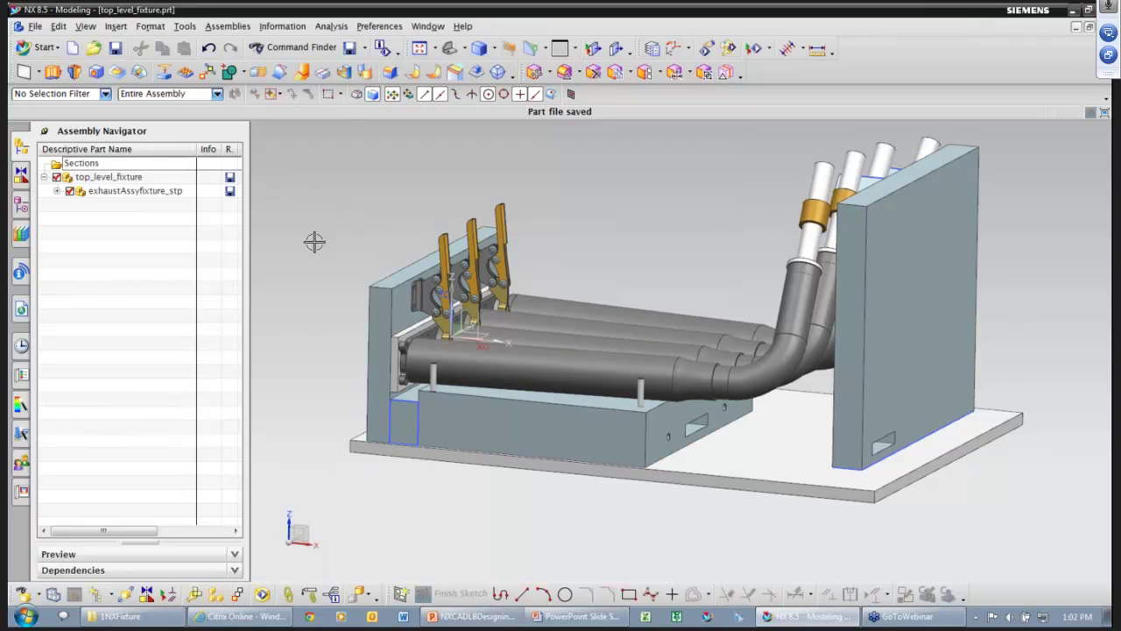
left_click(114, 598)
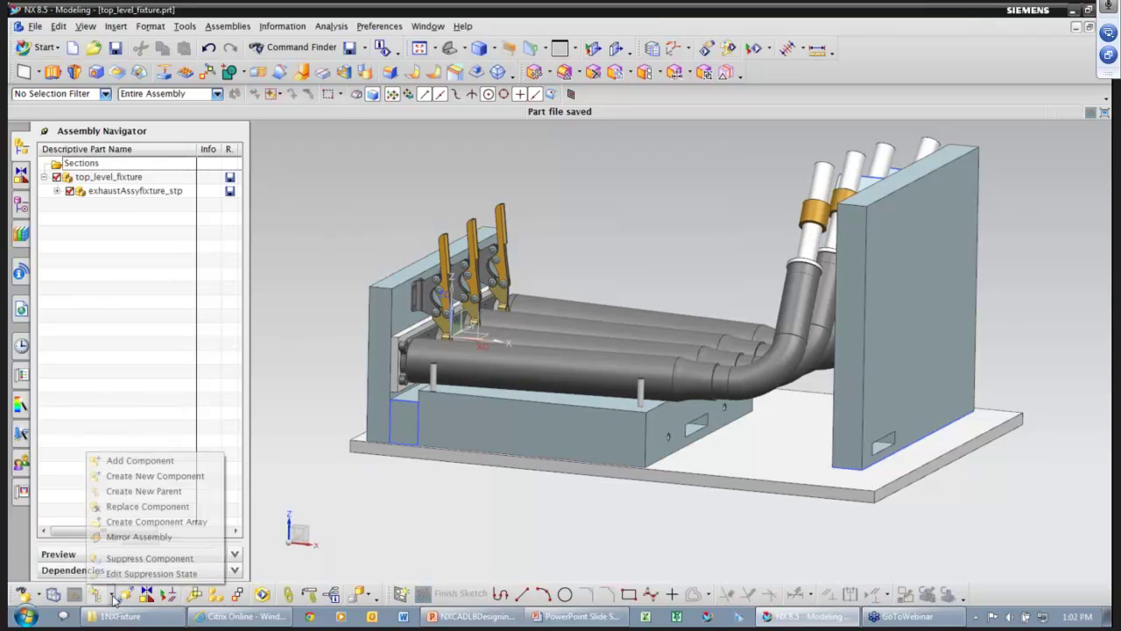
left_click(147, 462)
left_click(340, 361)
left_click(158, 314)
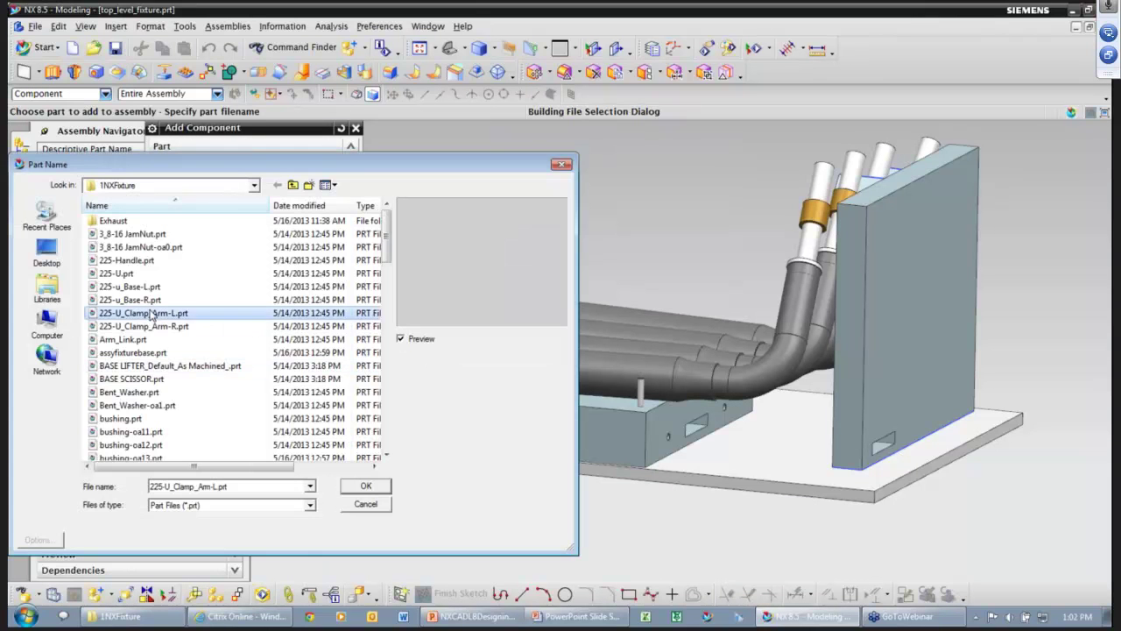
key("s")
left_click(359, 487)
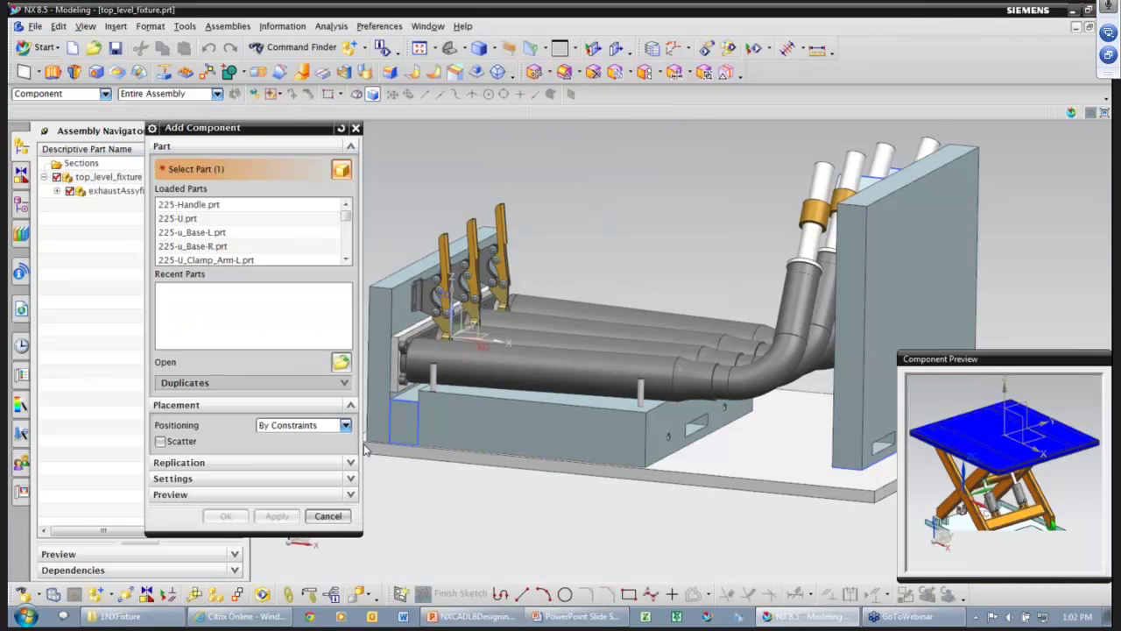
left_click(230, 516)
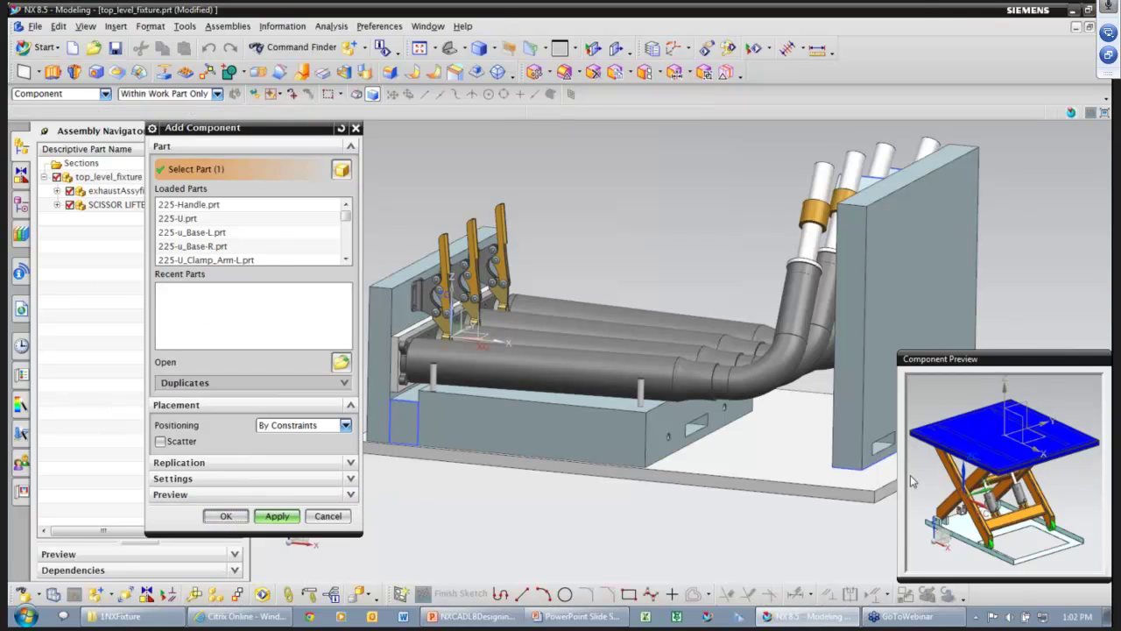
- Add a Touch constraint between the scissor lifter's blue table top face and the underside of the exhaust fixture's base plate
left_click(287, 166)
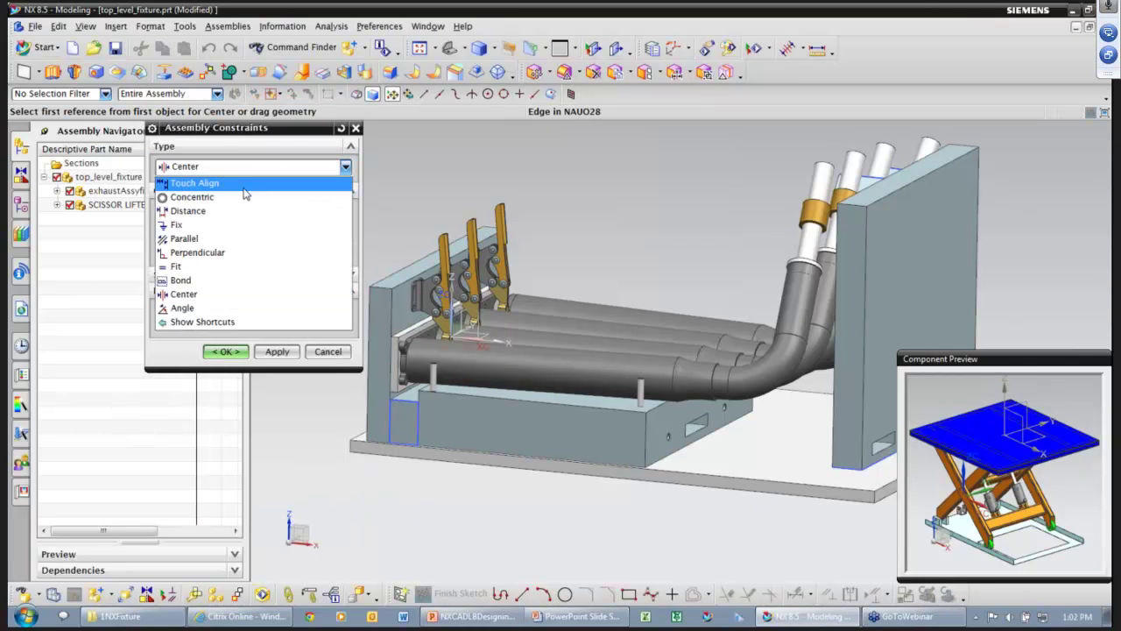
left_click(199, 181)
left_click(996, 426)
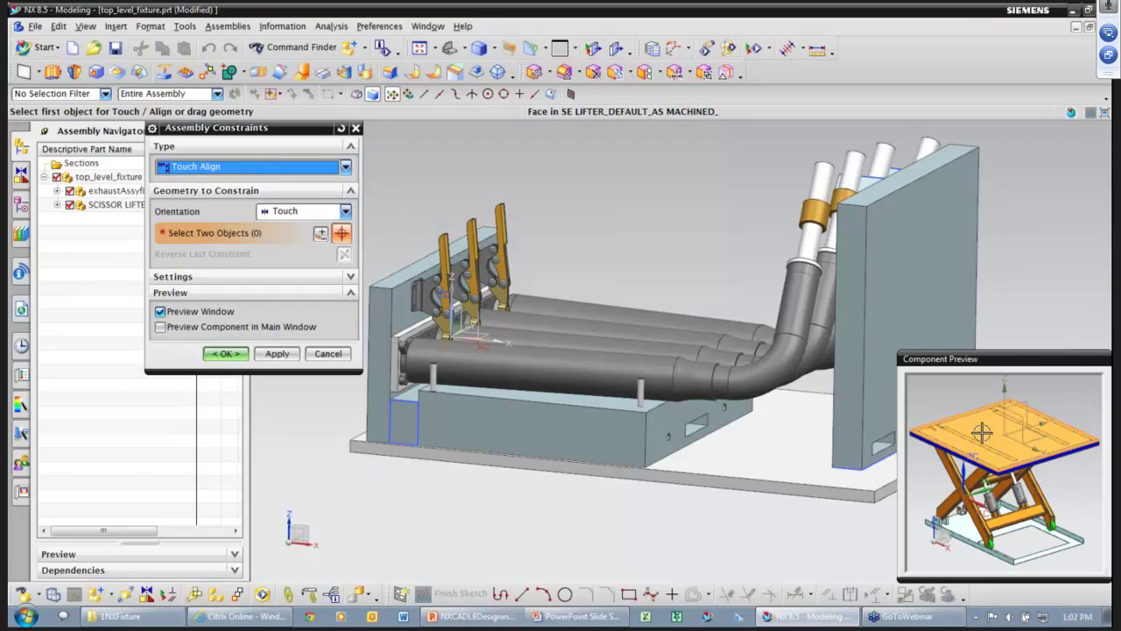
middle_click_drag(793, 517, 625, 447)
left_click(625, 448)
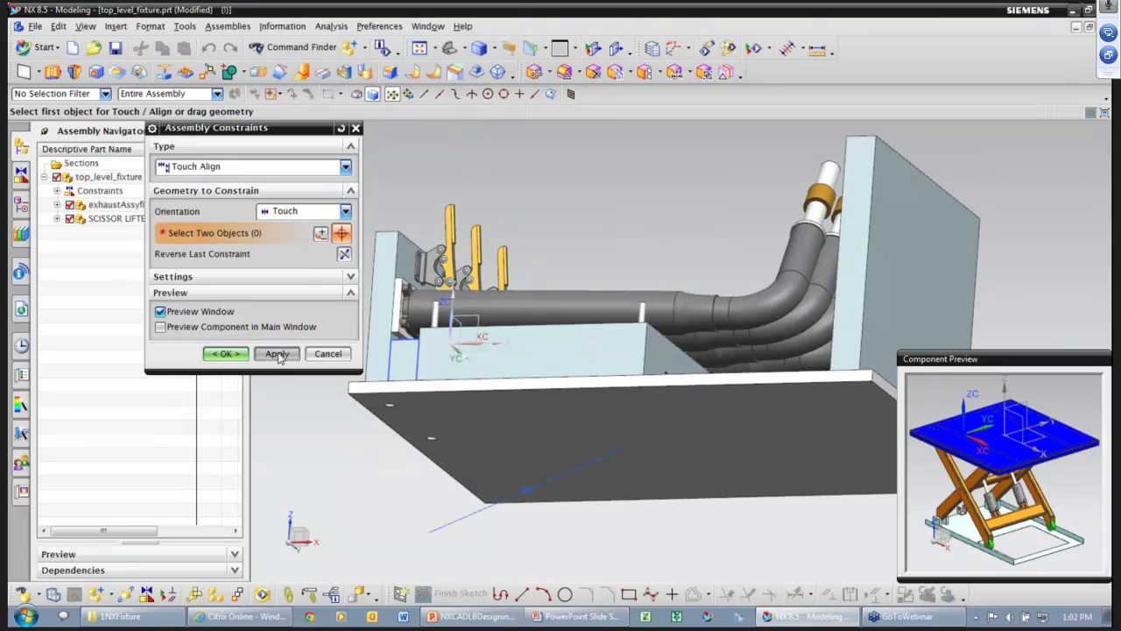
- Try to align a datum plane of the scissor lifter with the exhaust fixture
left_click(294, 211)
left_click(282, 255)
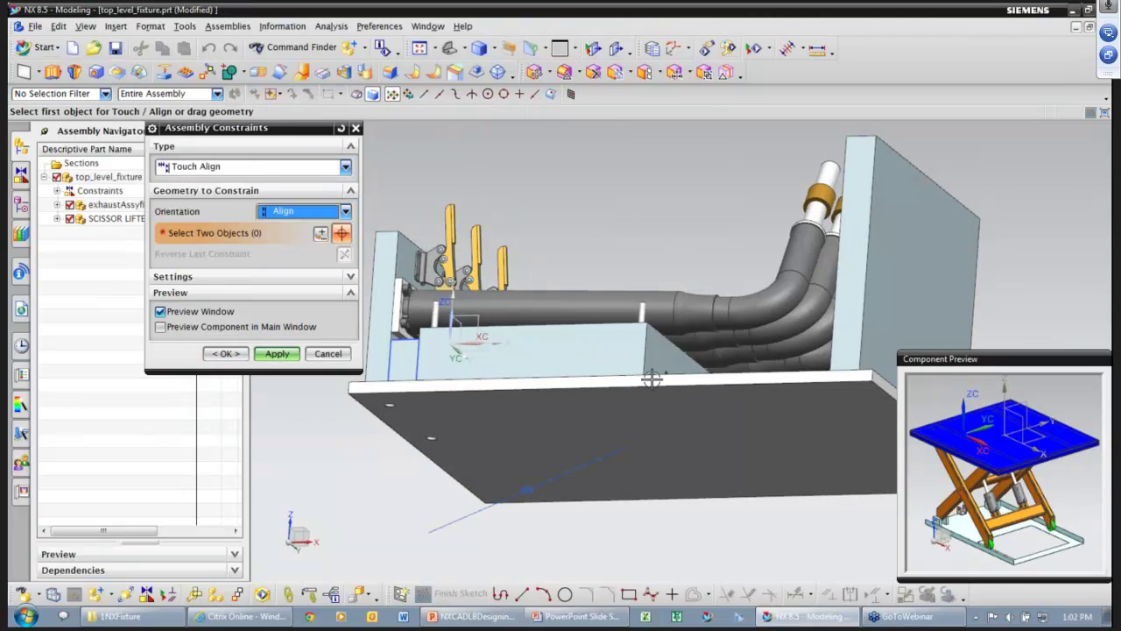
middle_click_drag(1016, 464, 1022, 492)
left_click(1025, 444)
middle_click_drag(555, 234, 539, 305)
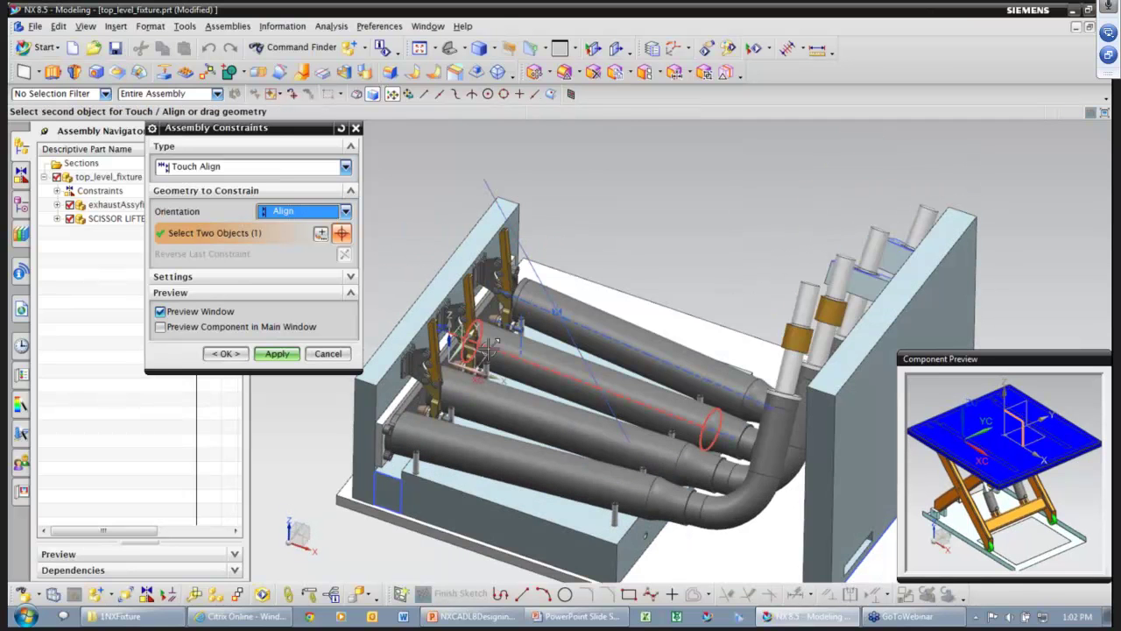
left_click(550, 349)
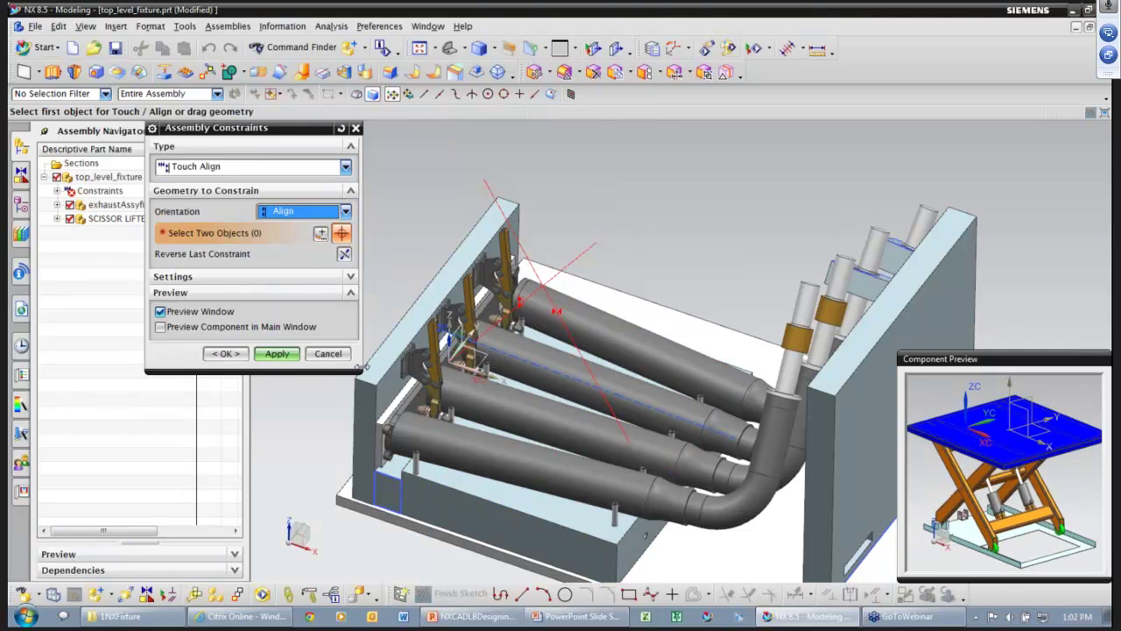
left_click(328, 352)
left_click(464, 331)
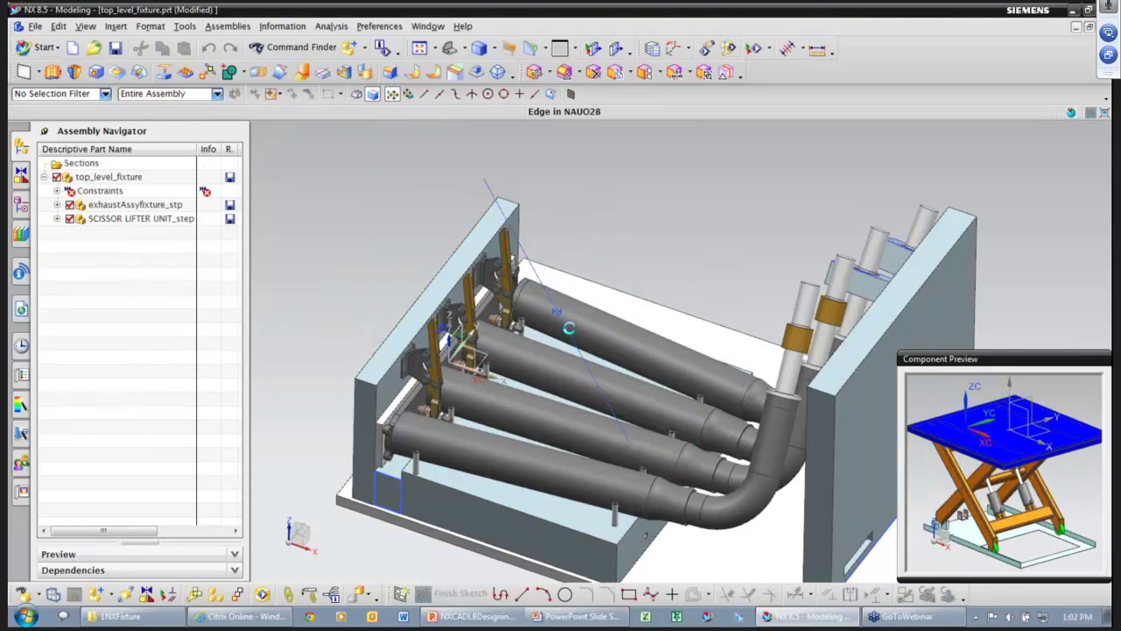
- Add an Align constraint between the scissor lifter's XZ datum plane and the matching datum plane of the exhaust fixture
scroll(729, 337, "down", 2)
middle_click_drag(965, 390, 964, 364)
scroll(807, 324, "down", 2)
left_click(146, 594)
left_click(346, 211)
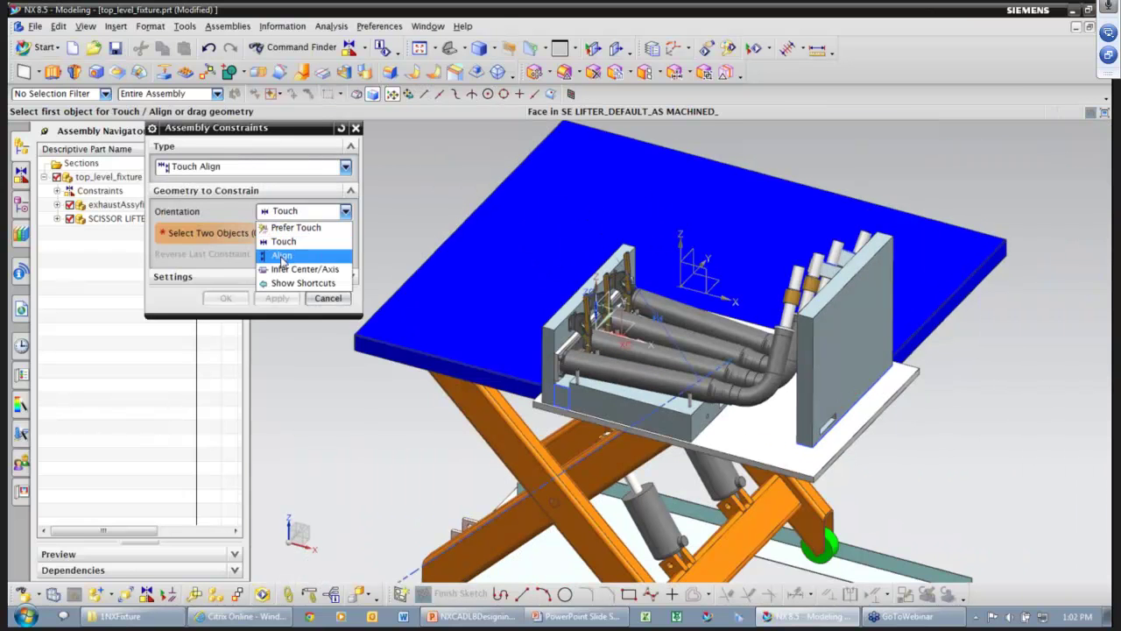
left_click(278, 253)
scroll(622, 355, "up", 3)
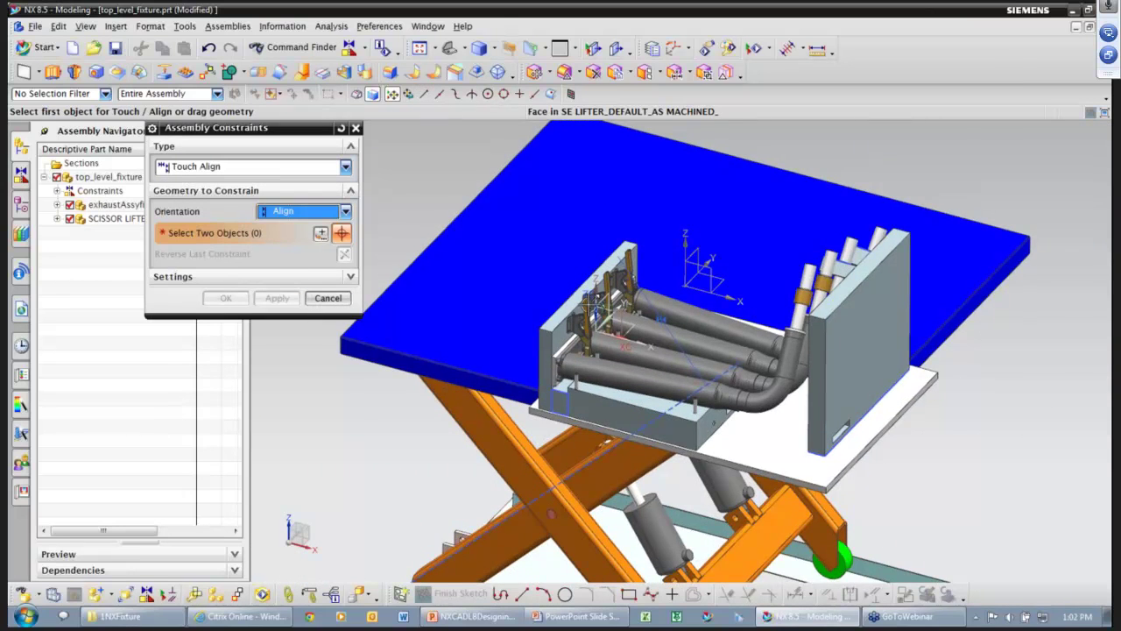
left_click(622, 355)
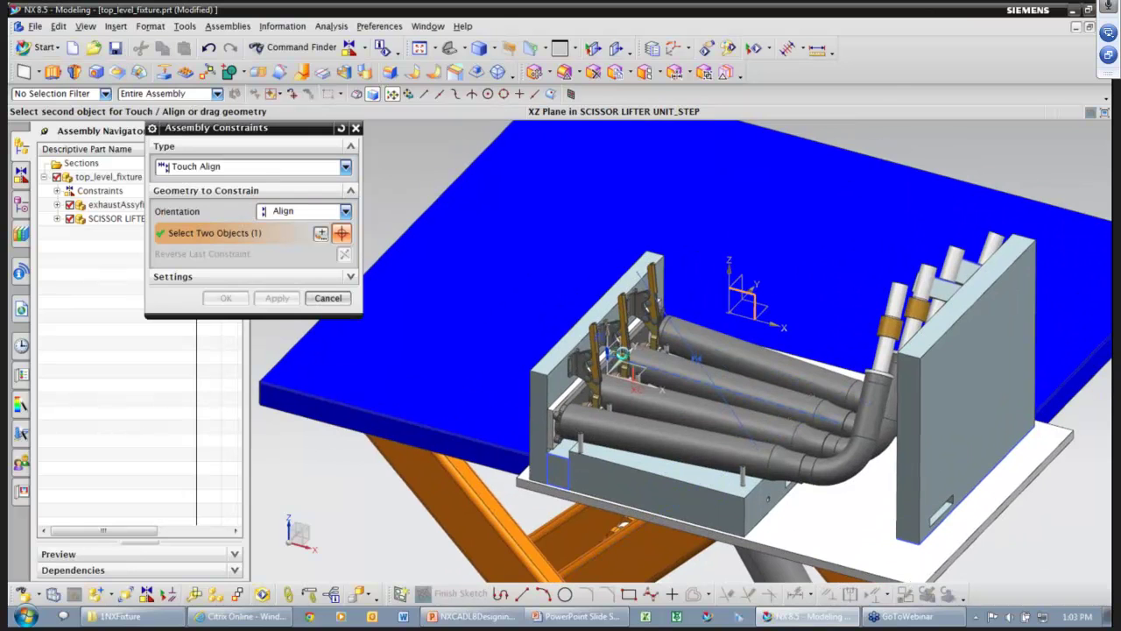
left_click(624, 359)
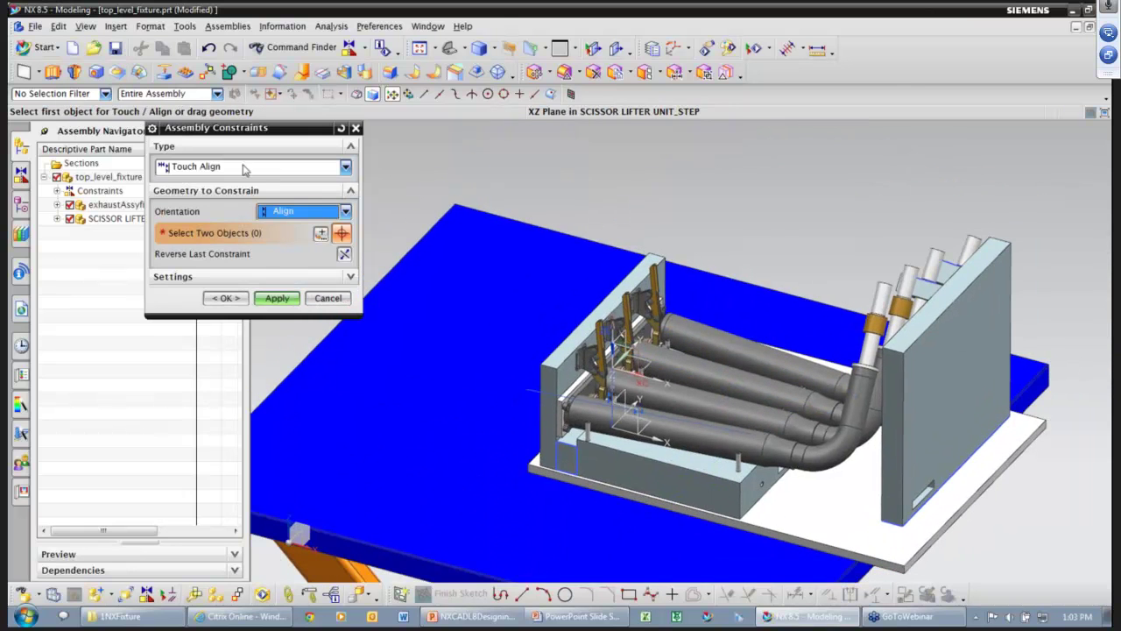
- Centre the fixture's base plate on the lifter table with a 2 to 2 Center constraint between their opposite end sides
left_click(246, 167)
left_click(254, 292)
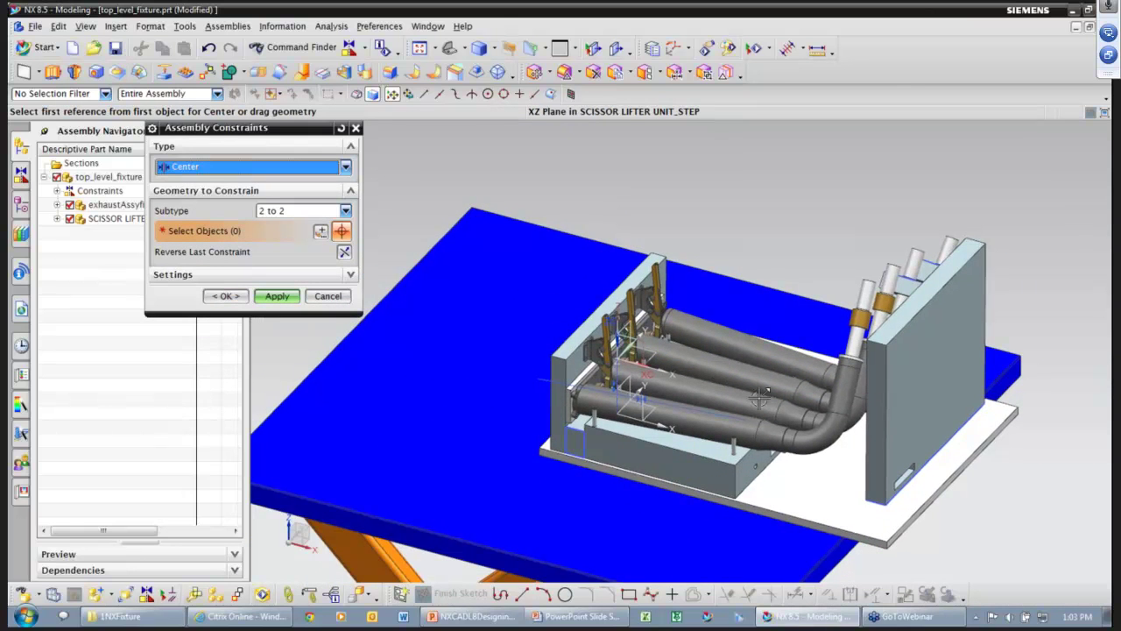
scroll(880, 438, "down", 2)
left_click(781, 489)
middle_click_drag(888, 513, 706, 429)
left_click(631, 455)
scroll(705, 429, "up", 2)
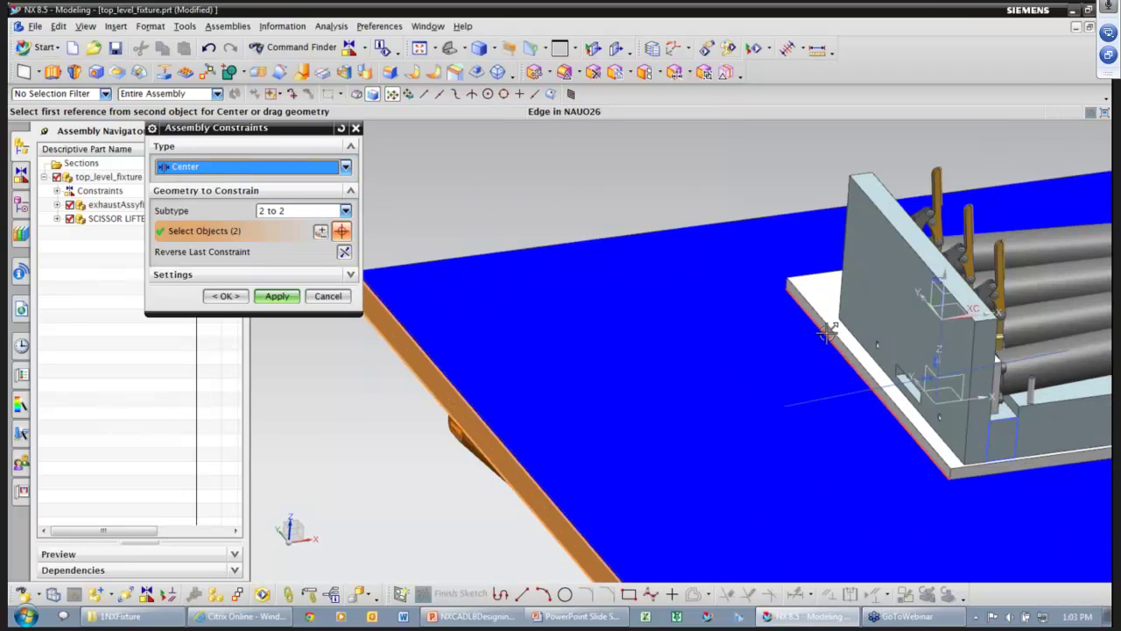
left_click(833, 335)
middle_click_drag(804, 341, 965, 426)
left_click(925, 441)
left_click(228, 296)
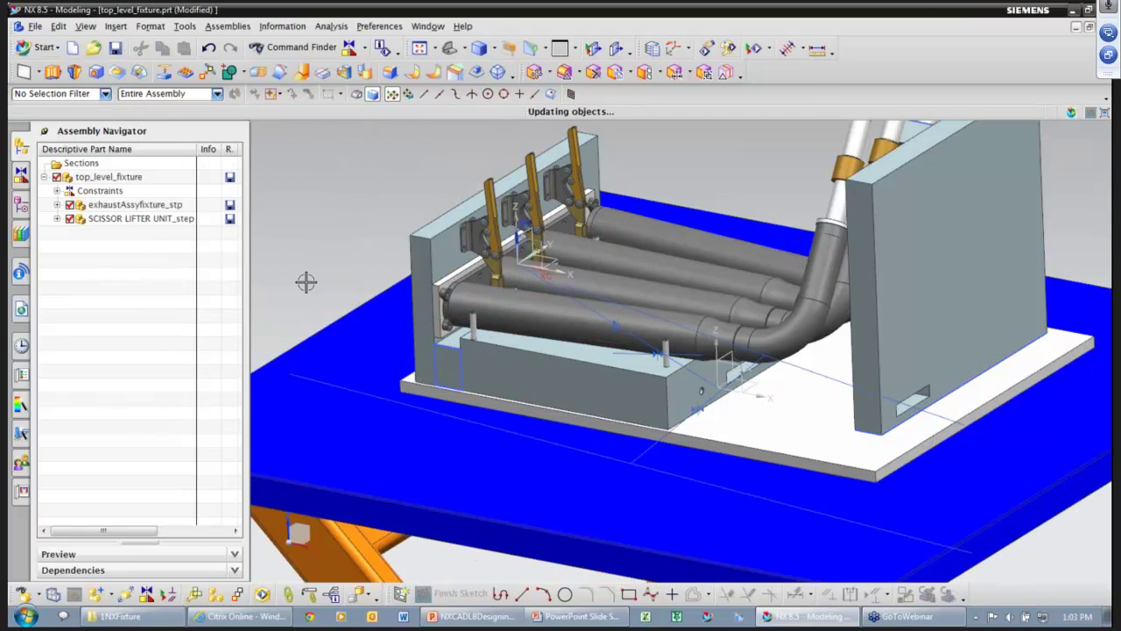
- Examine the whole positioned assembly and highlight the exhaustAssyfixture_stp and SCISSOR LIFTER UNIT_step components in turn
scroll(317, 275, "down", 4)
middle_click_drag(870, 405, 871, 403)
scroll(871, 404, "down", 1)
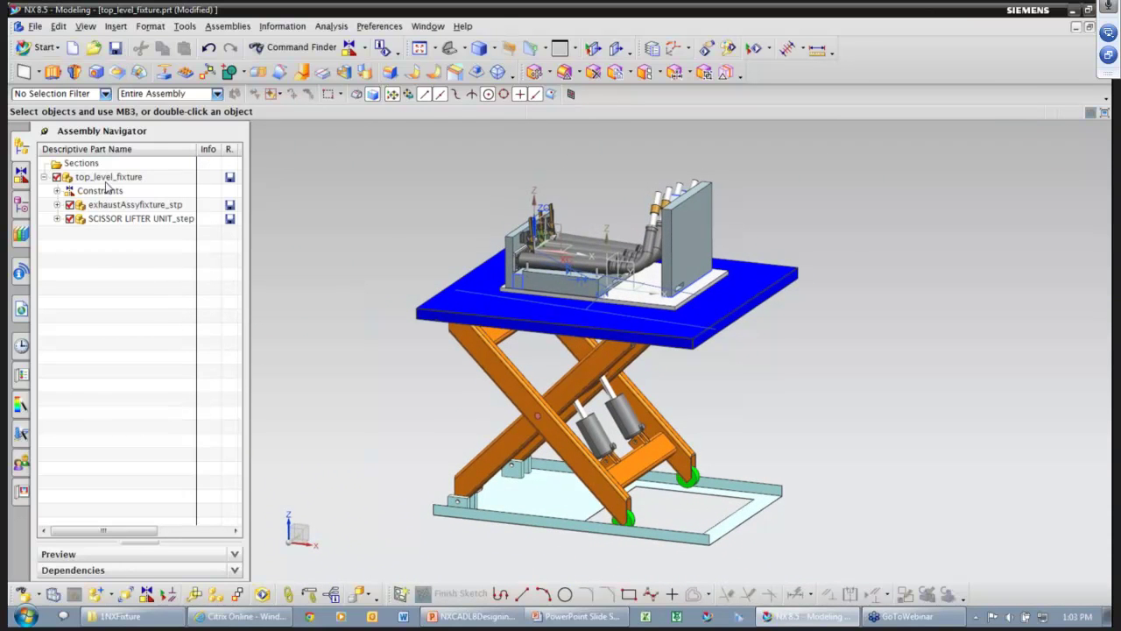
left_click(113, 206)
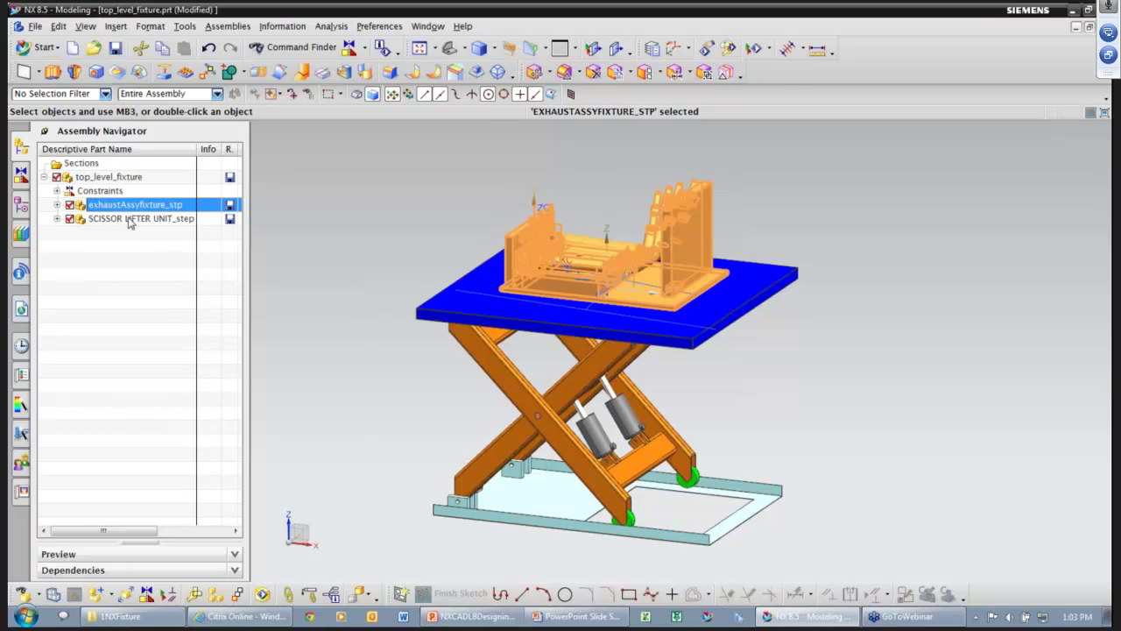
left_click(129, 220)
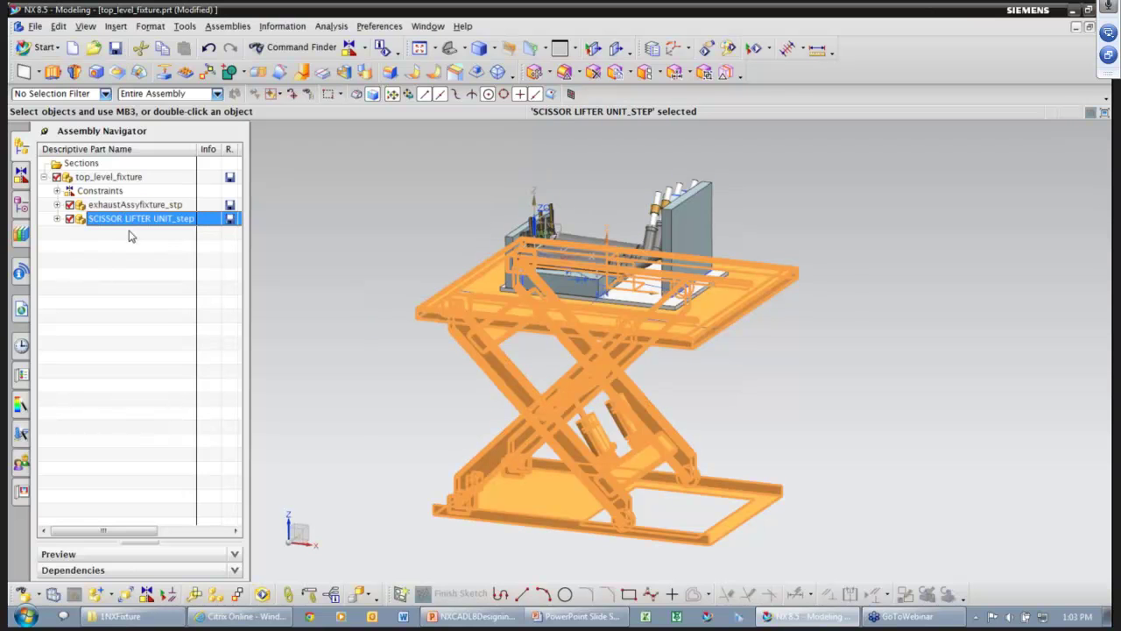
key("Escape")
- Make exhaustAssyfixture_stp the displayed part and save it before switching to the PowerPoint slide show
right_click(134, 204)
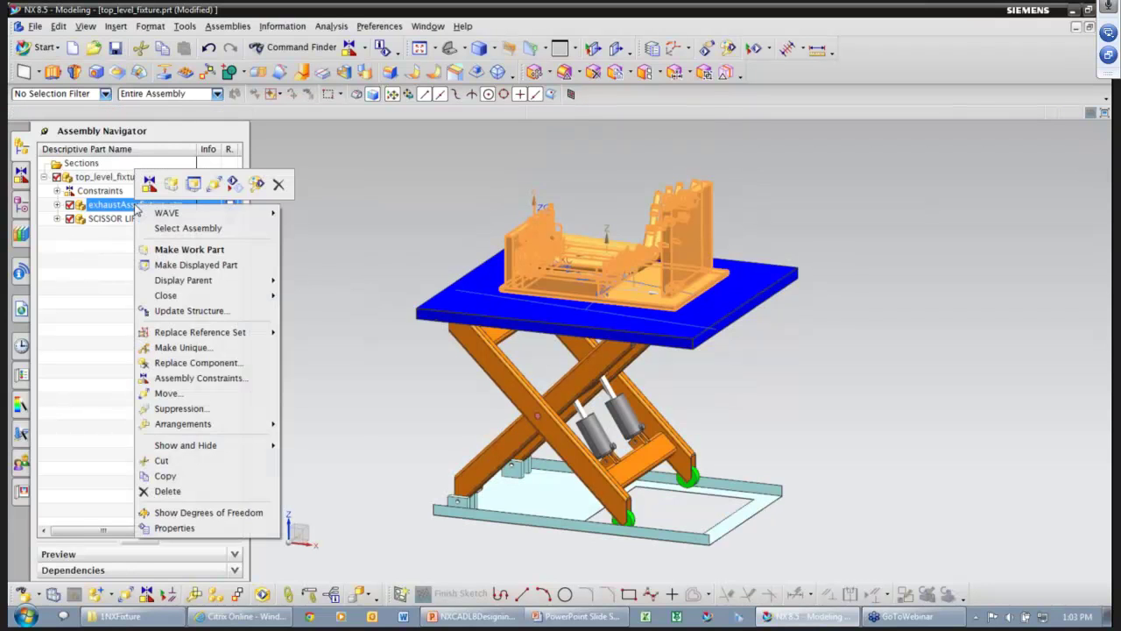
left_click(194, 247)
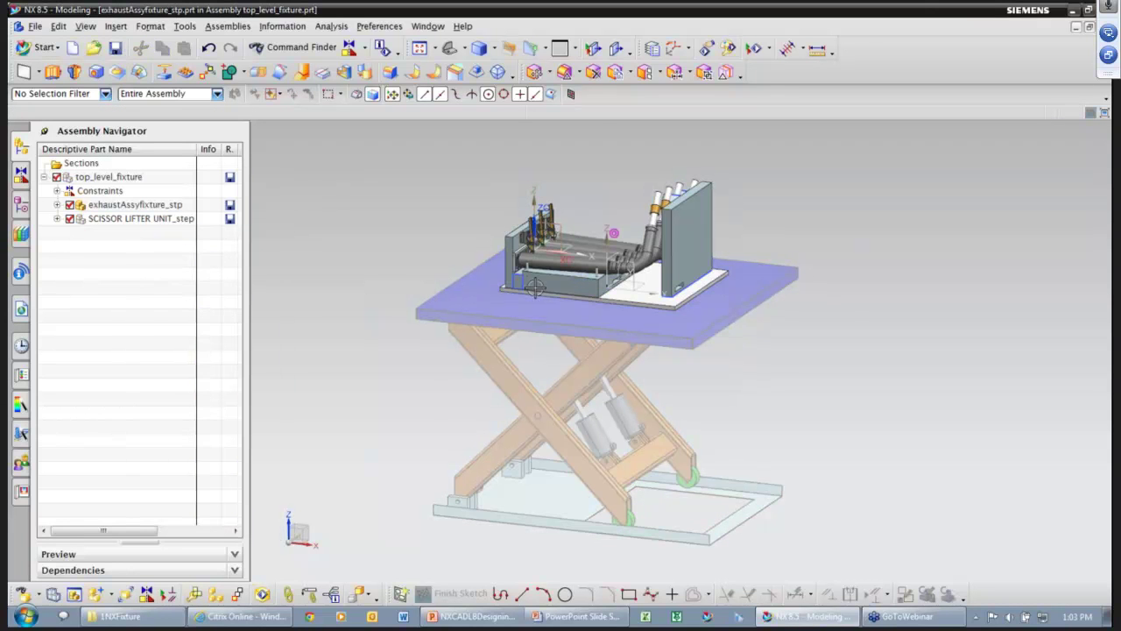
right_click(129, 206)
left_click(188, 250)
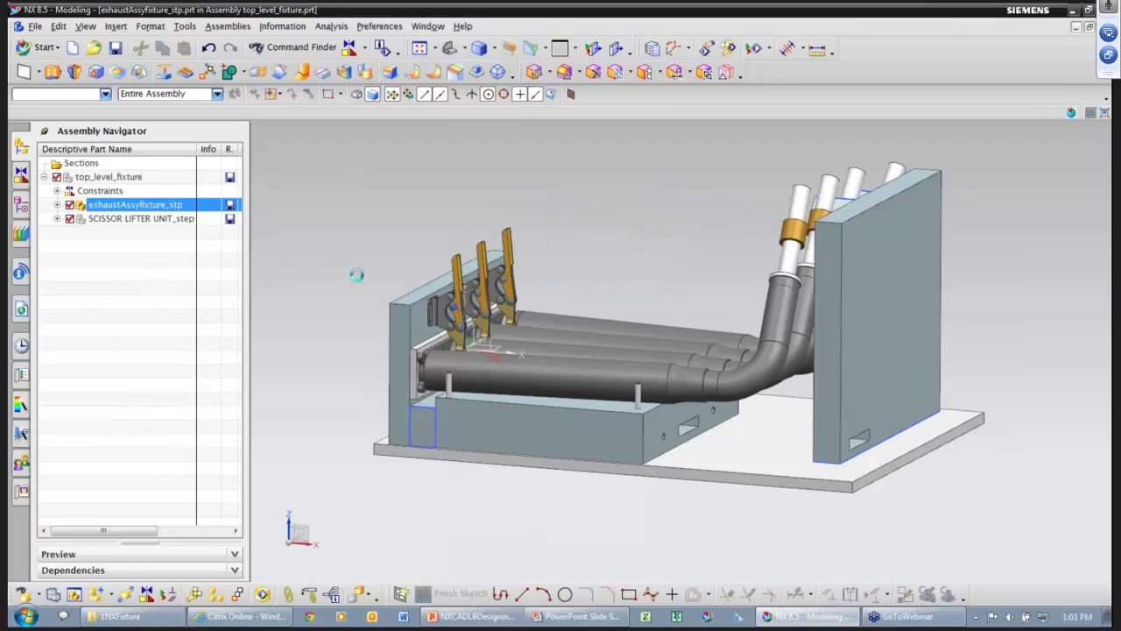
left_click(115, 48)
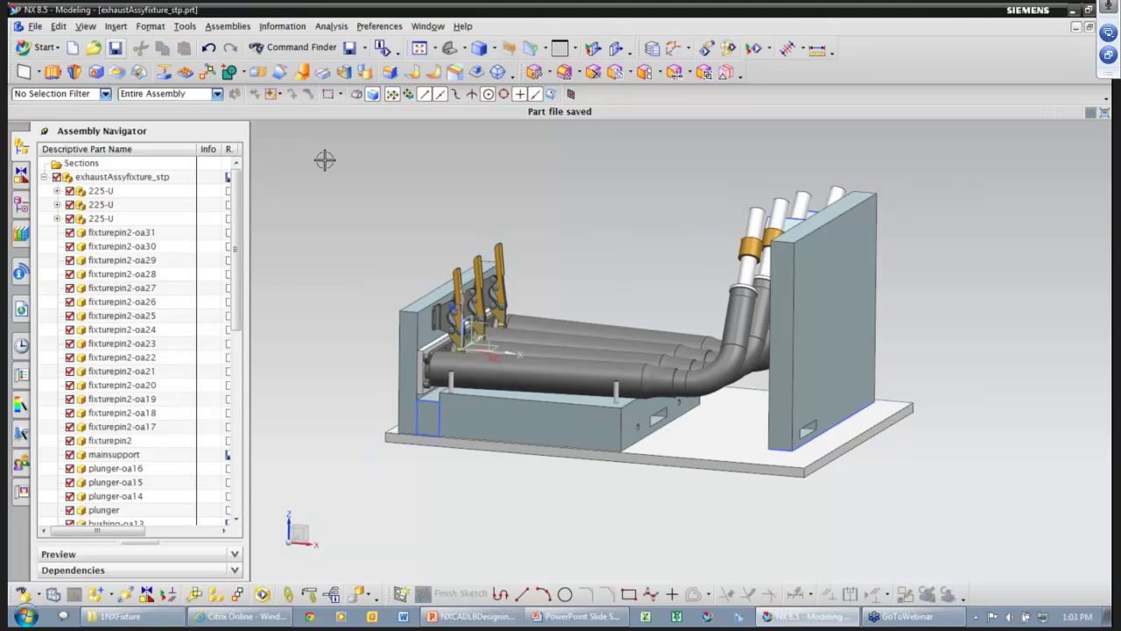
key("alt+Tab")
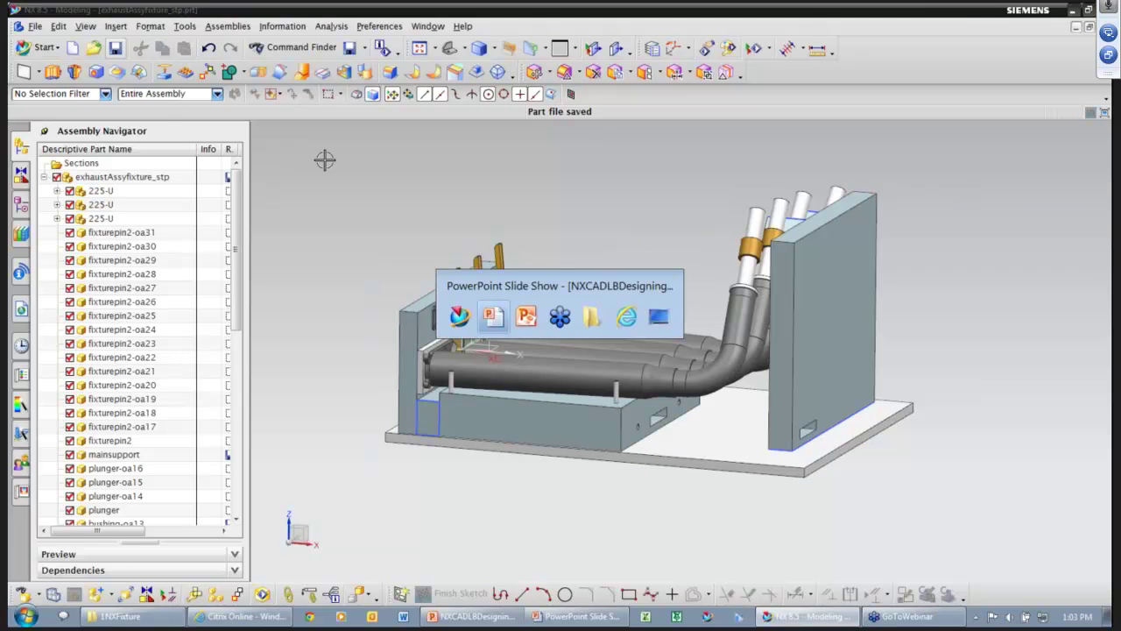
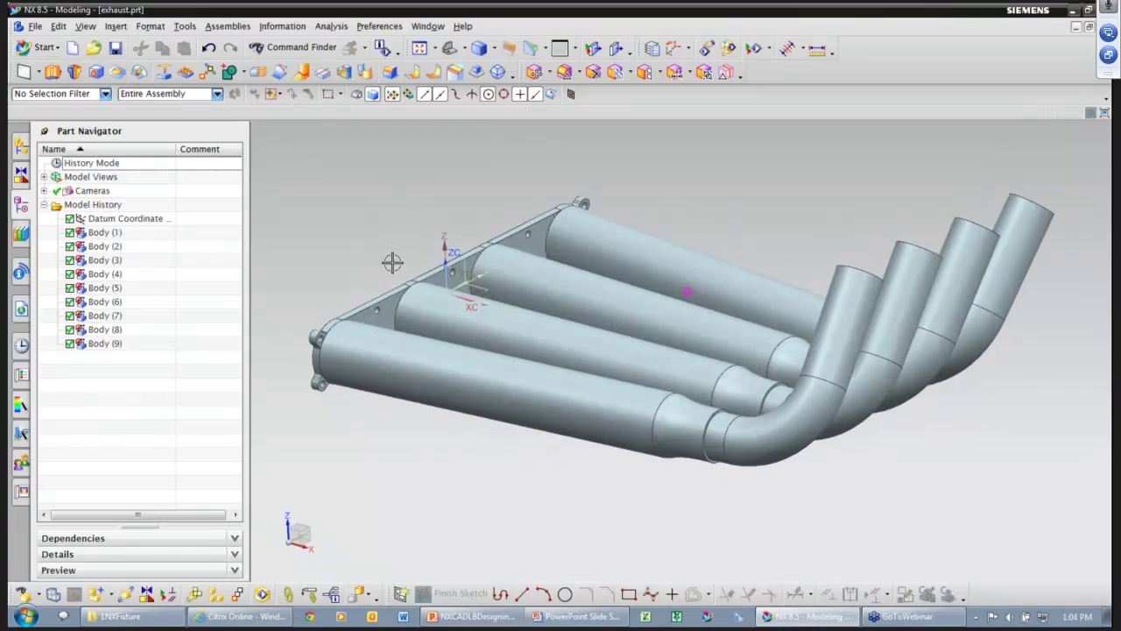
- Point out the exhaust part's separate bodies by highlighting the flange plate and the pipes one after another
left_click(386, 318)
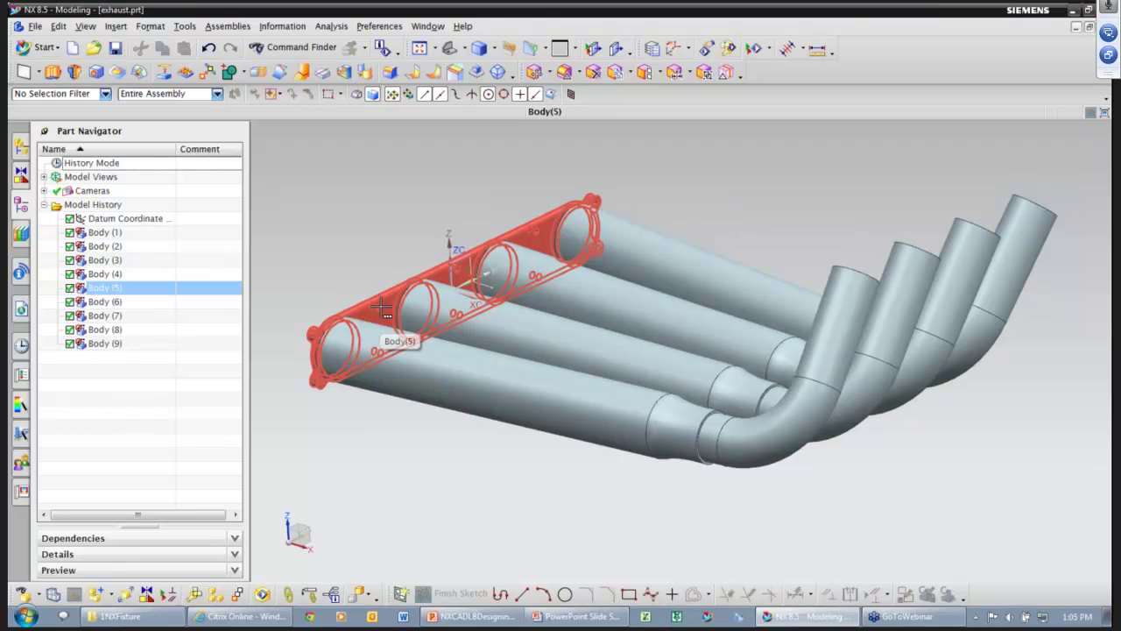
left_click(362, 235)
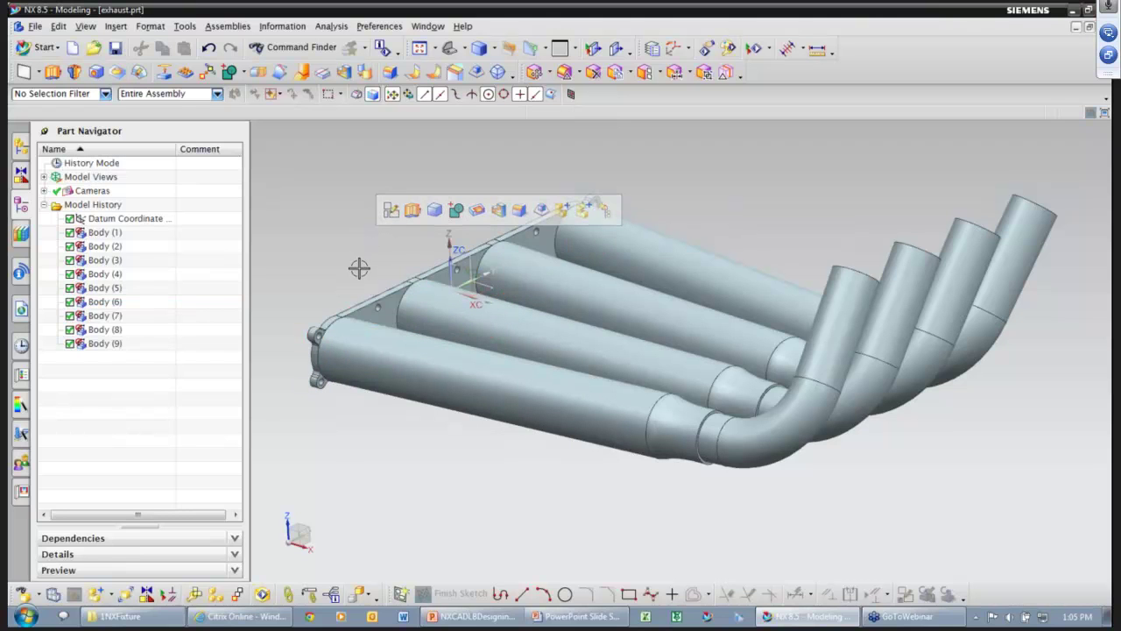
left_click(418, 350)
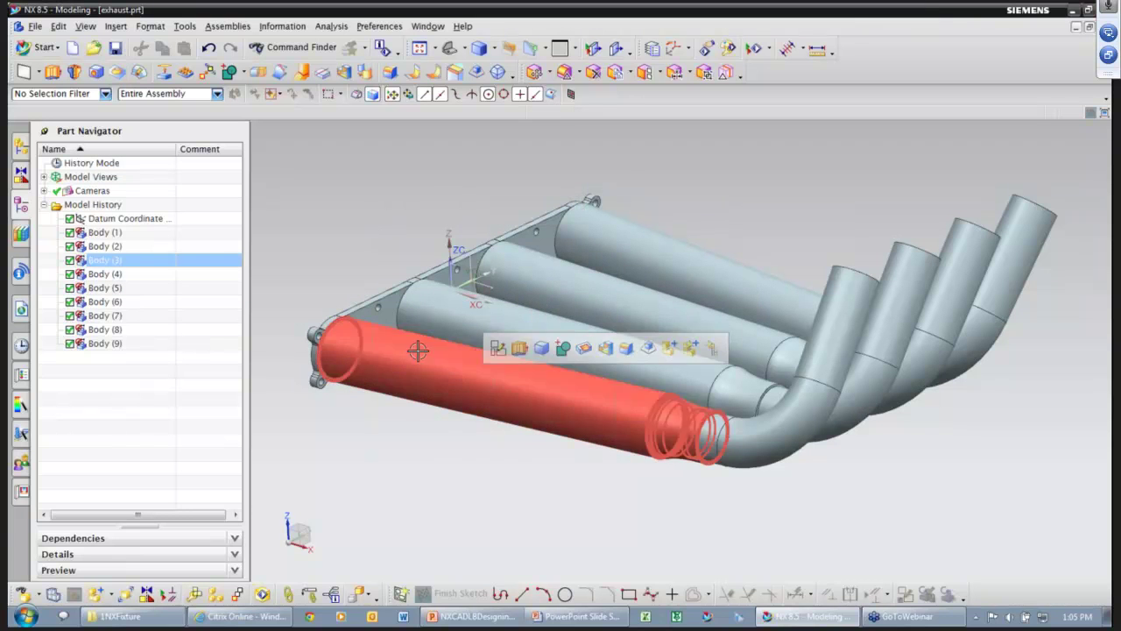
left_click(565, 291)
left_click(576, 339)
left_click(675, 260)
left_click(368, 448)
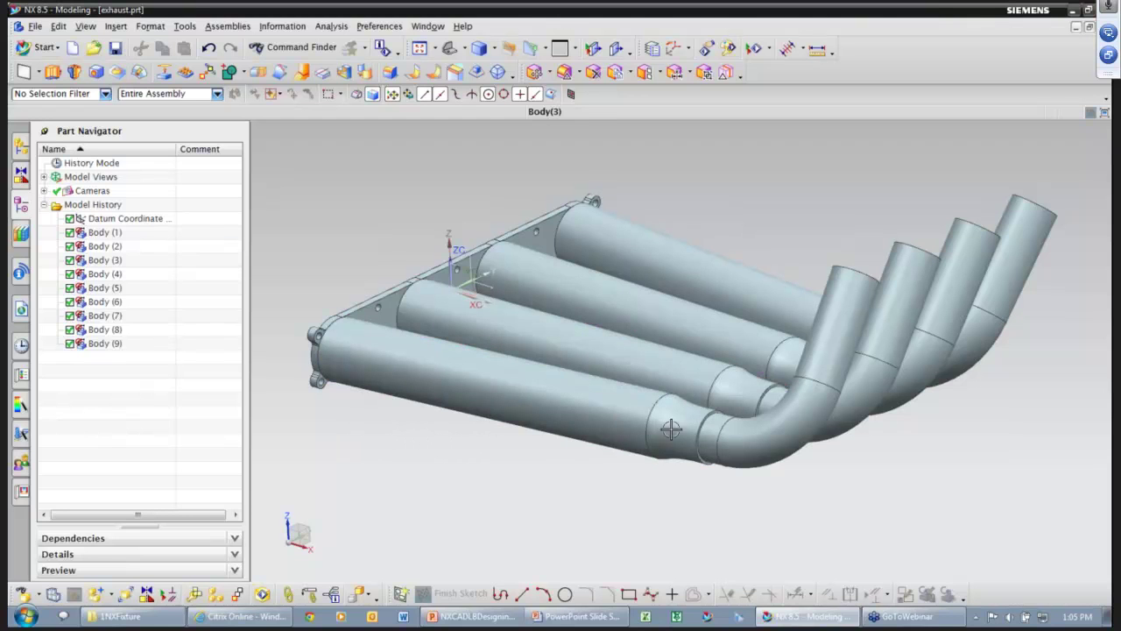
- Create a new component named pipe1 from the Model template, using the front straight pipe body of the exhaust
left_click(606, 369)
key("Escape")
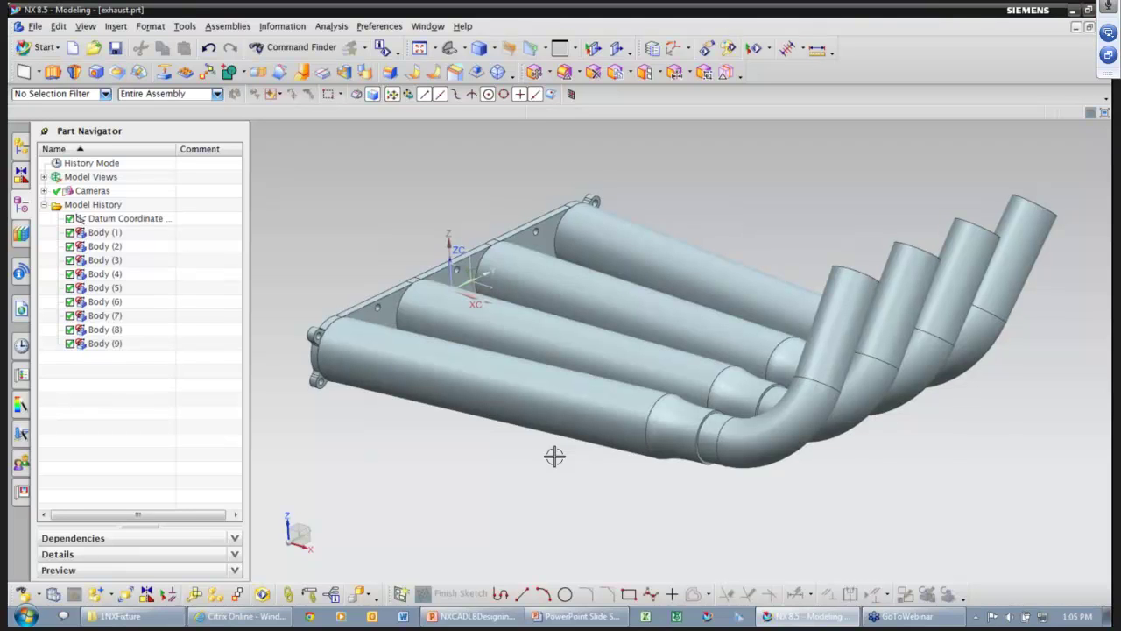
middle_click_drag(554, 455, 552, 453)
left_click(116, 595)
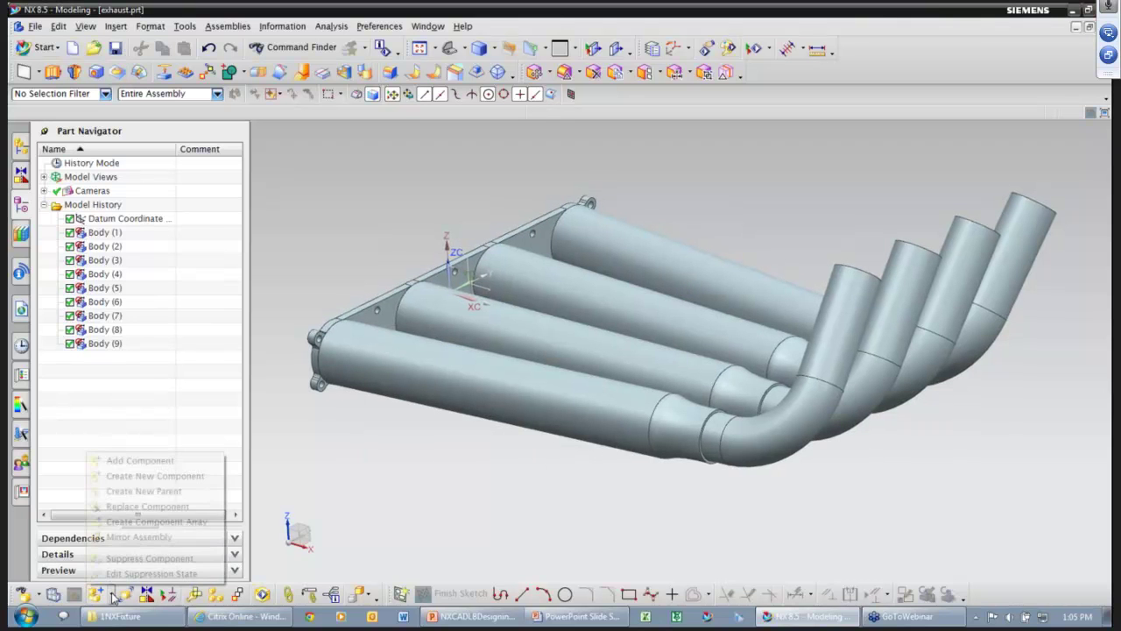
left_click(193, 477)
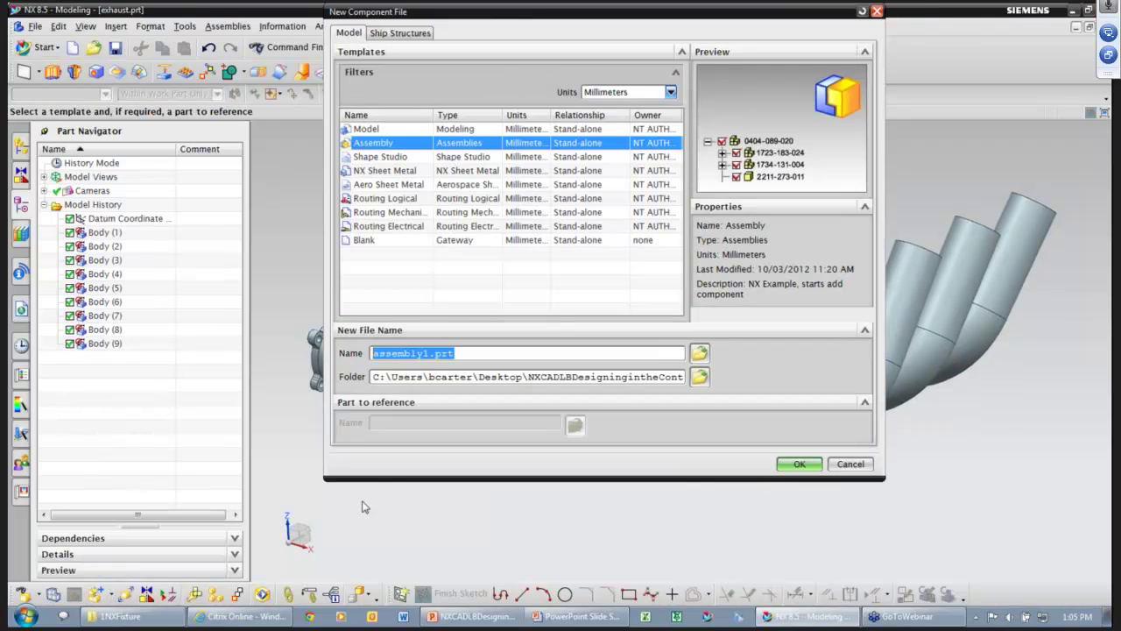
left_click(388, 129)
triple_click(453, 353)
type("c")
key("BackSpace")
type("pipe1")
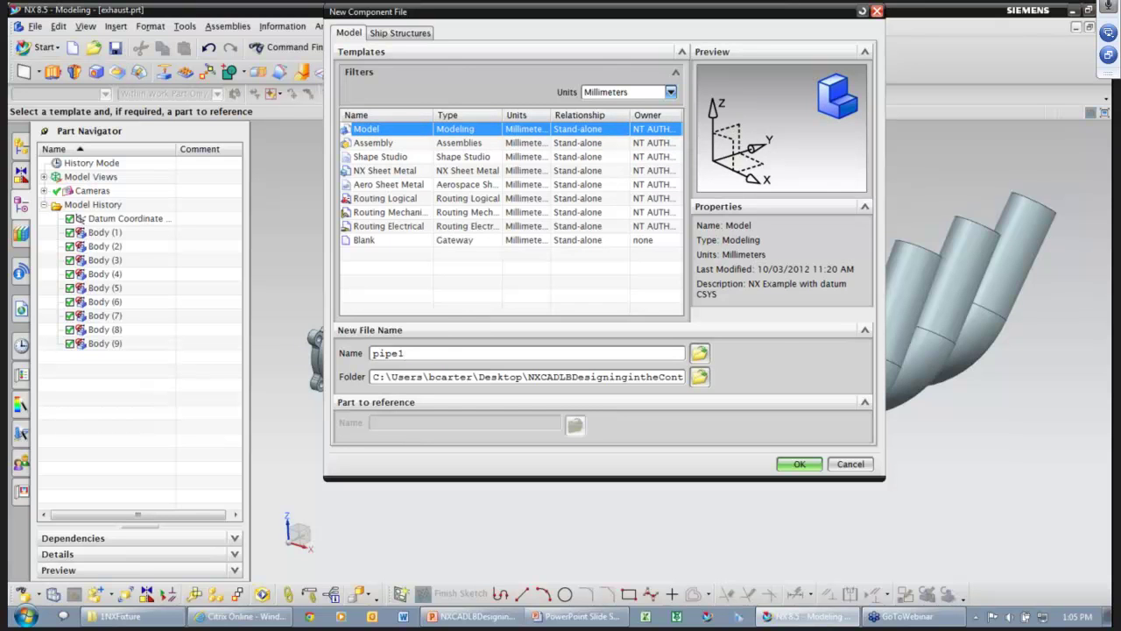
key("Return")
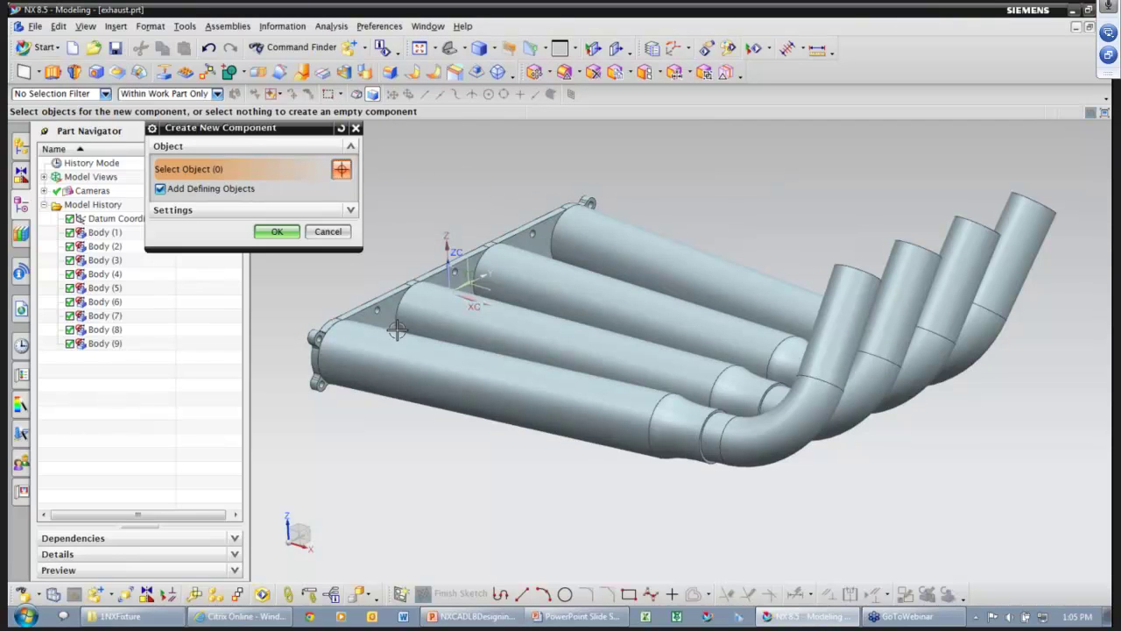
left_click(402, 374)
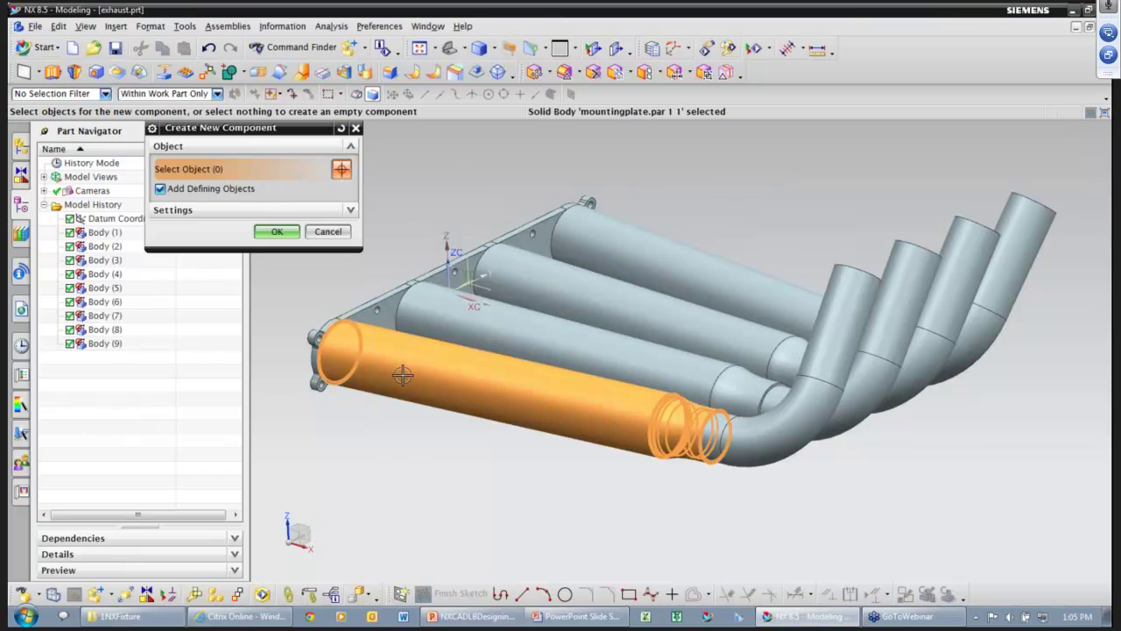
left_click(278, 231)
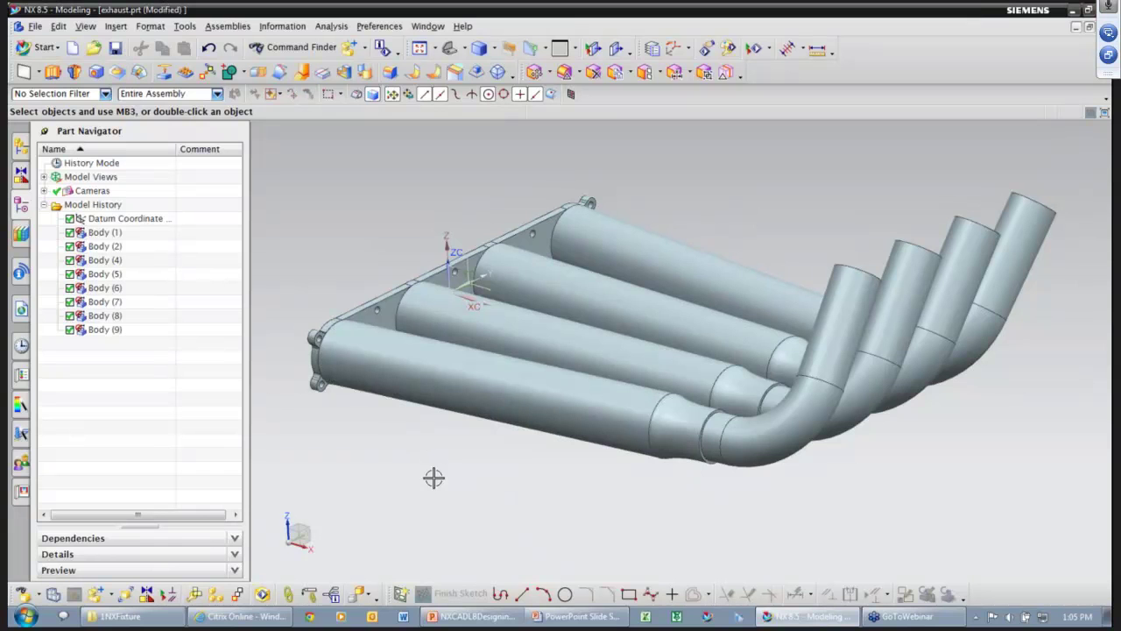
- Create a new component named pipe2 from the second straight pipe body from the front
right_click(729, 211)
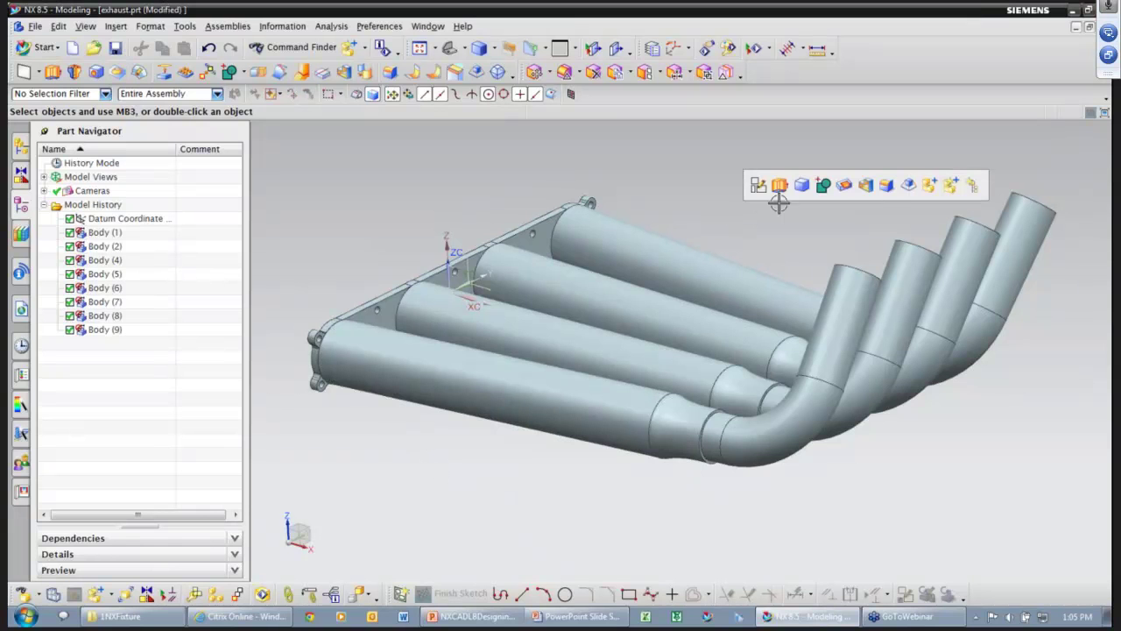
left_click(950, 185)
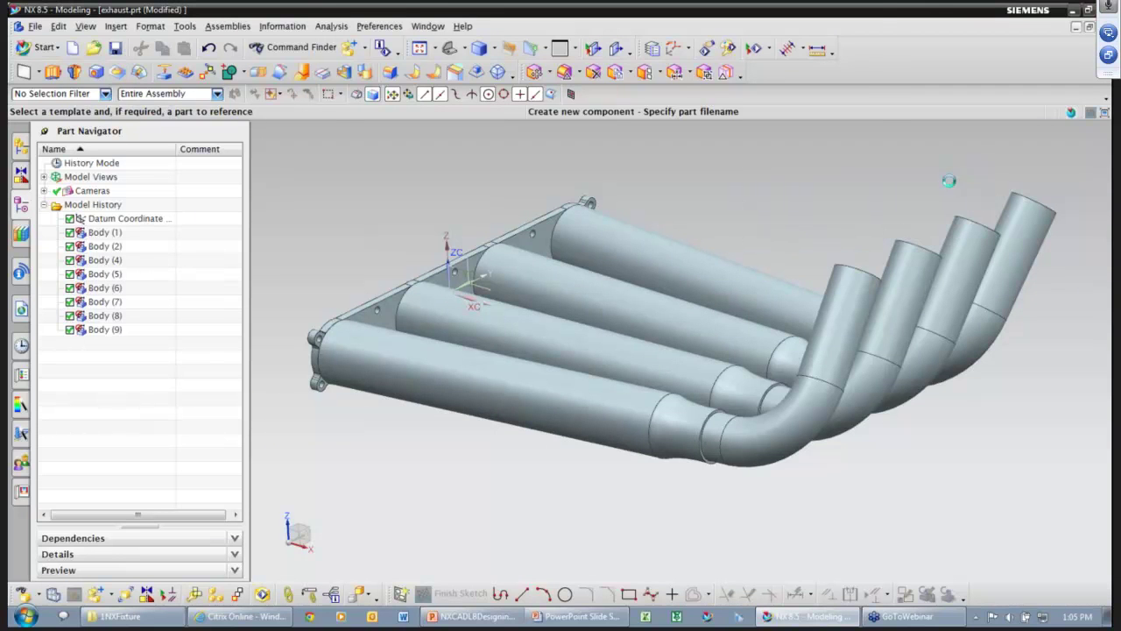
type("pipe1")
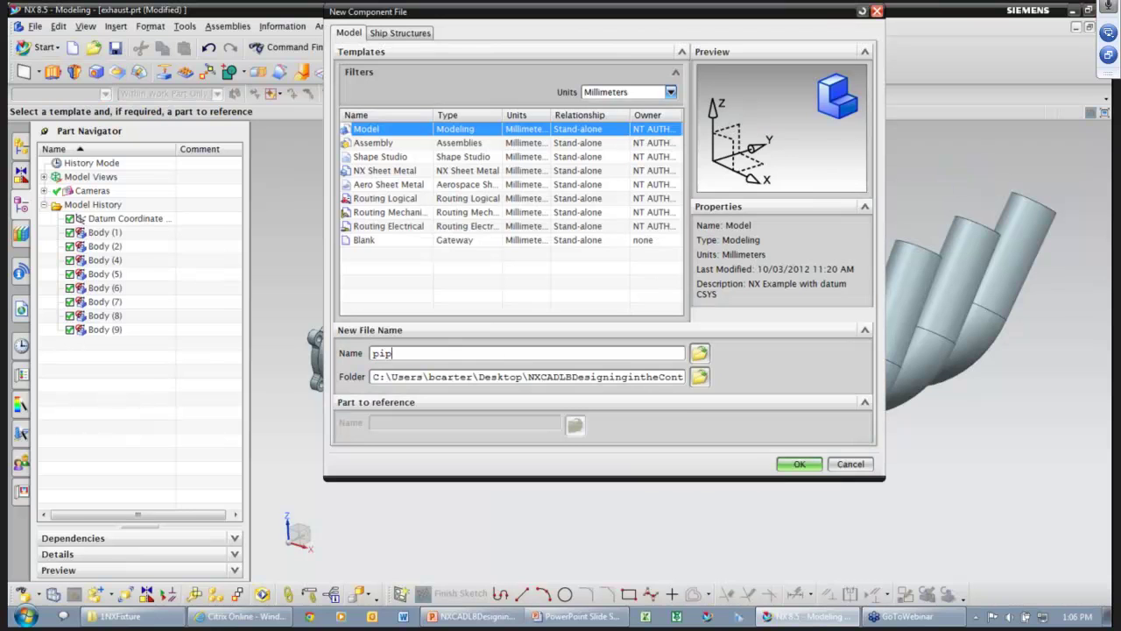
key("Return")
left_click(530, 338)
key("Return")
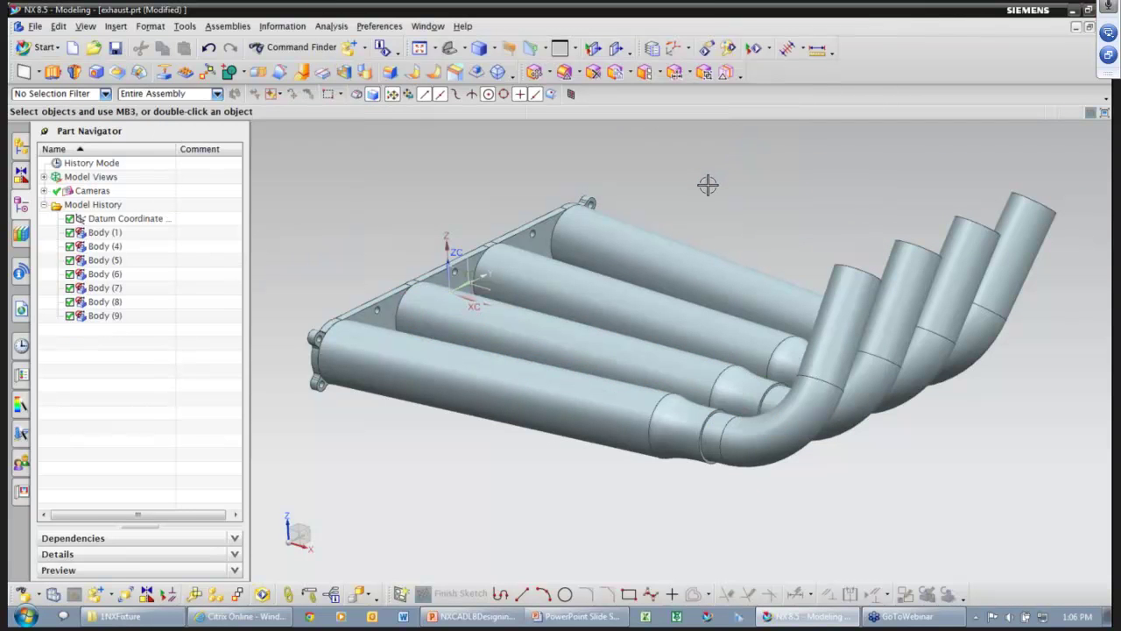
- Create a new component named pipe3 from the third straight pipe body from the front
right_click(707, 184)
left_click(925, 152)
type("pipe")
key("Return")
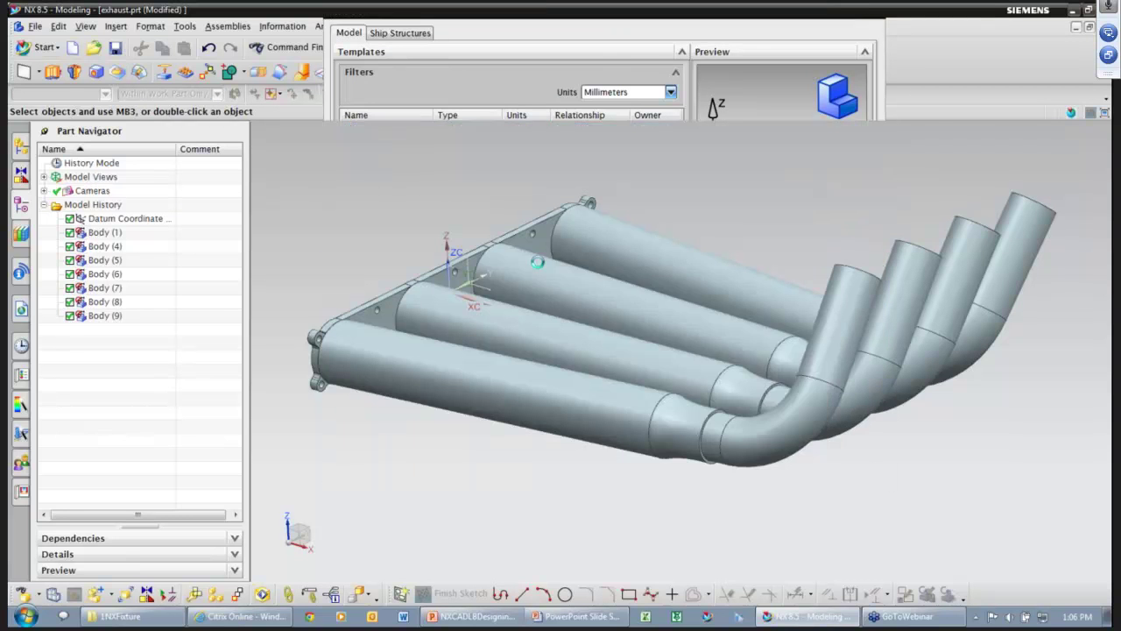
left_click(590, 281)
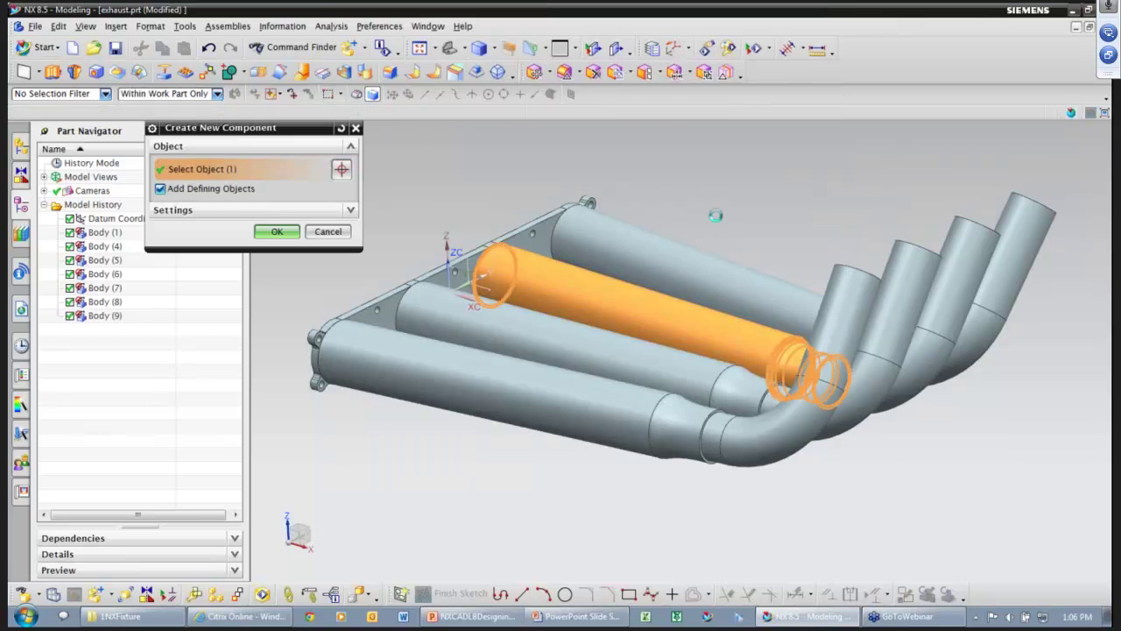
middle_click(716, 214)
- Create a new component named pipe4 from the rearmost straight pipe body
left_click(734, 208)
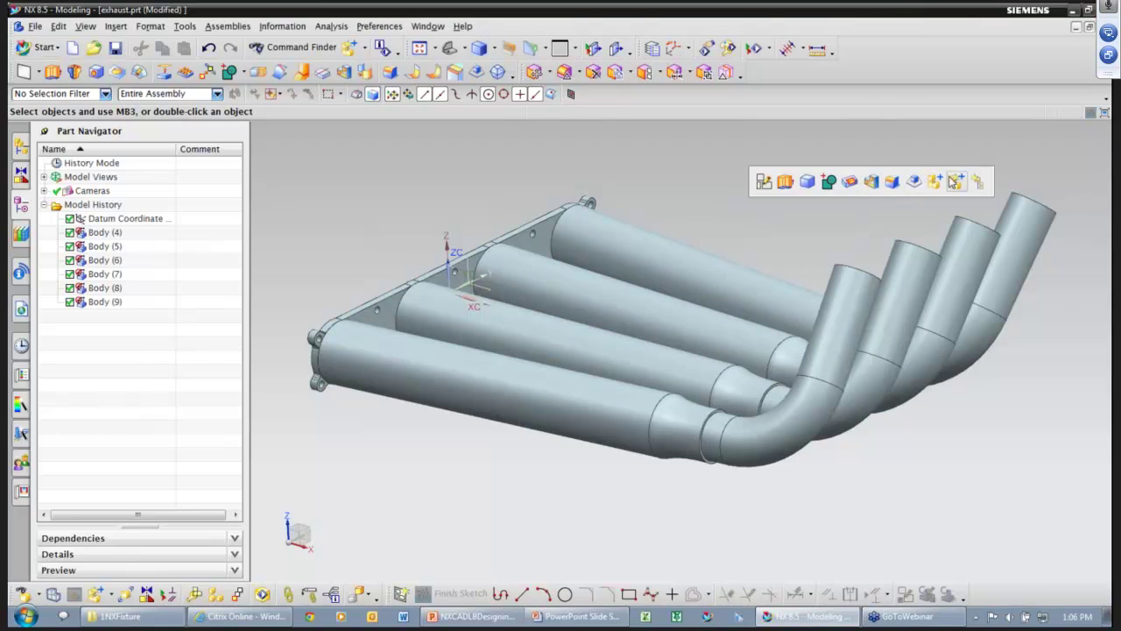
left_click(956, 182)
type("pi")
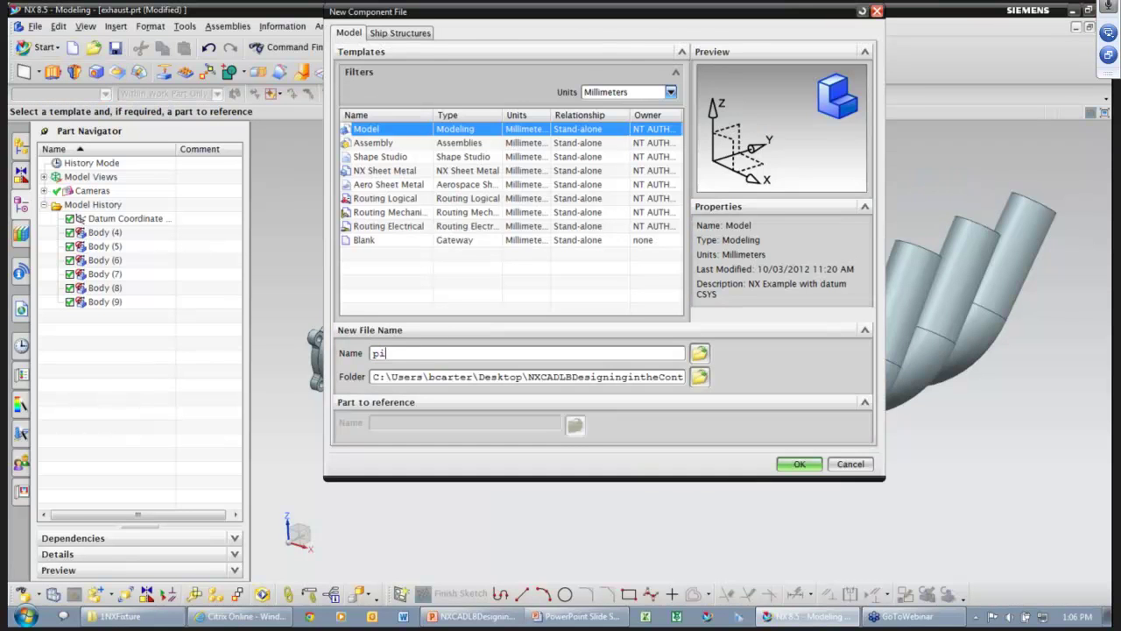
type("pe4")
key("Return")
left_click(602, 219)
left_click(280, 233)
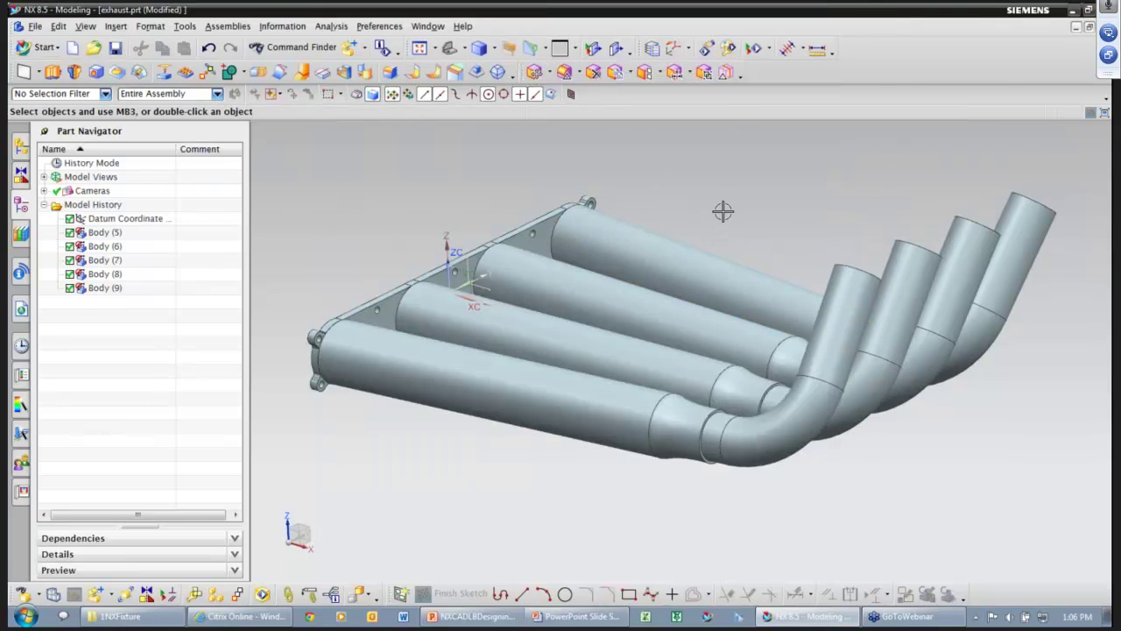
- Create a new component named mount from the flange plate body that joins the pipes
right_click(733, 211)
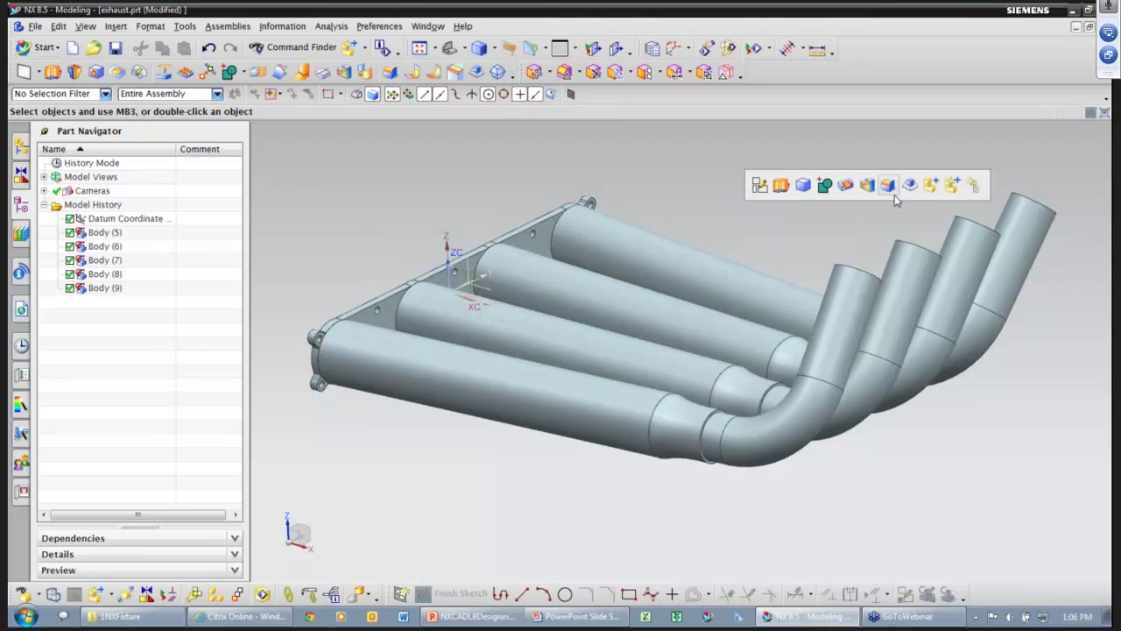
left_click(954, 186)
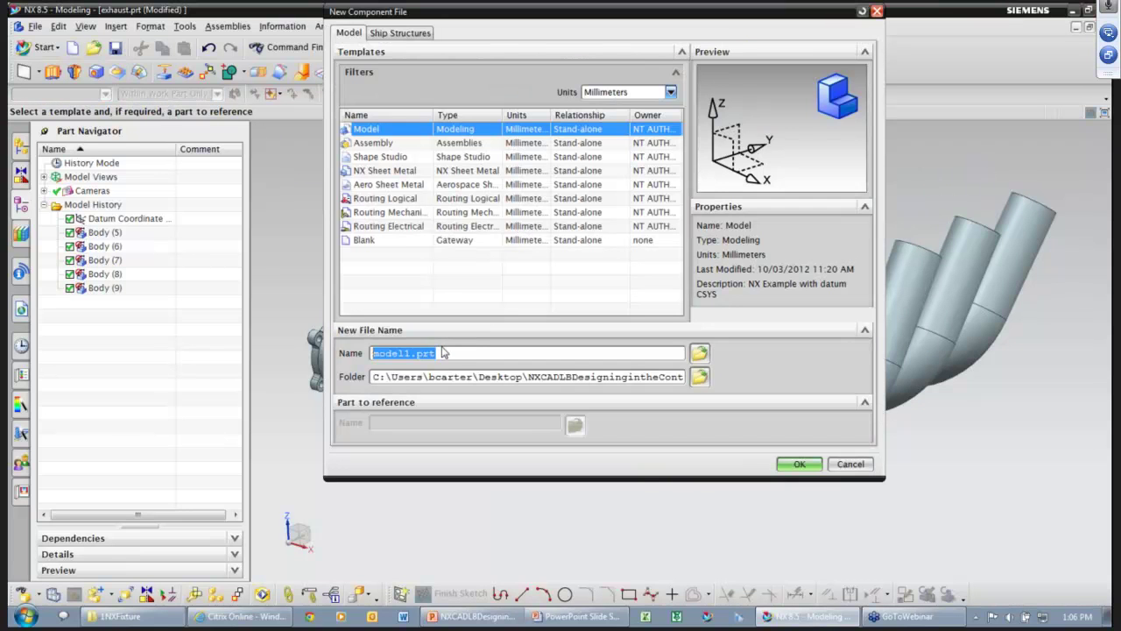
type("mount")
key("Return")
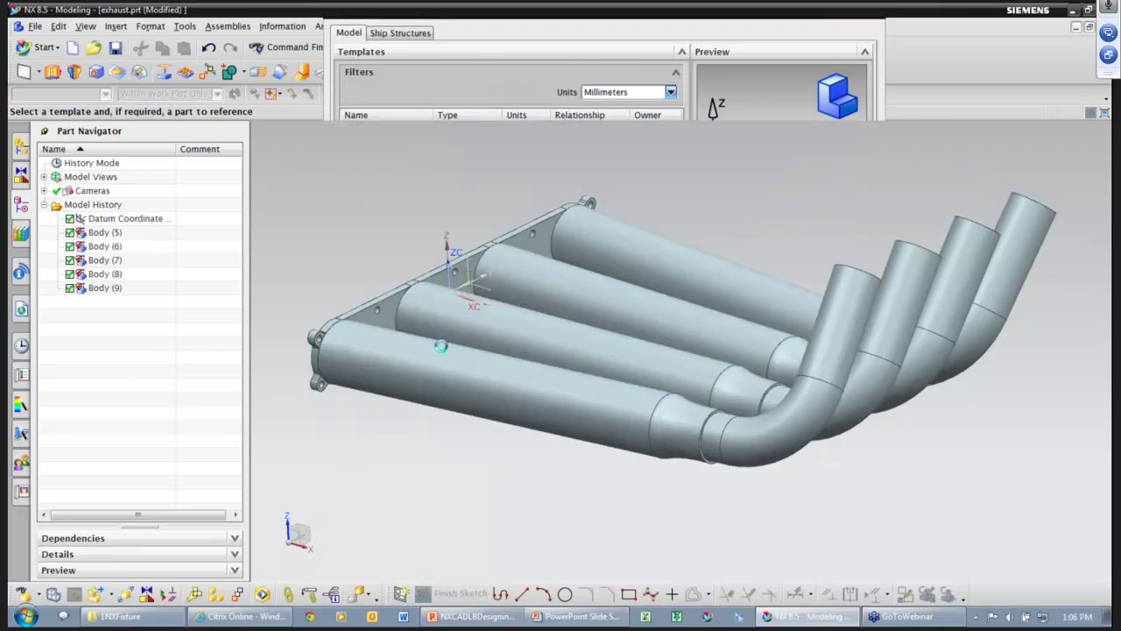
left_click(367, 302)
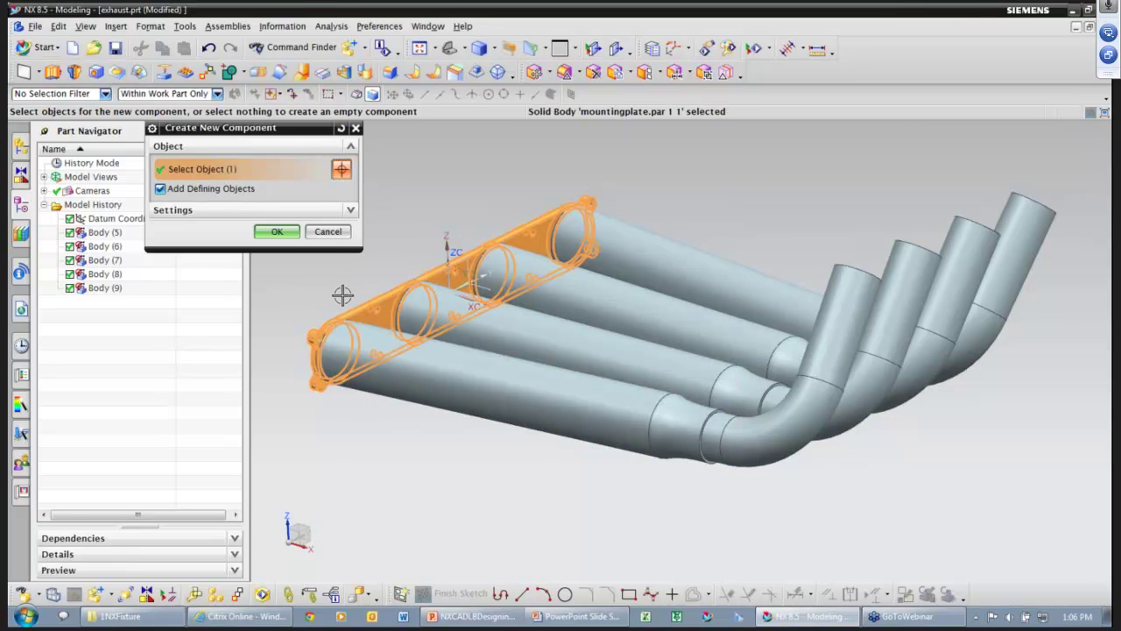
left_click(277, 232)
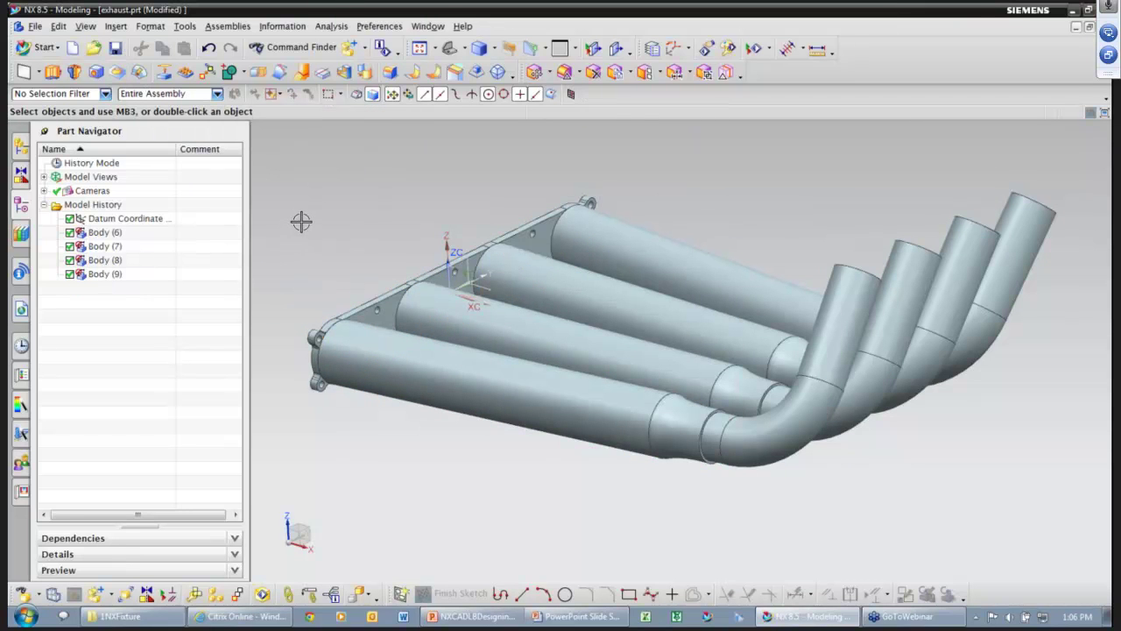
- Highlight the remaining bodies Body (6) to Body (9) in turn to identify the bent pipes, and clear the selection
left_click(103, 233)
left_click(102, 247)
left_click(106, 261)
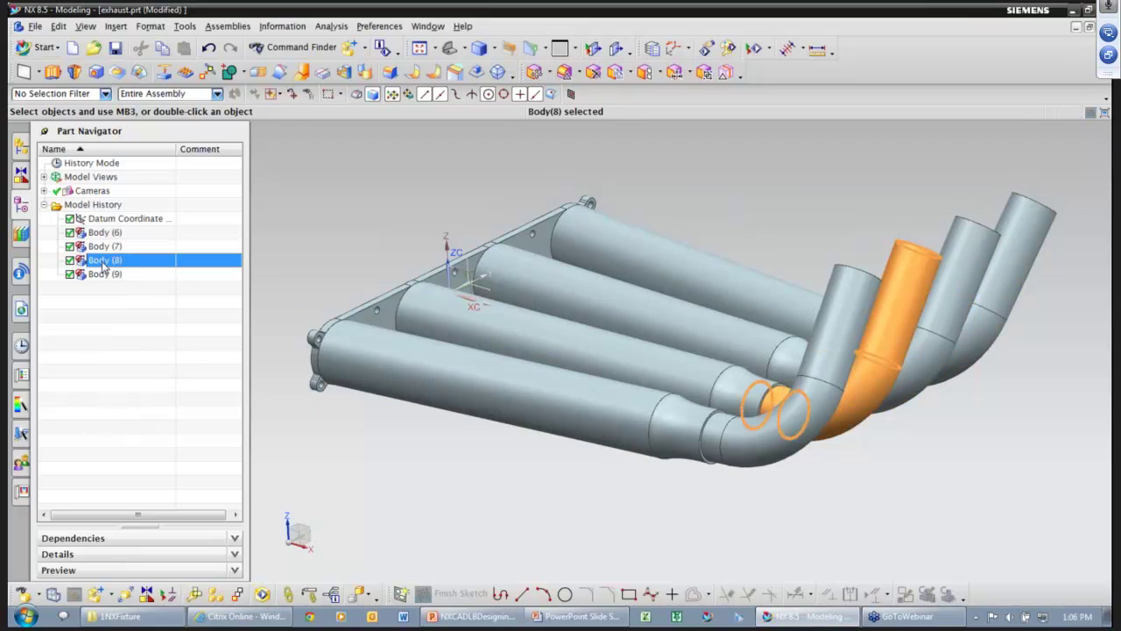
left_click(105, 274)
left_click(133, 310)
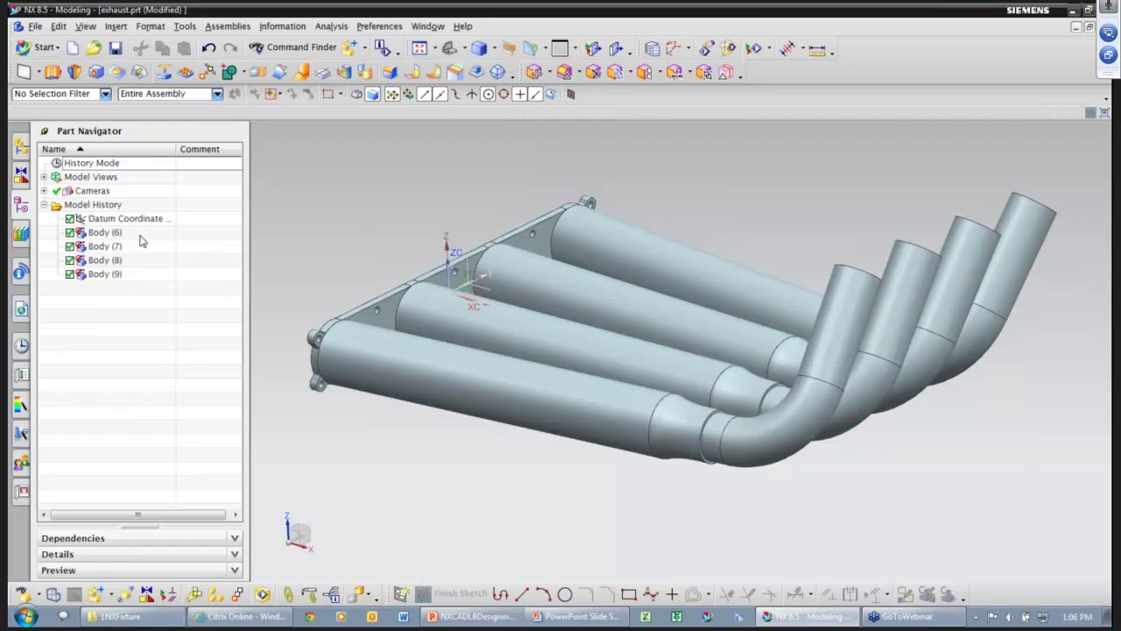
- Save the exhaust part from its assembly structure view and highlight the components pipe1 to pipe4 and mount in turn
left_click(22, 150)
left_click(115, 47)
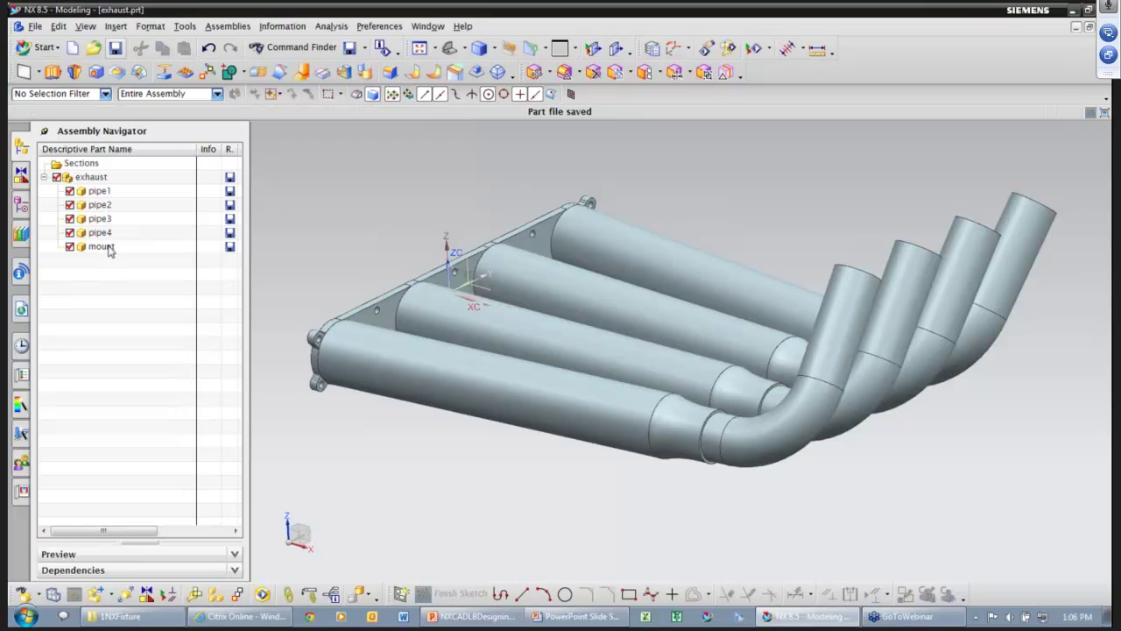
left_click(101, 191)
left_click(104, 205)
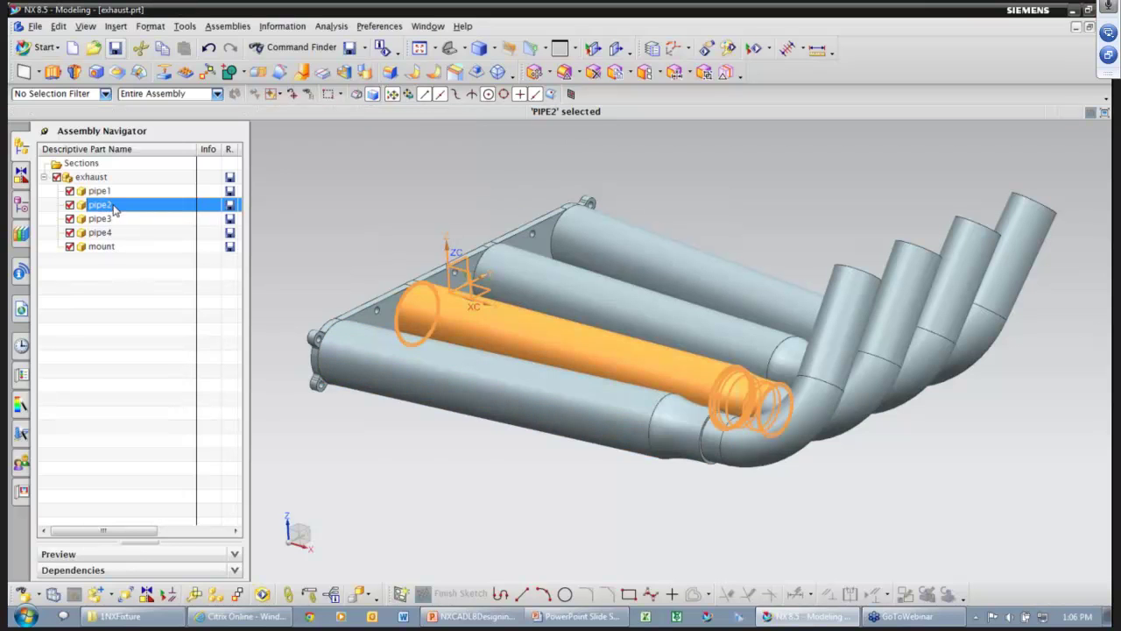
left_click(109, 219)
left_click(114, 232)
left_click(103, 246)
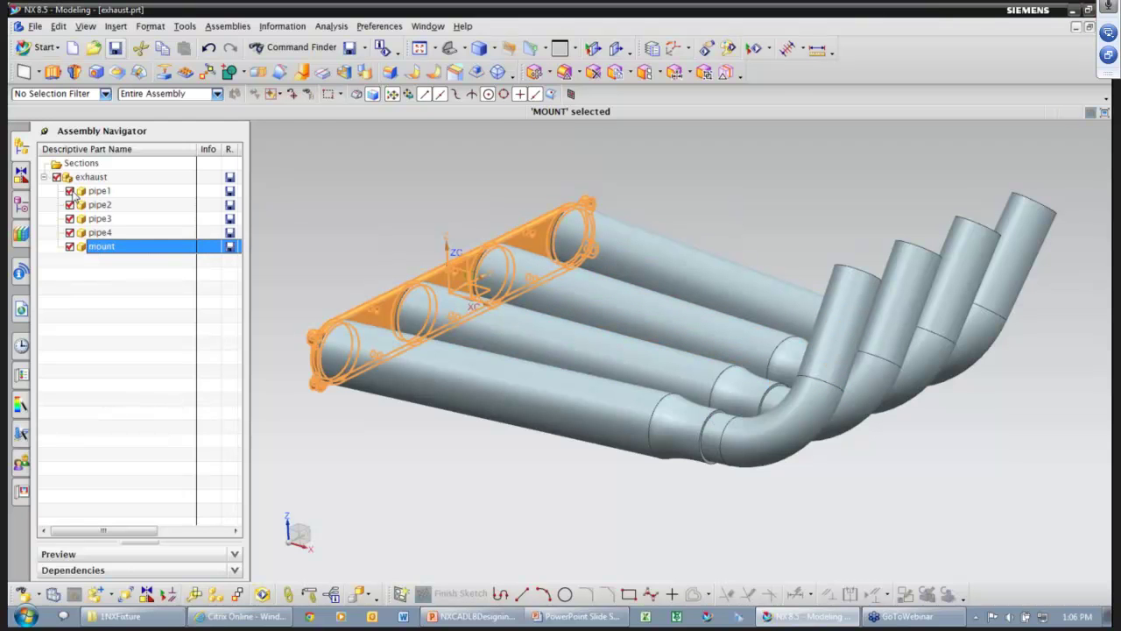
- Toggle the visibility of pipe1 and pipe2 off and on to check them as separate components, and clear the selection
left_click(70, 191)
left_click(70, 191)
left_click(70, 191)
left_click(70, 205)
left_click(70, 205)
left_click(70, 205)
left_click(70, 205)
left_click(71, 191)
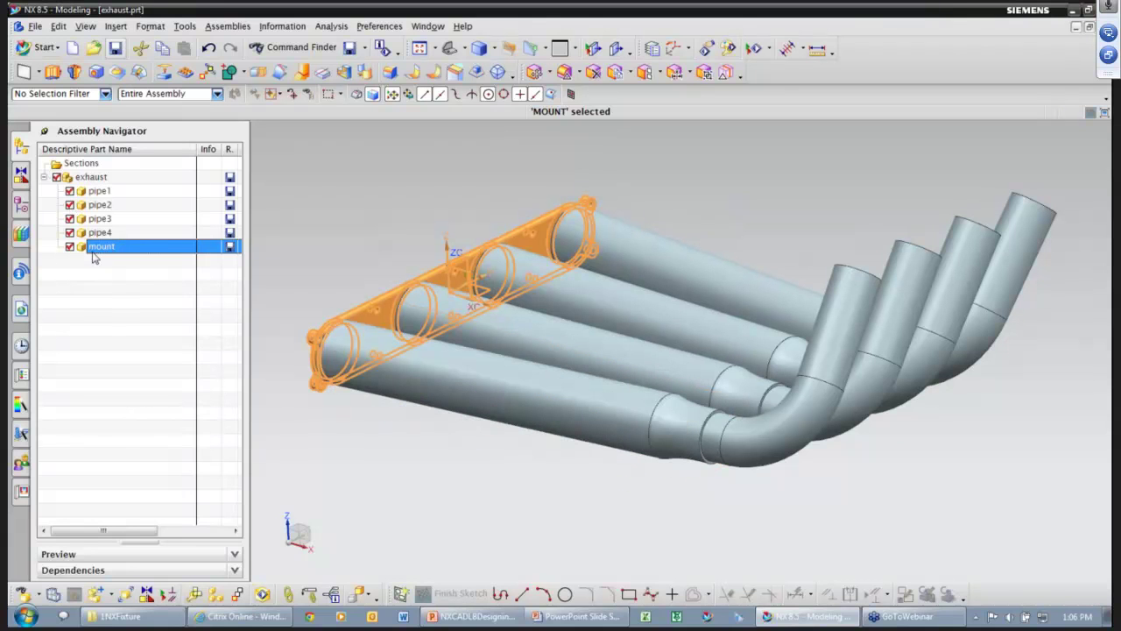
left_click(105, 303)
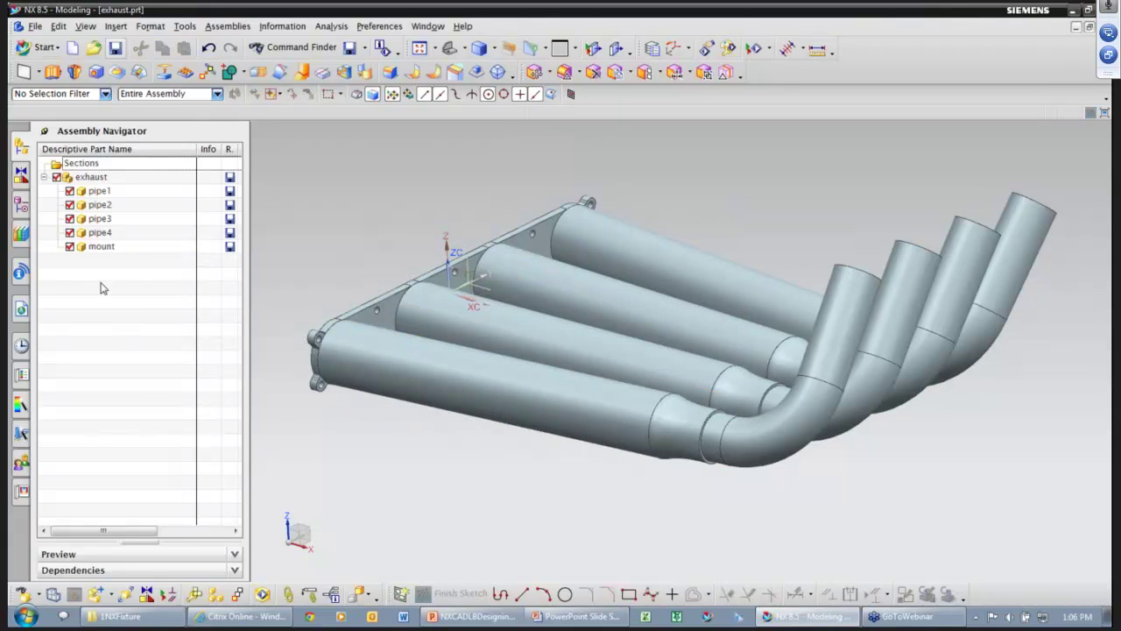
- Make the mount component the displayed part
right_click(107, 247)
left_click(166, 290)
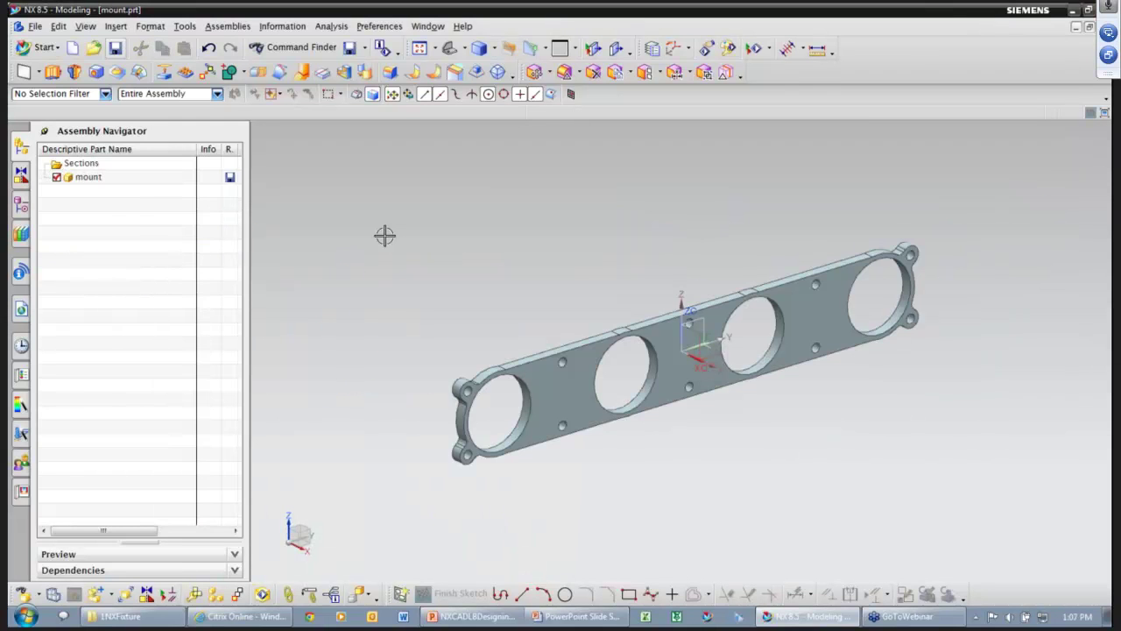
scroll(384, 235, "down", 2)
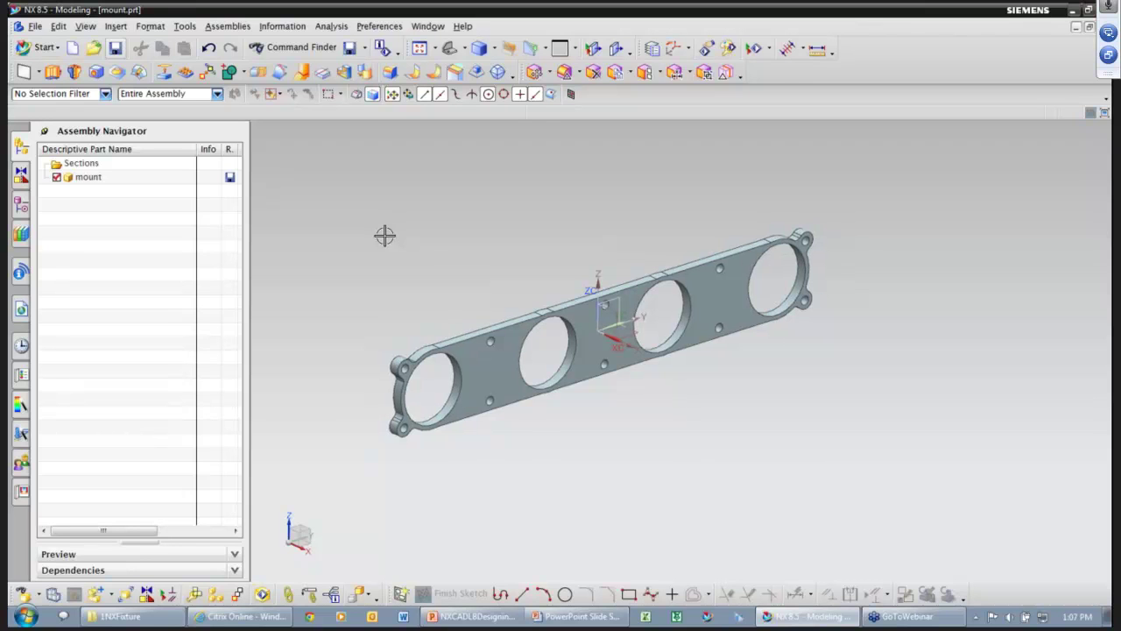
- Switch to the PowerPoint slide show and advance to the Demo slide with the exhaust
key("alt+Tab")
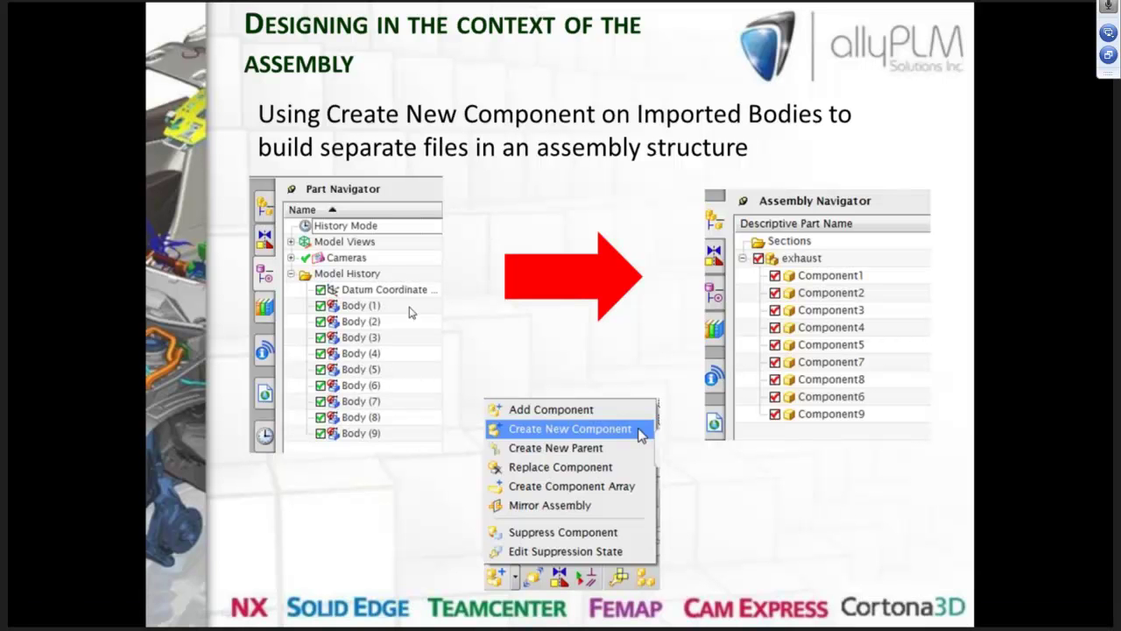
left_click(410, 310)
left_click(464, 147)
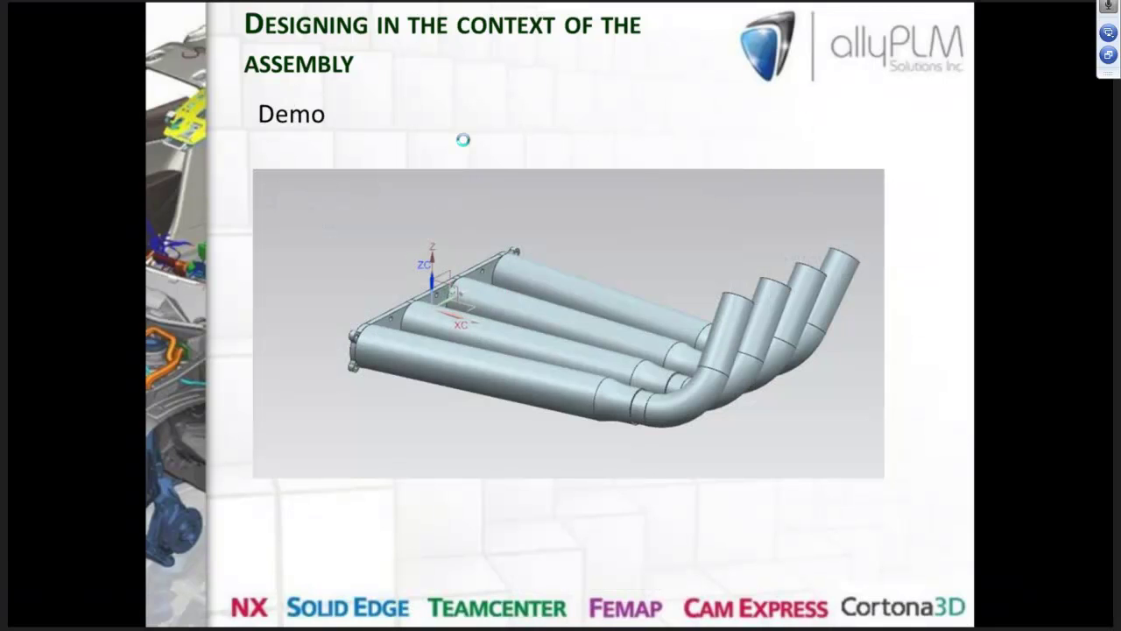